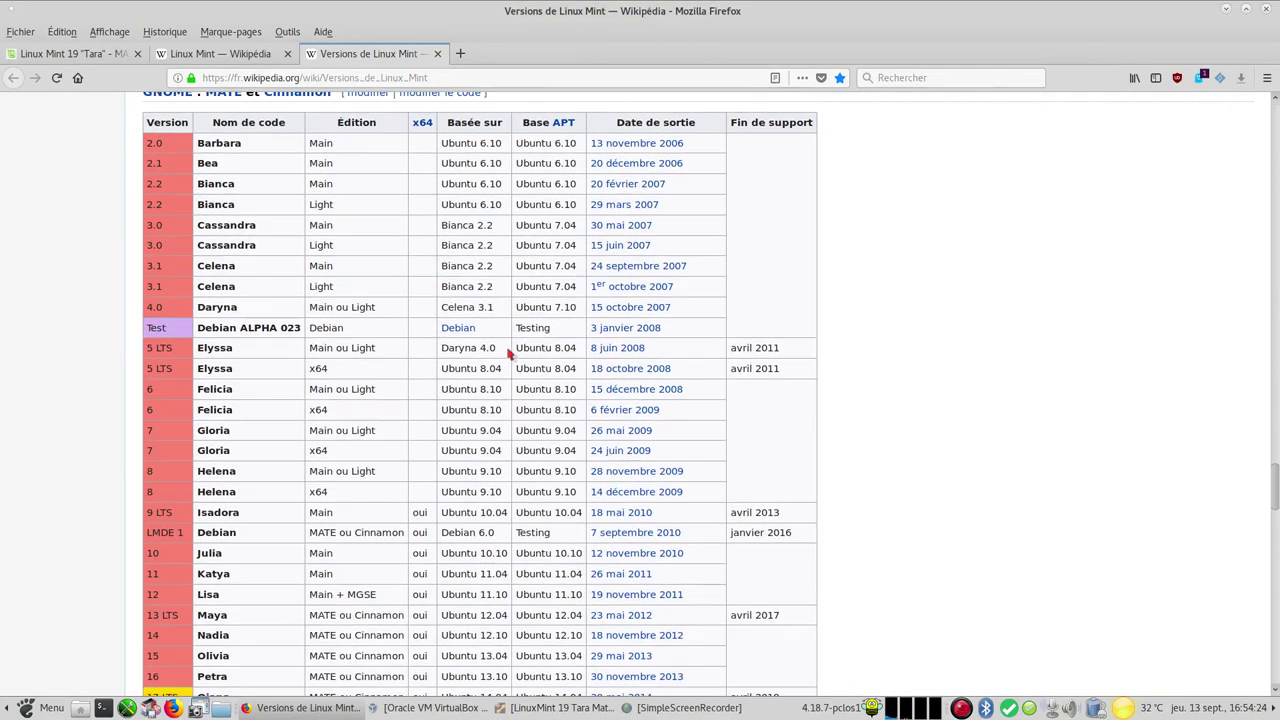
# Scroll the Versions de Linux Mint article through the KDE, Xfce, LXDE and Fluxbox release tables
pyautogui.scroll(3, 509, 353)
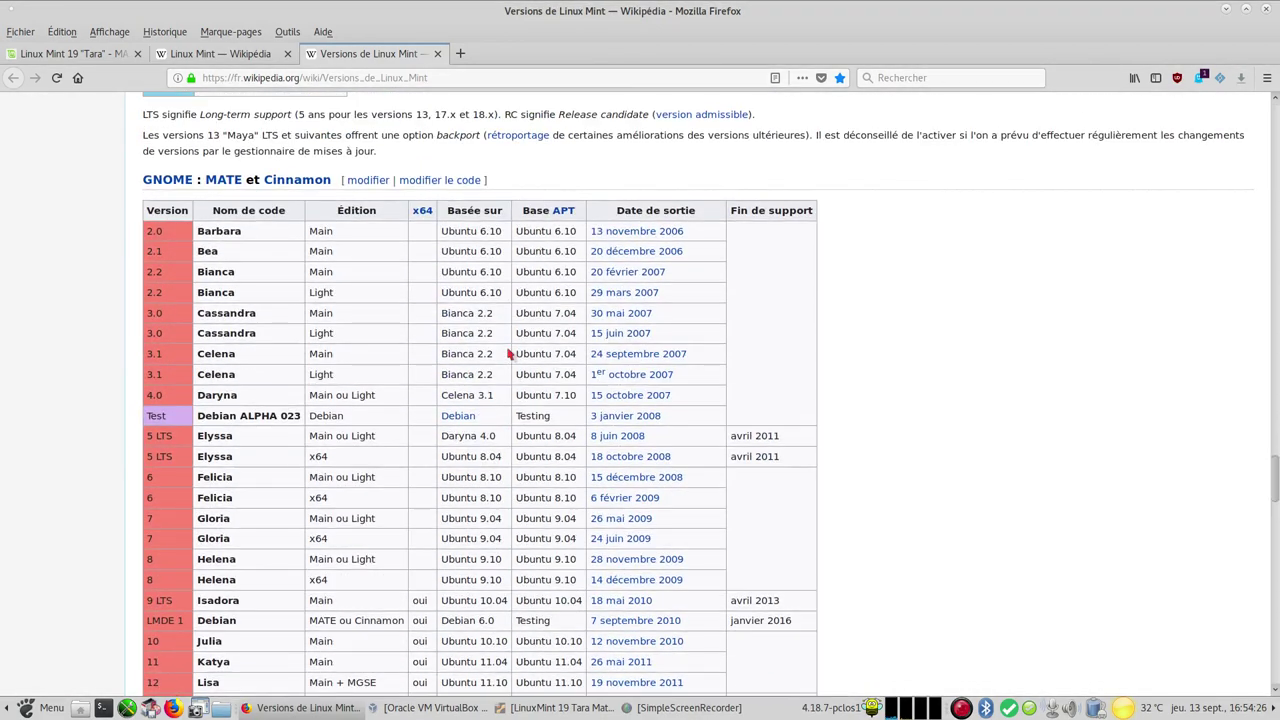
pyautogui.scroll(-5, 509, 353)
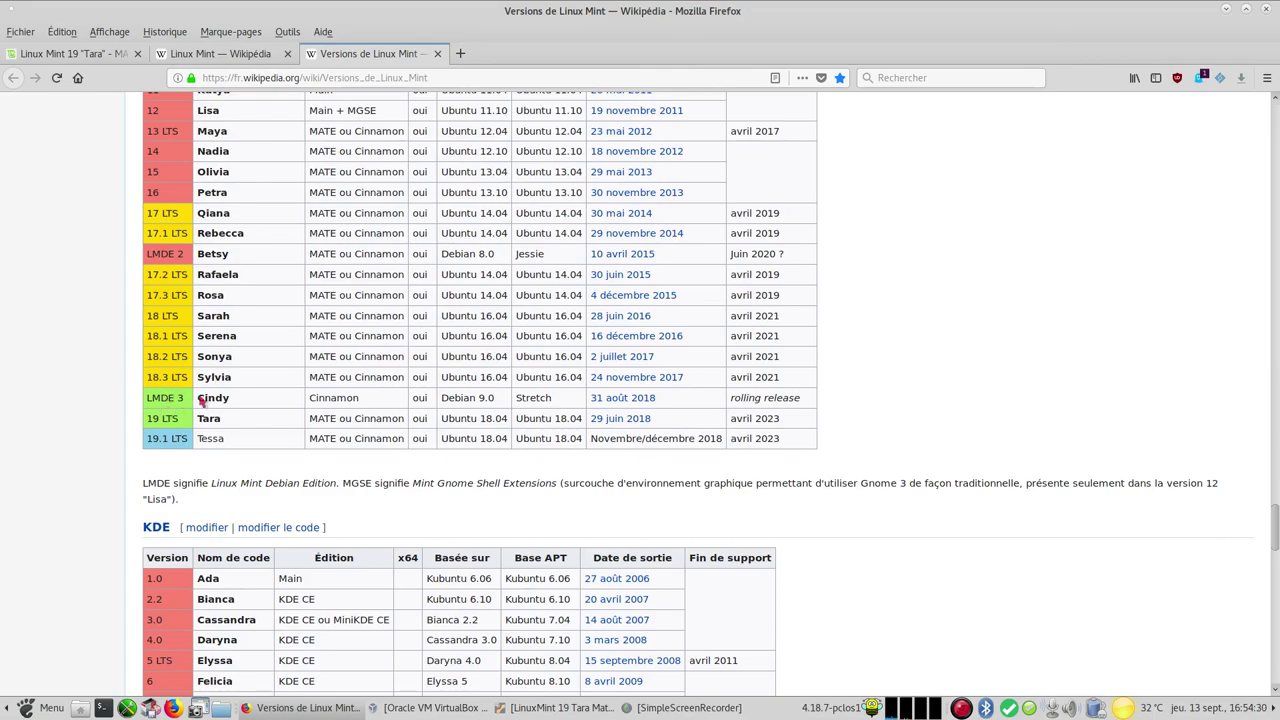
pyautogui.scroll(7, 245, 300)
pyautogui.scroll(1, 281, 309)
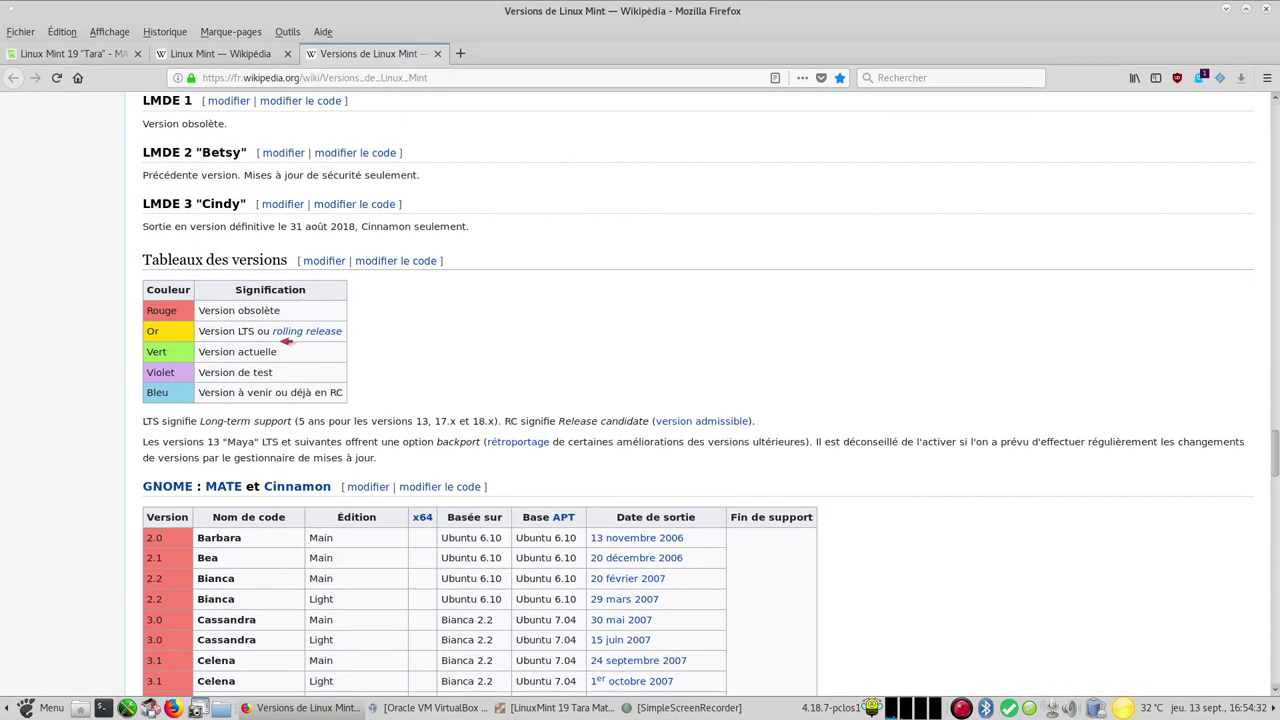
pyautogui.scroll(-10, 393, 477)
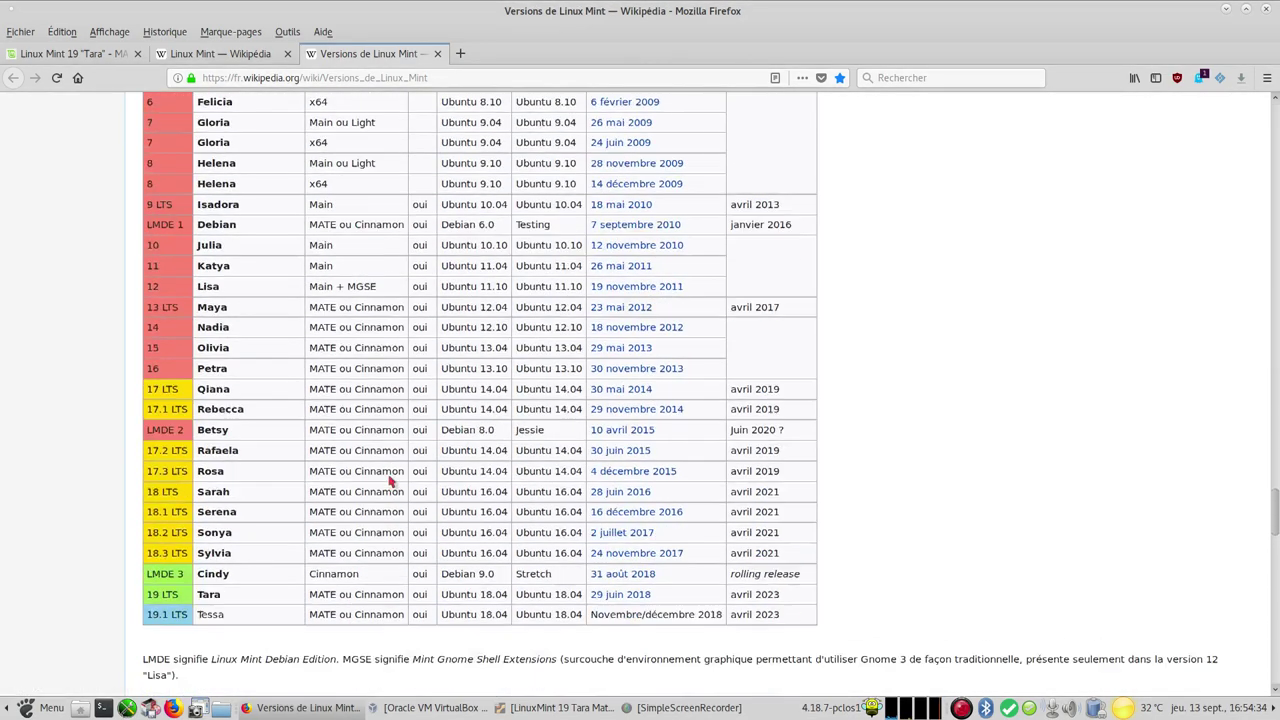
pyautogui.scroll(-3, 245, 405)
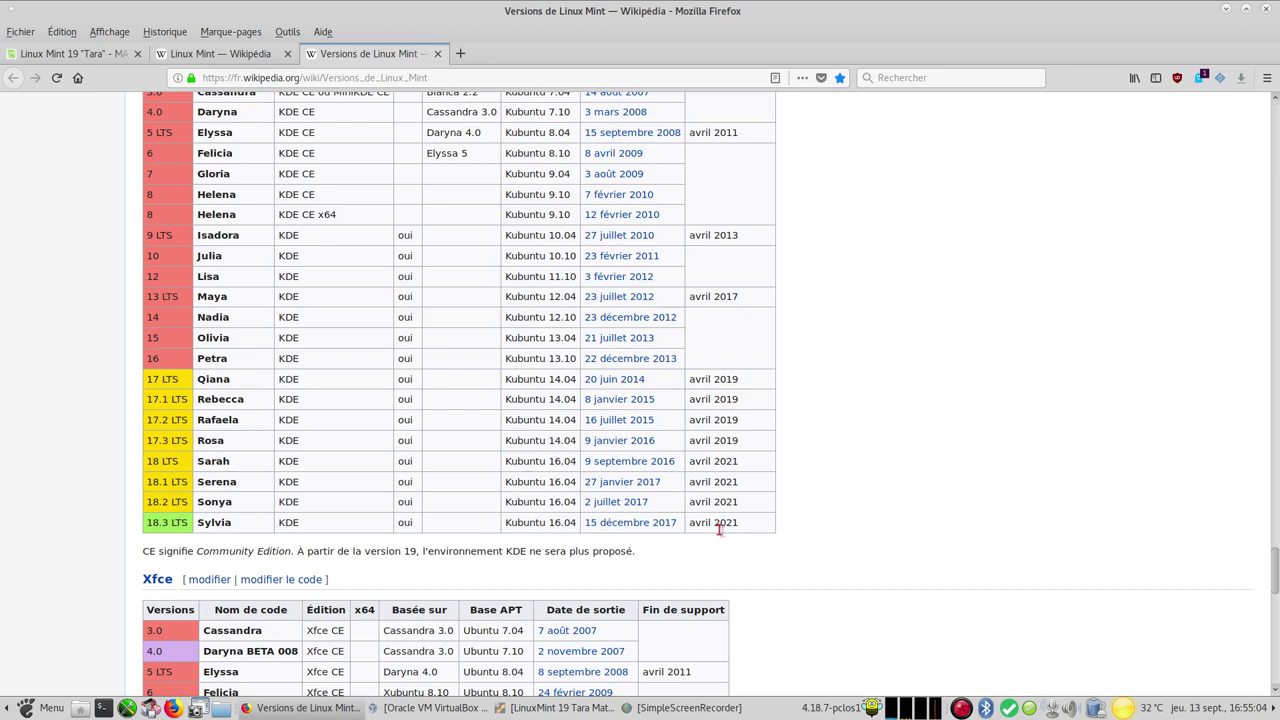
pyautogui.scroll(-5, 719, 530)
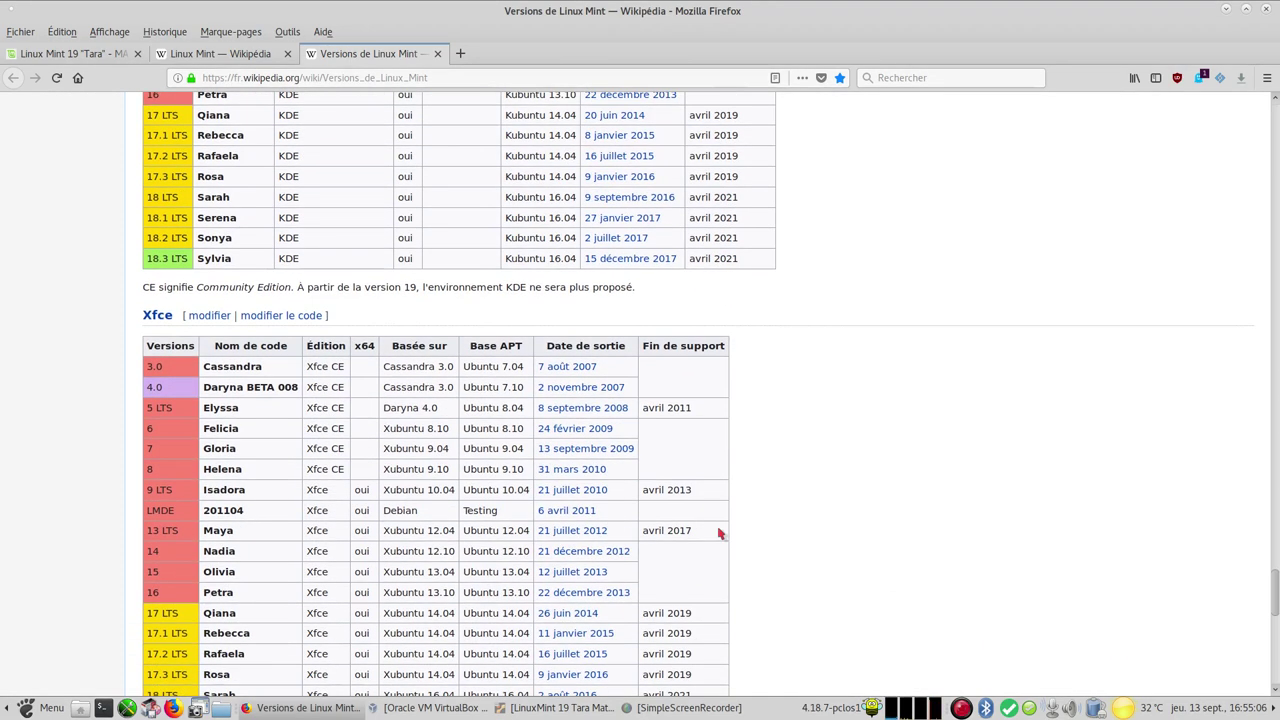
pyautogui.scroll(-3, 719, 533)
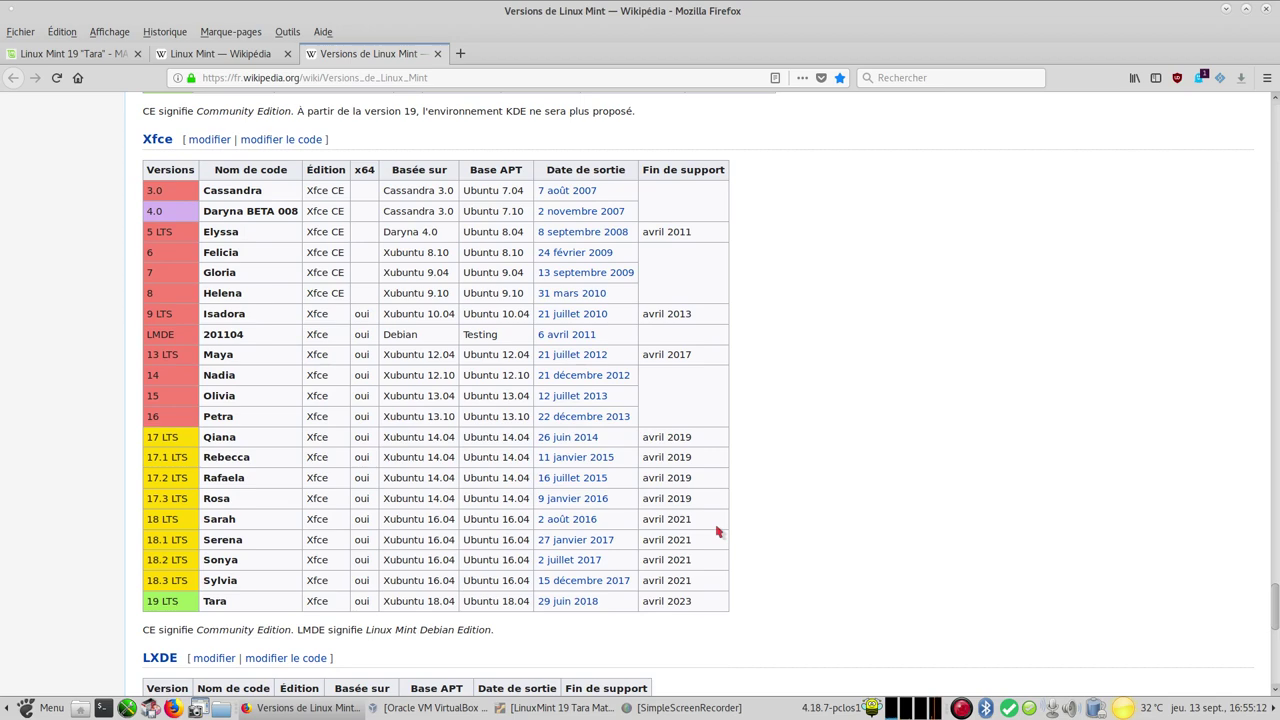
pyautogui.scroll(-6, 727, 540)
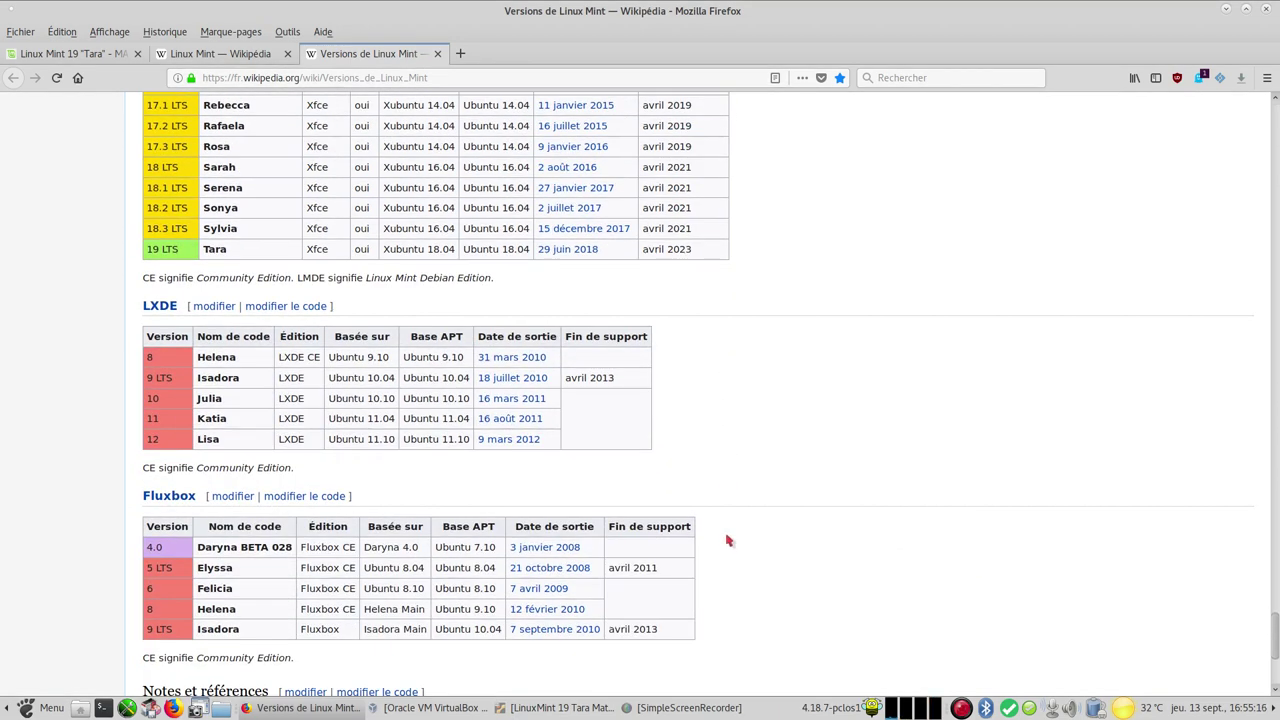
pyautogui.scroll(-5, 728, 540)
pyautogui.scroll(3, 752, 84)
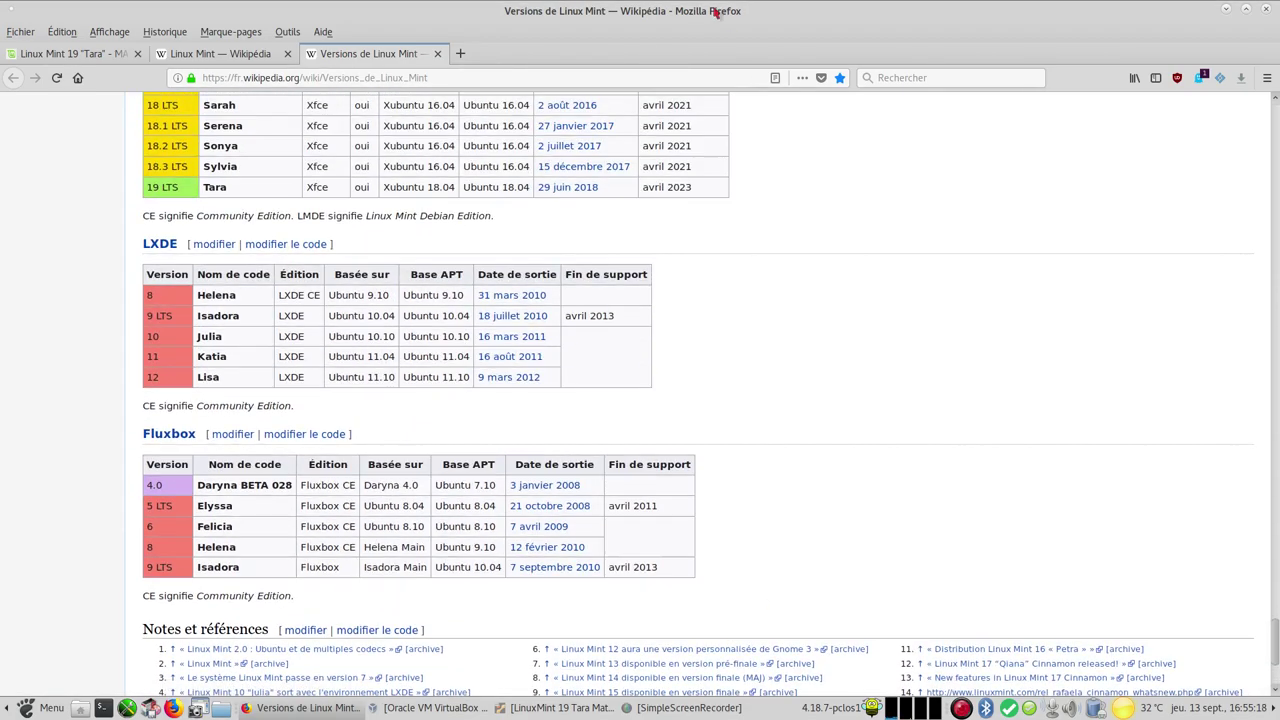
# Close Firefox and start the LinuxMint 19 Tara Mate VM from VirtualBox Manager
pyautogui.click(1267, 10)
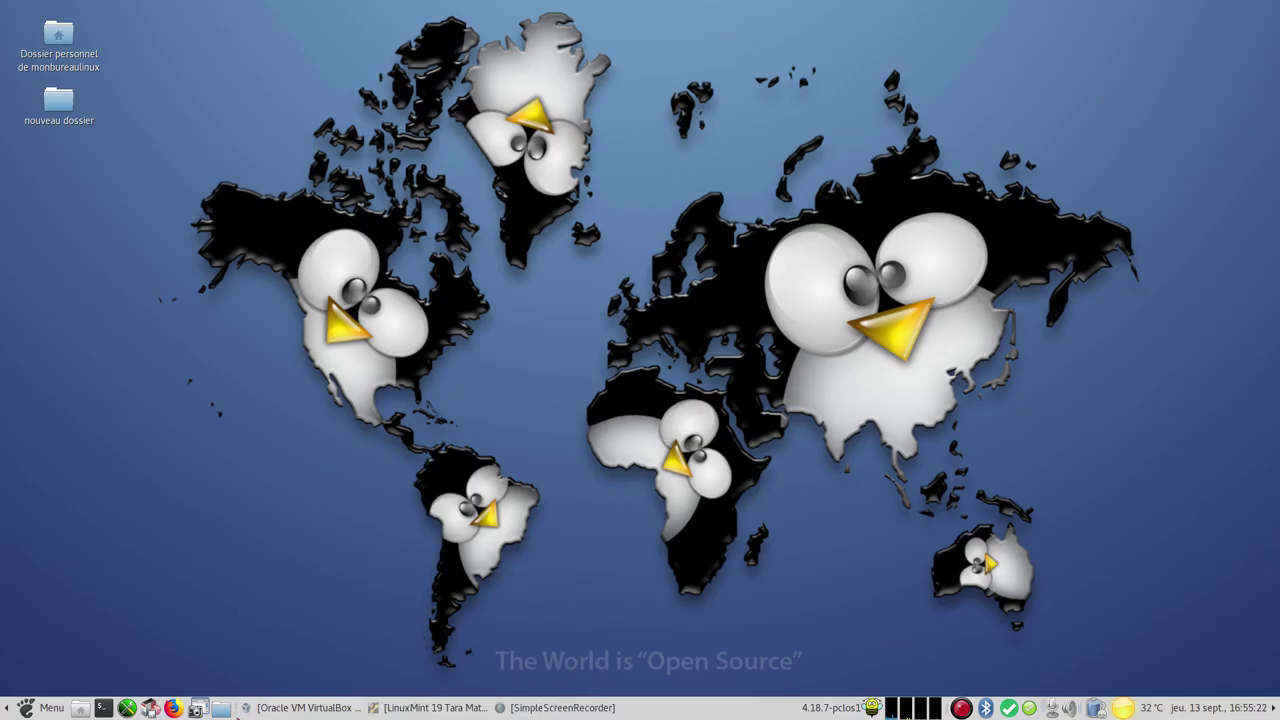
pyautogui.click(292, 708)
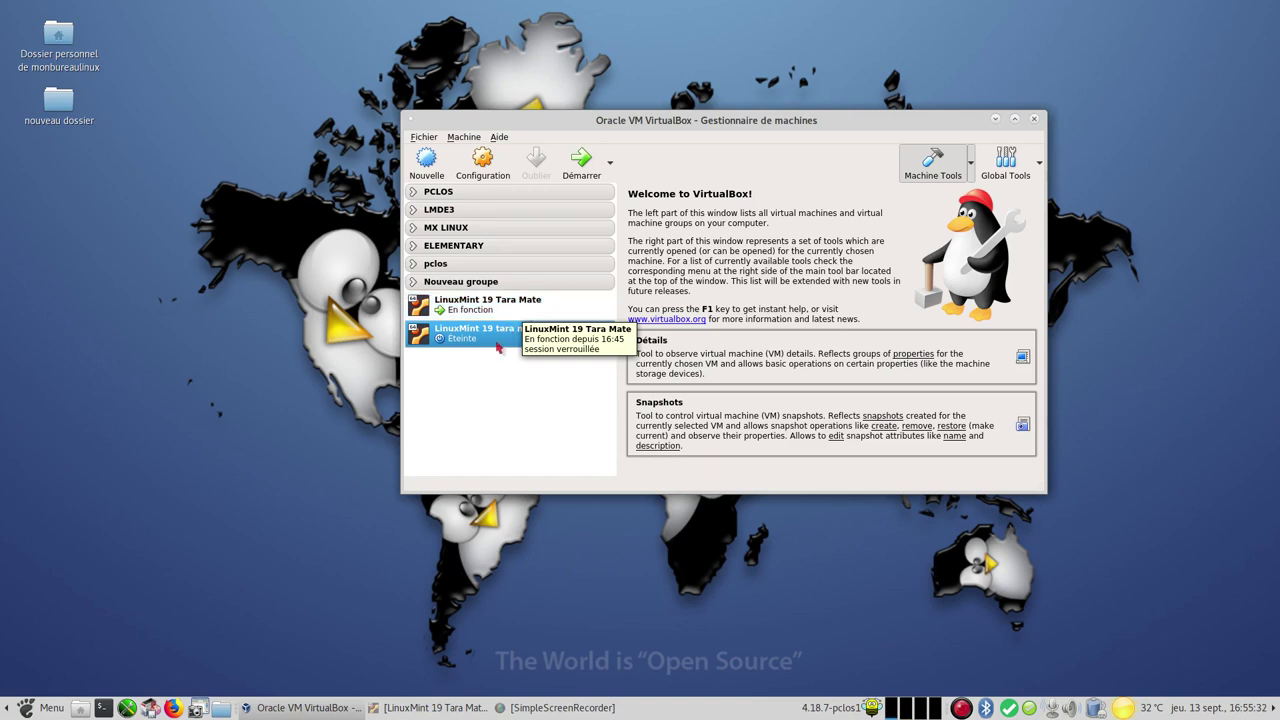
pyautogui.click(580, 162)
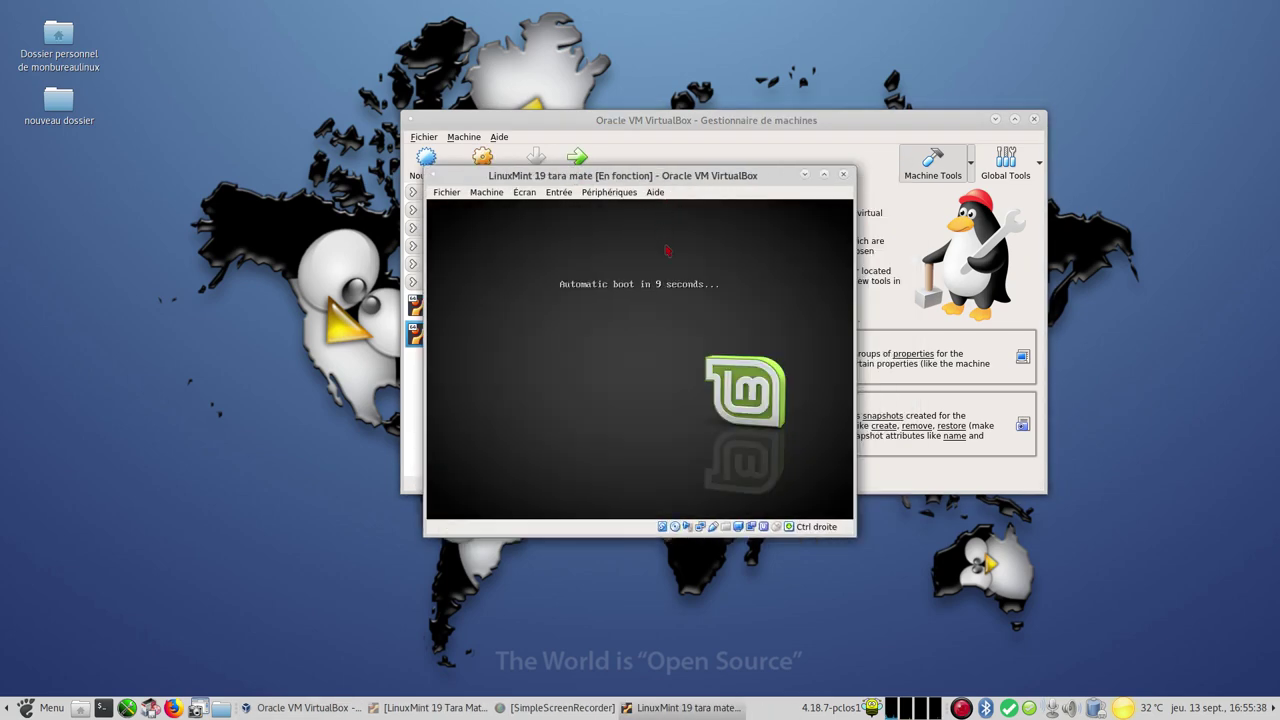
# Stop the boot countdown and boot Start Linux Mint into the live session
pyautogui.press('Escape')
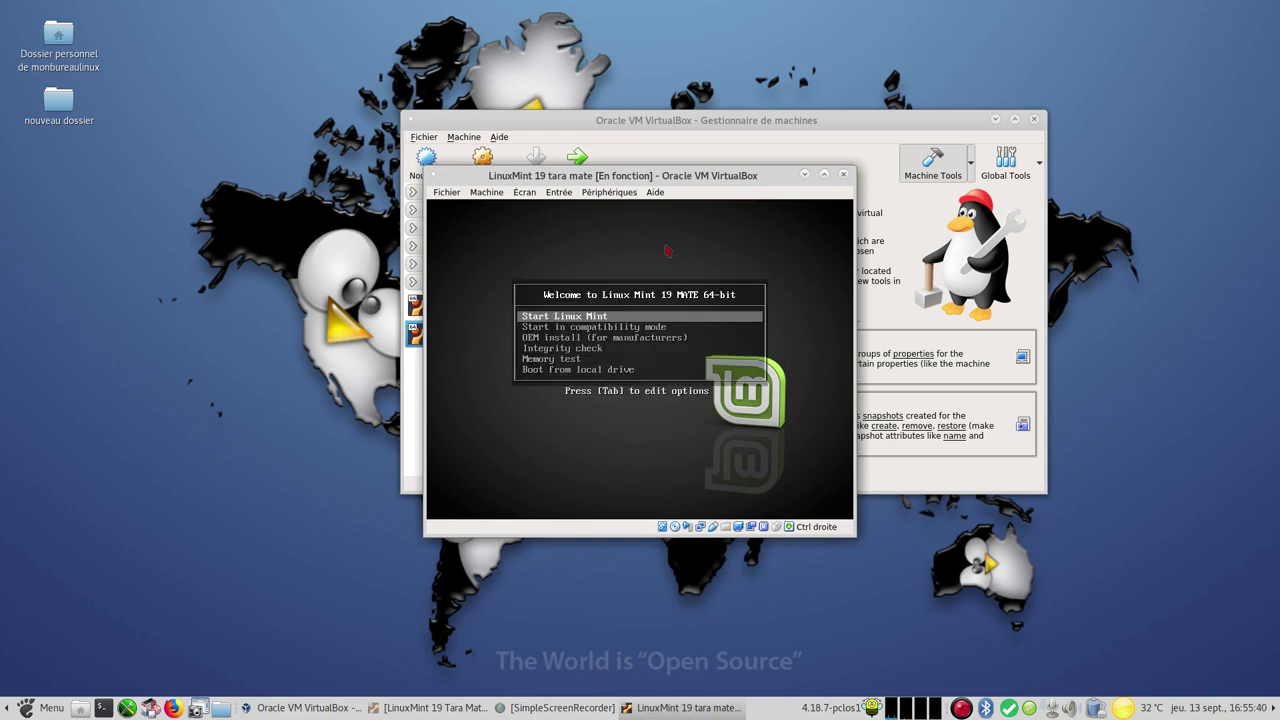
pyautogui.press('Return')
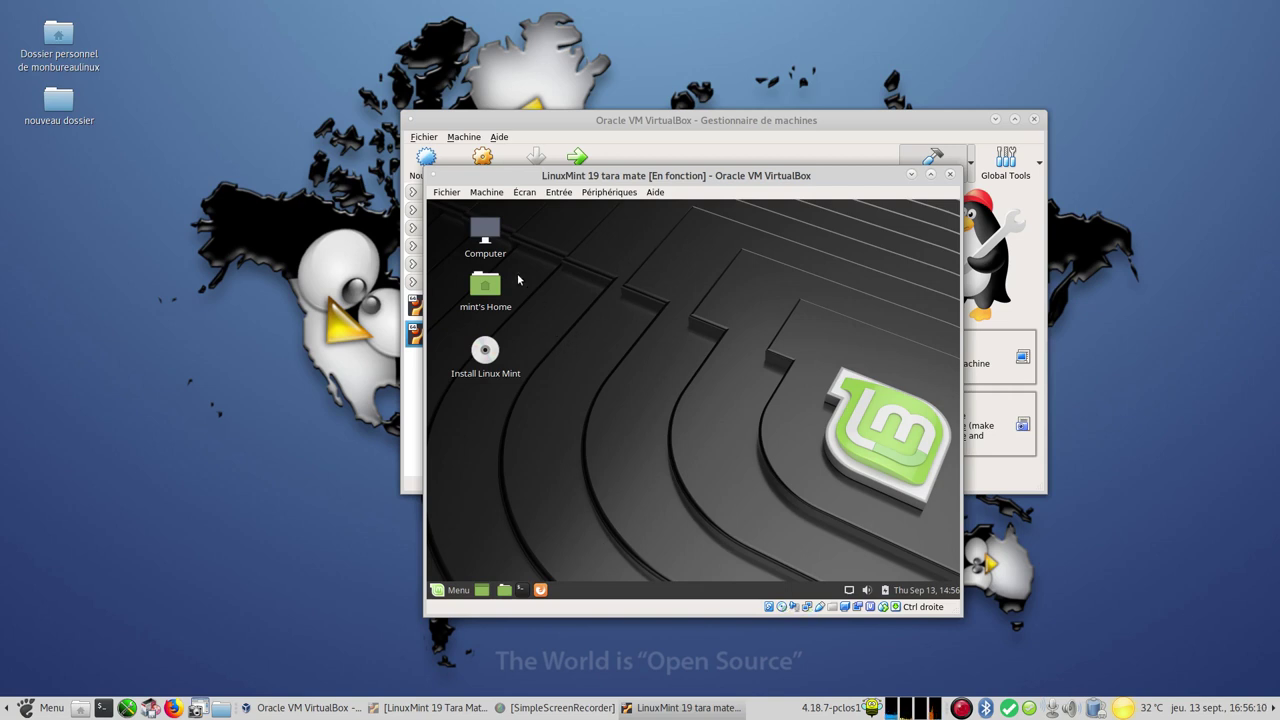
# Resize the VirtualBox virtual screen to a larger resolution from the VM's menu
pyautogui.click(487, 193)
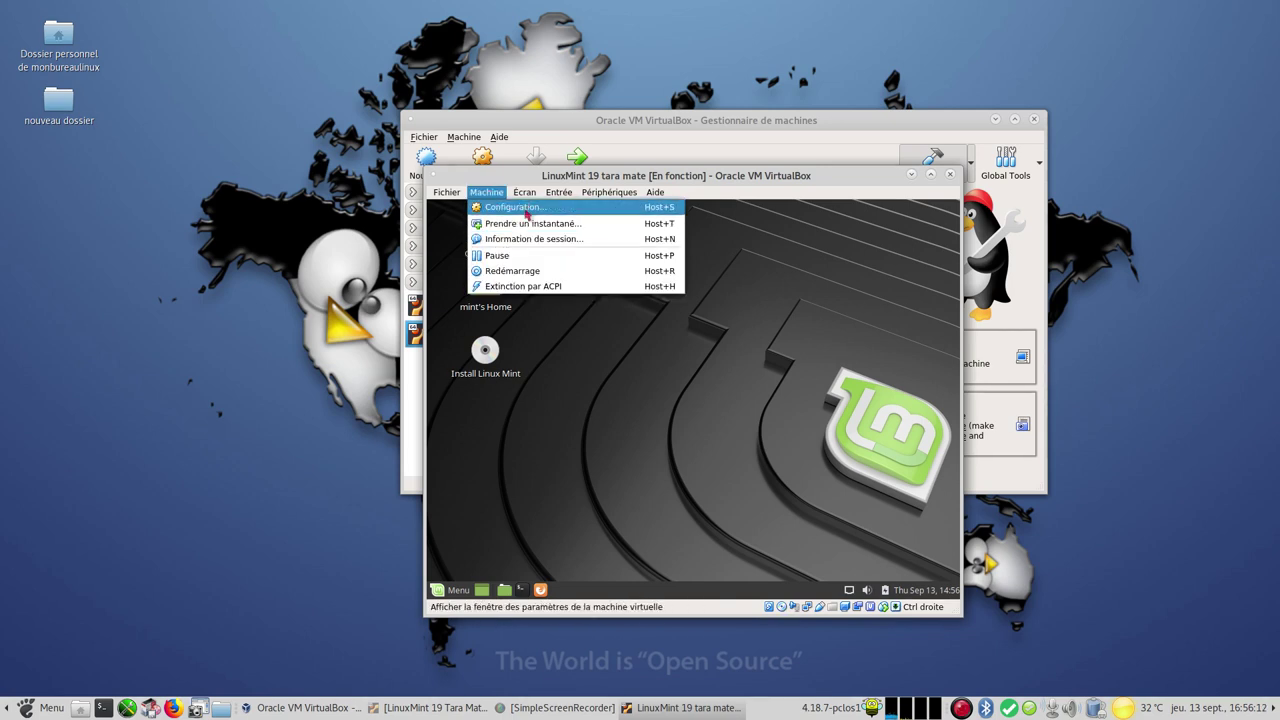
pyautogui.moveTo(523, 195)
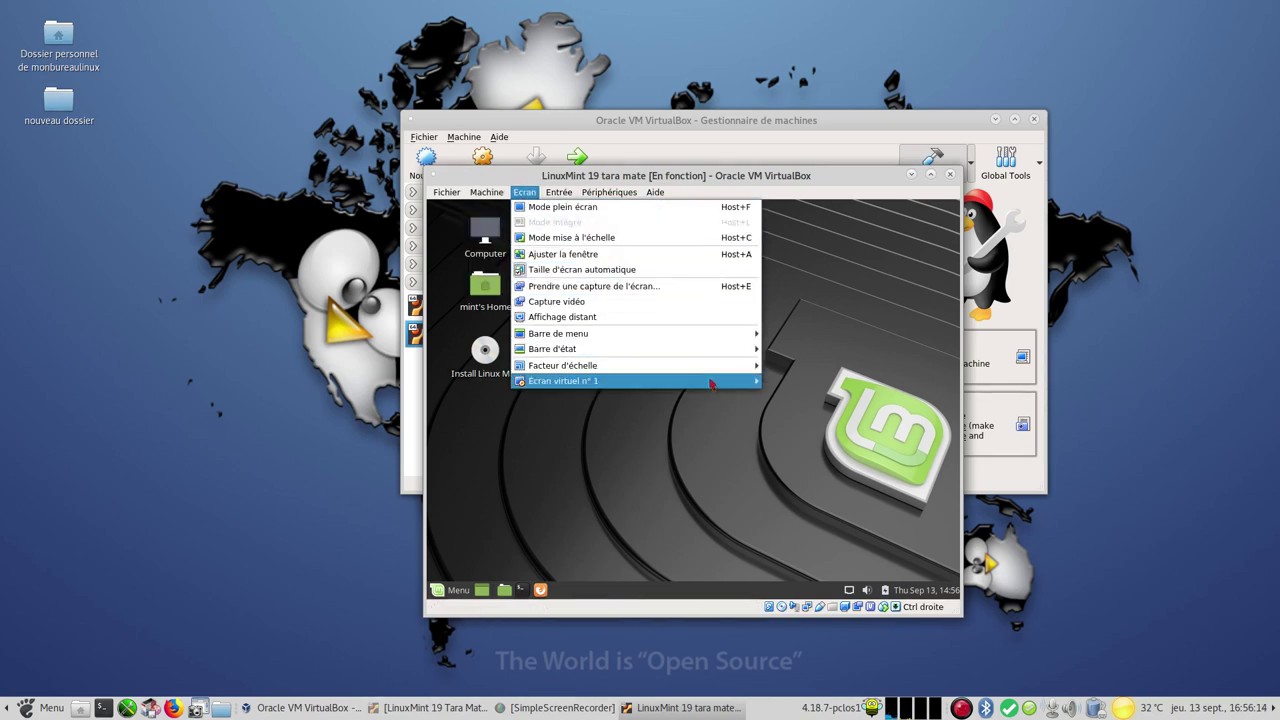
pyautogui.moveTo(640, 381)
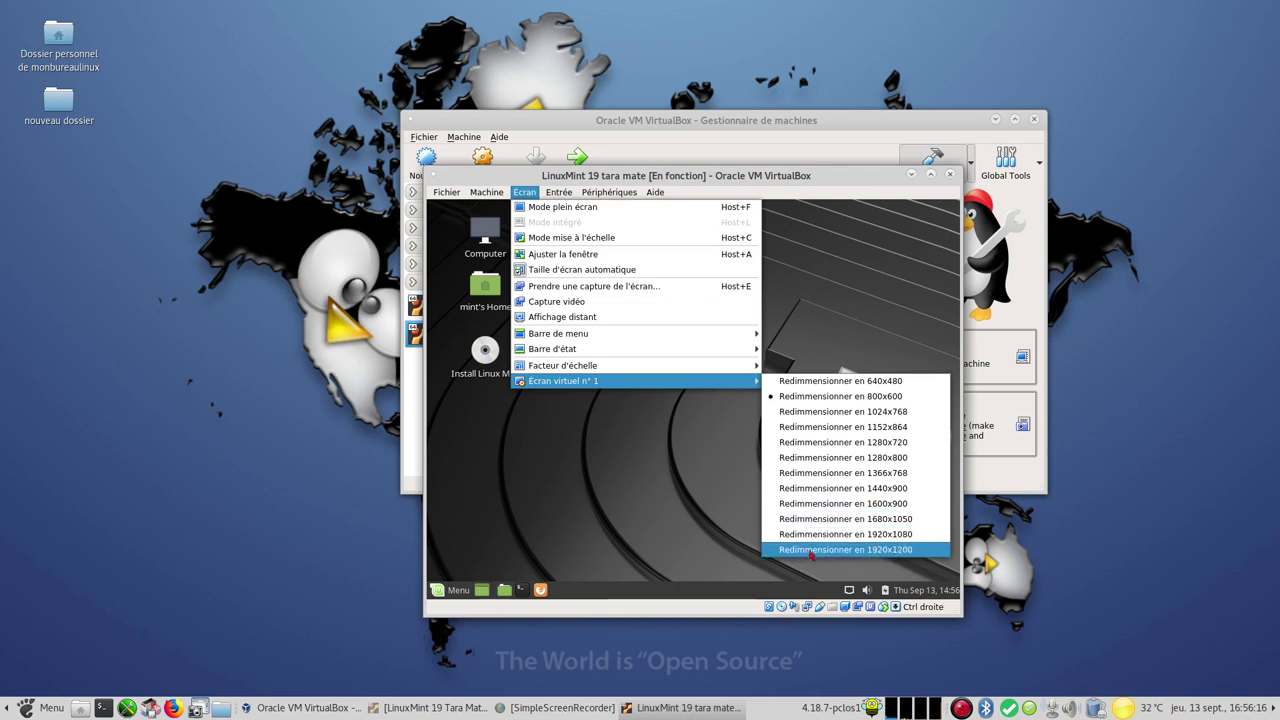
pyautogui.click(847, 519)
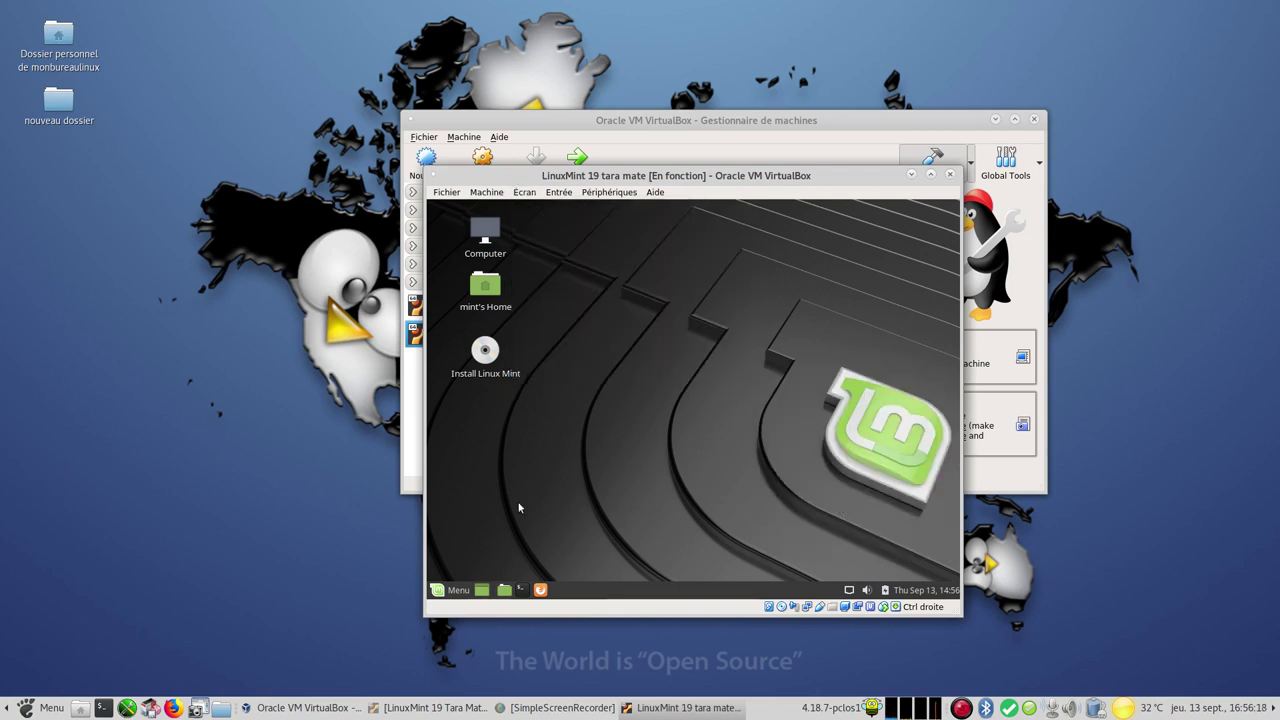
# In the guest's Displays settings, apply and keep a 1600 x 900 resolution
pyautogui.click(458, 590)
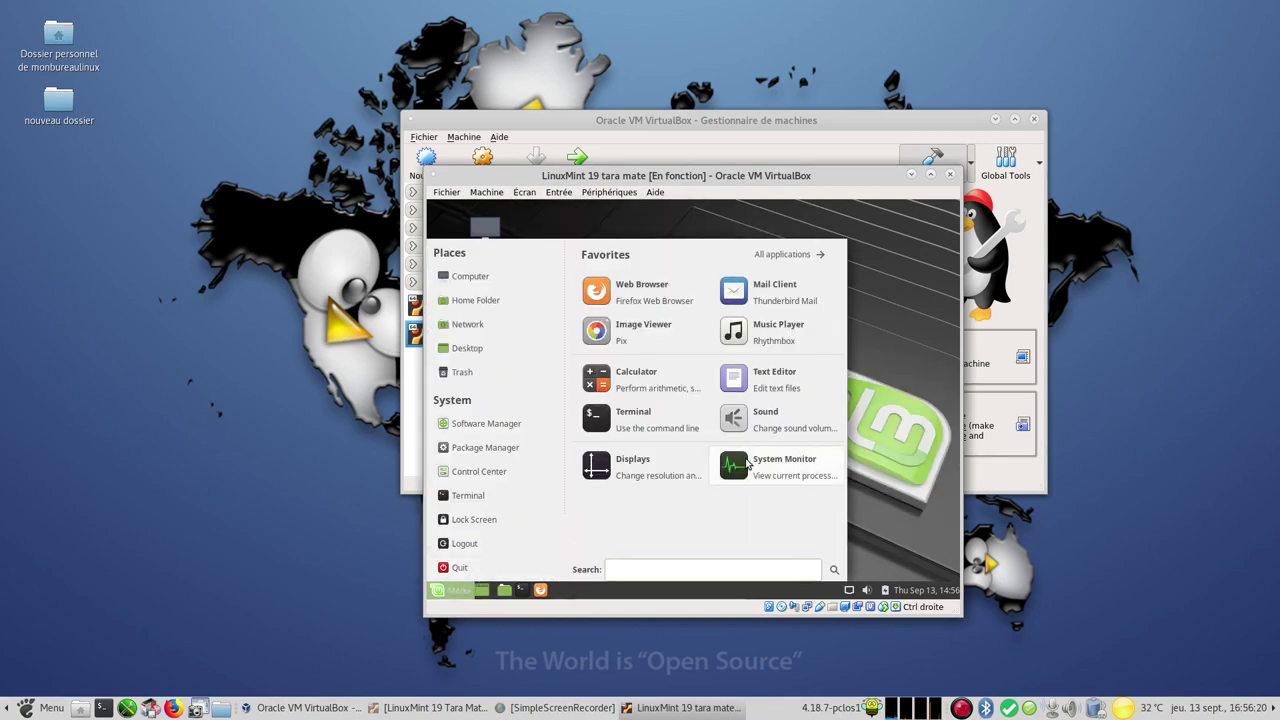
pyautogui.click(645, 466)
pyautogui.click(846, 358)
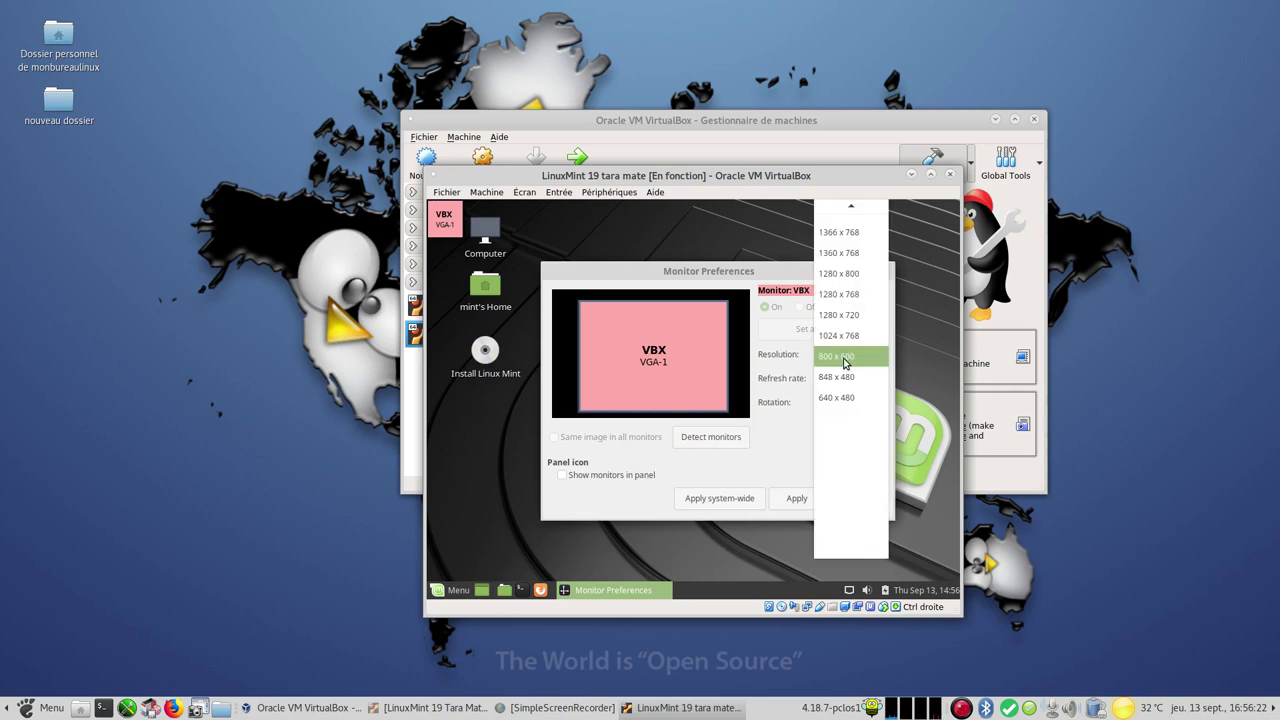
pyautogui.scroll(4, 868, 255)
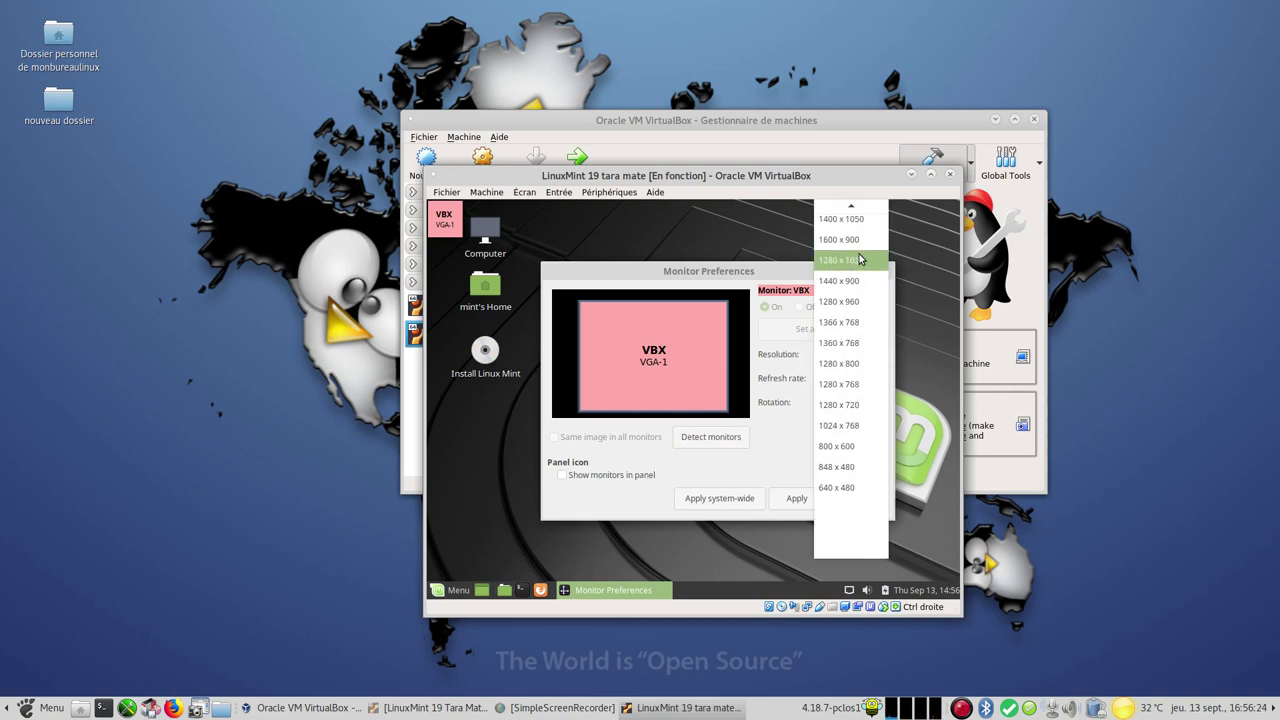
pyautogui.click(866, 241)
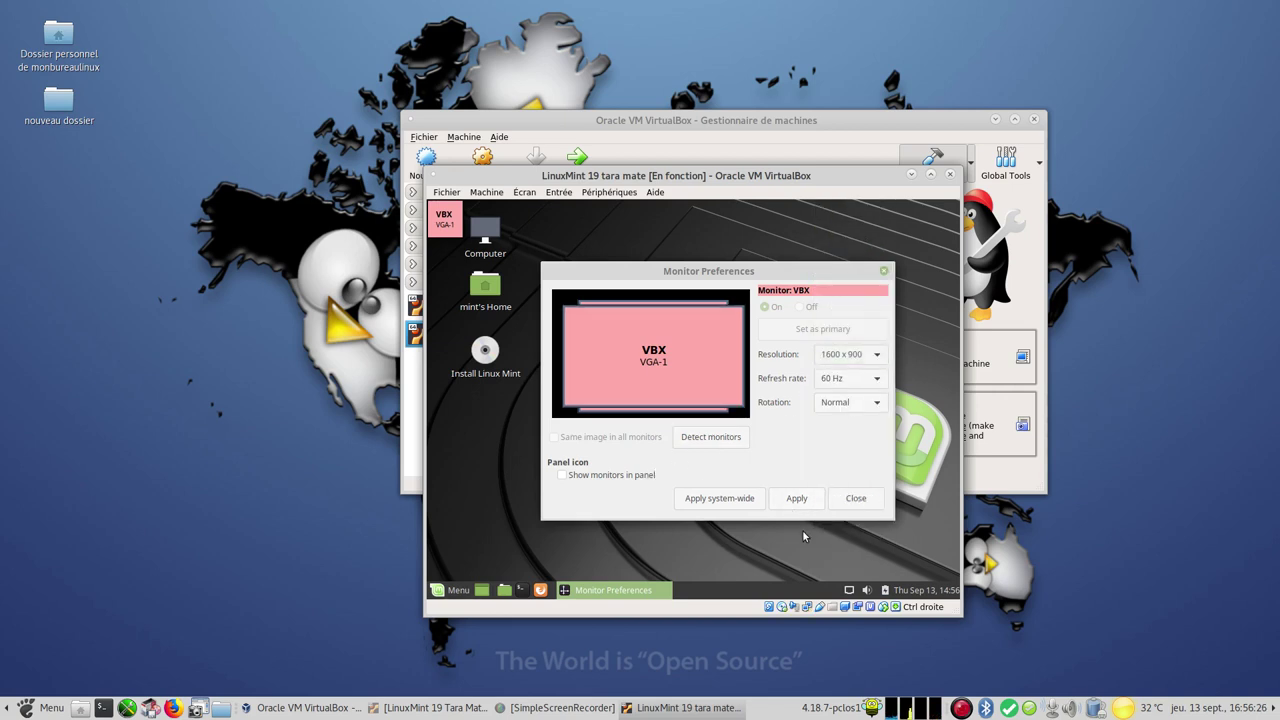
pyautogui.click(794, 500)
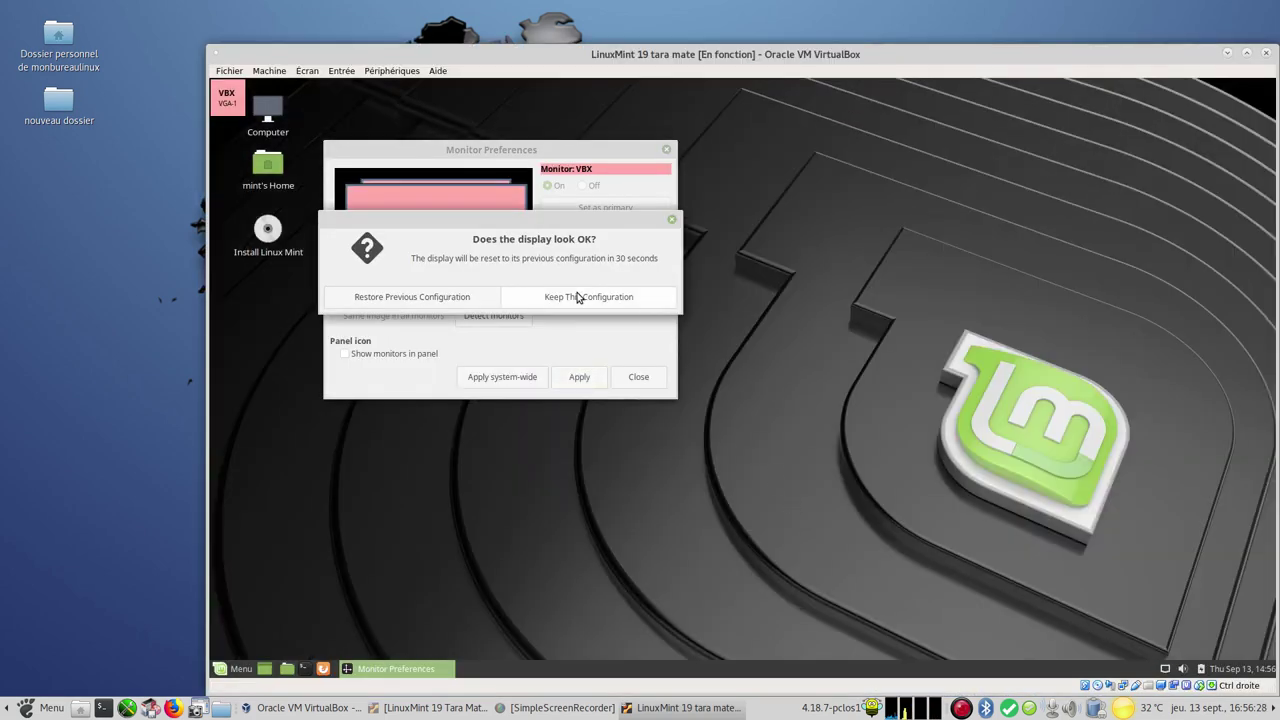
pyautogui.click(575, 297)
pyautogui.moveTo(800, 55); pyautogui.dragTo(738, 27)
pyautogui.click(586, 347)
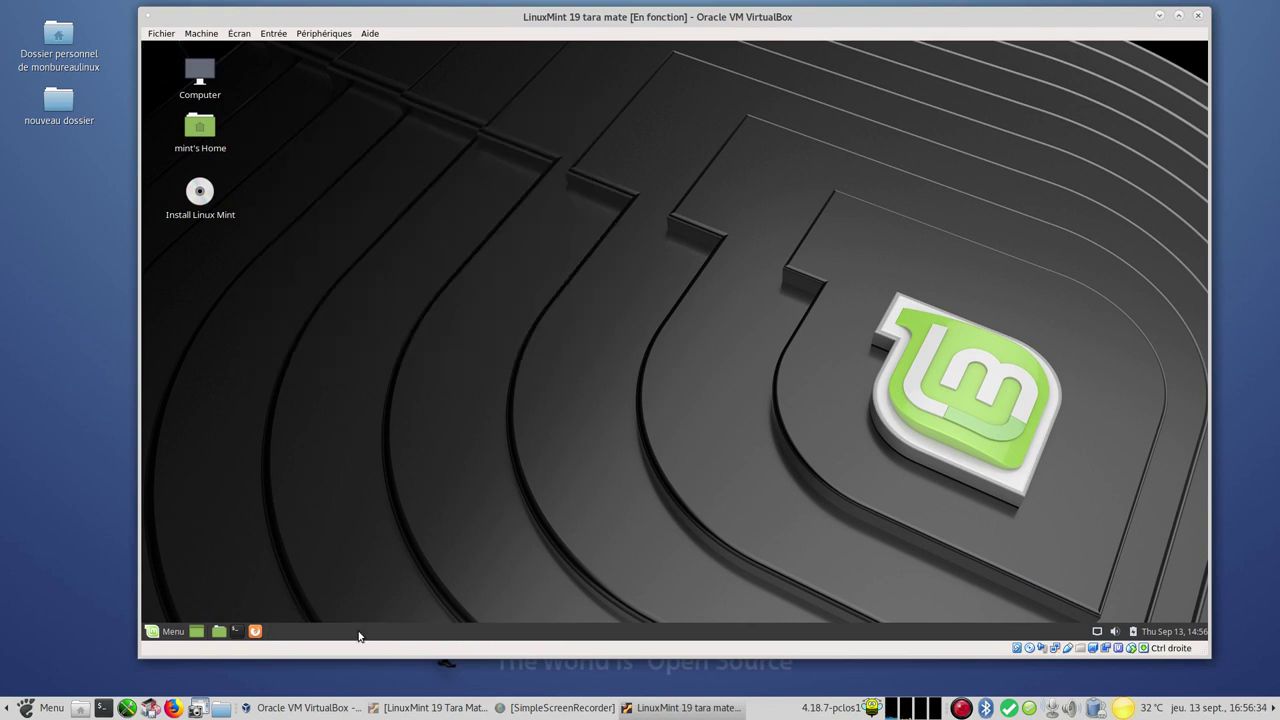
pyautogui.click(161, 633)
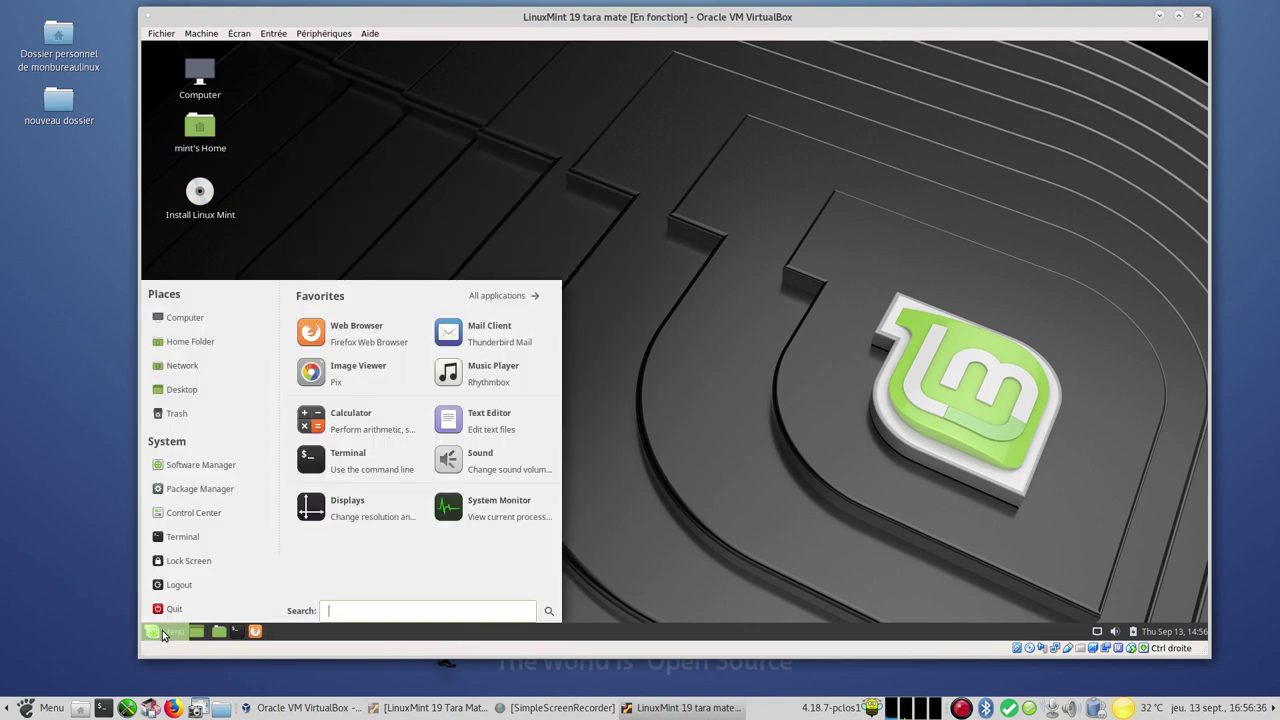
pyautogui.click(489, 512)
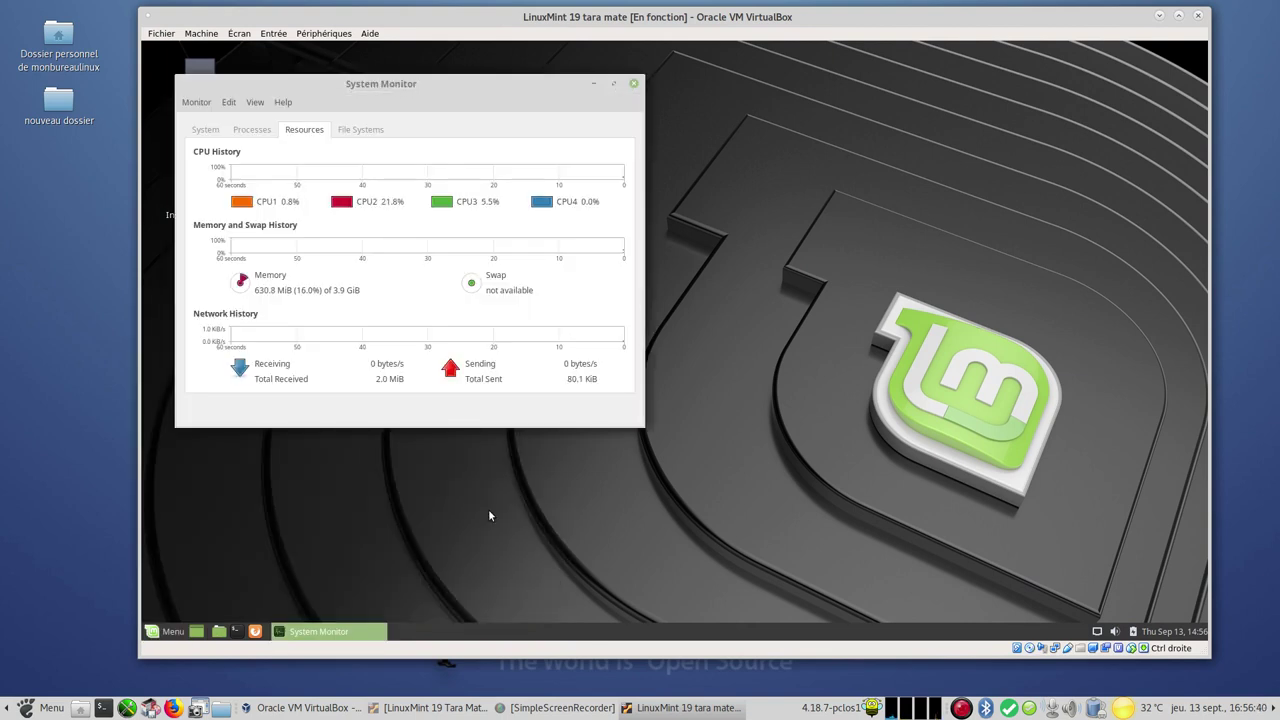
pyautogui.click(247, 134)
pyautogui.click(215, 135)
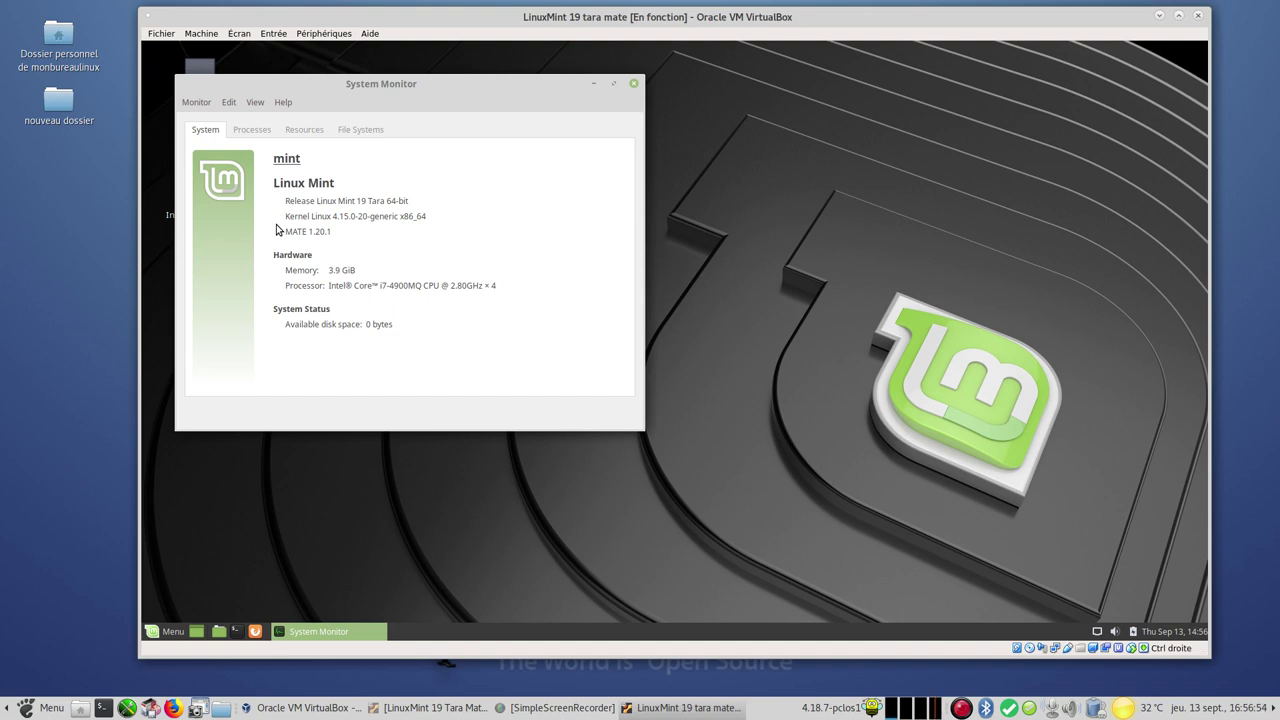
pyautogui.click(634, 84)
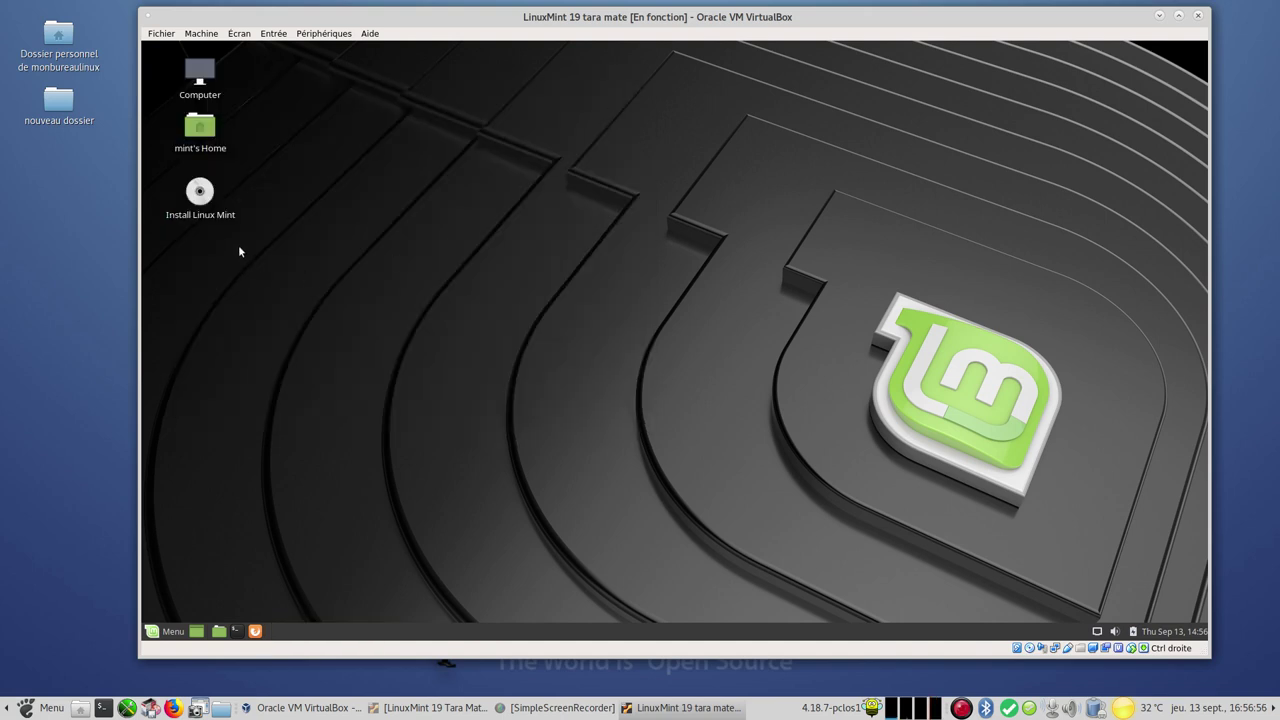
# Launch Install Linux Mint, choose Français and accept the keyboard layout
pyautogui.click(201, 193)
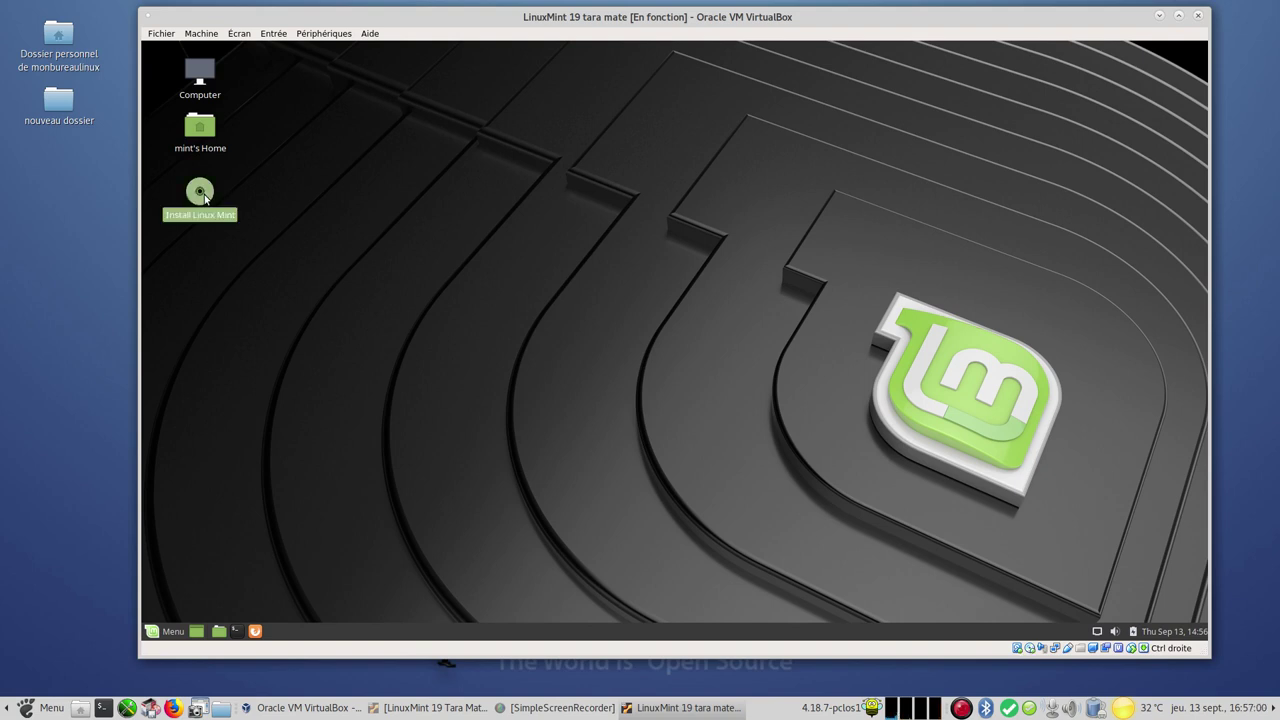
pyautogui.doubleClick(204, 195)
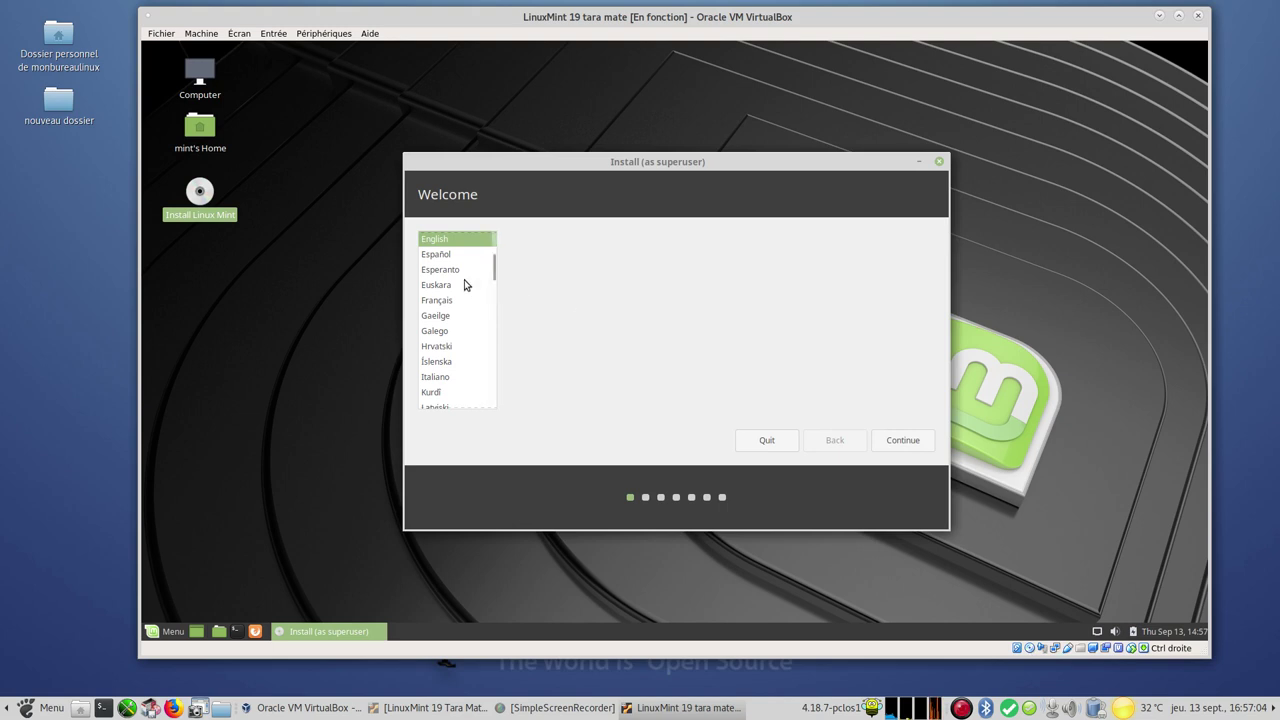
pyautogui.click(434, 301)
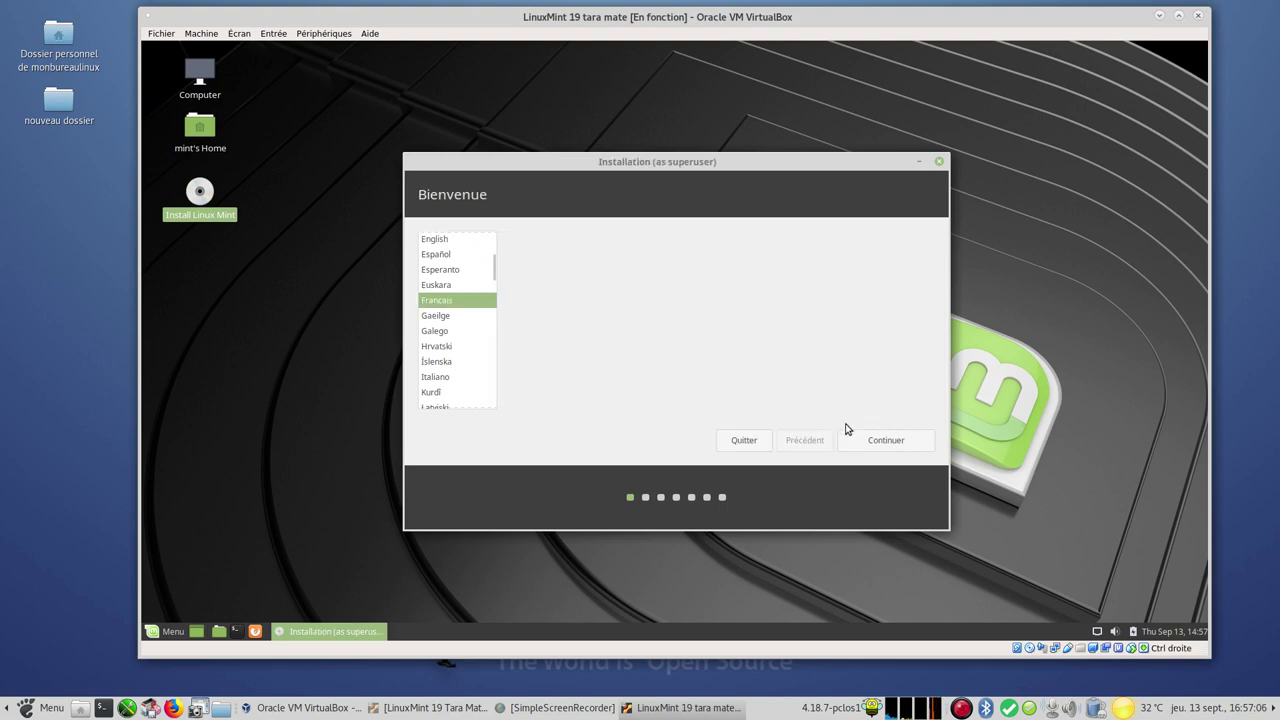
pyautogui.click(899, 440)
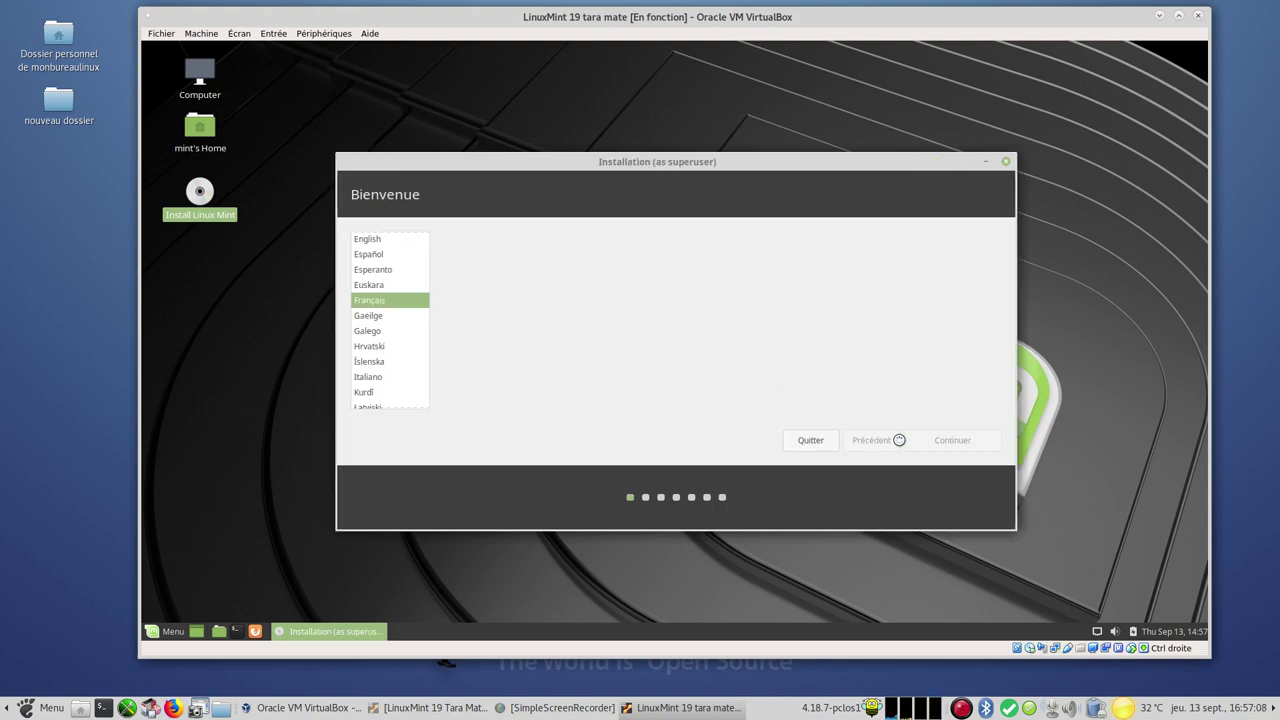
pyautogui.click(944, 445)
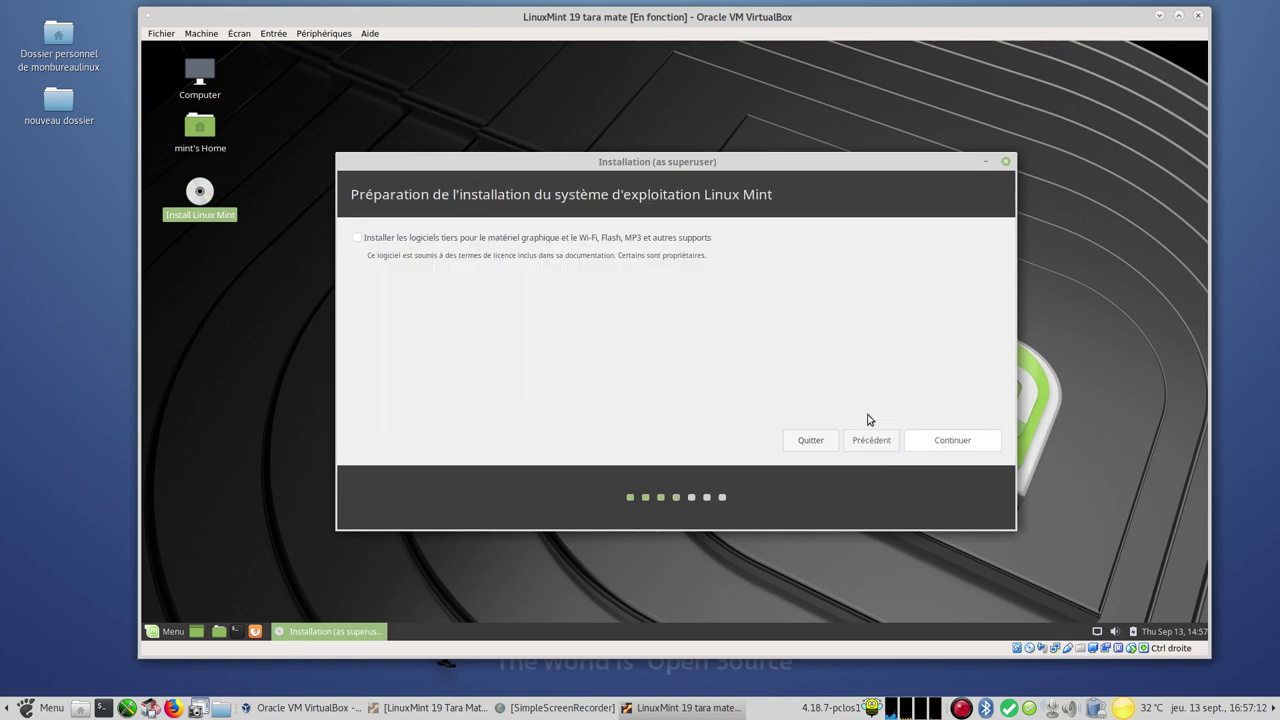
# Enable third-party software, install over the erased disk and confirm the disk changes
pyautogui.click(355, 240)
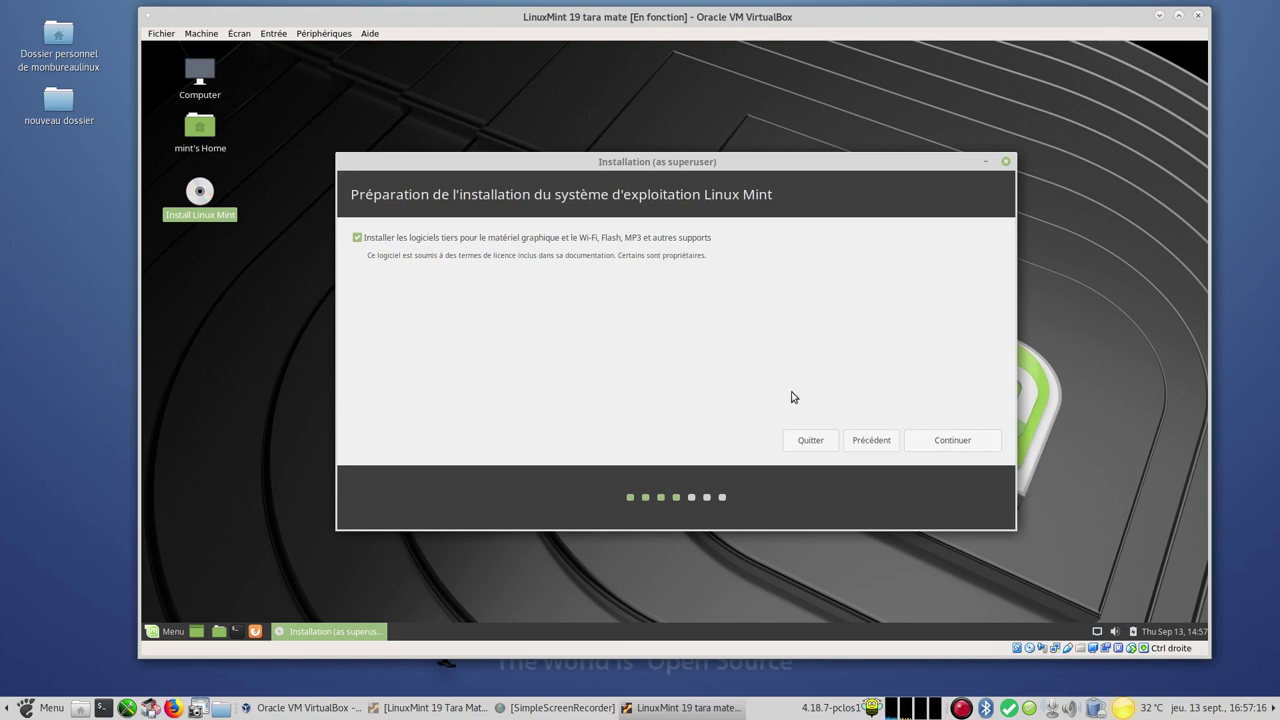
pyautogui.click(953, 444)
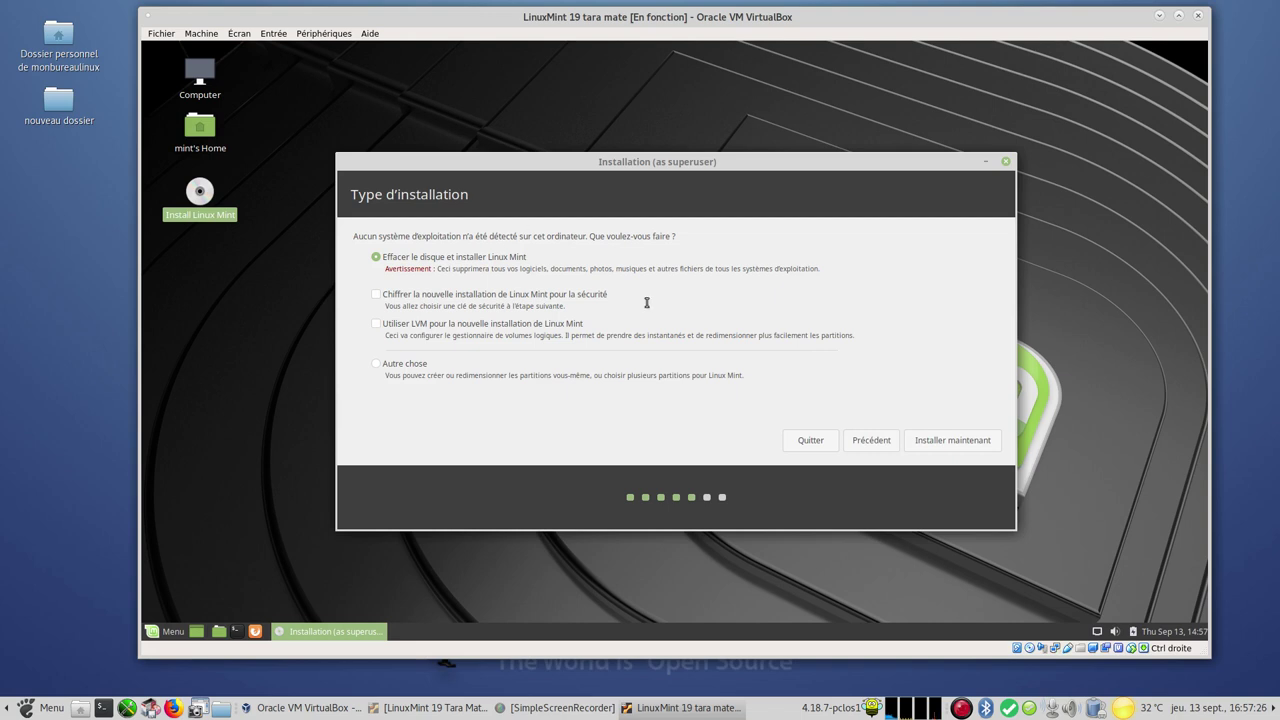
pyautogui.click(941, 449)
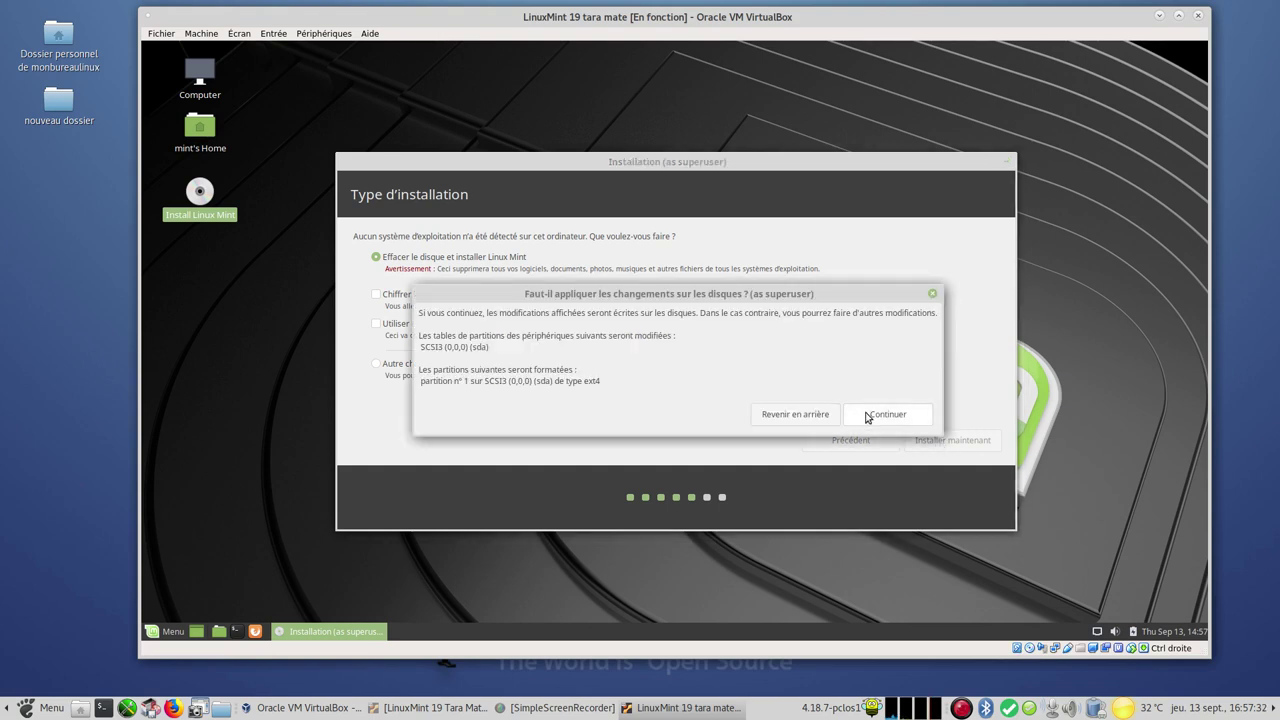
pyautogui.click(866, 414)
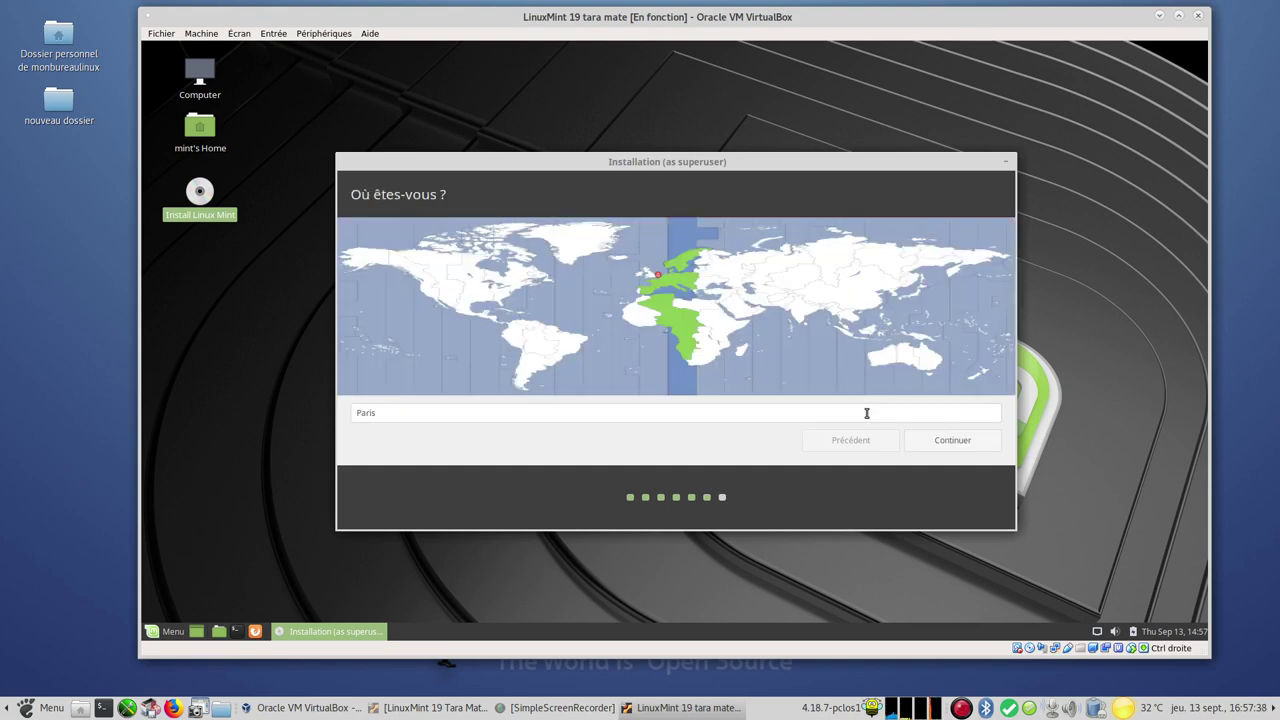
# Accept Paris as the location and enter the user's account name, correcting typos
pyautogui.click(934, 443)
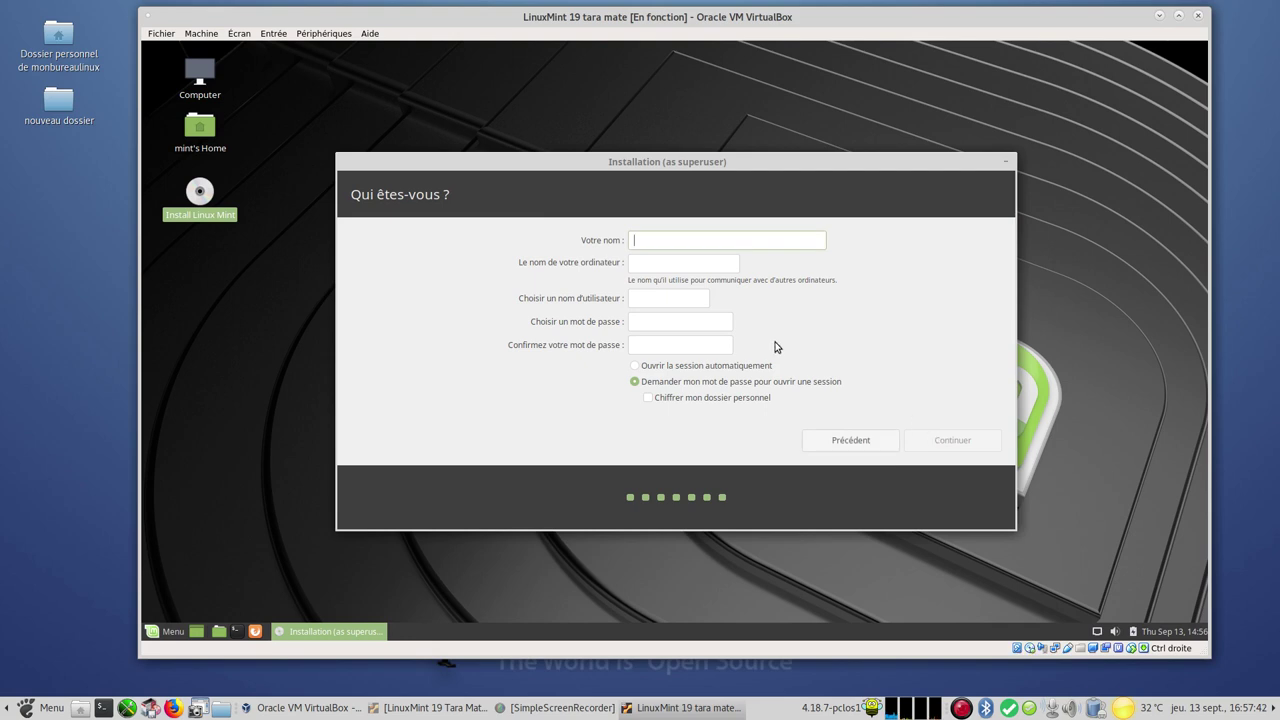
pyautogui.write('monbu')
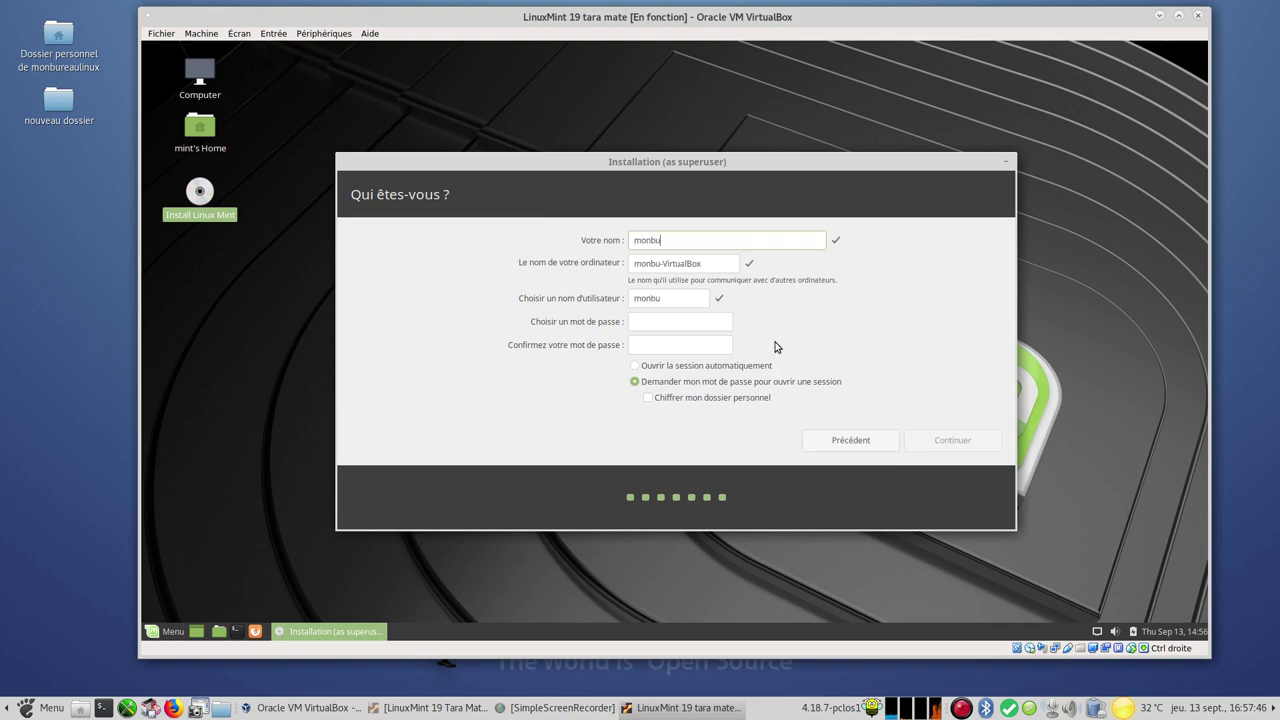
pyautogui.write('requlinux')
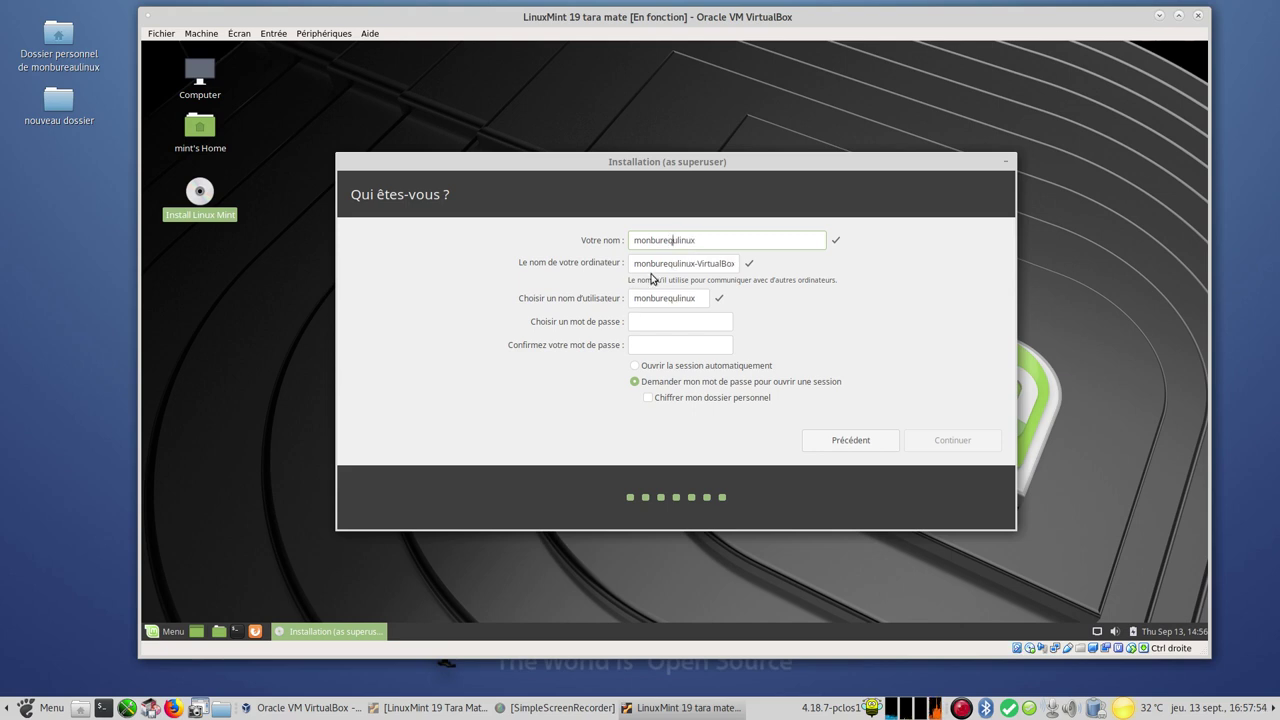
pyautogui.press('BackSpace')
pyautogui.write('aq')
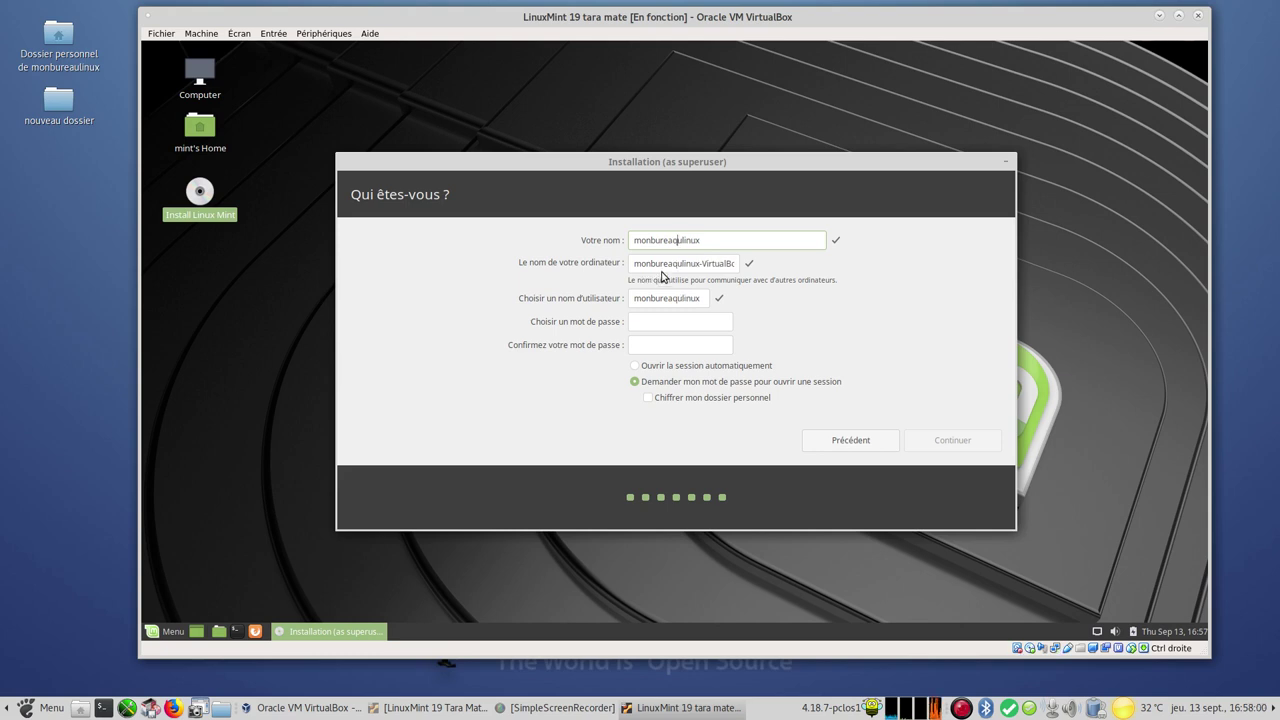
pyautogui.press('BackSpace')
# Enter and confirm the account password, then start the installation
pyautogui.click(666, 323)
pyautogui.write('1234567')
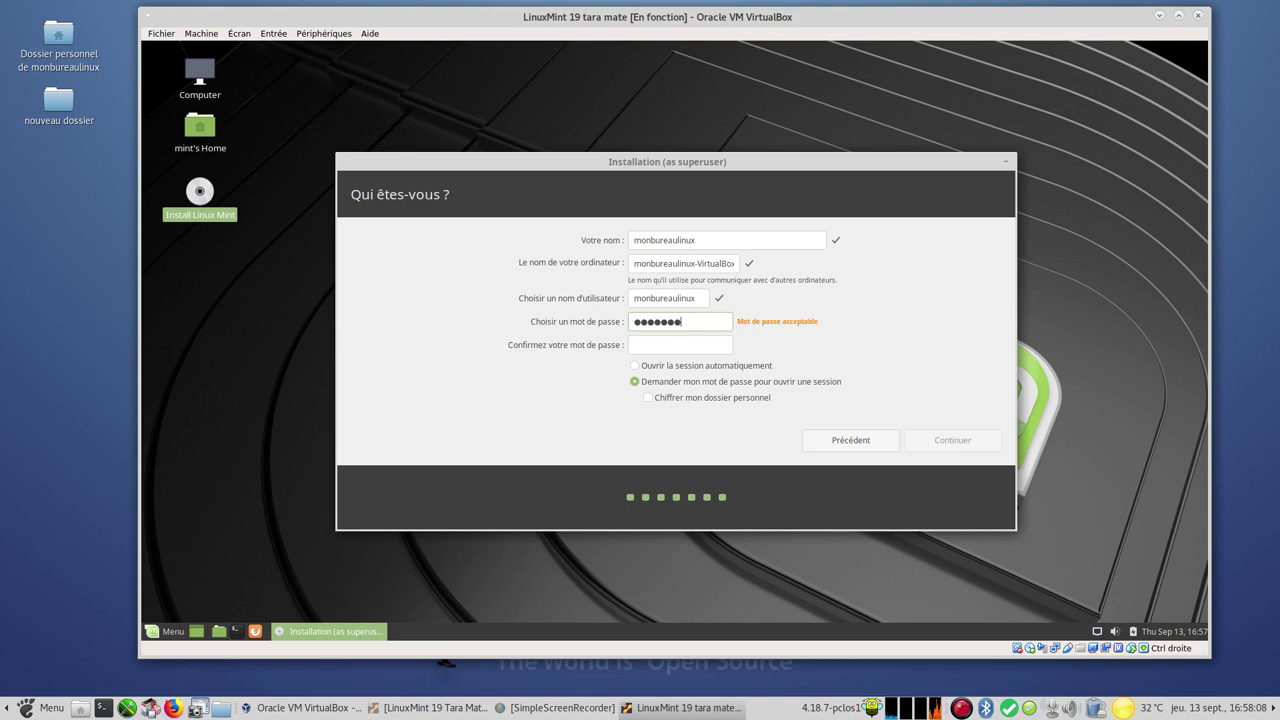
pyautogui.click(654, 345)
pyautogui.write('12345678')
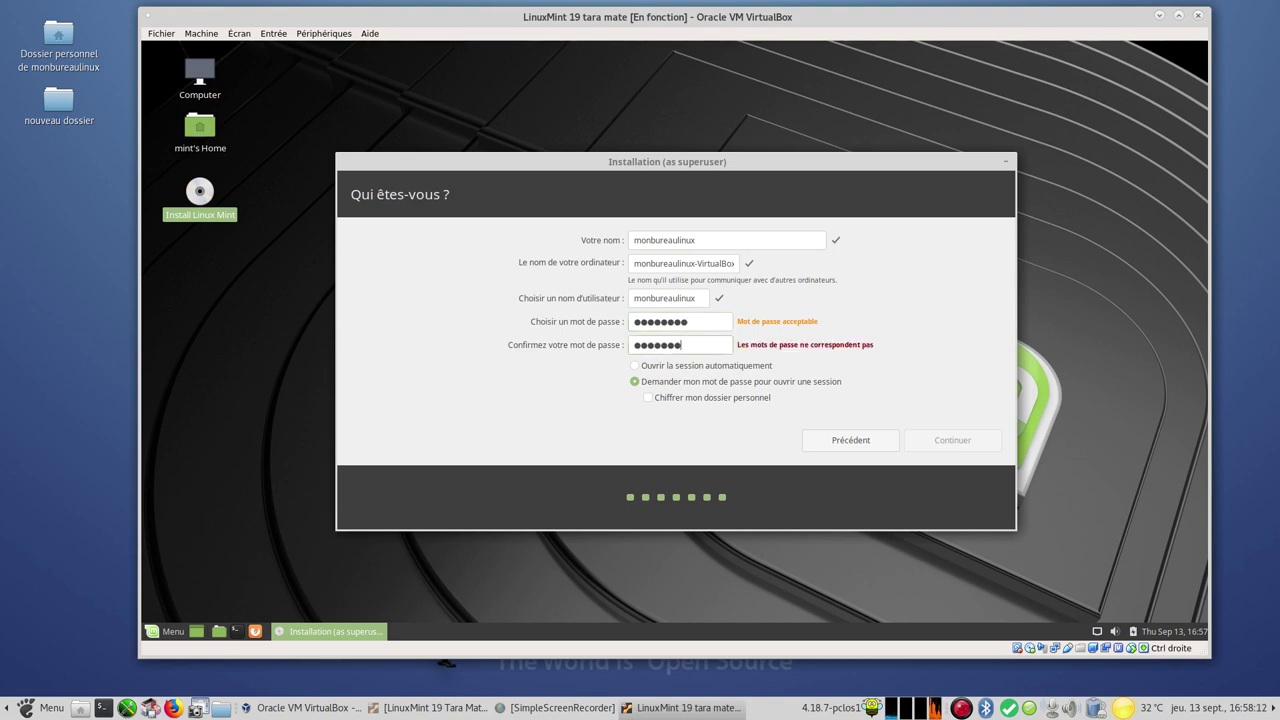
pyautogui.click(948, 437)
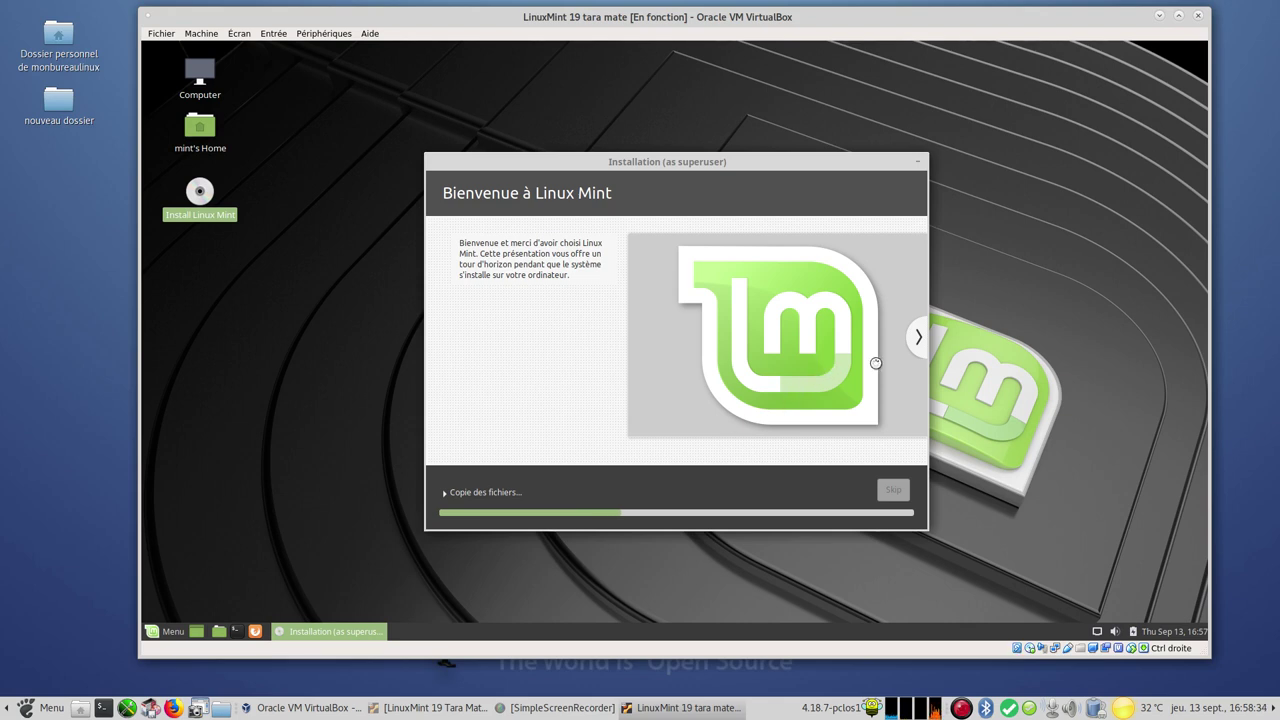
# Page the installer slideshow through music, videos and photos to the Restez connecté slide
pyautogui.click(916, 339)
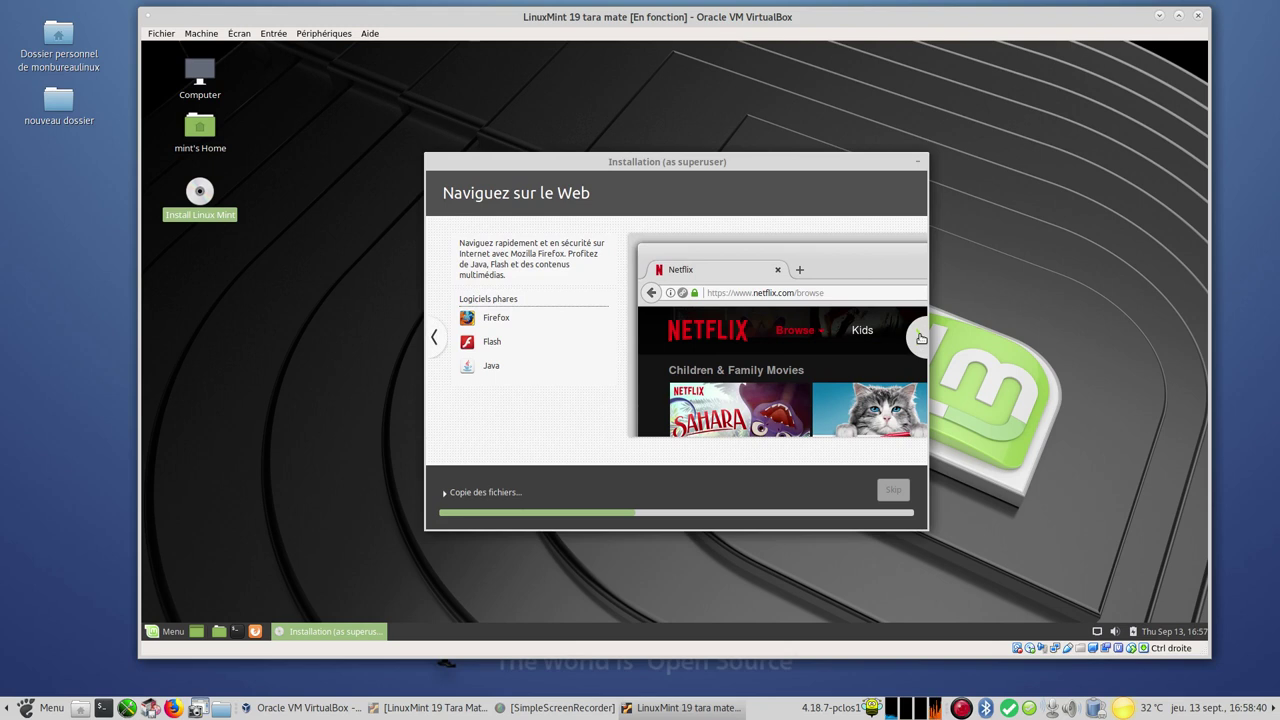
pyautogui.click(920, 338)
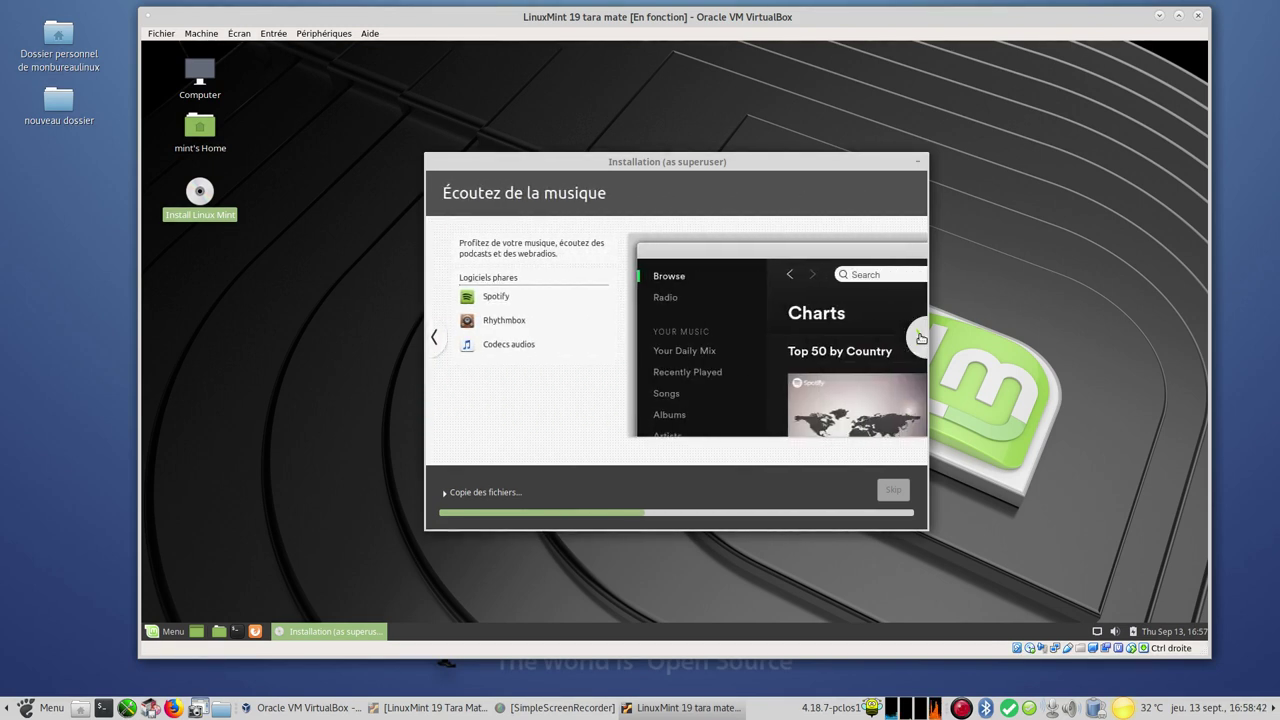
pyautogui.click(443, 344)
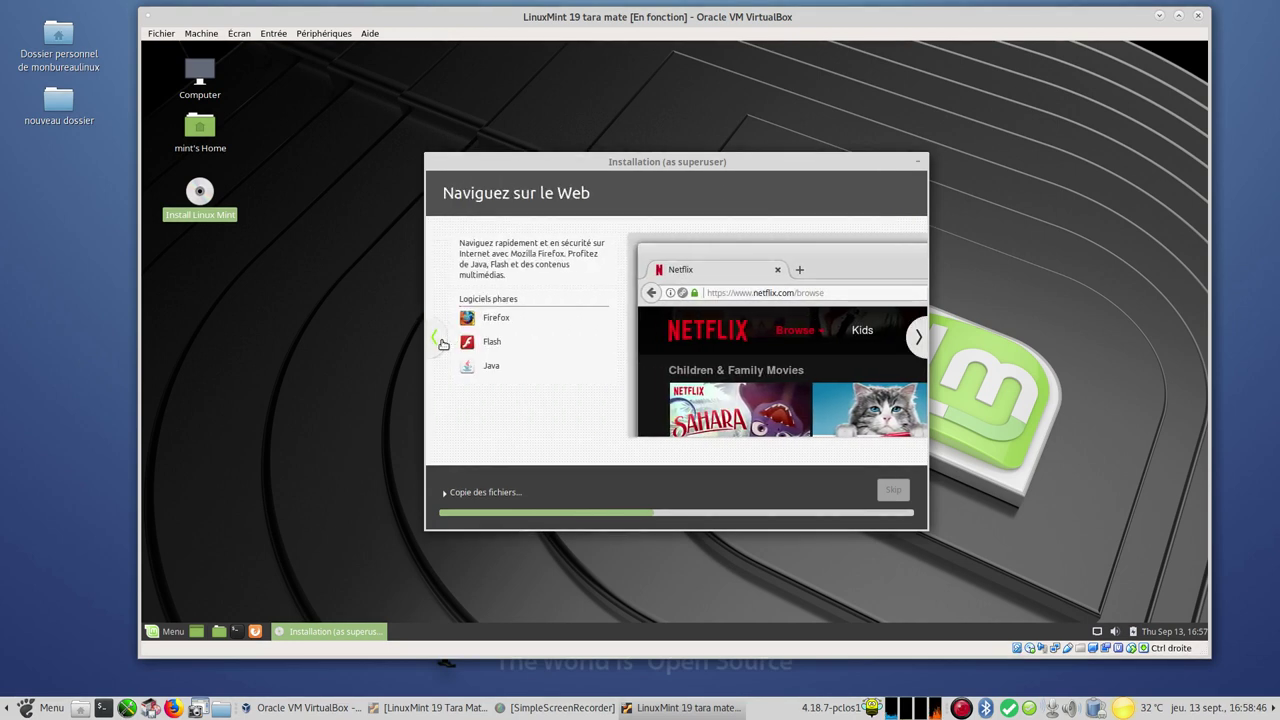
pyautogui.click(917, 341)
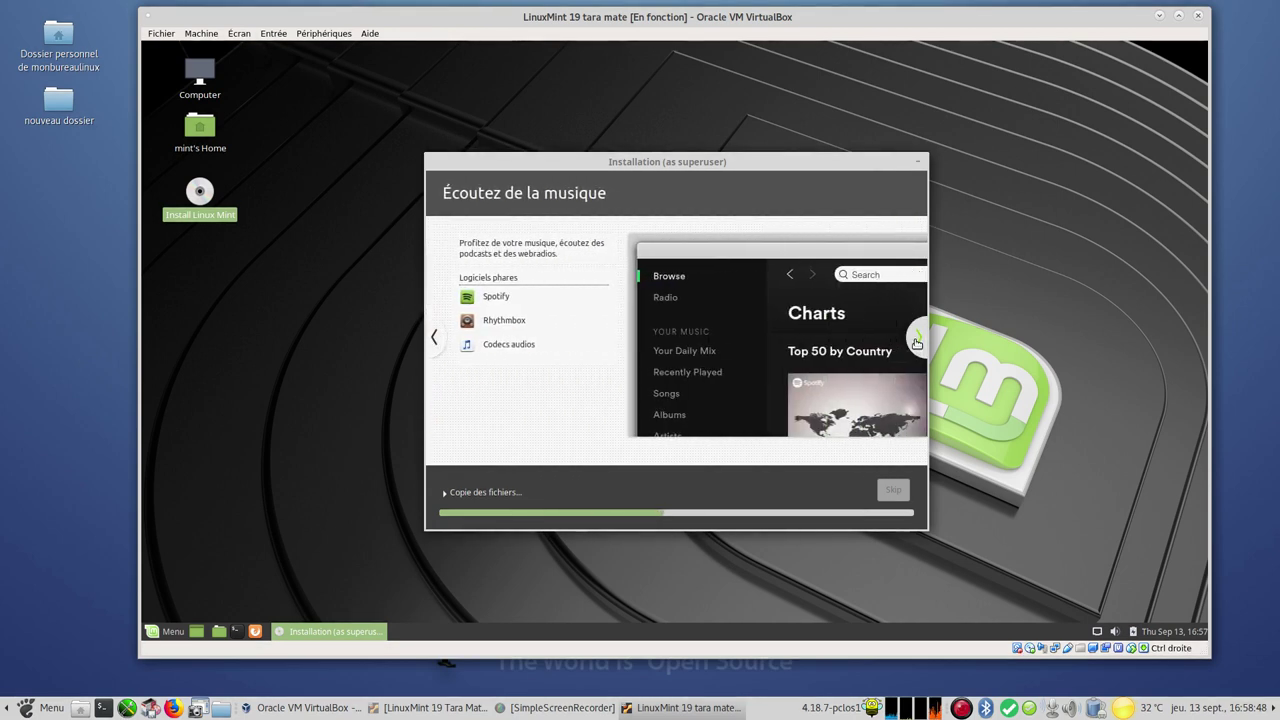
pyautogui.click(917, 341)
pyautogui.click(917, 341)
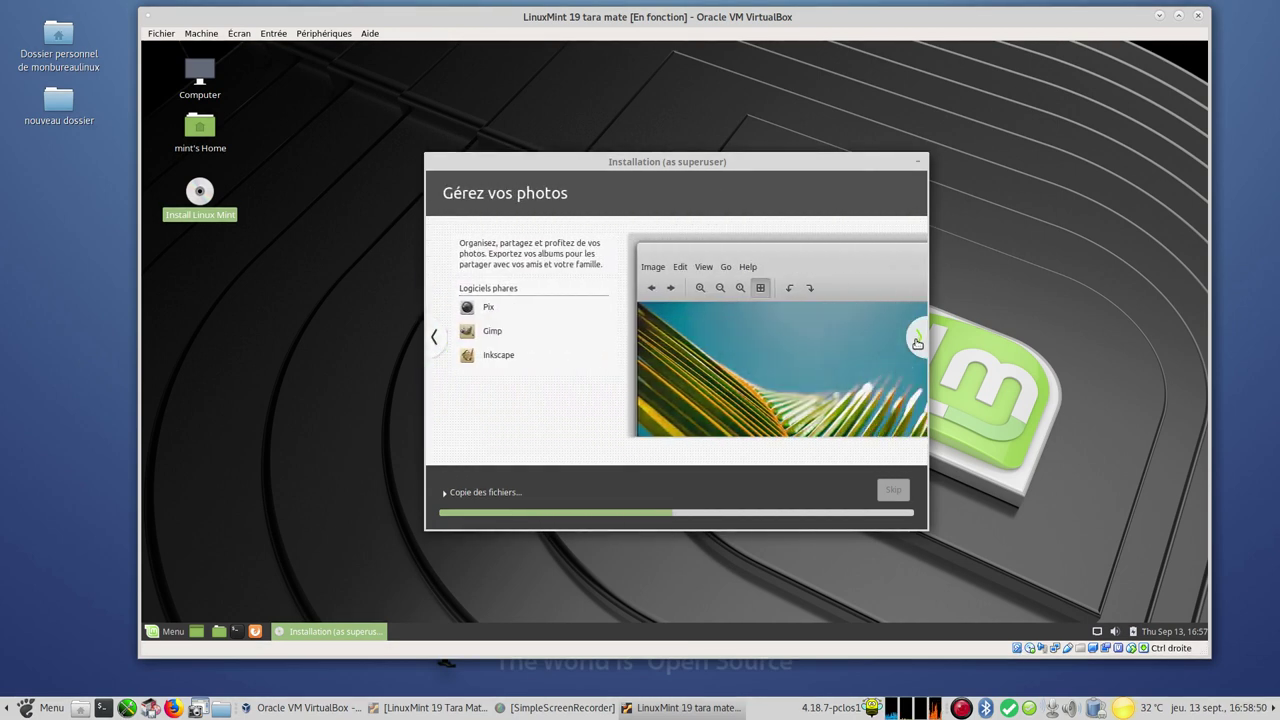
pyautogui.click(917, 341)
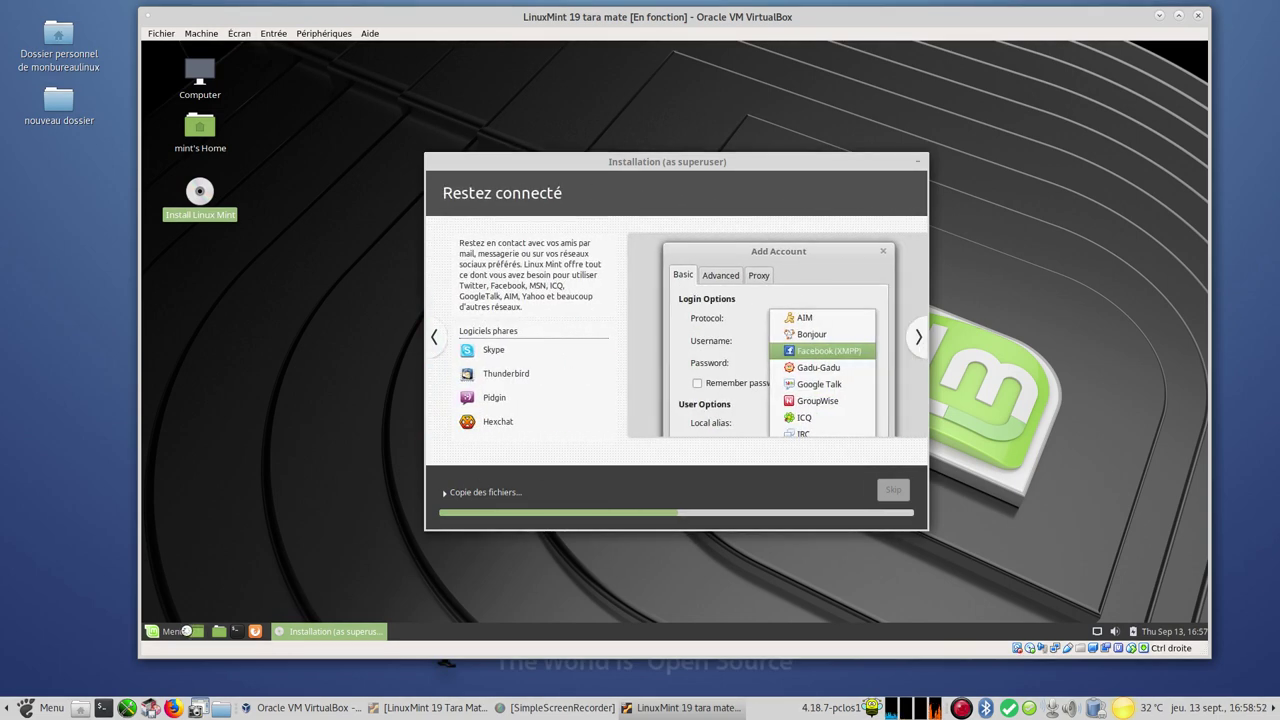
pyautogui.click(174, 631)
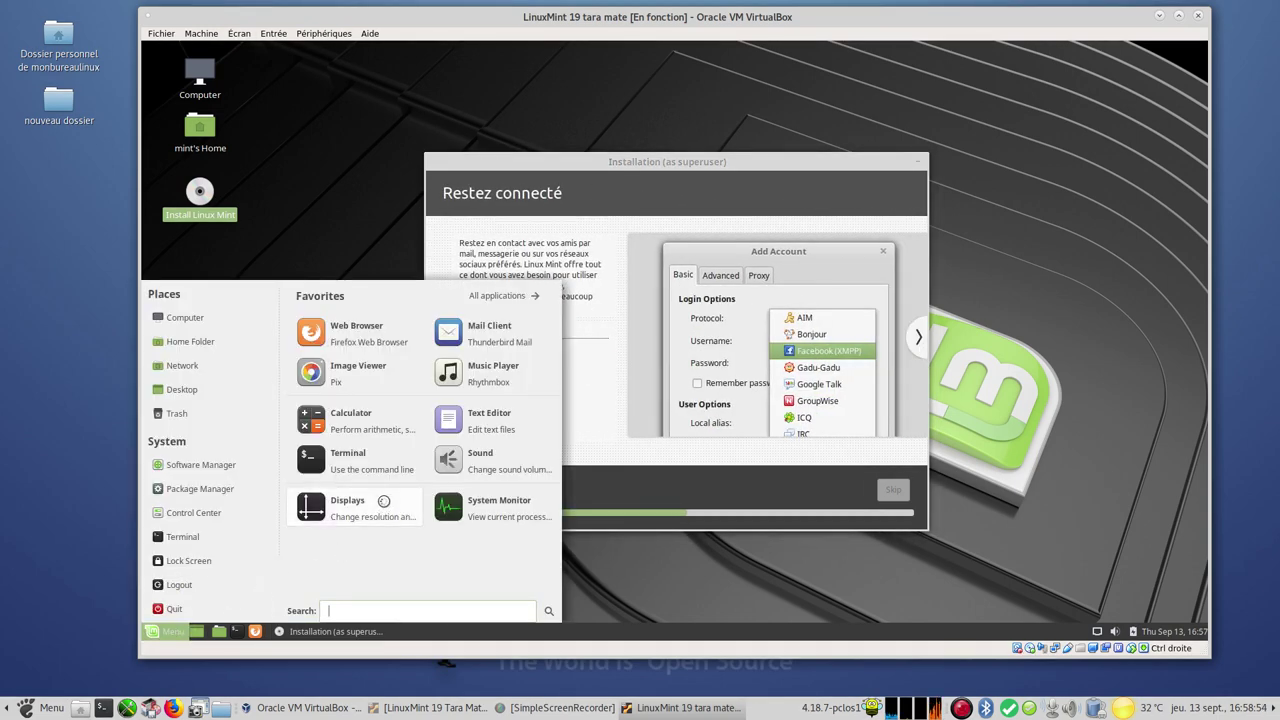
pyautogui.click(371, 330)
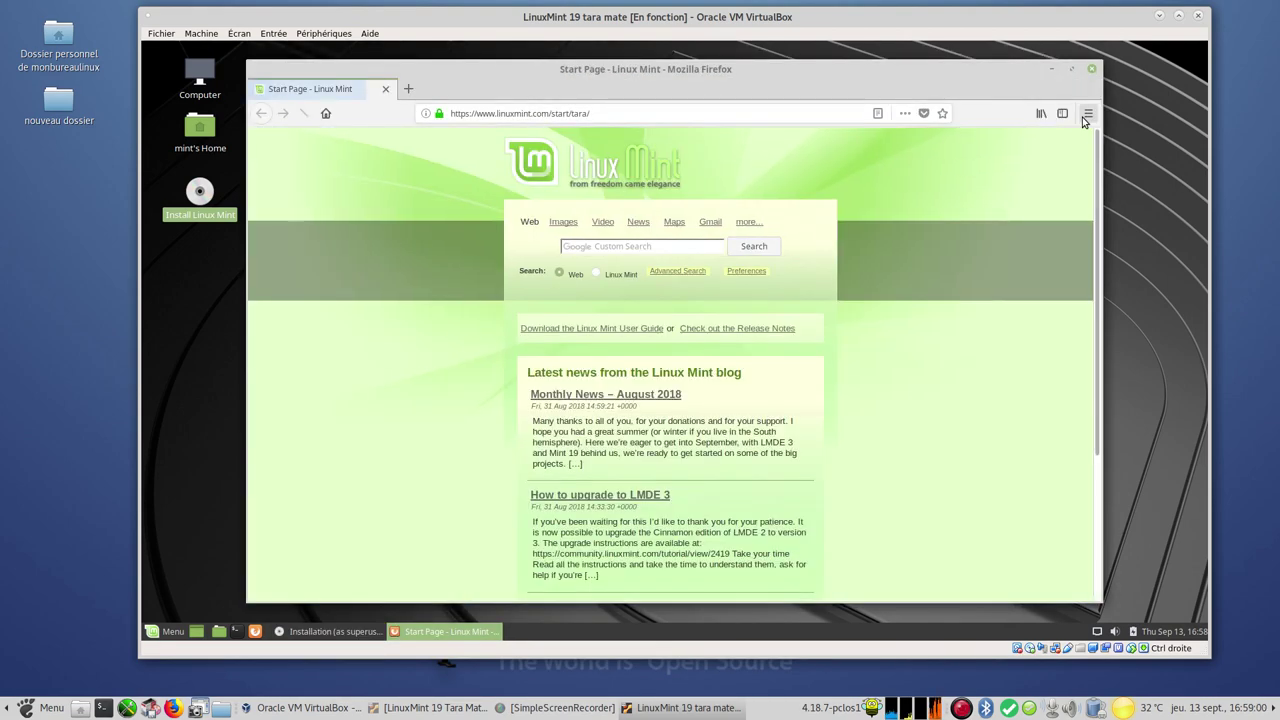
pyautogui.click(1088, 113)
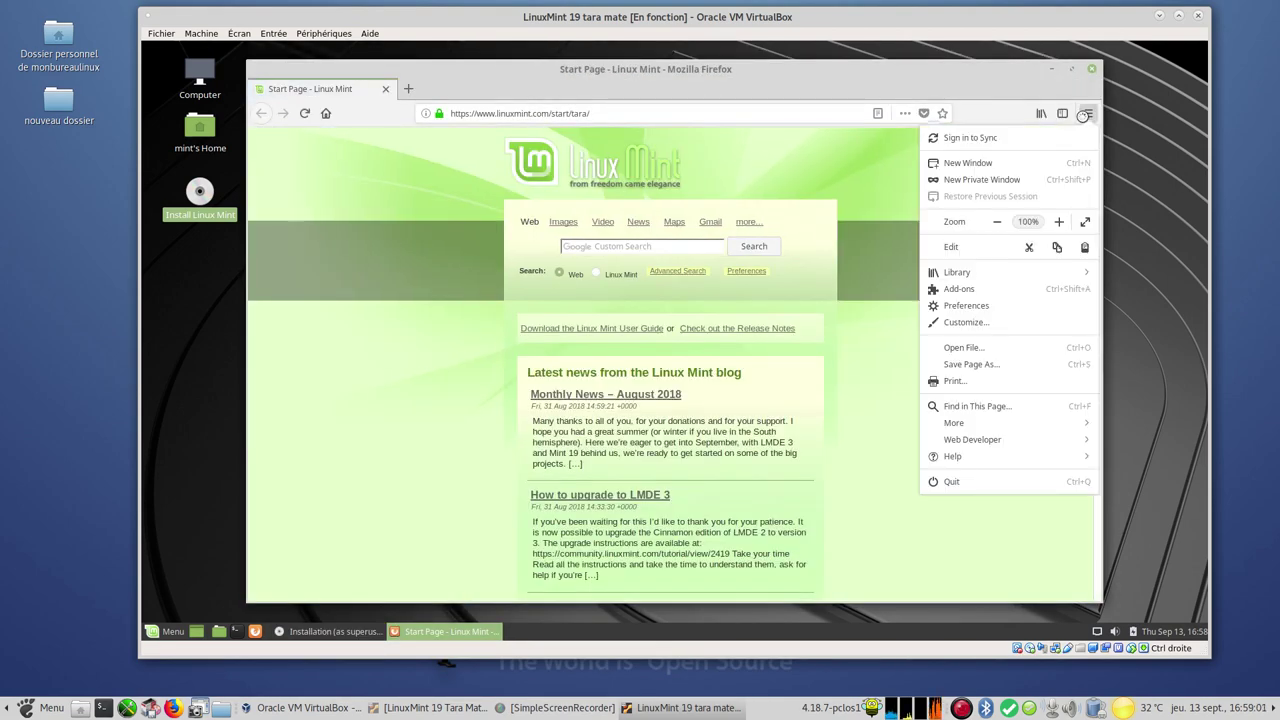
pyautogui.click(992, 456)
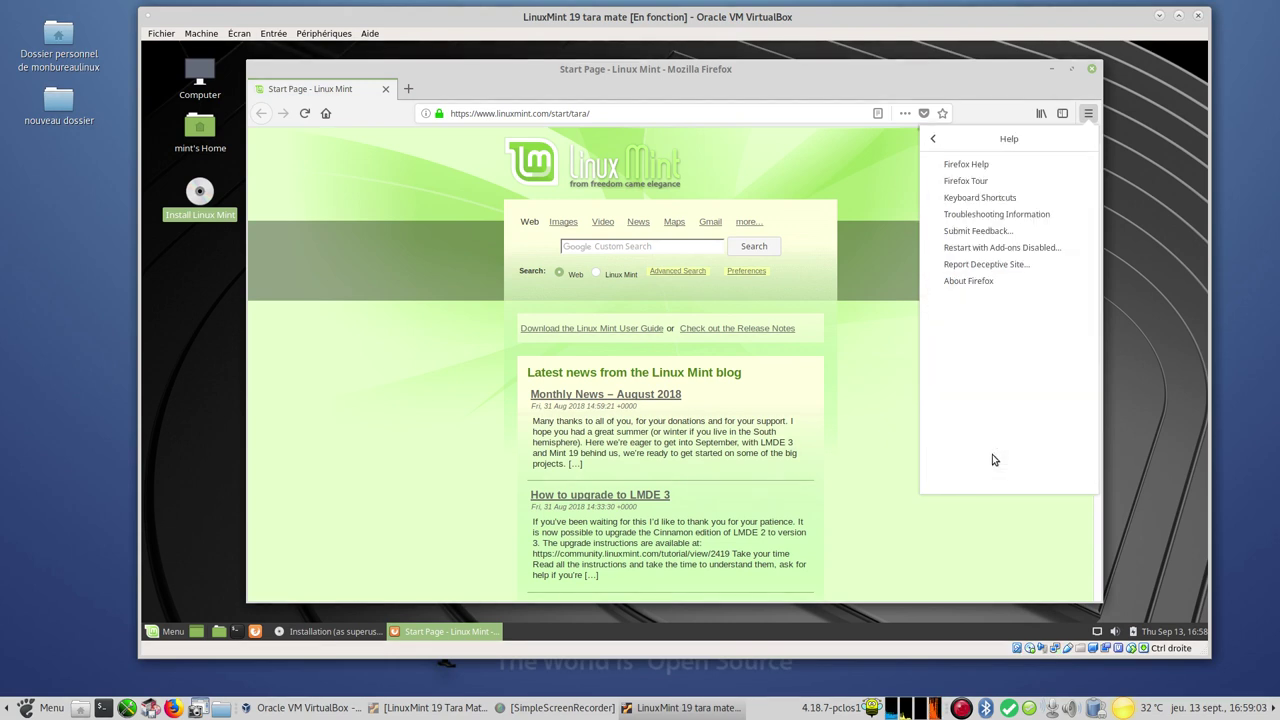
pyautogui.click(990, 283)
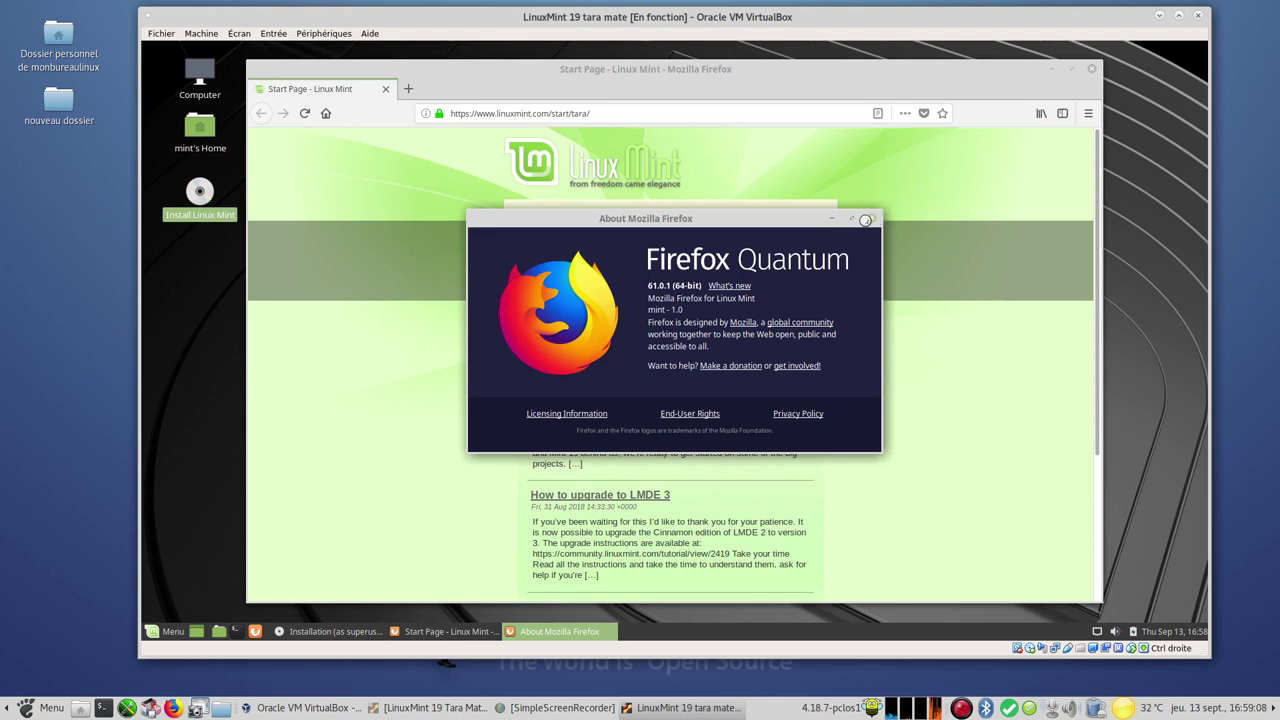
pyautogui.click(868, 221)
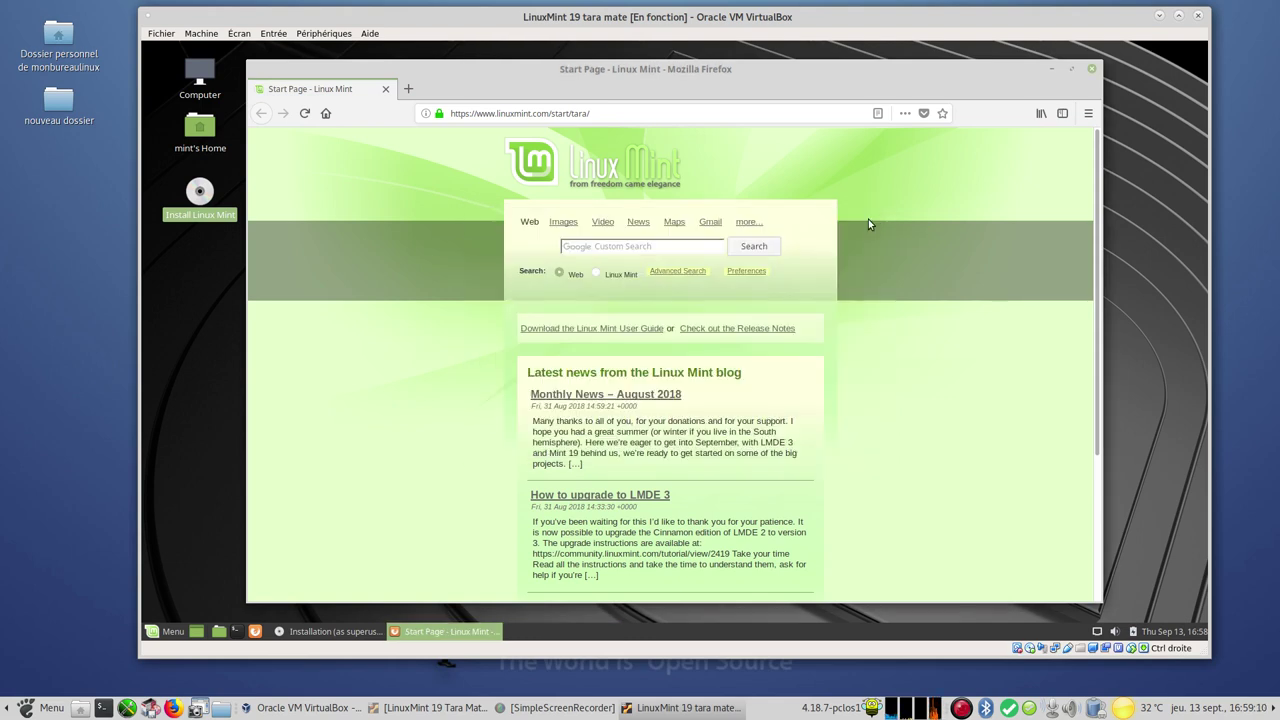
pyautogui.click(1092, 69)
pyautogui.click(163, 628)
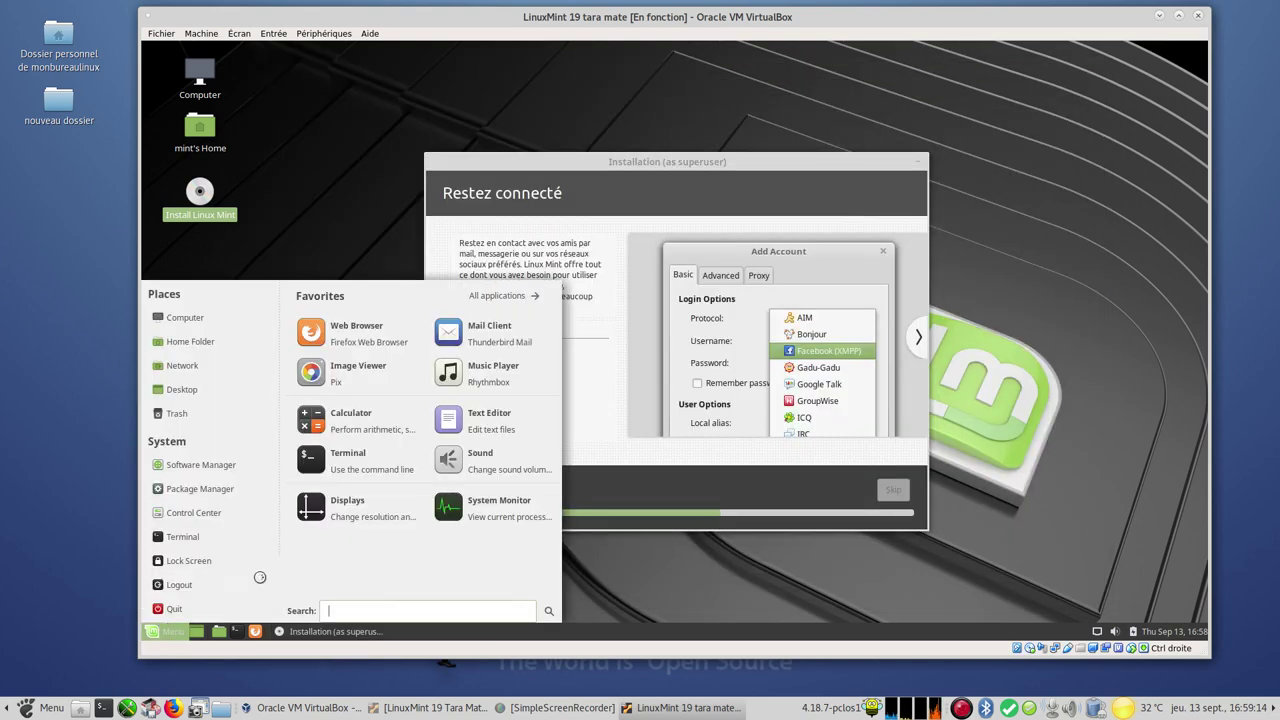
# Launch GIMP, check its version 2.8.22 in Help > About, then quit it
pyautogui.click(514, 297)
pyautogui.moveTo(366, 373)
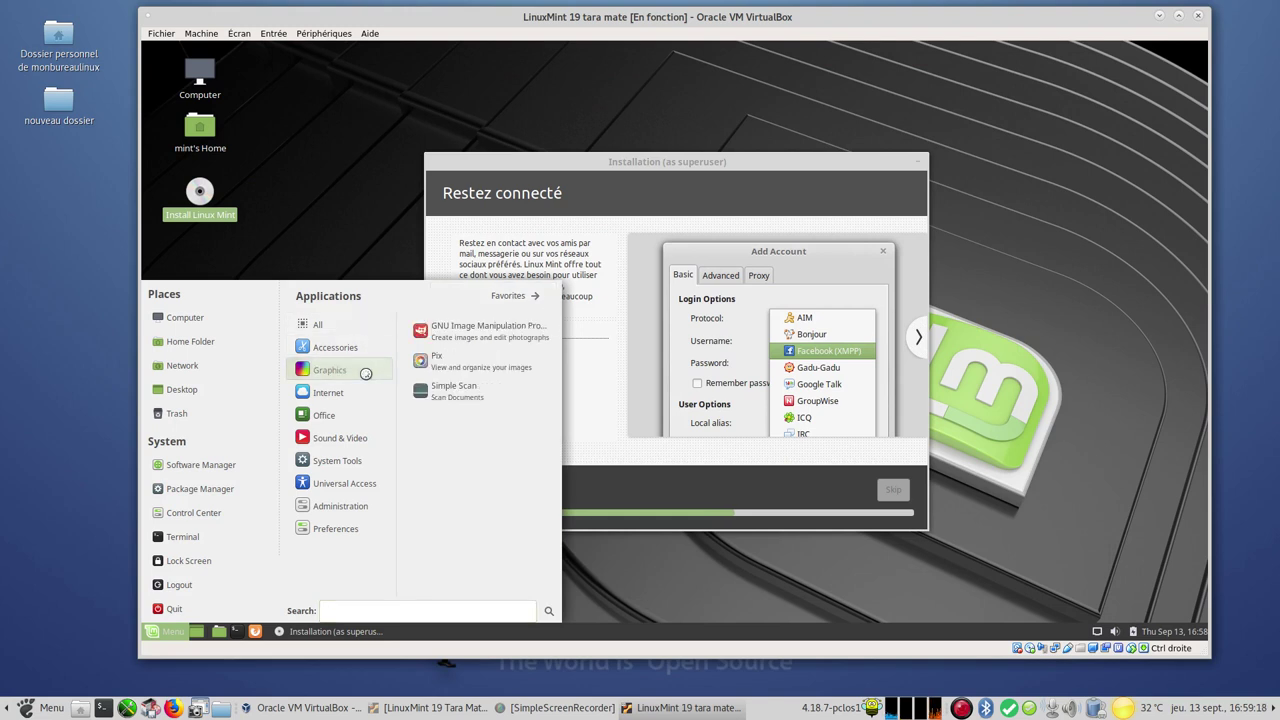
pyautogui.click(536, 330)
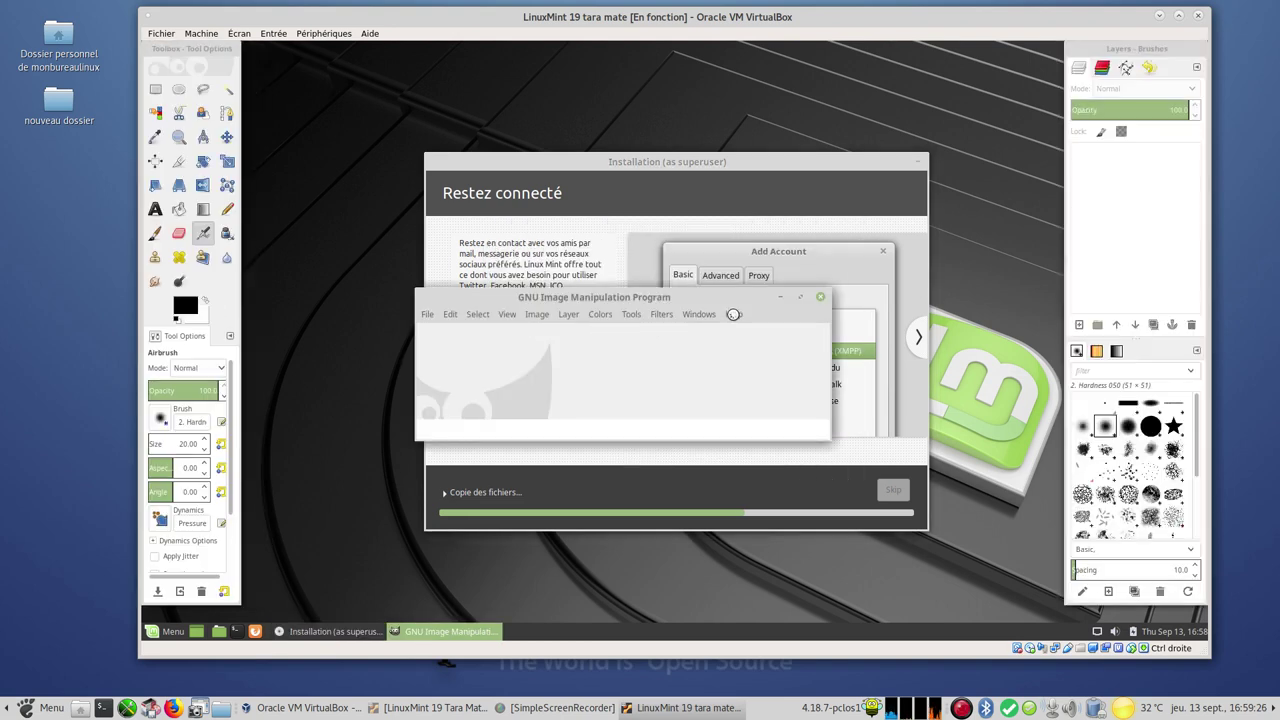
pyautogui.click(733, 314)
pyautogui.click(808, 379)
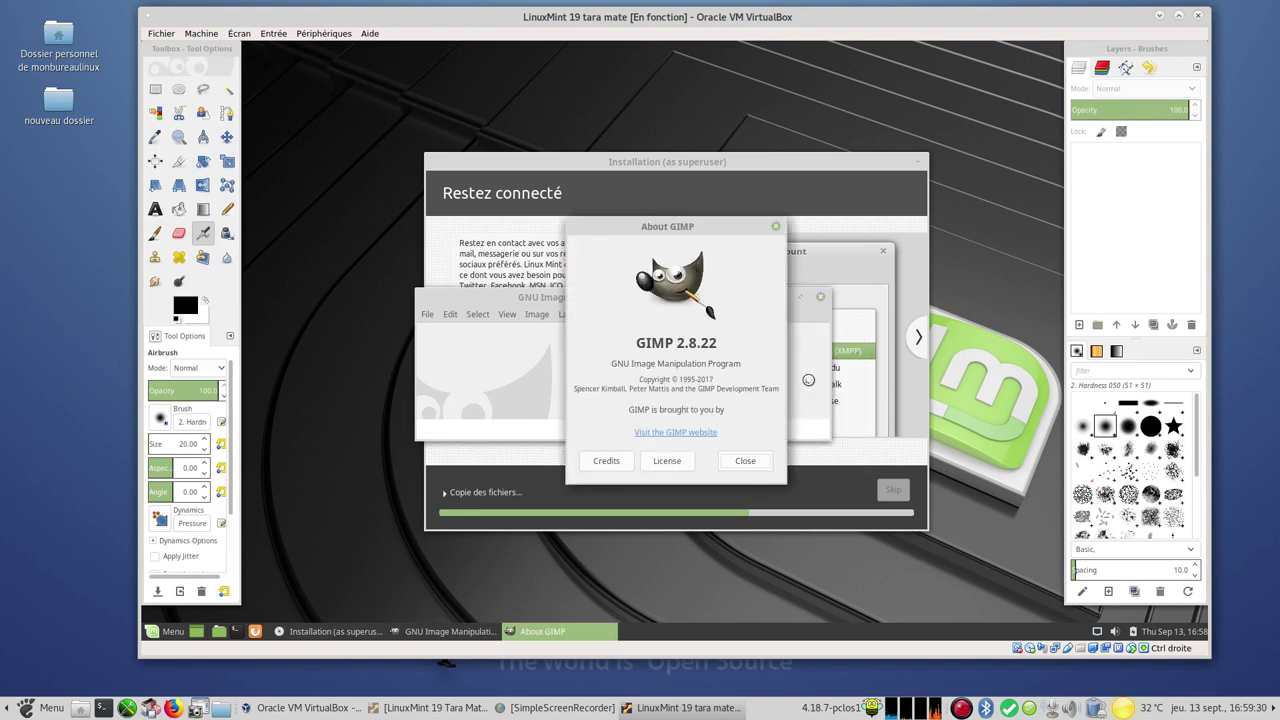
pyautogui.click(746, 461)
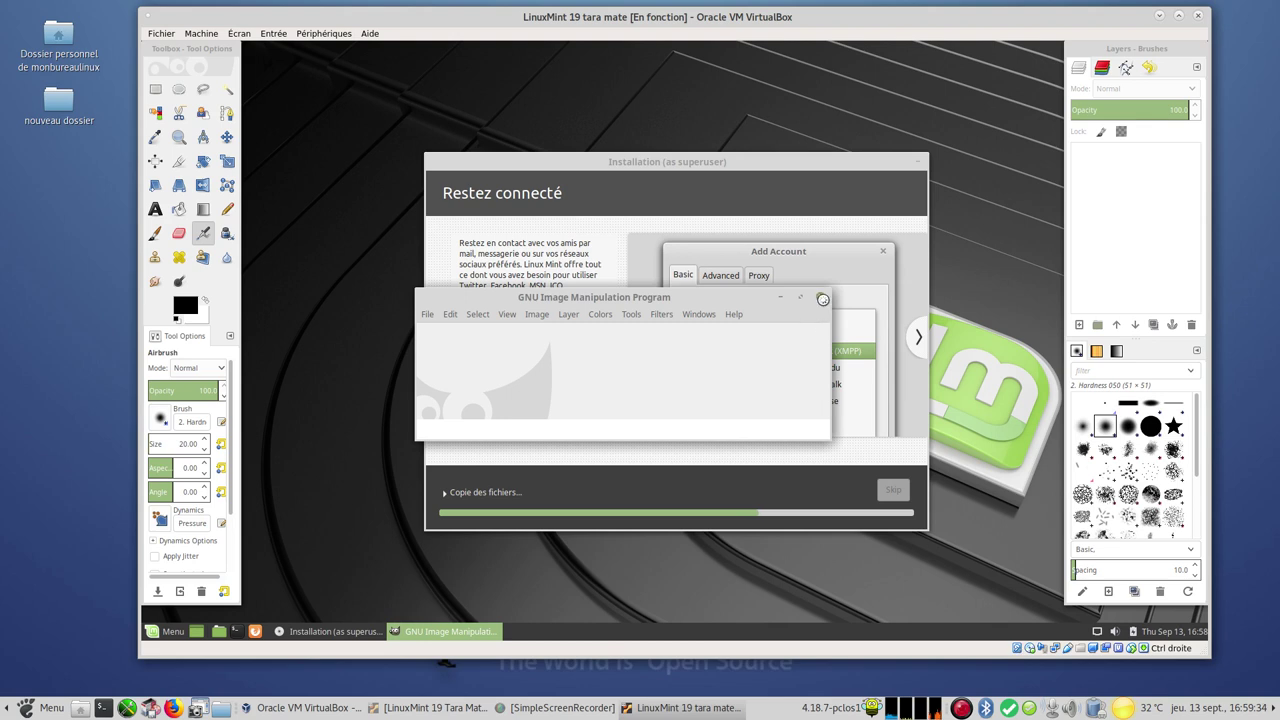
pyautogui.click(822, 299)
# Launch LibreOffice from Menu > Office, check version 6.0.3.2 in About, then close it
pyautogui.click(174, 630)
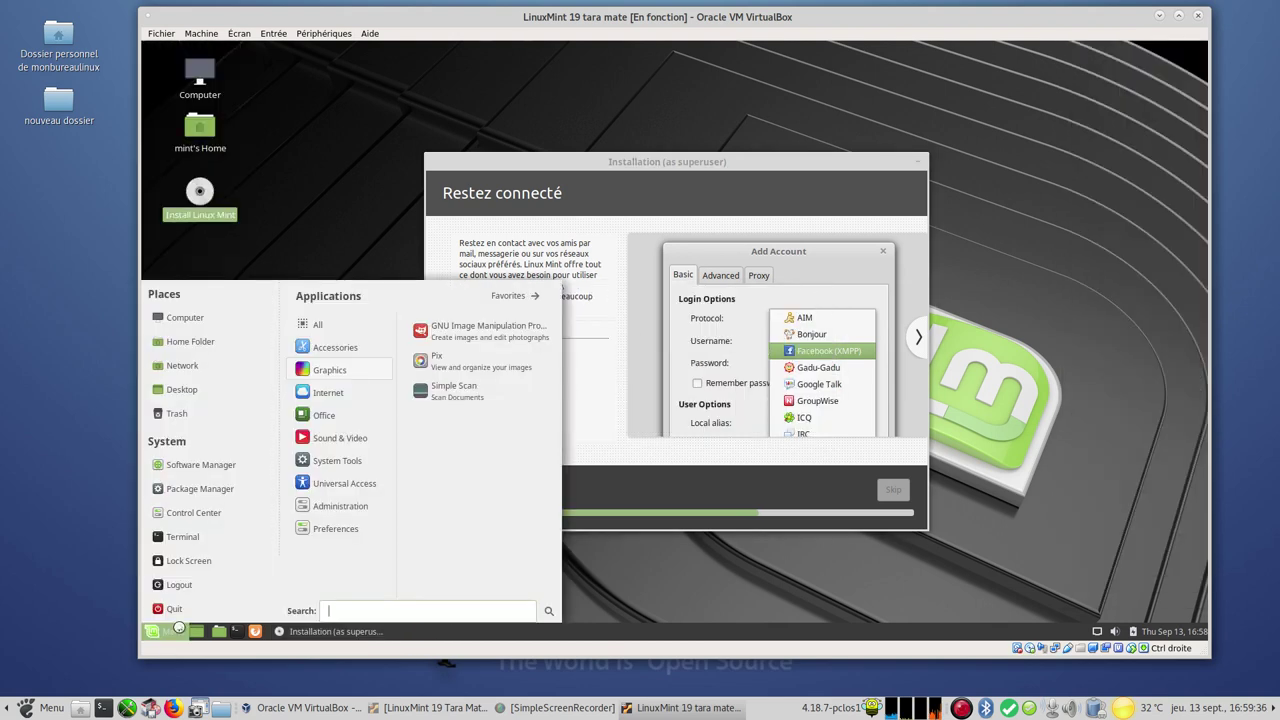
pyautogui.moveTo(335, 391)
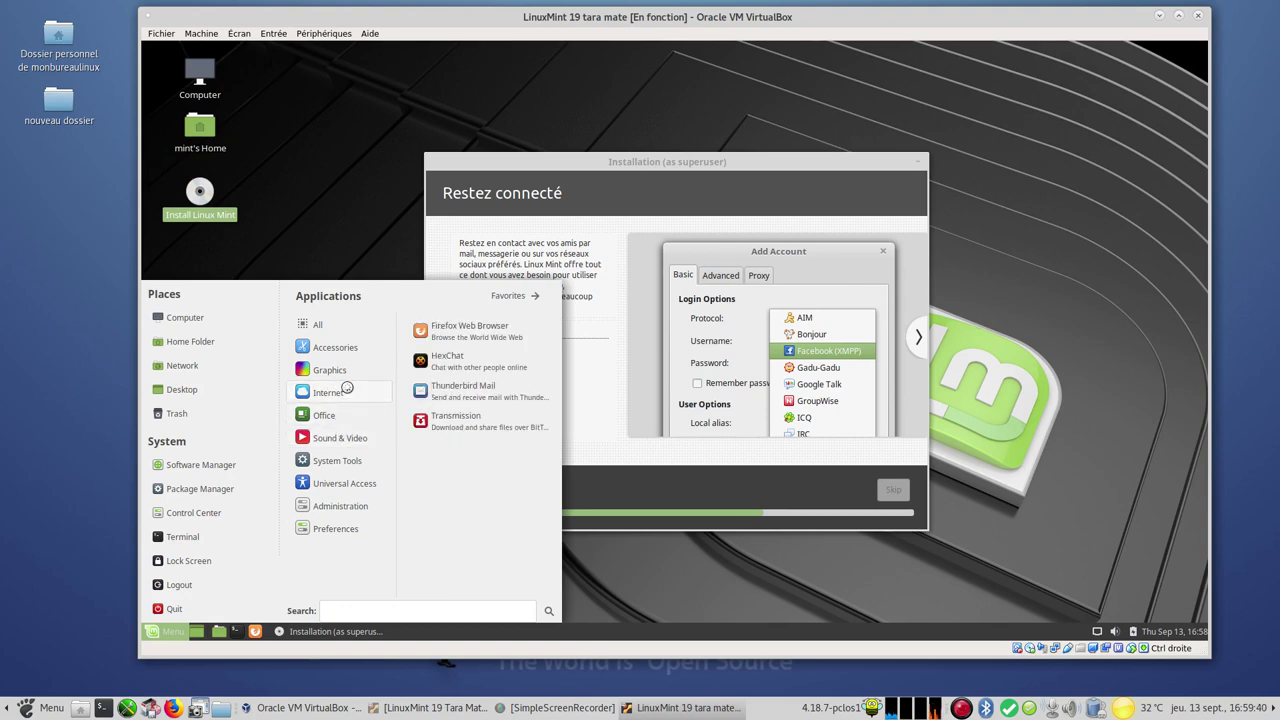
pyautogui.moveTo(335, 415)
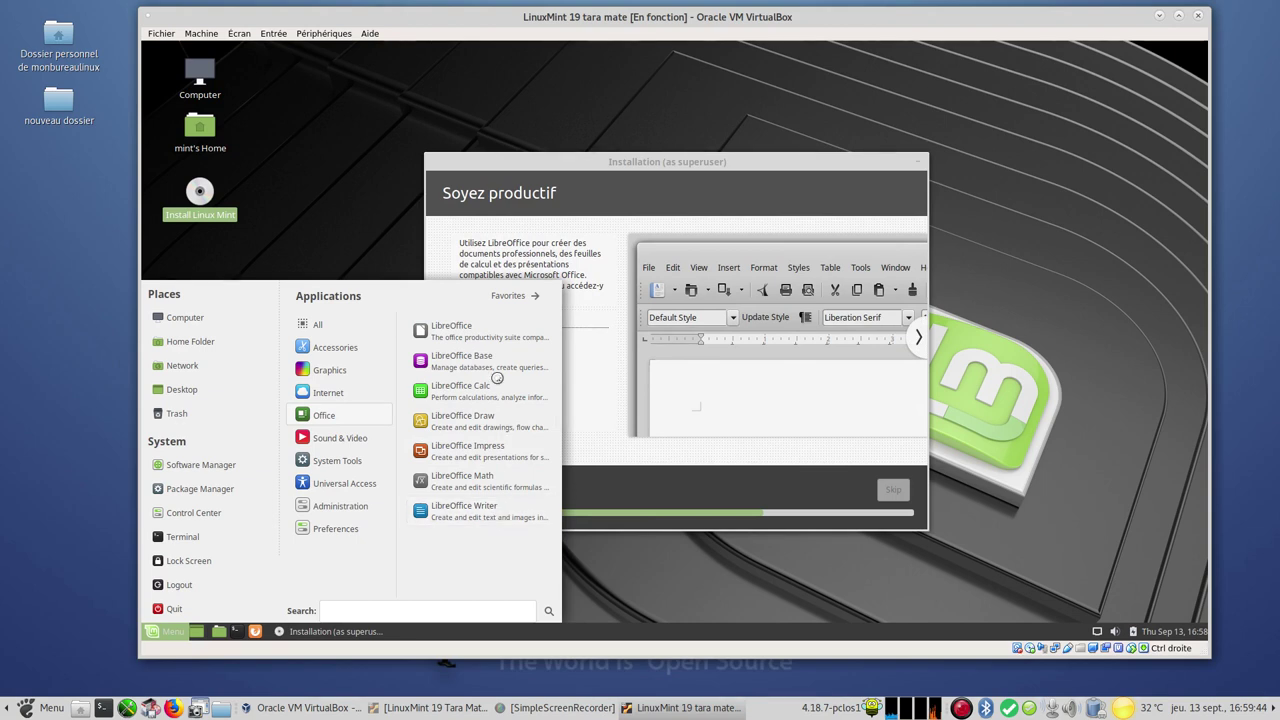
pyautogui.click(490, 334)
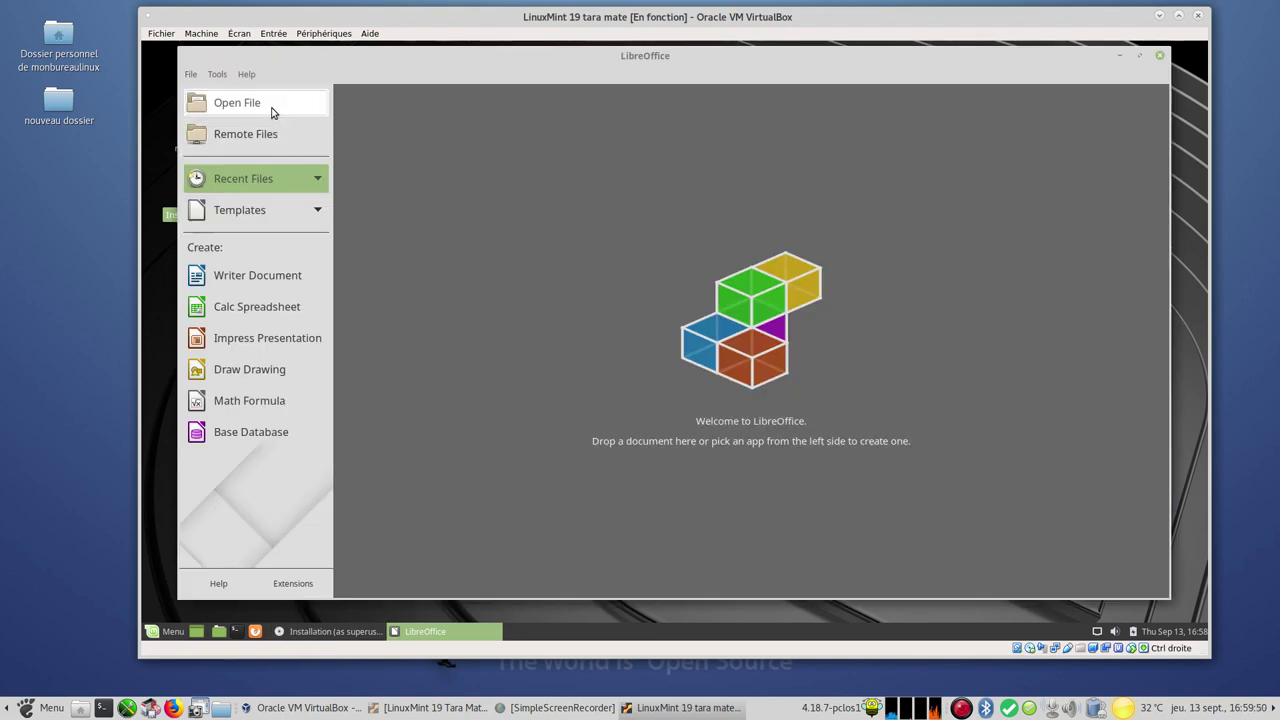
pyautogui.click(248, 77)
pyautogui.click(290, 236)
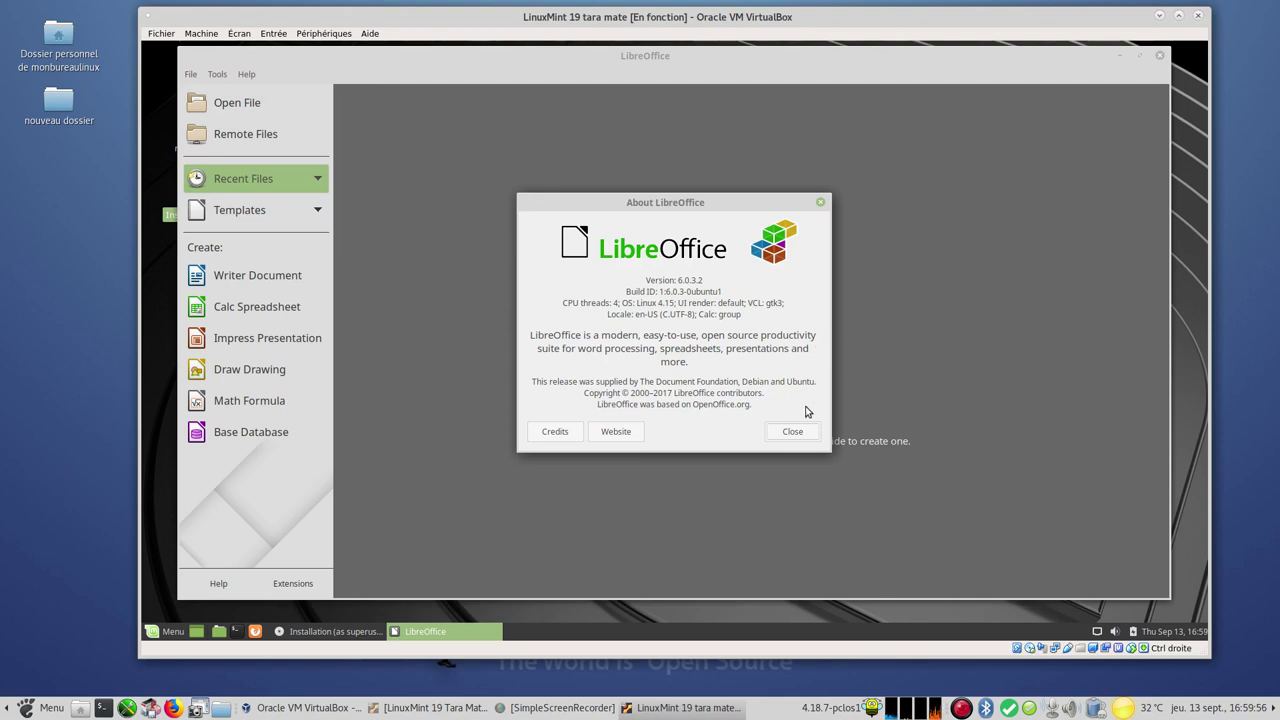
pyautogui.click(789, 432)
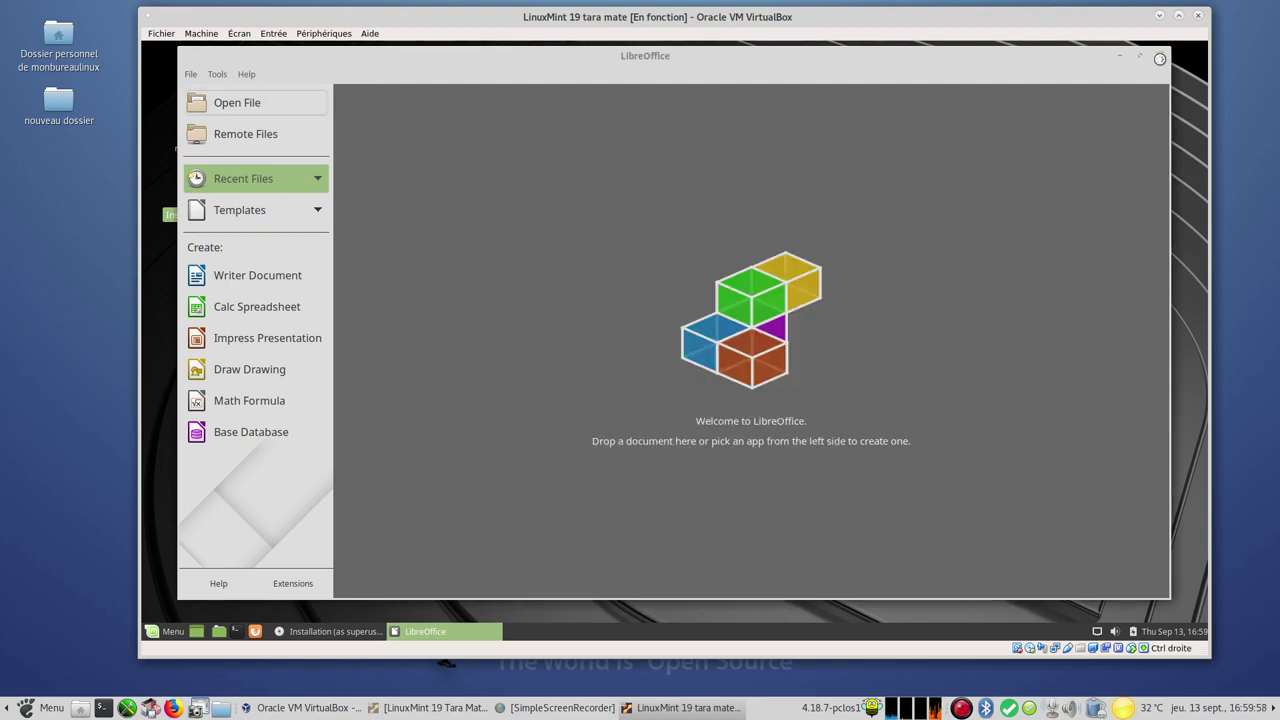
pyautogui.click(1160, 55)
# Browse the Sound & Video, System Tools, Administration and Preferences menu categories, then launch Control Center
pyautogui.click(170, 634)
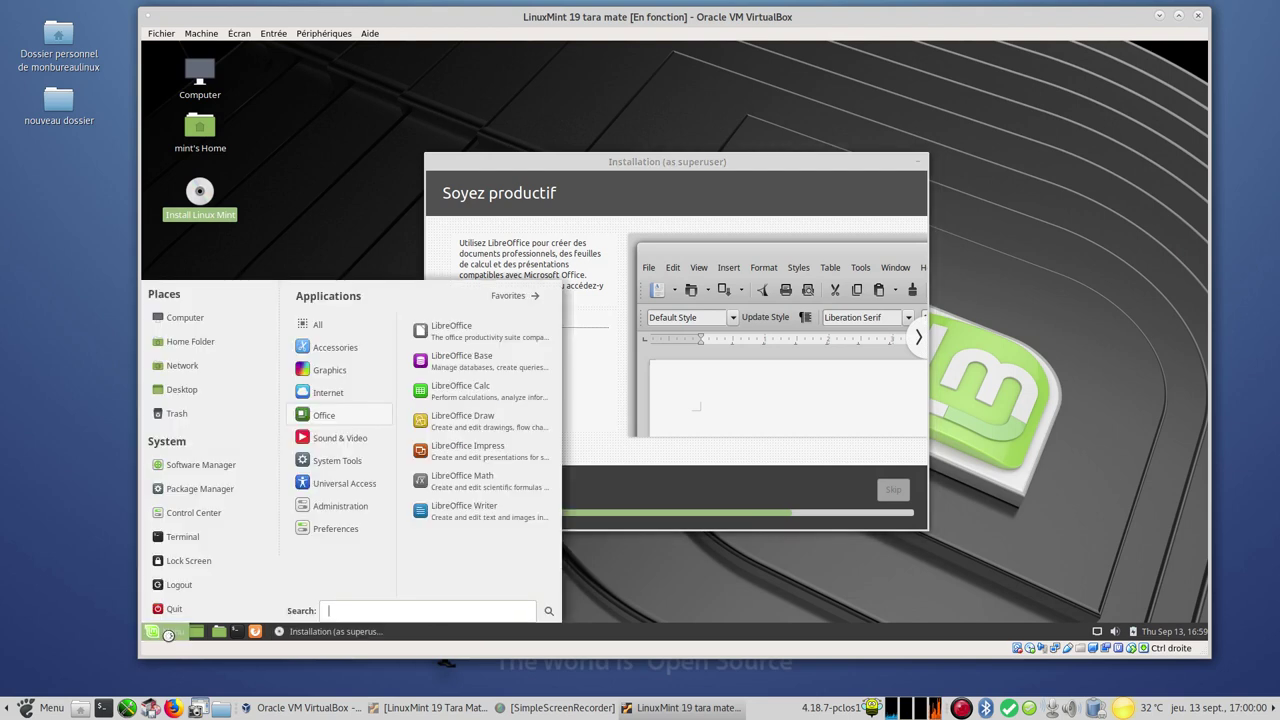
pyautogui.moveTo(355, 436)
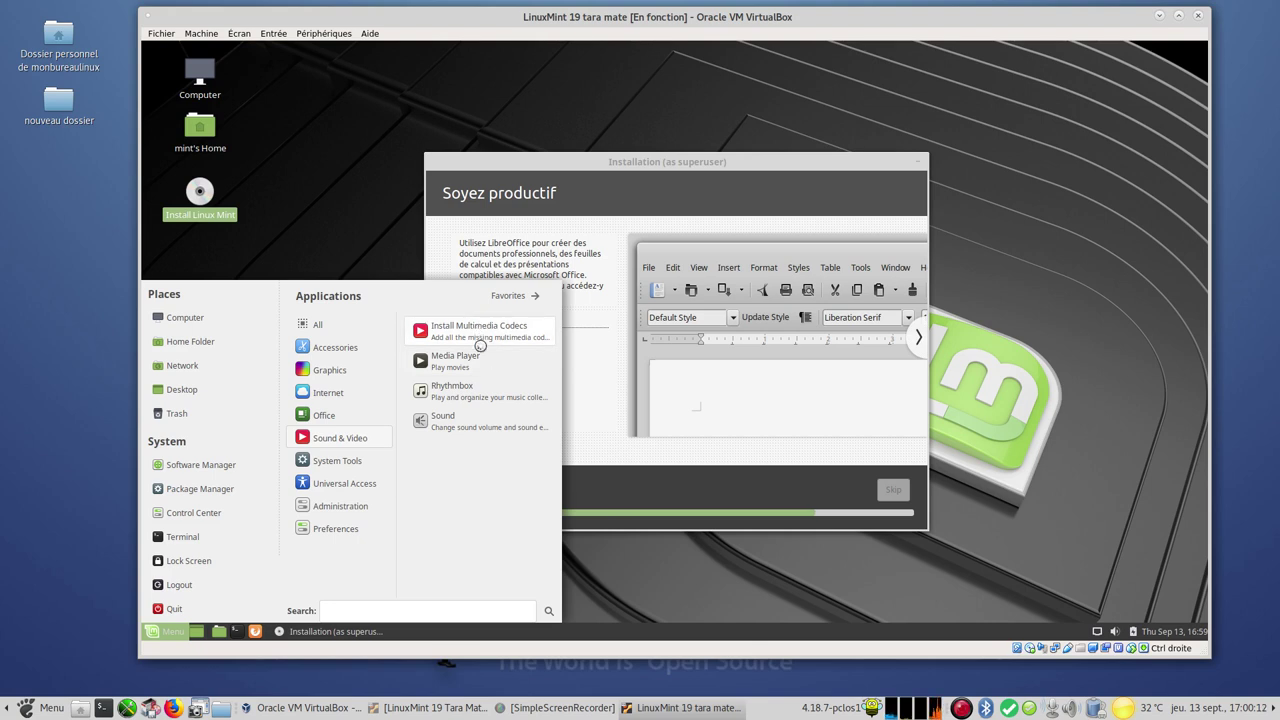
pyautogui.moveTo(364, 461)
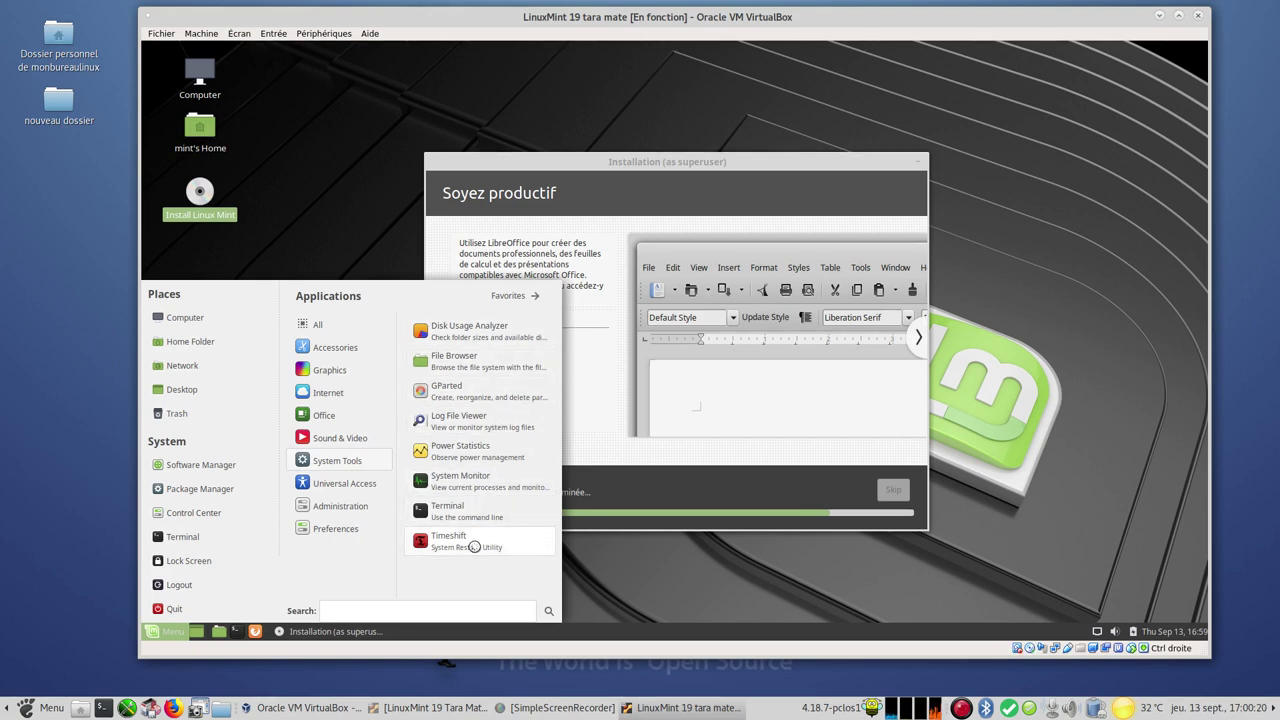
pyautogui.moveTo(377, 488)
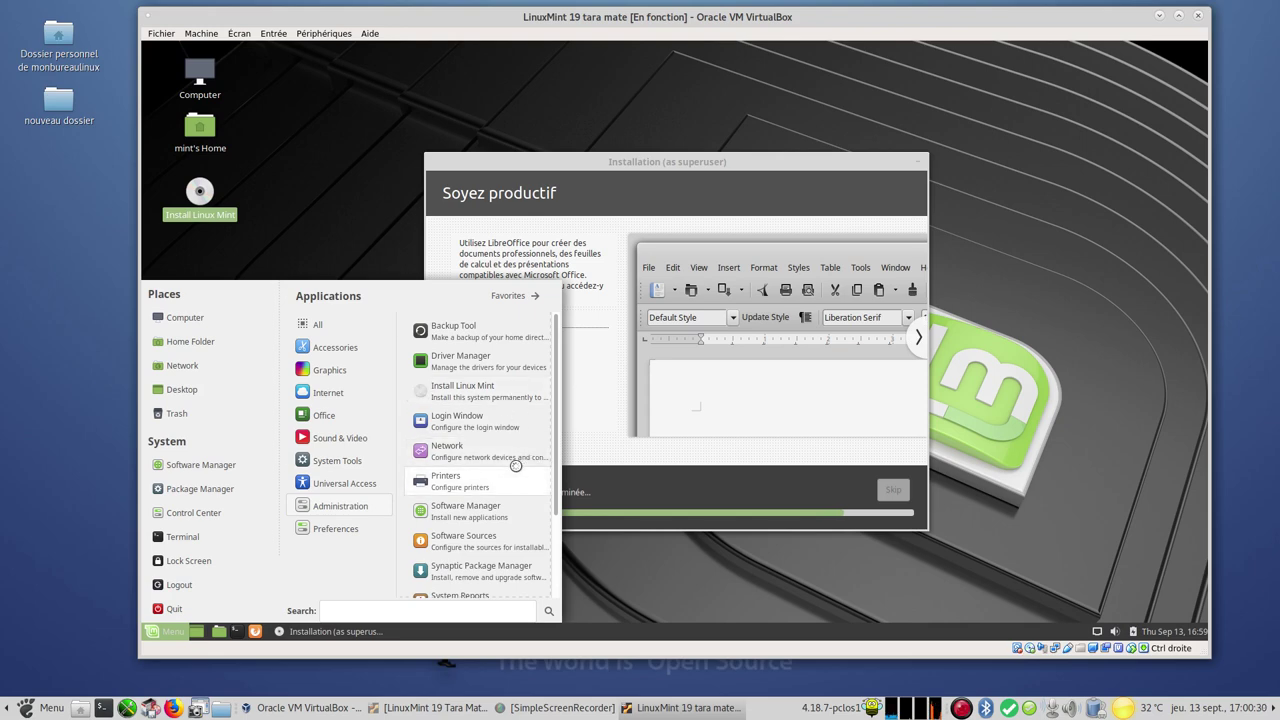
pyautogui.scroll(-2, 516, 466)
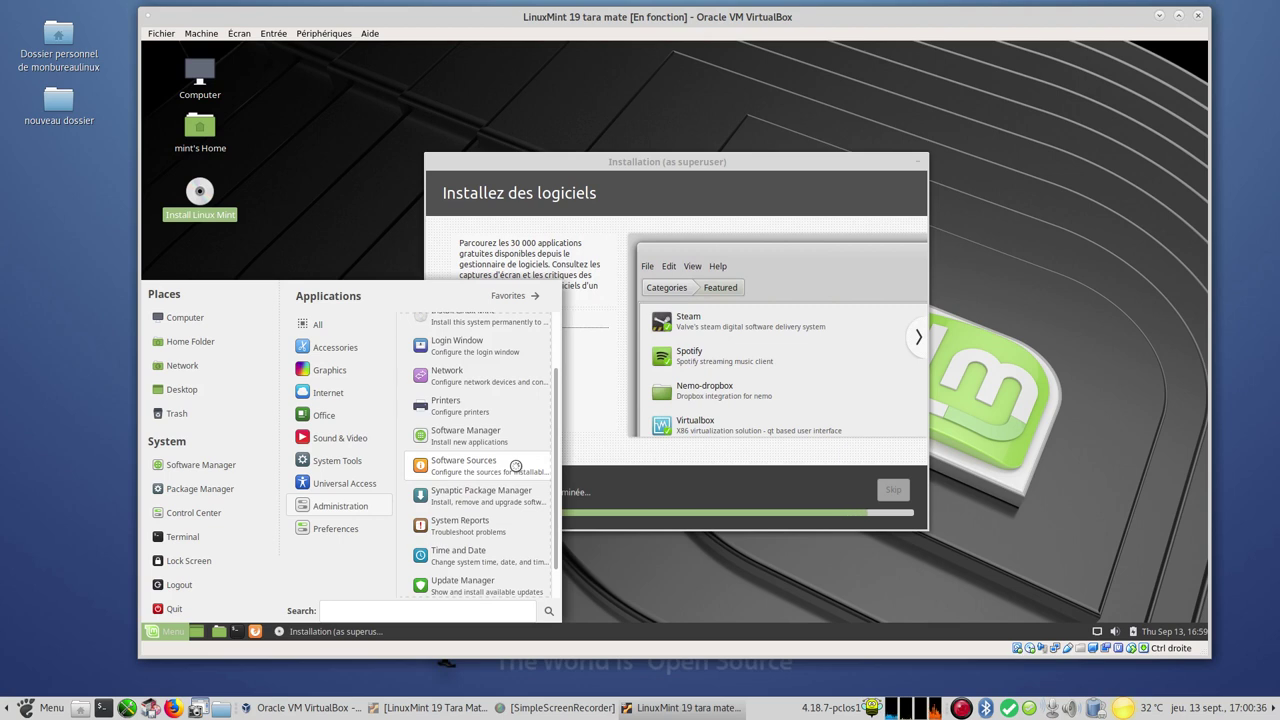
pyautogui.scroll(-1, 516, 466)
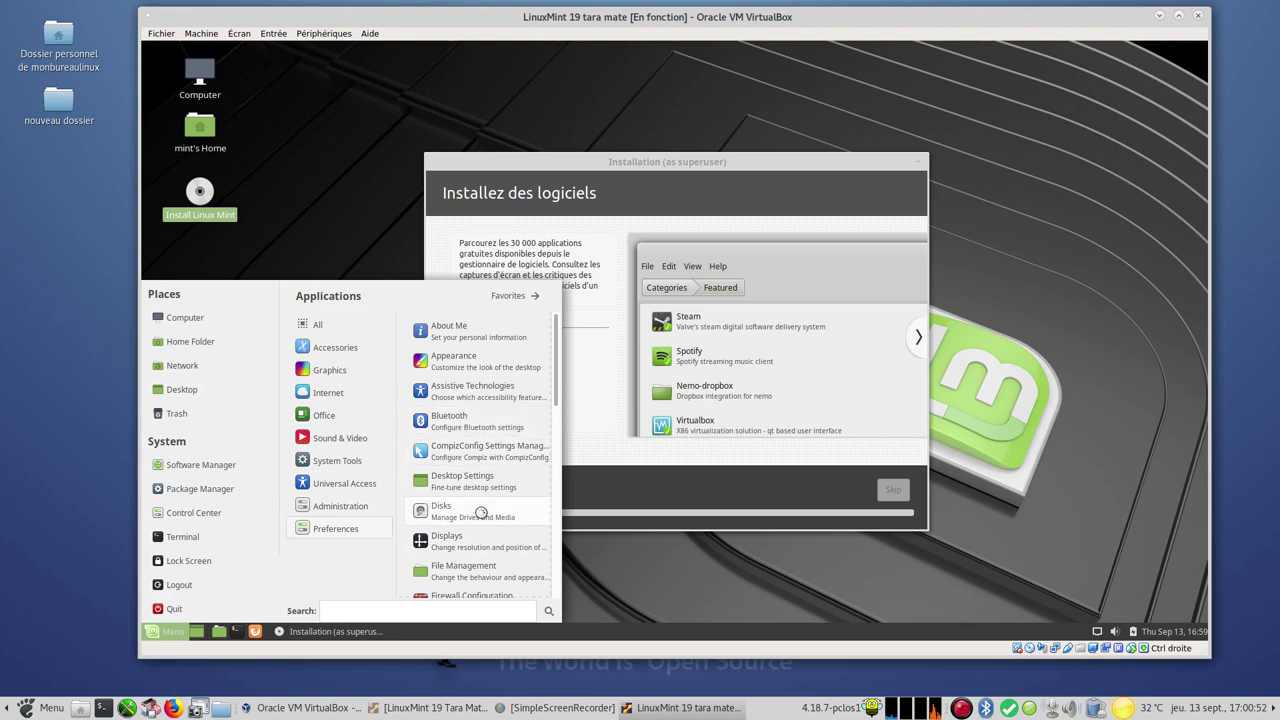
pyautogui.scroll(-1, 480, 510)
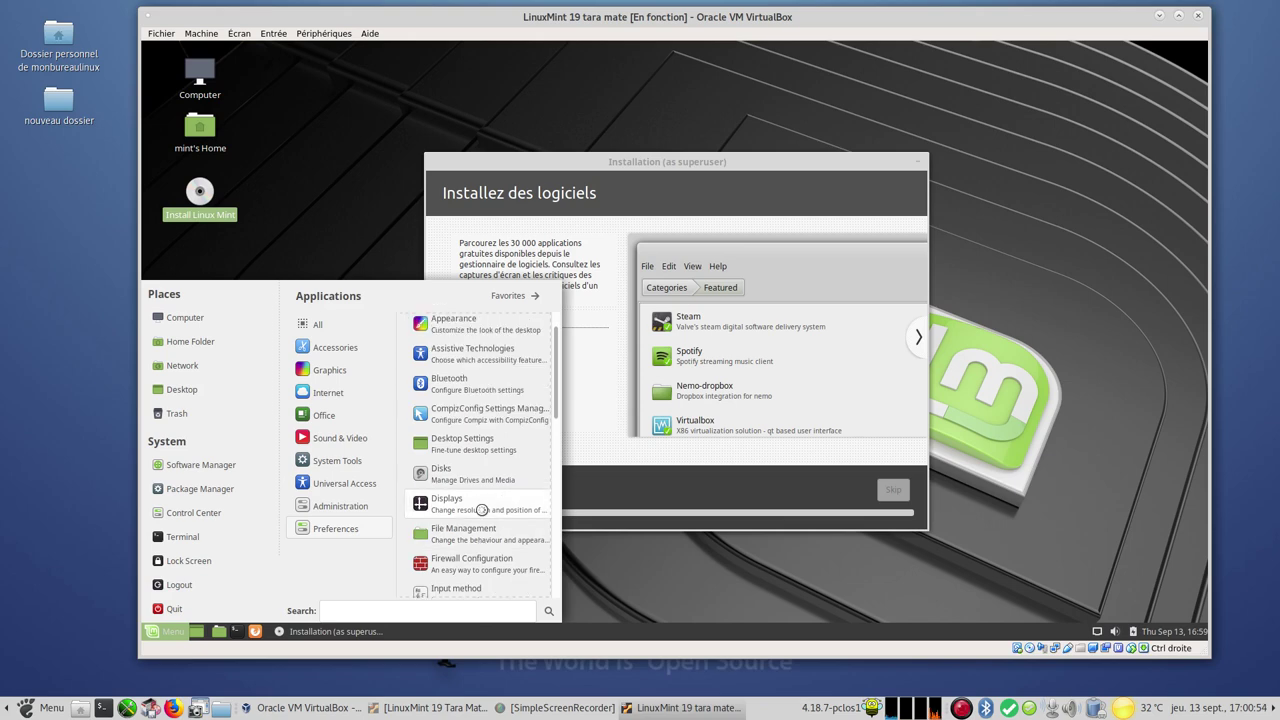
pyautogui.scroll(-10, 481, 510)
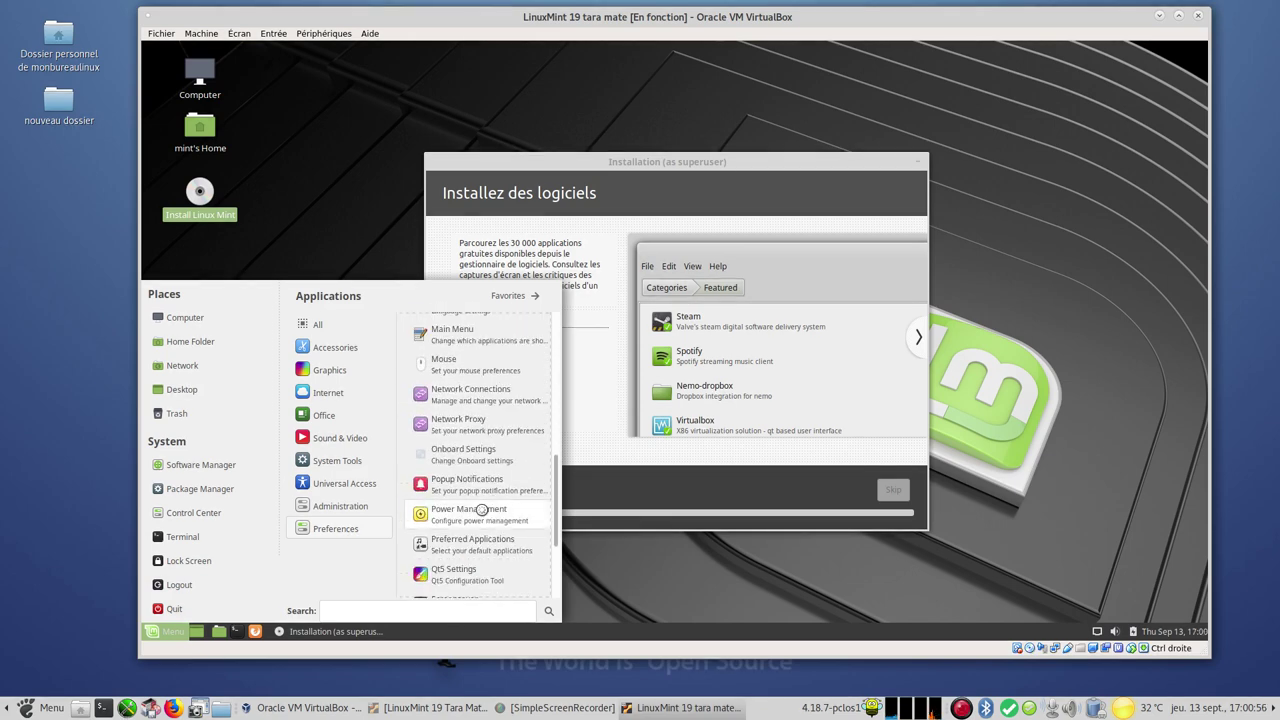
pyautogui.scroll(-5, 482, 510)
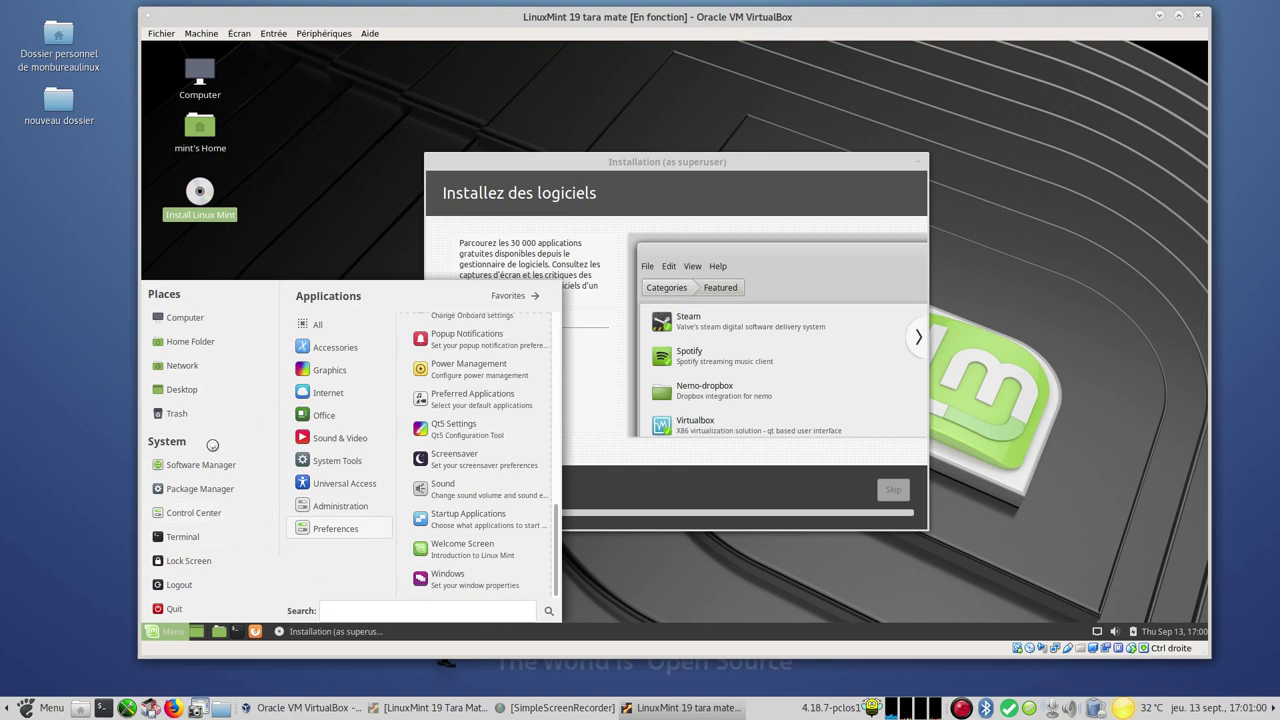
pyautogui.click(194, 513)
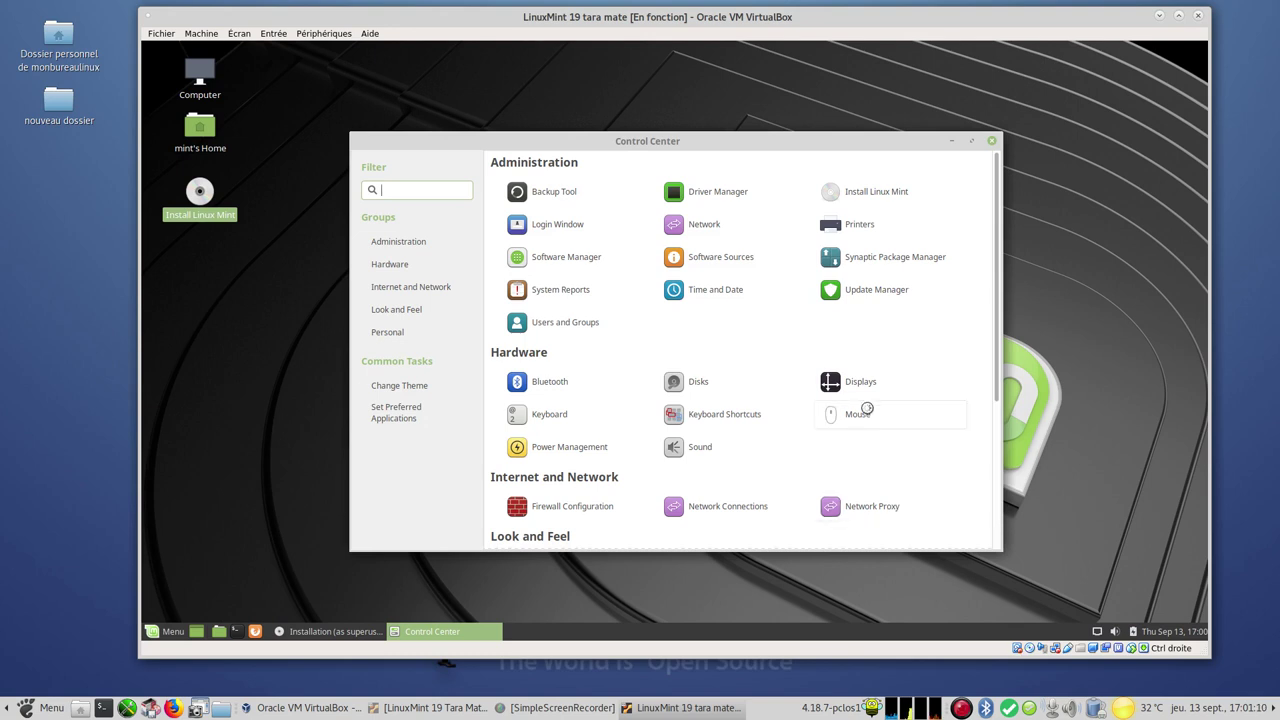
# In Control Center's Displays, keep the 1600 x 900 resolution, then close both windows
pyautogui.click(862, 385)
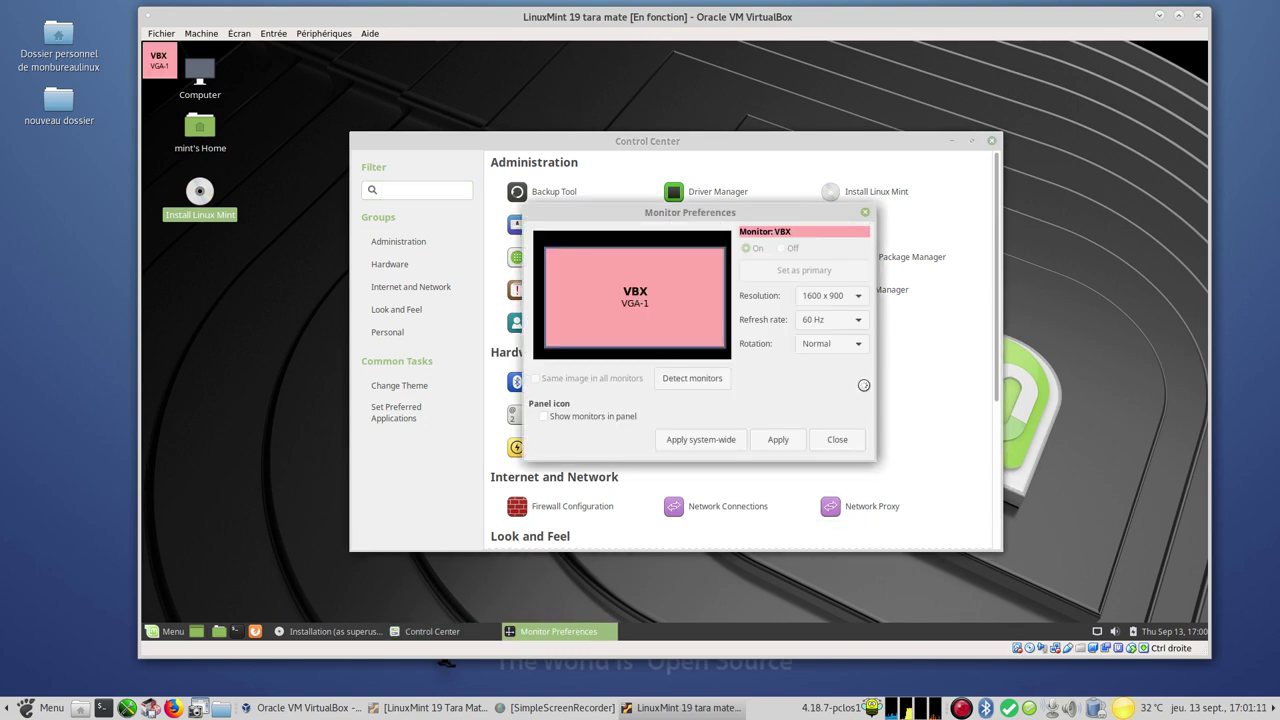
pyautogui.click(842, 295)
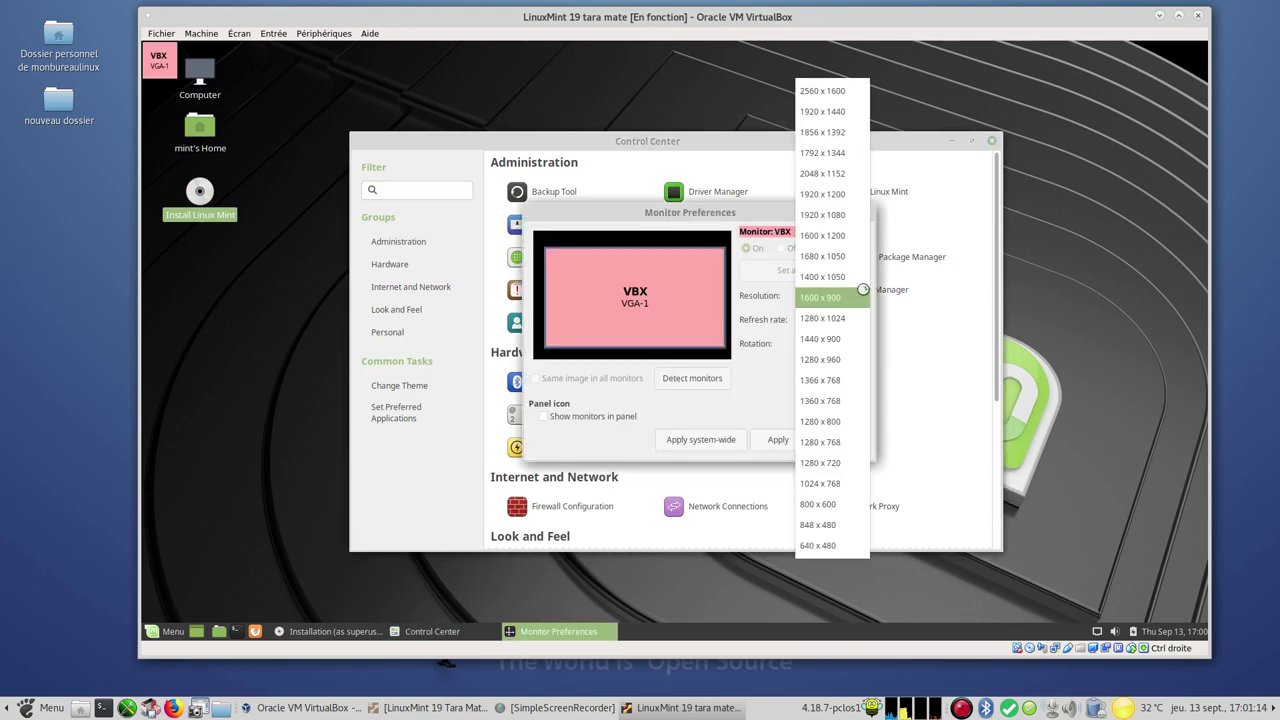
pyautogui.click(1076, 307)
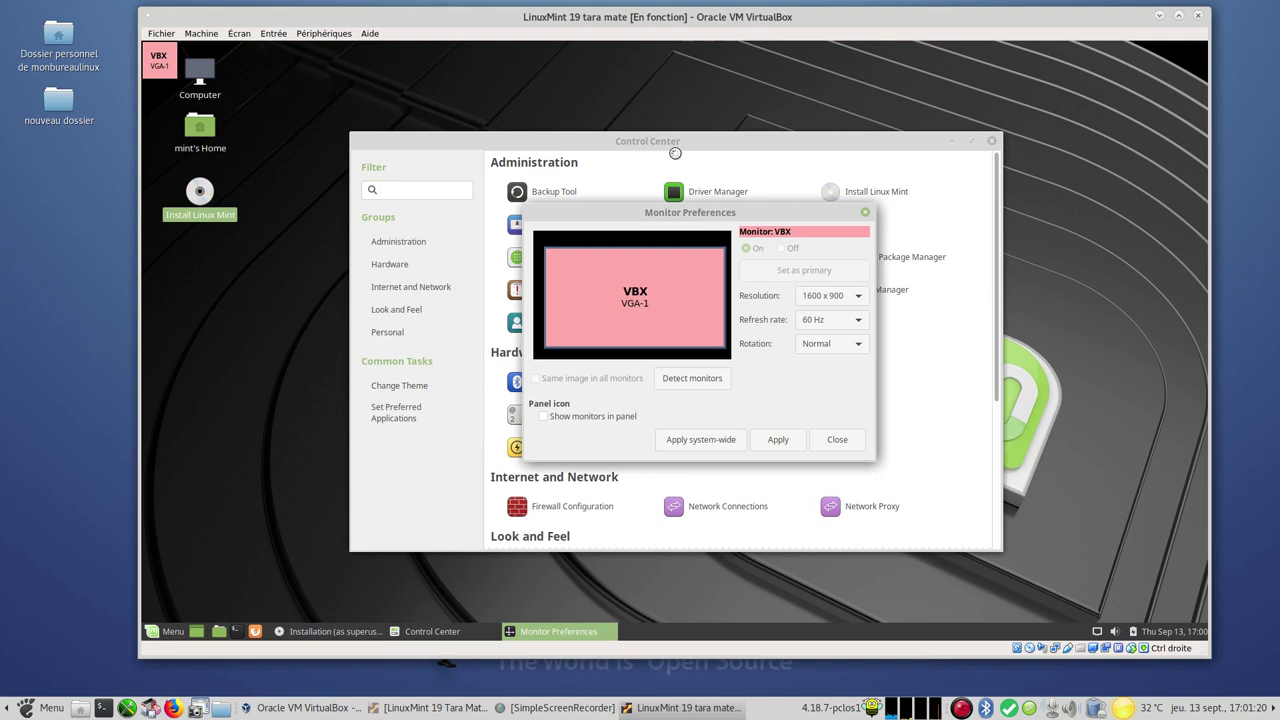
pyautogui.click(838, 440)
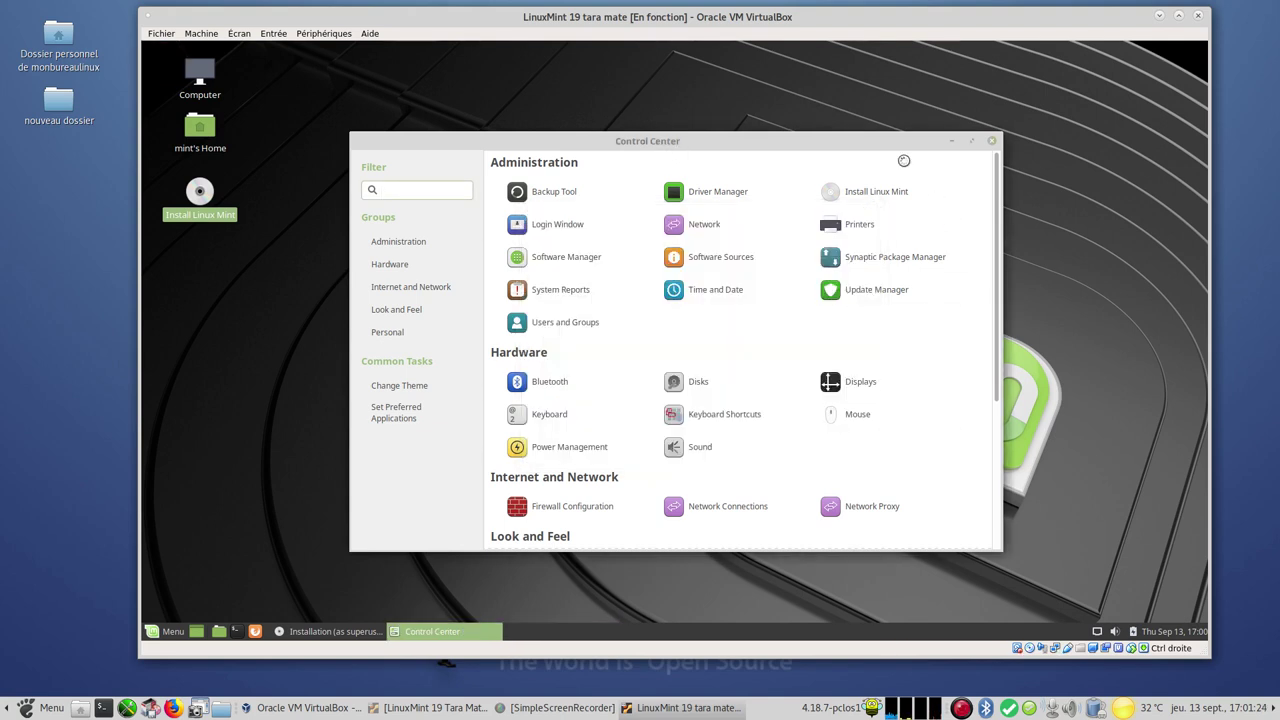
pyautogui.click(992, 140)
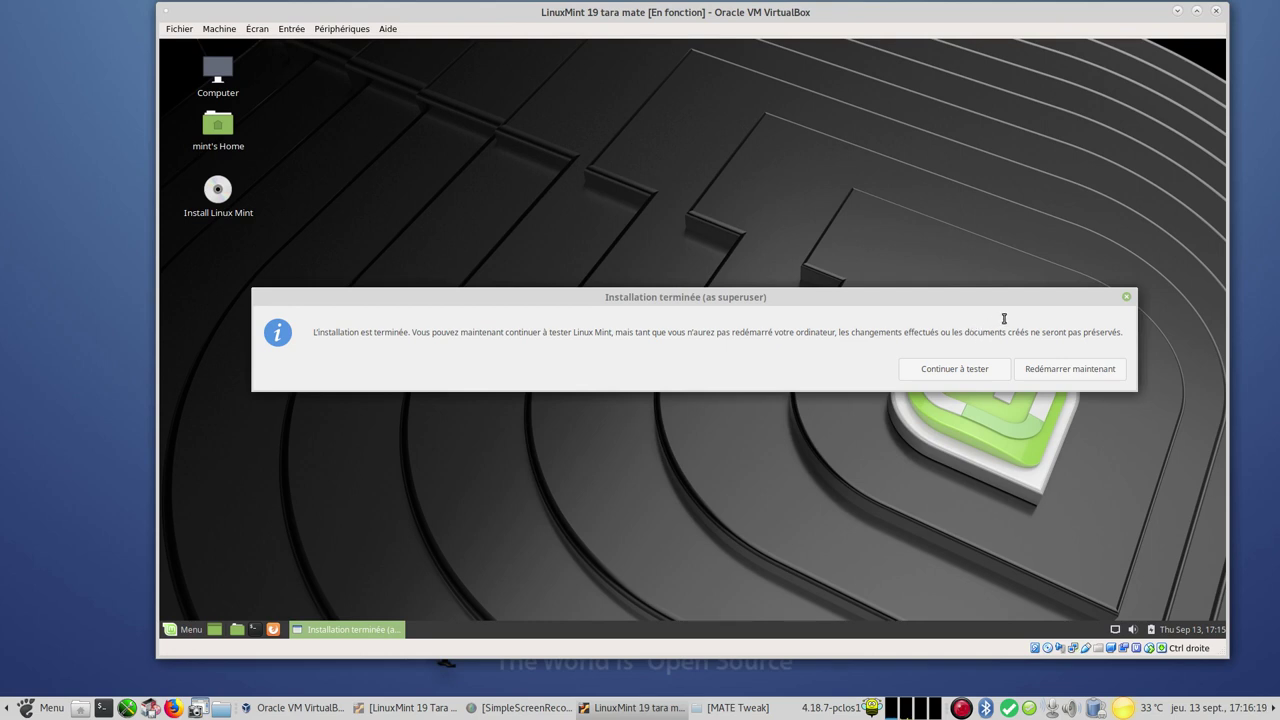
# Choose 'Redémarrer maintenant' to reboot the freshly installed Mint guest
pyautogui.click(1102, 372)
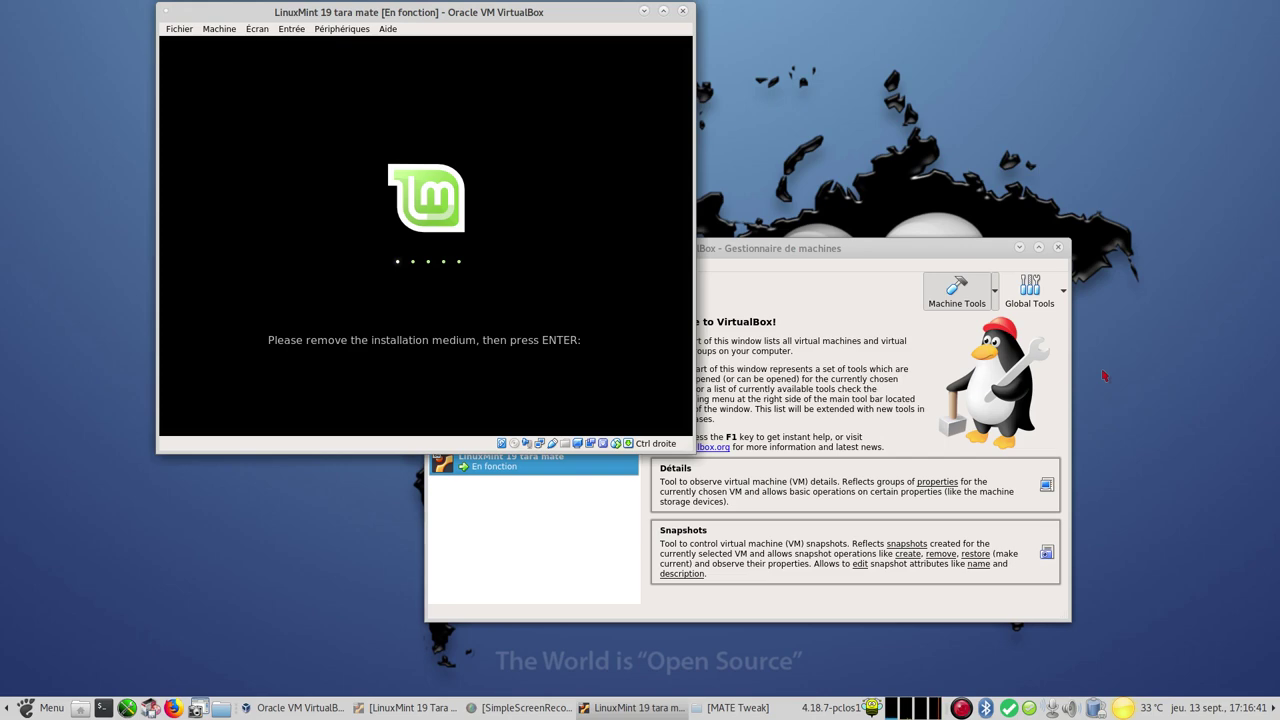
# Confirm the medium is removed, minimize VirtualBox Manager, and log into Mint with the user password
pyautogui.press('Return')
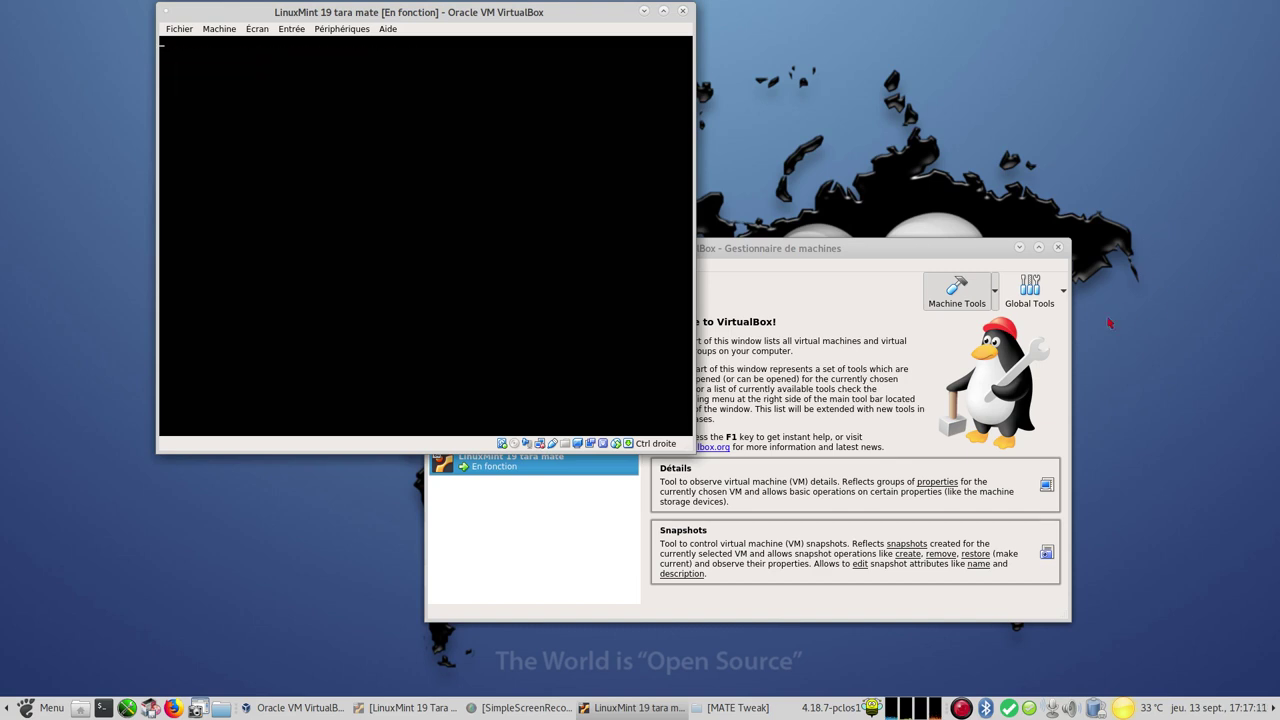
pyautogui.click(1019, 248)
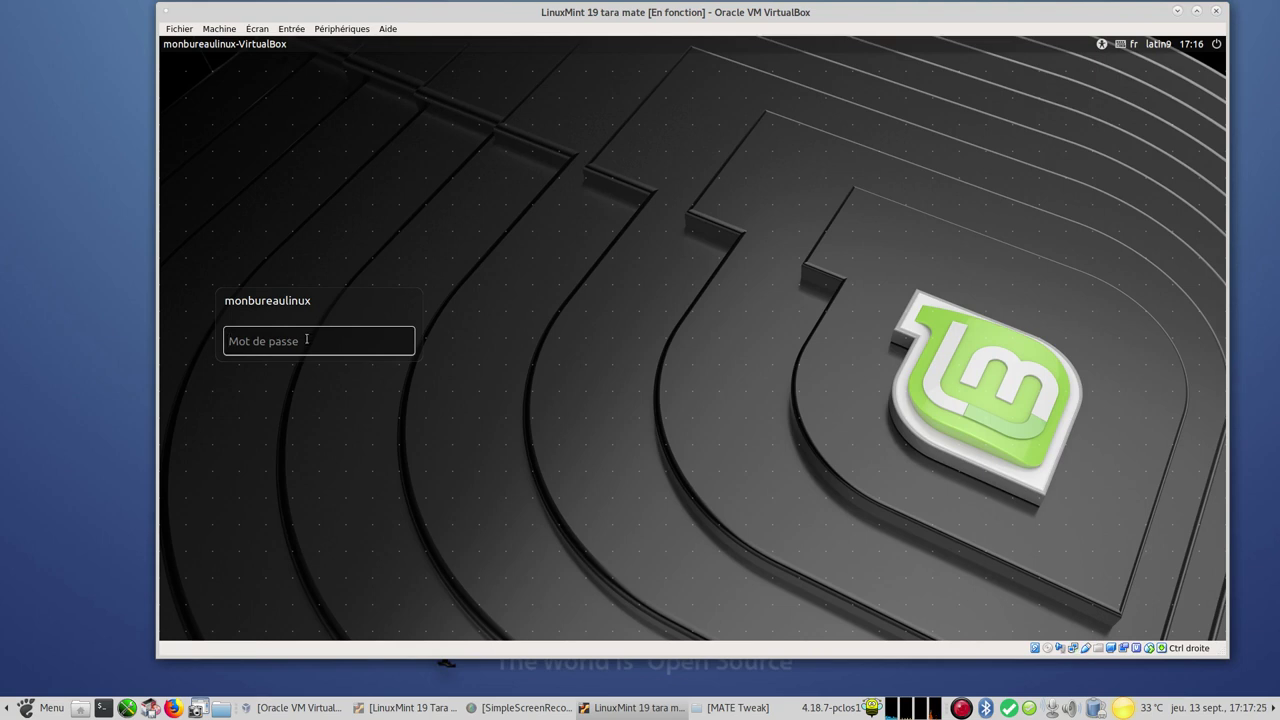
pyautogui.write('••••••••')
pyautogui.press('Return')
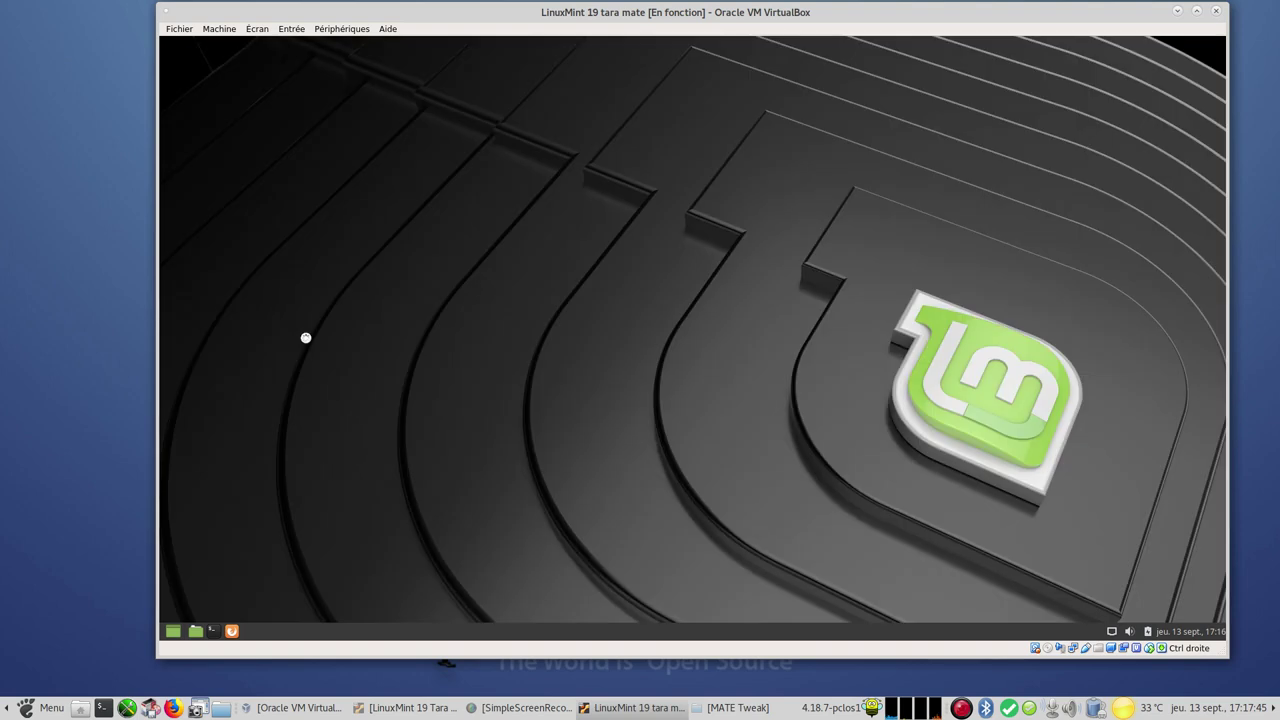
# Raise the guest's bottom panel height to 40 pixels and close the panel properties
pyautogui.rightClick(687, 630)
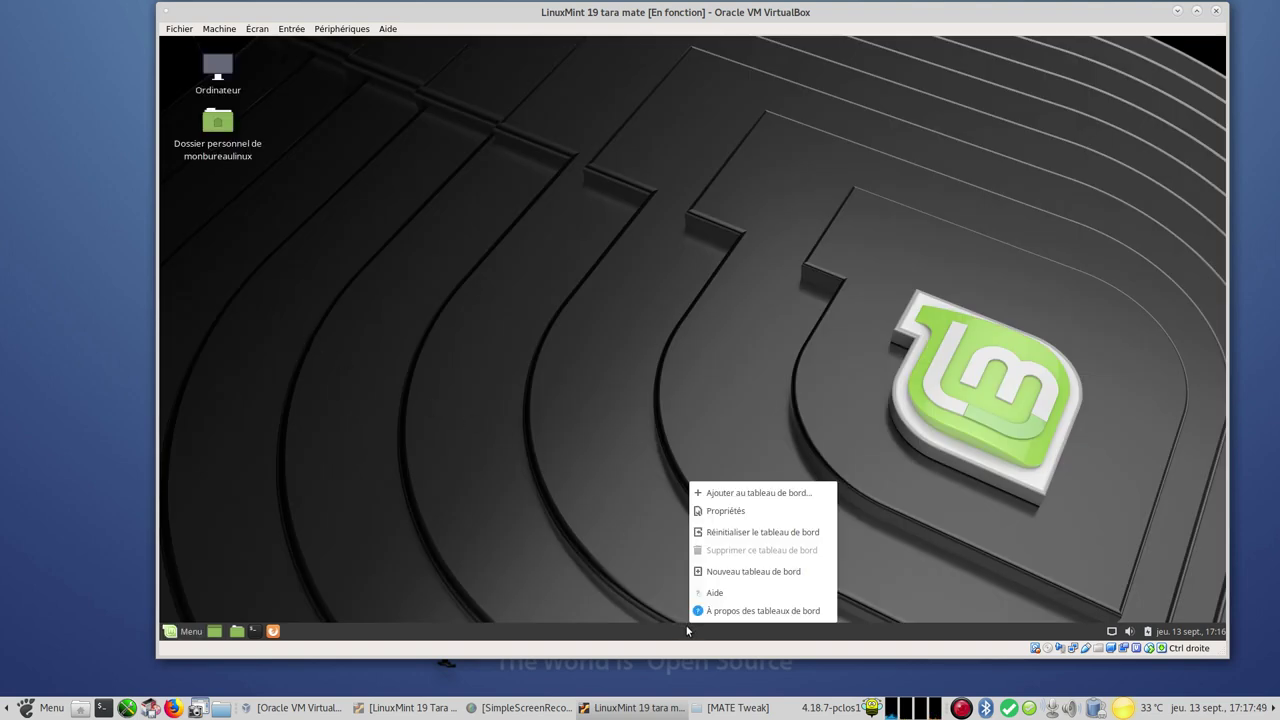
pyautogui.click(763, 511)
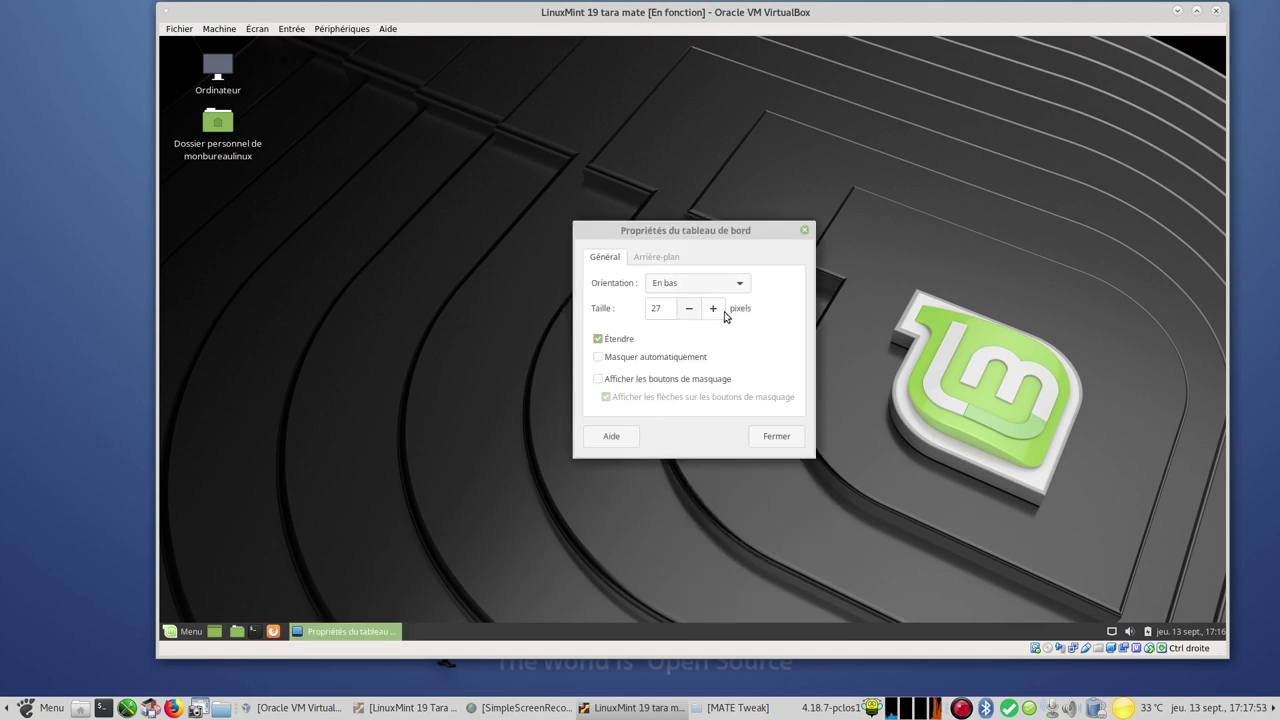
pyautogui.click(720, 311)
pyautogui.click(720, 311)
pyautogui.click(720, 311)
pyautogui.click(720, 311)
pyautogui.click(713, 309)
pyautogui.click(713, 309)
pyautogui.click(713, 309)
pyautogui.click(713, 309)
pyautogui.click(713, 309)
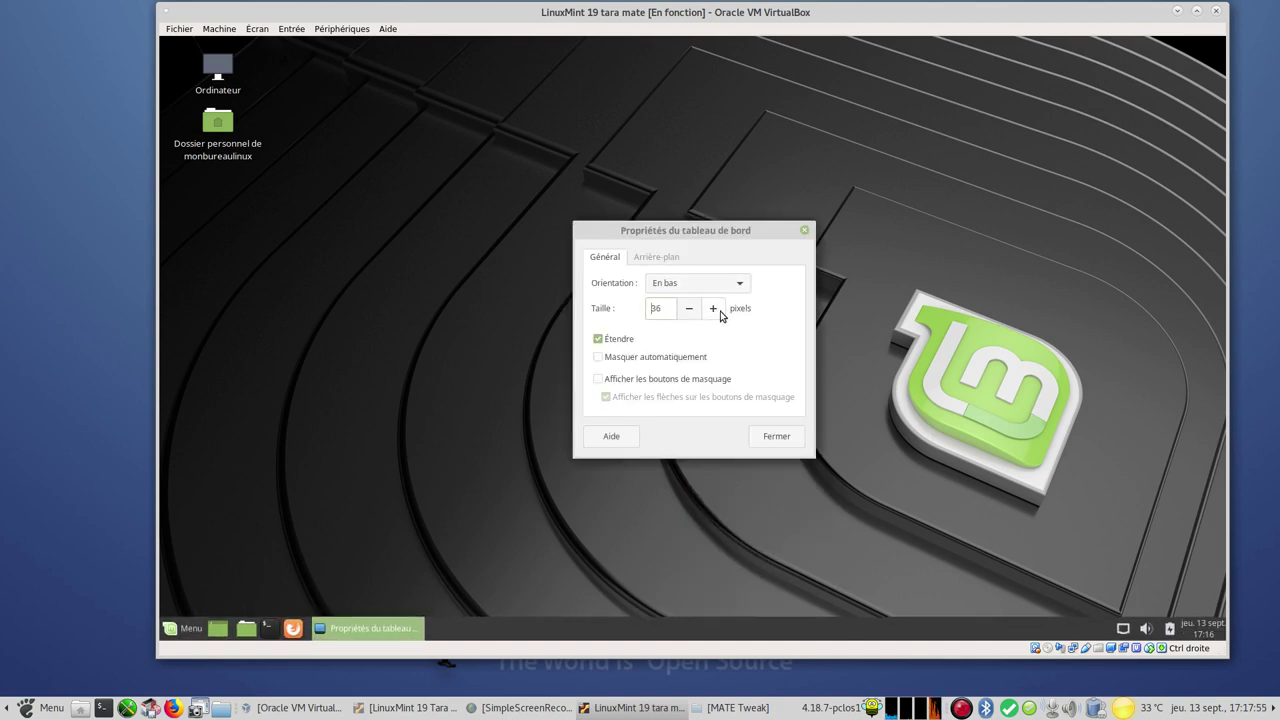
pyautogui.click(720, 311)
pyautogui.click(720, 311)
pyautogui.click(720, 311)
pyautogui.click(720, 311)
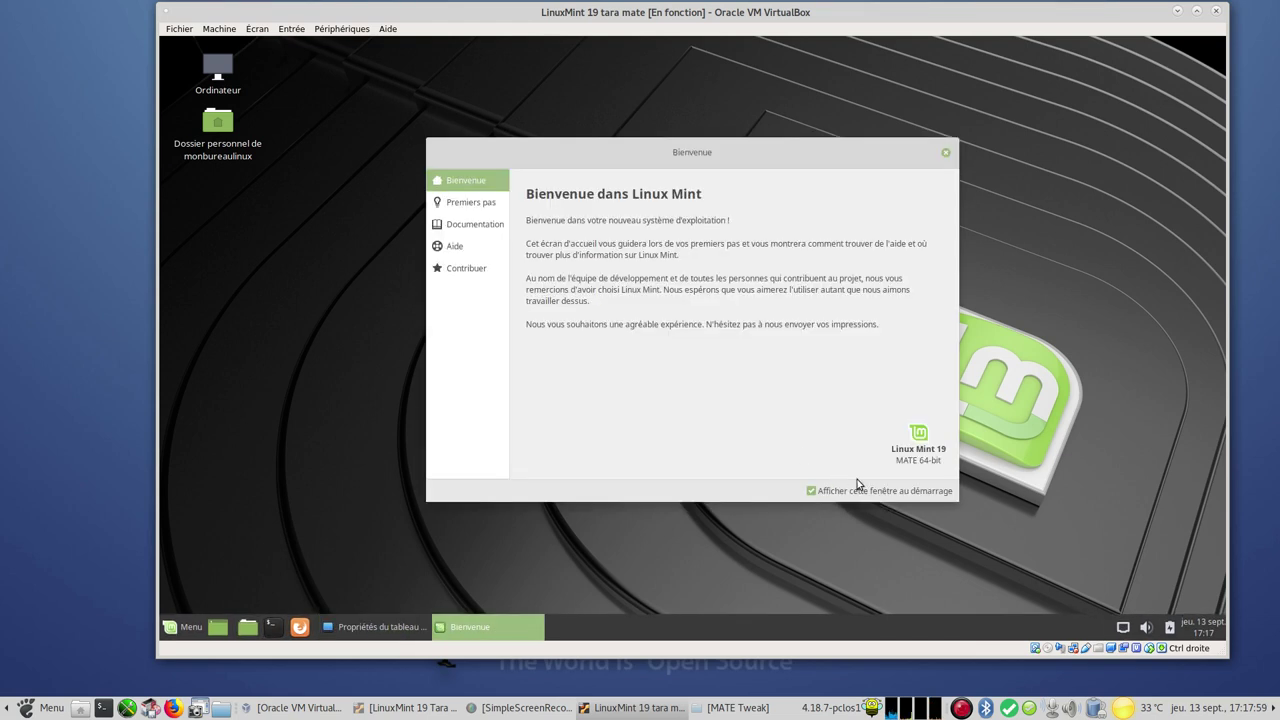
pyautogui.moveTo(634, 149); pyautogui.dragTo(383, 71)
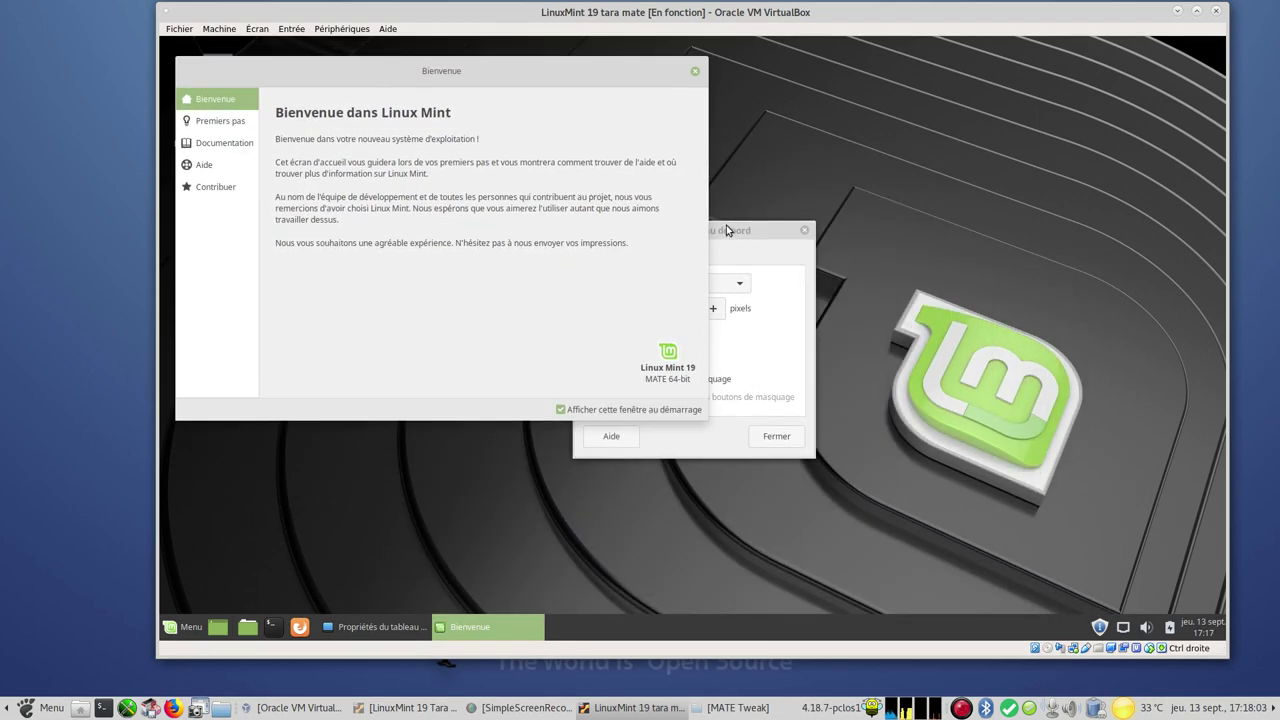
pyautogui.moveTo(760, 230); pyautogui.dragTo(936, 200)
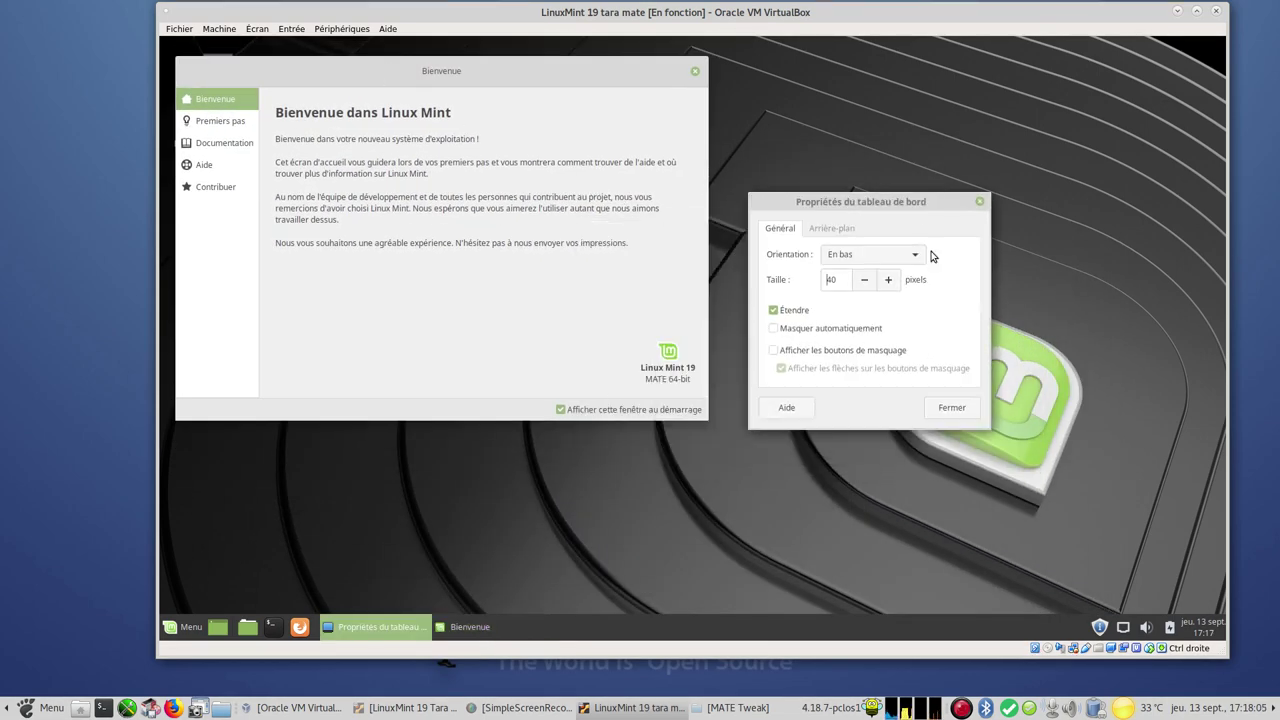
pyautogui.click(973, 415)
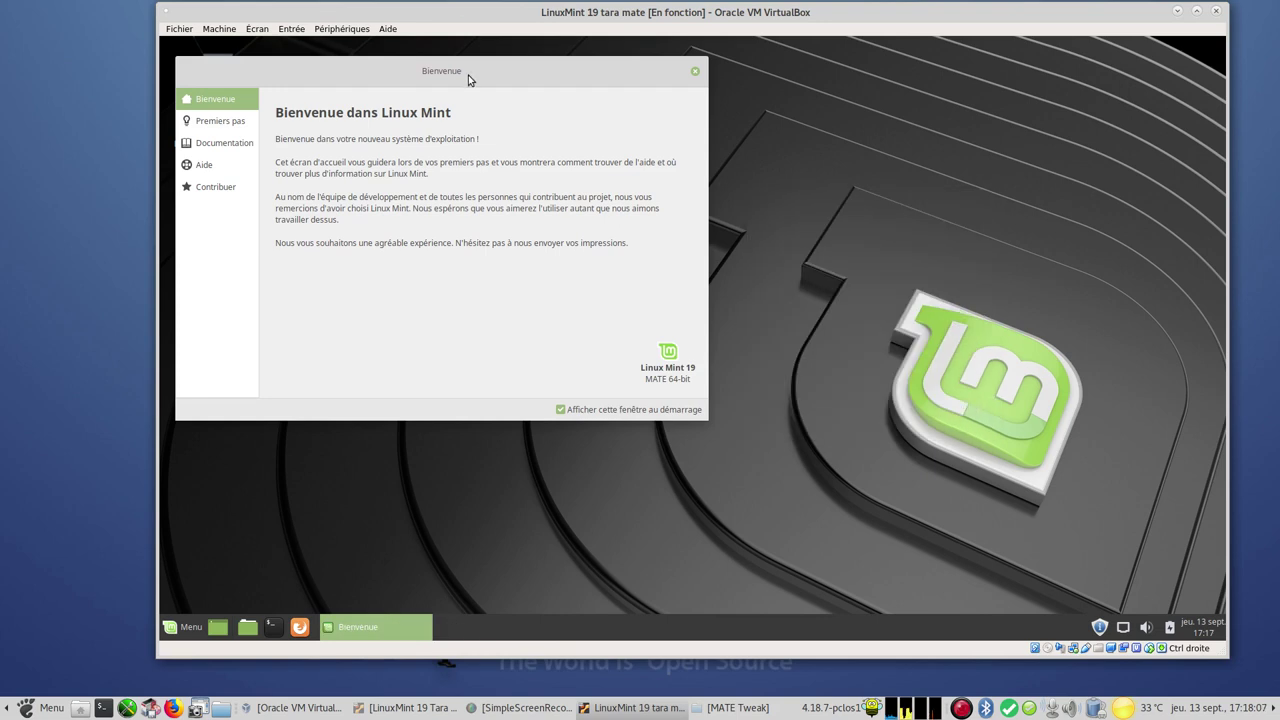
# Browse the Welcome window's first steps, Documentation, Aide and Contribuer pages, then close it
pyautogui.moveTo(510, 72); pyautogui.dragTo(770, 96)
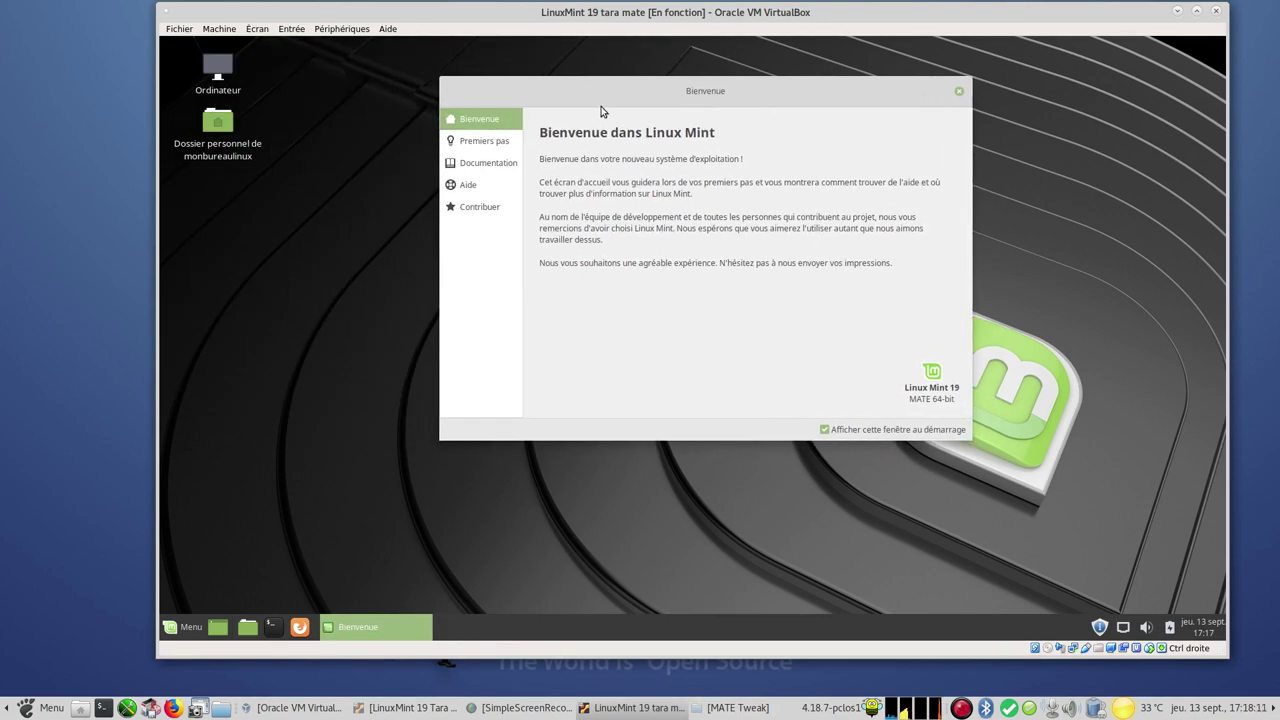
pyautogui.click(486, 147)
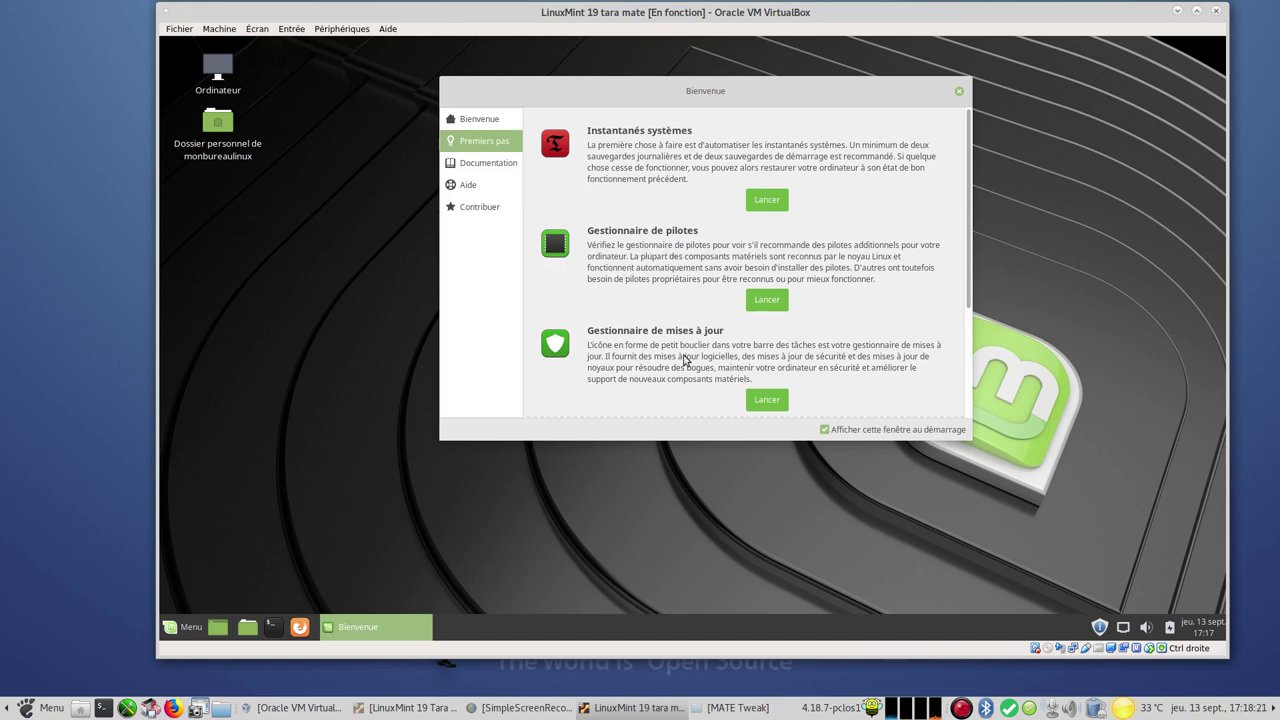
pyautogui.moveTo(971, 286); pyautogui.dragTo(958, 341)
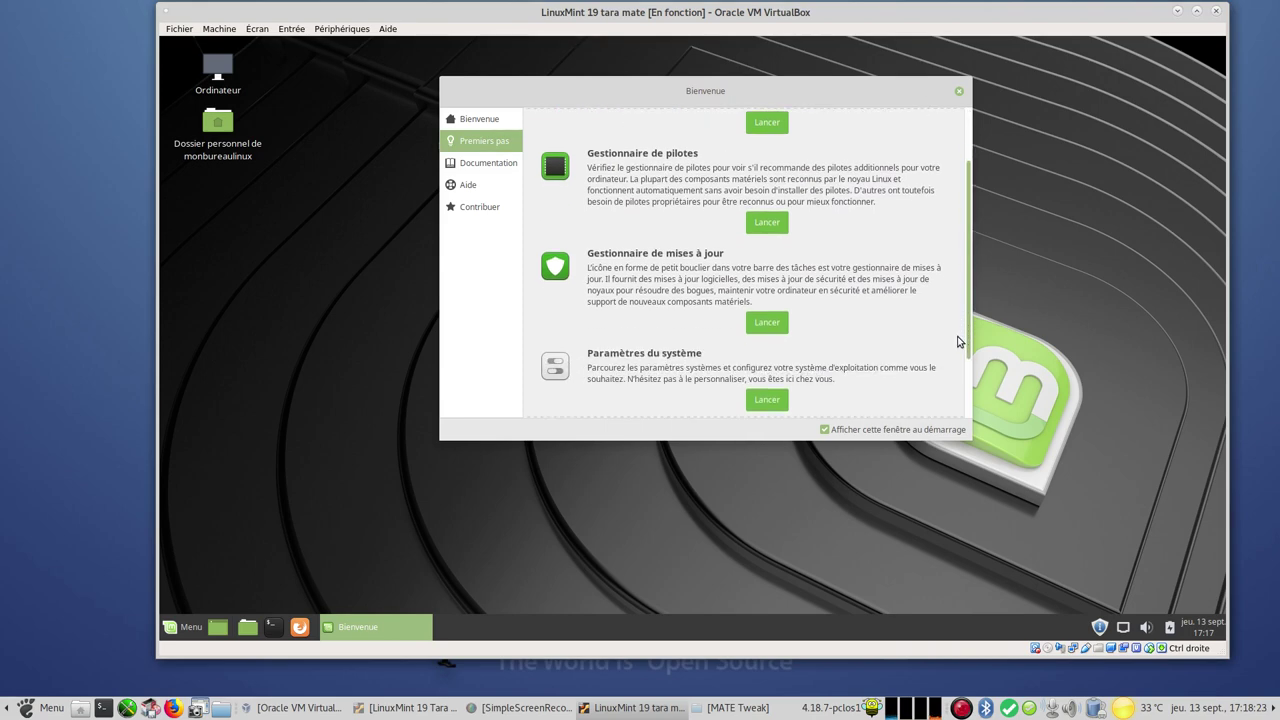
pyautogui.scroll(-2, 958, 341)
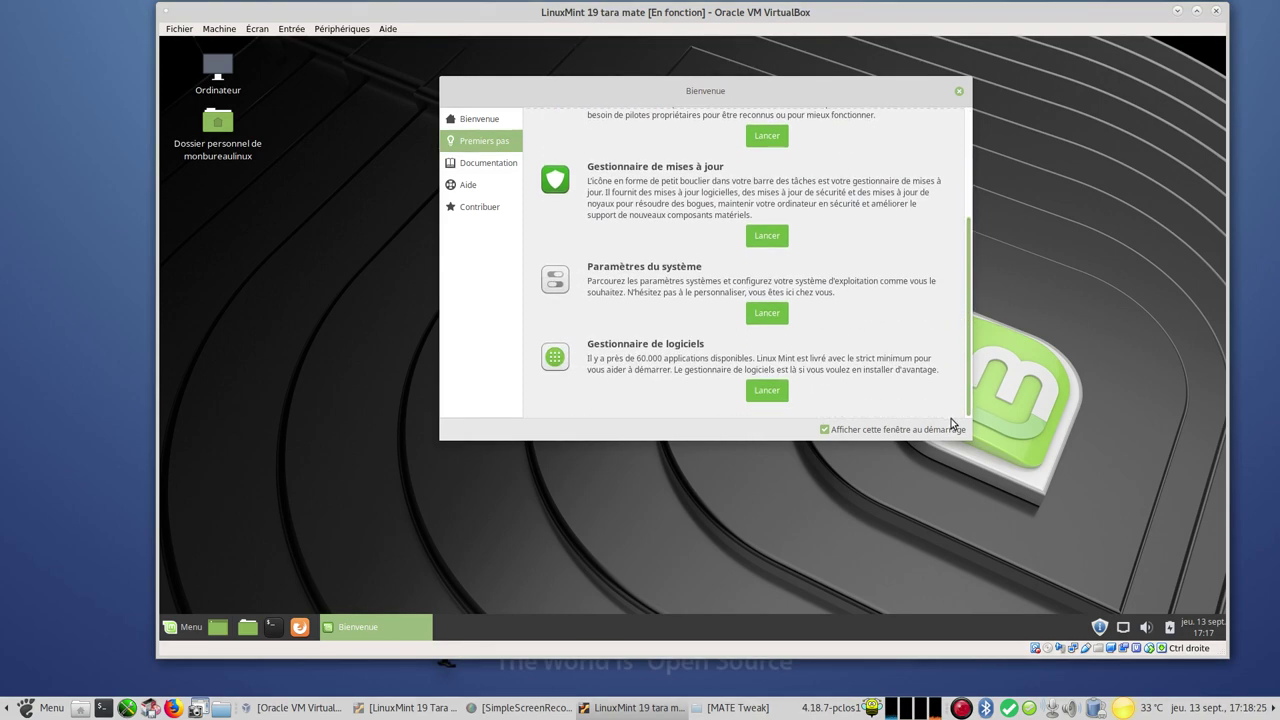
pyautogui.click(482, 166)
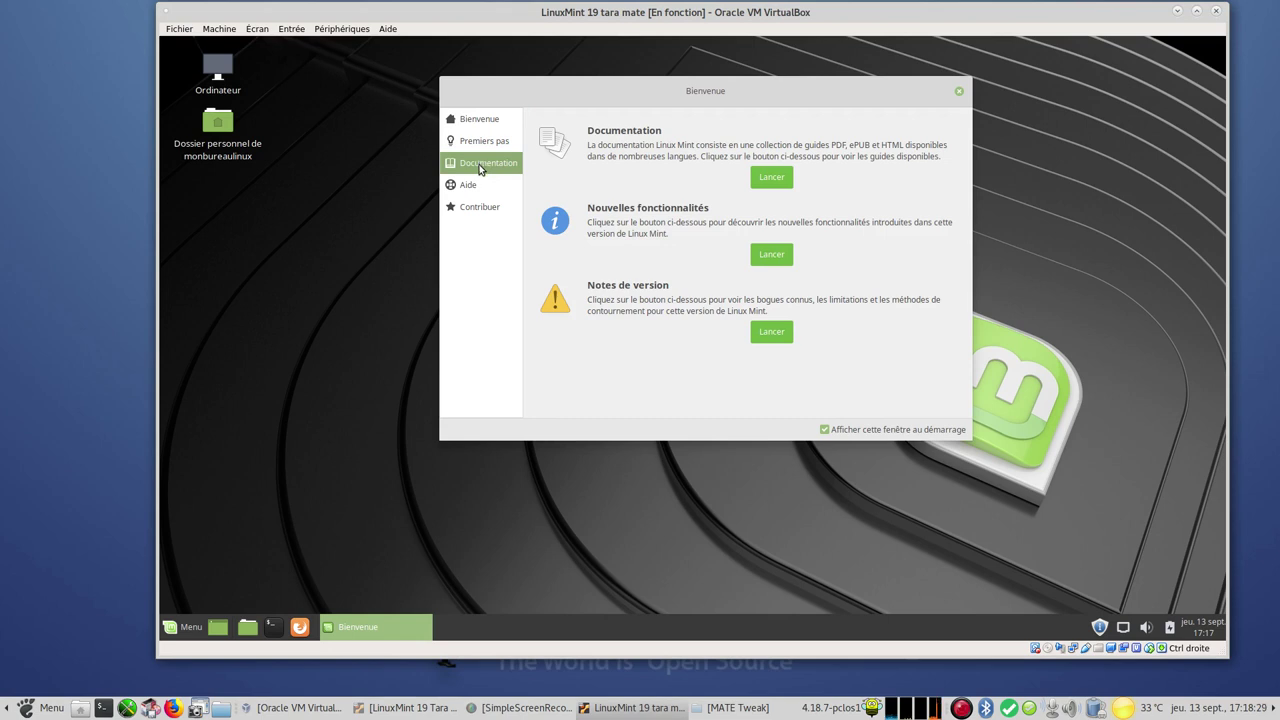
pyautogui.click(474, 188)
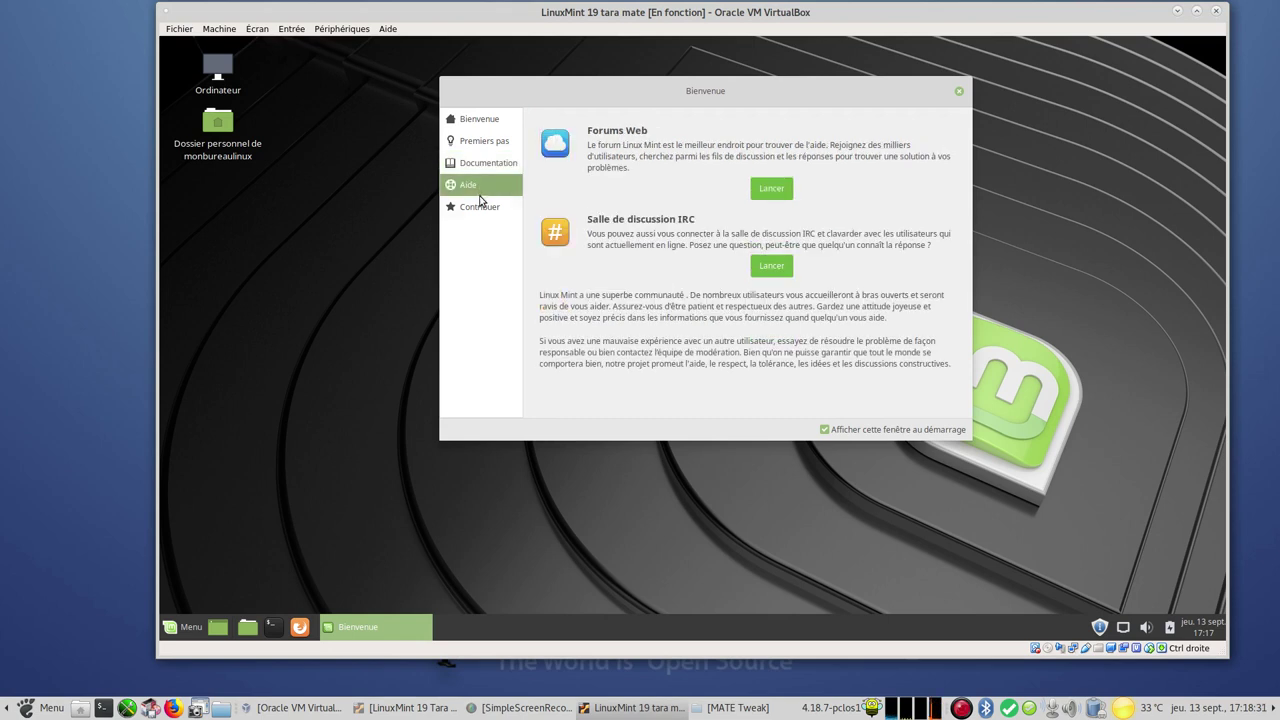
pyautogui.click(476, 208)
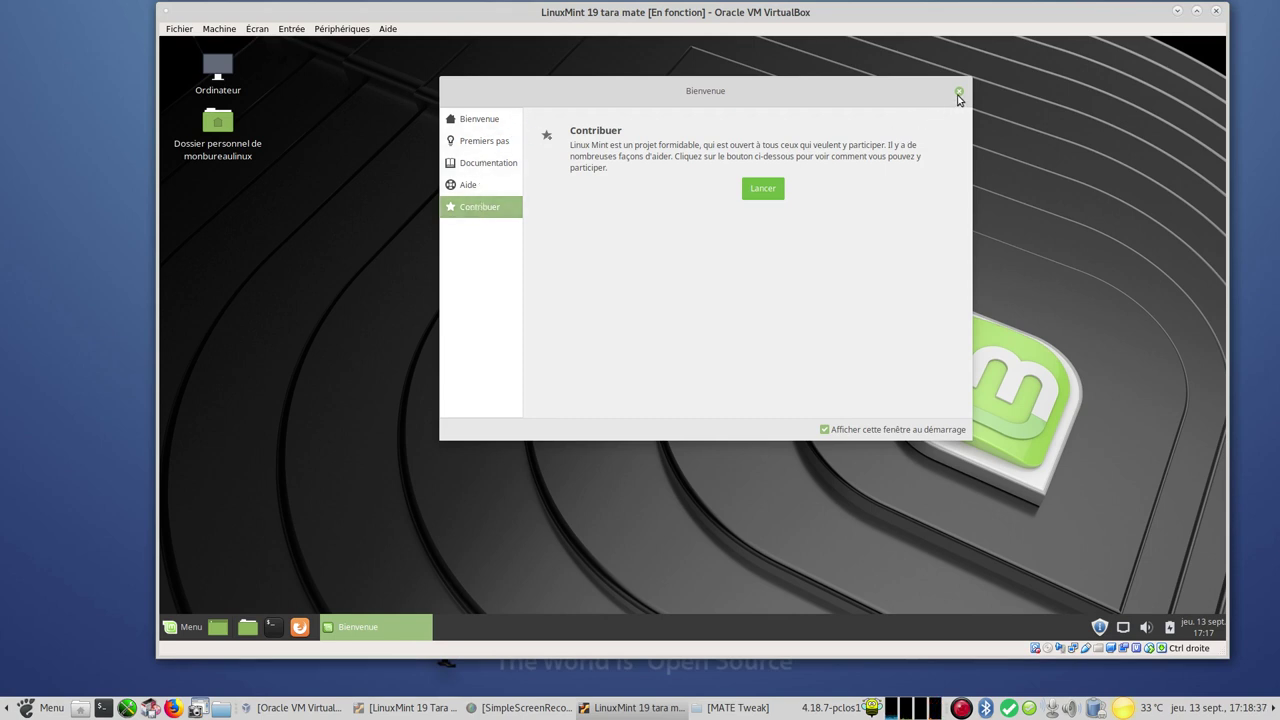
pyautogui.click(958, 93)
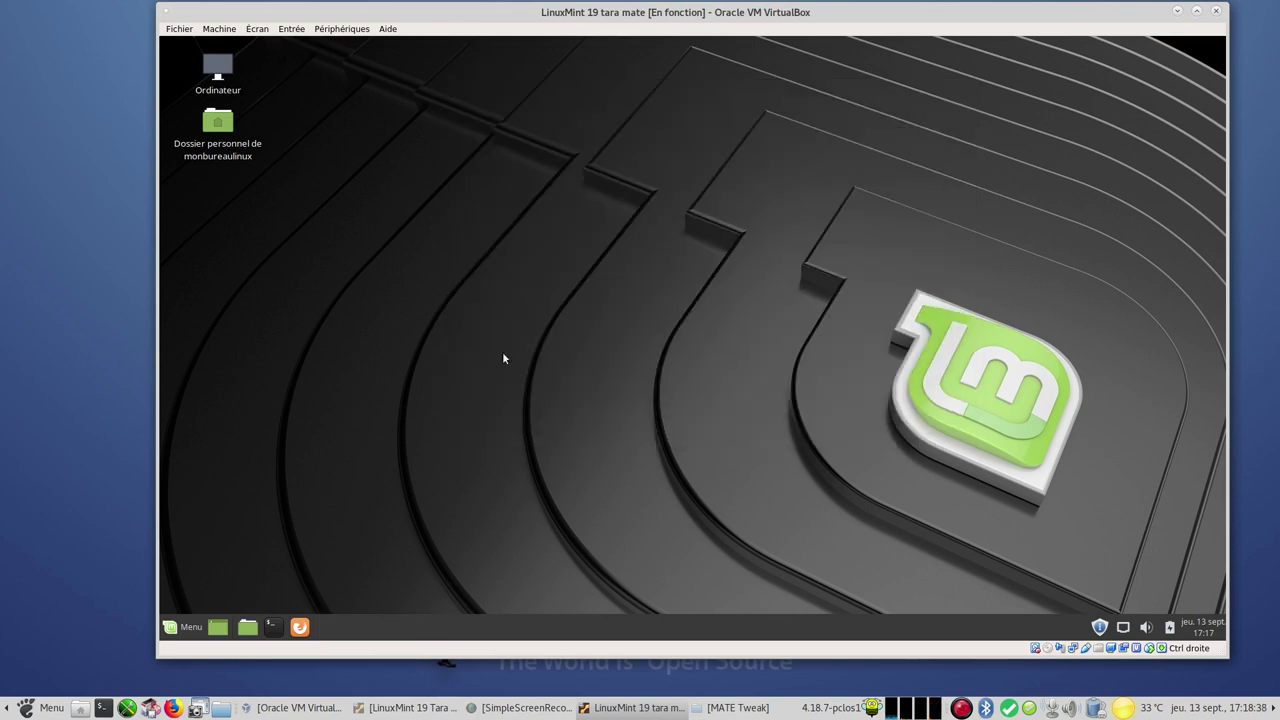
pyautogui.click(185, 624)
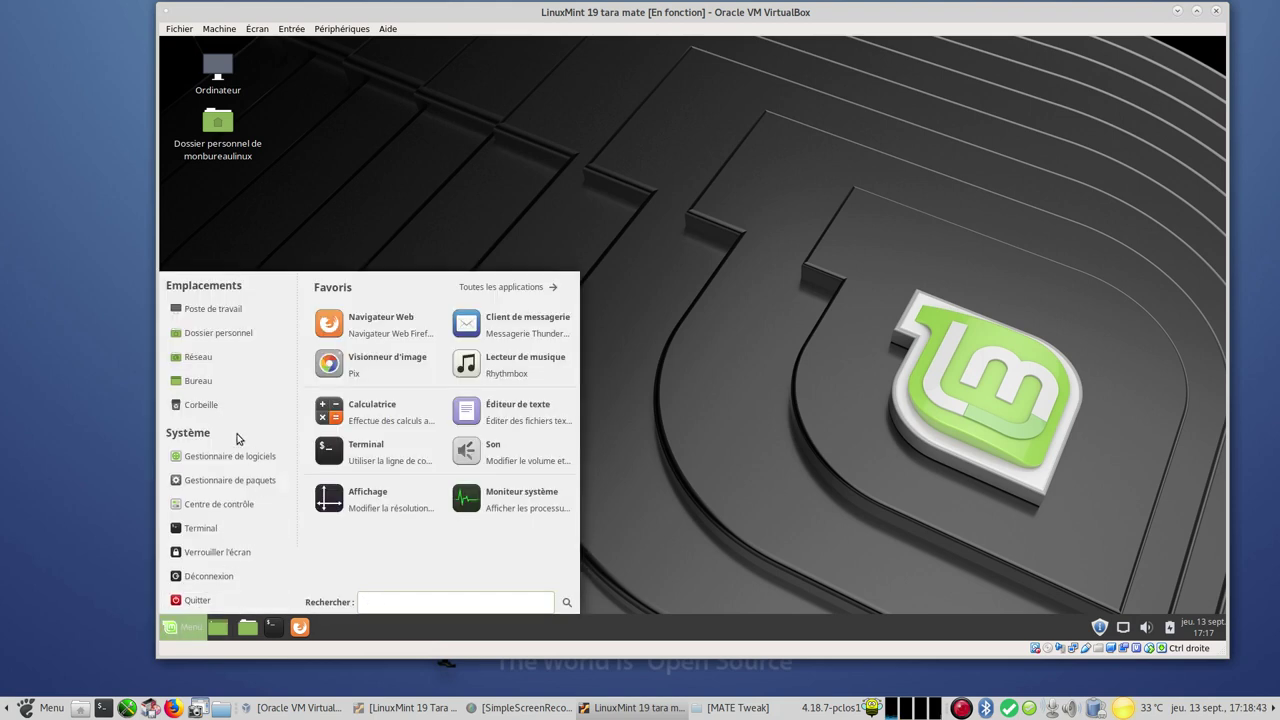
pyautogui.click(535, 492)
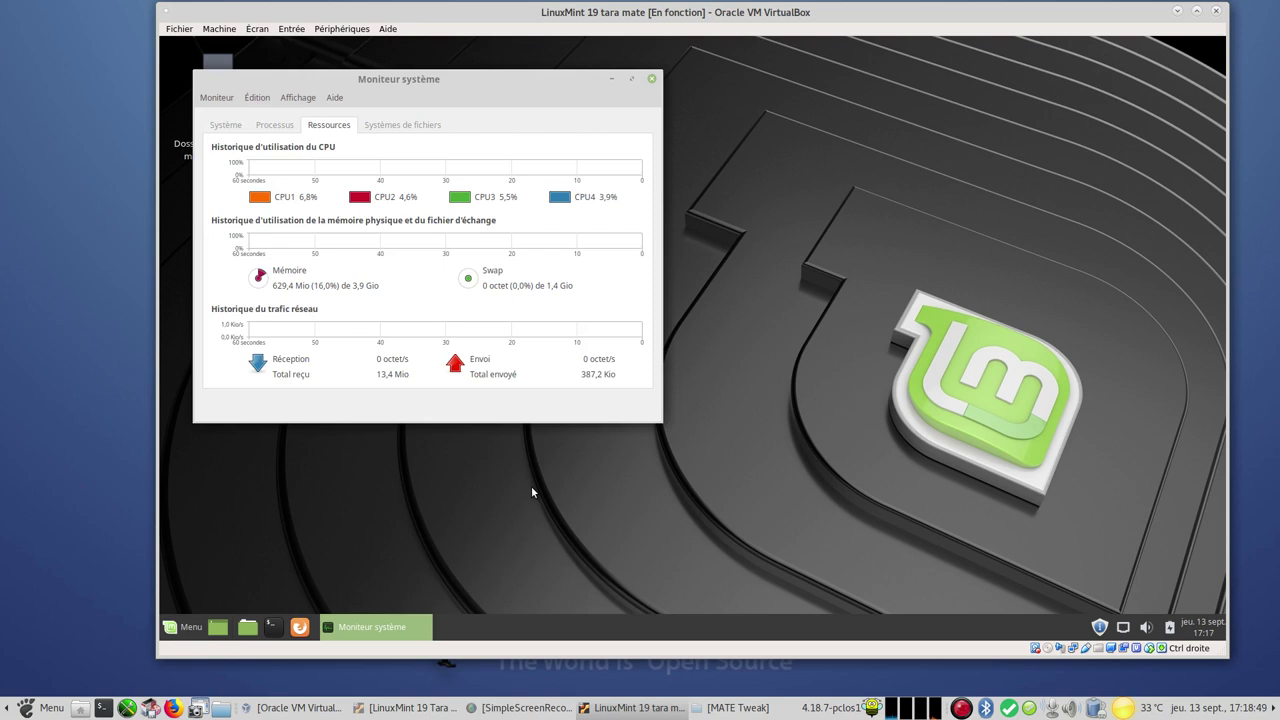
pyautogui.click(228, 128)
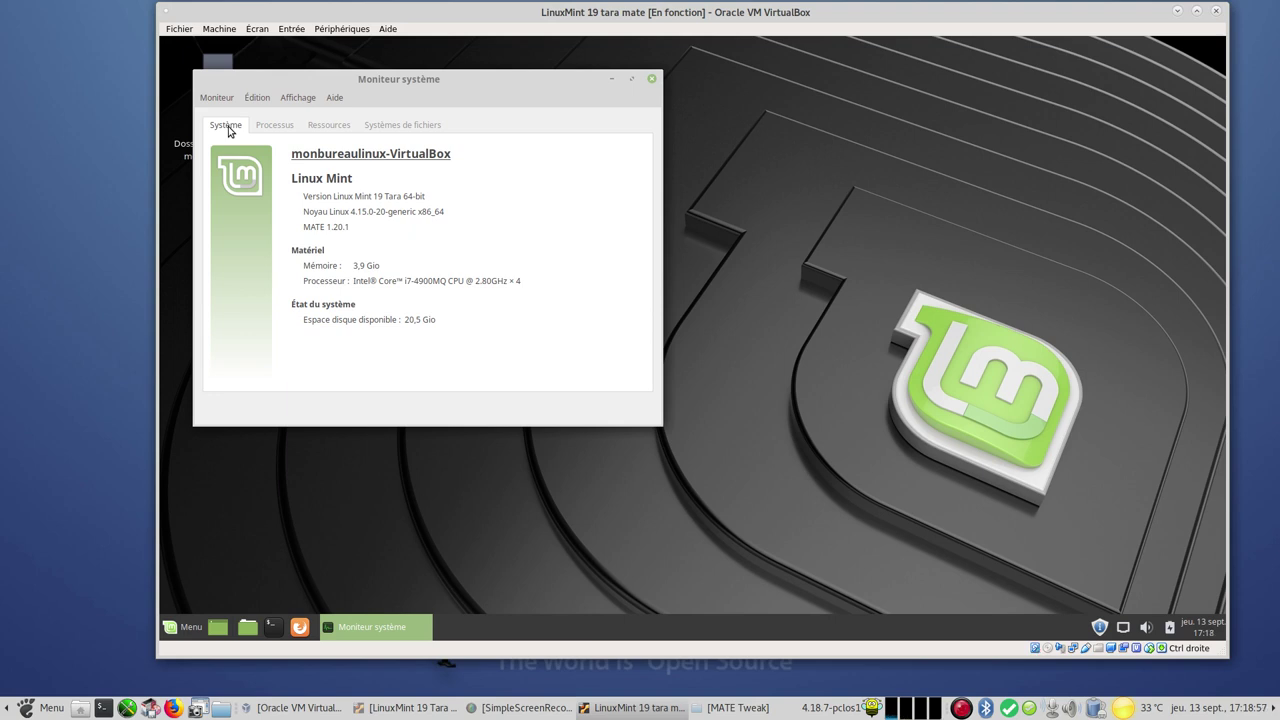
pyautogui.click(284, 126)
pyautogui.click(315, 126)
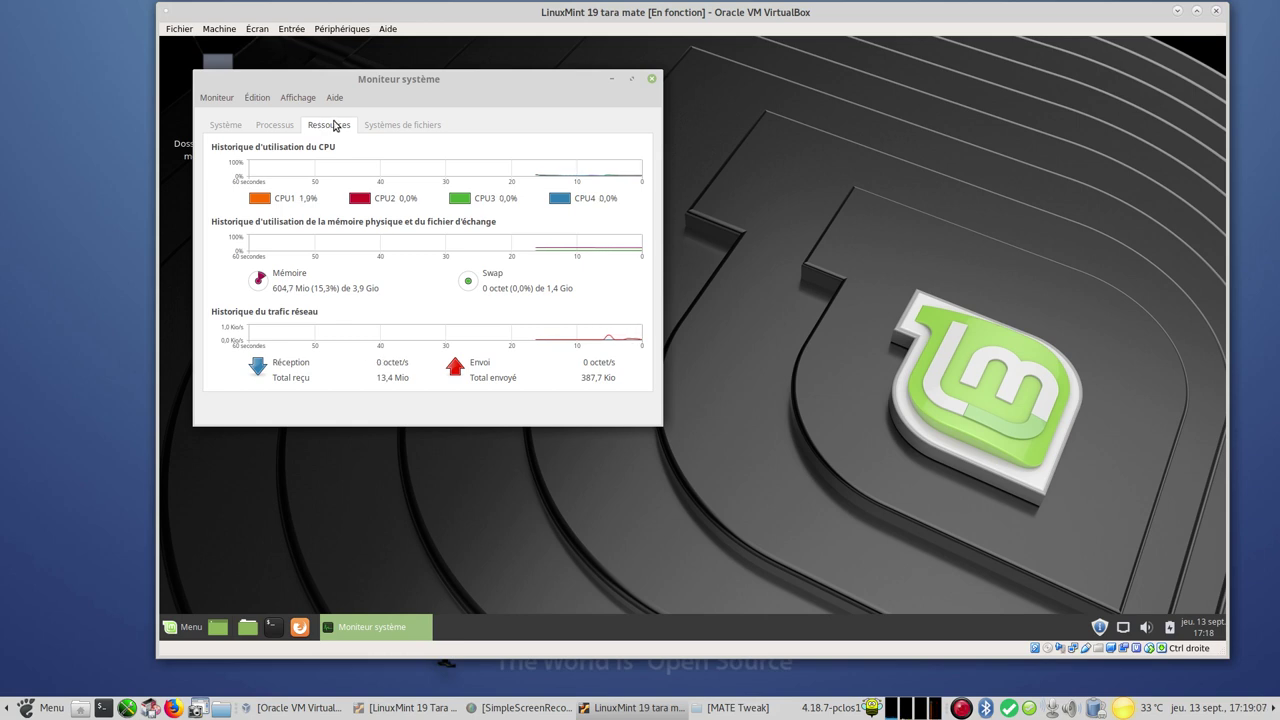
pyautogui.click(651, 78)
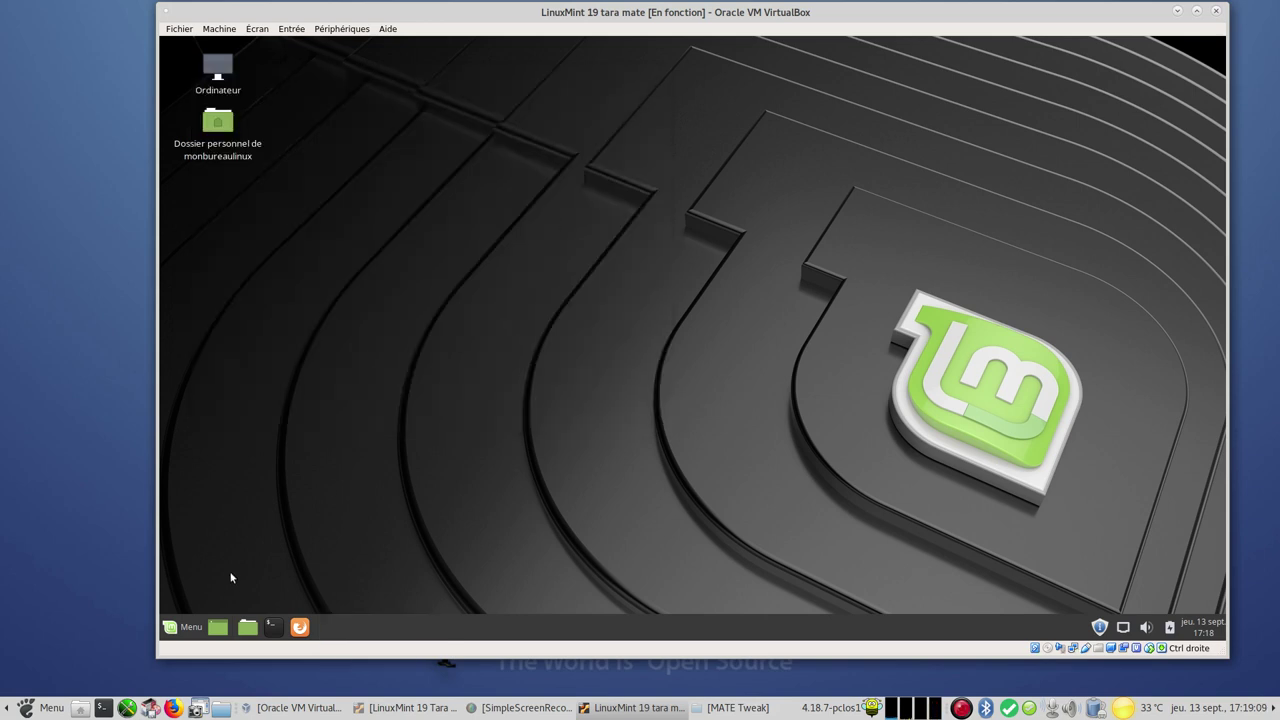
# Launch the Software Manager, search for vlc and then mini(tube), and return to its home page
pyautogui.click(188, 627)
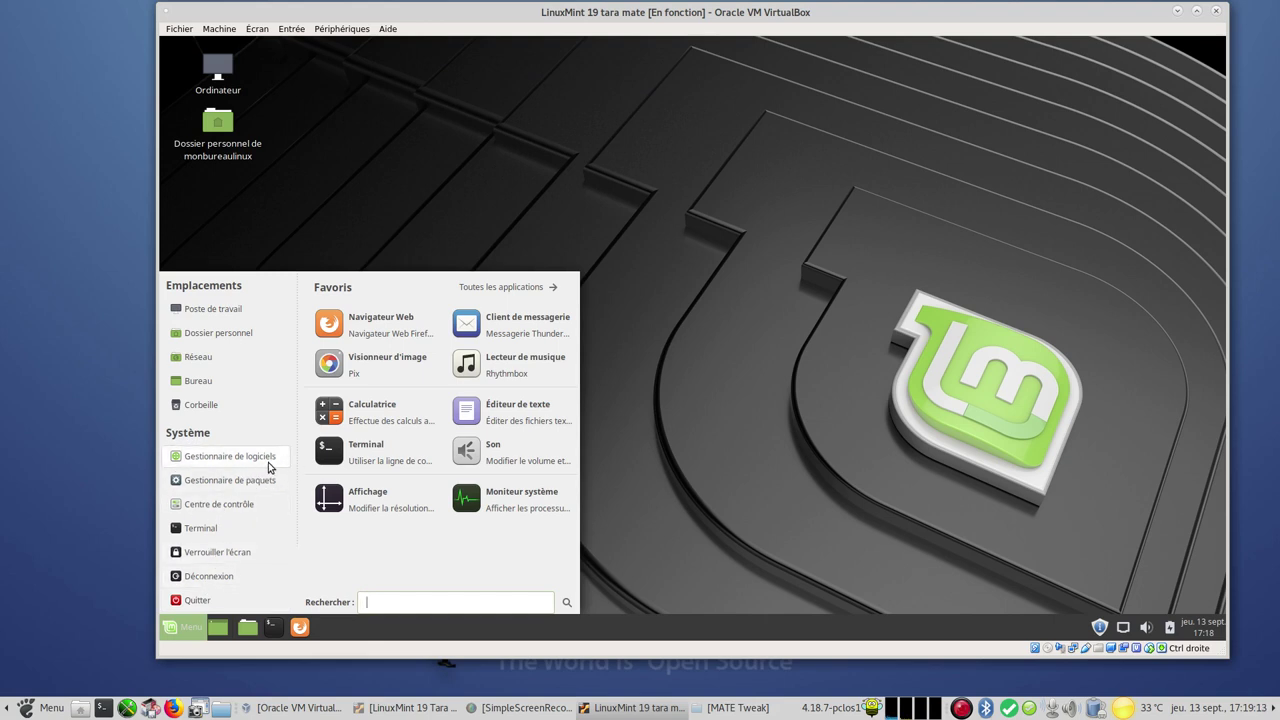
pyautogui.click(258, 460)
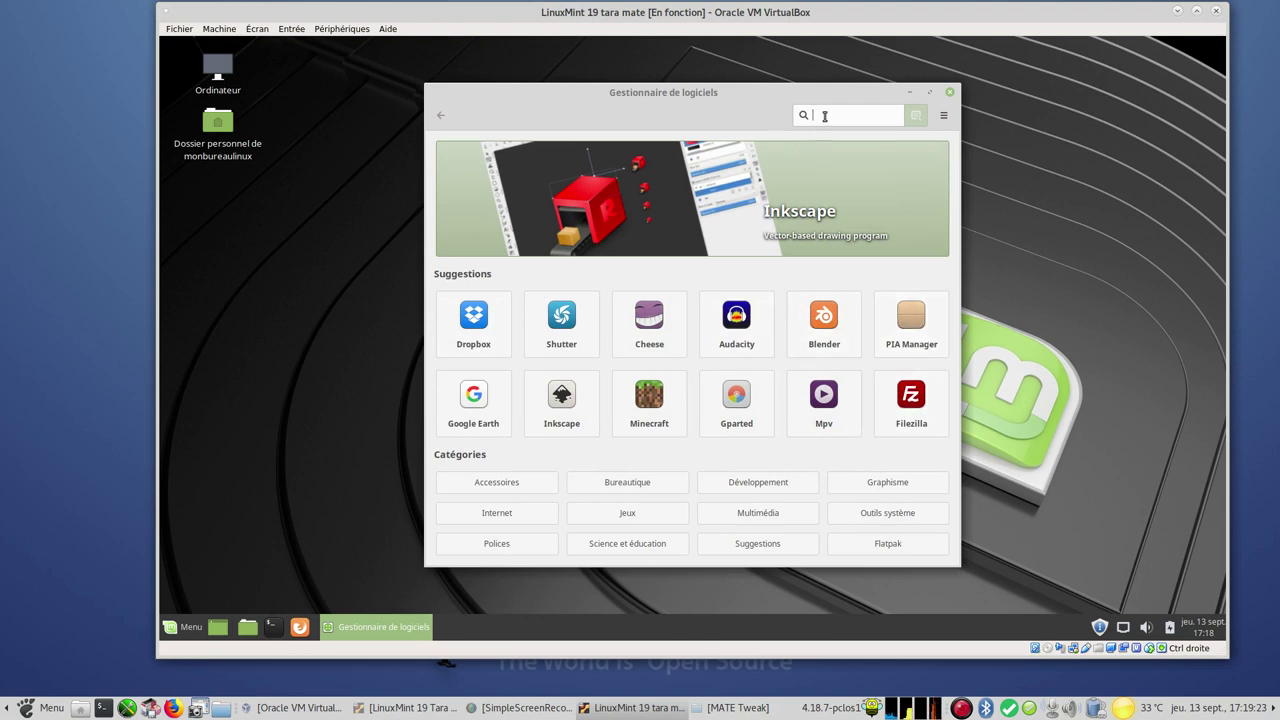
pyautogui.write('vlc')
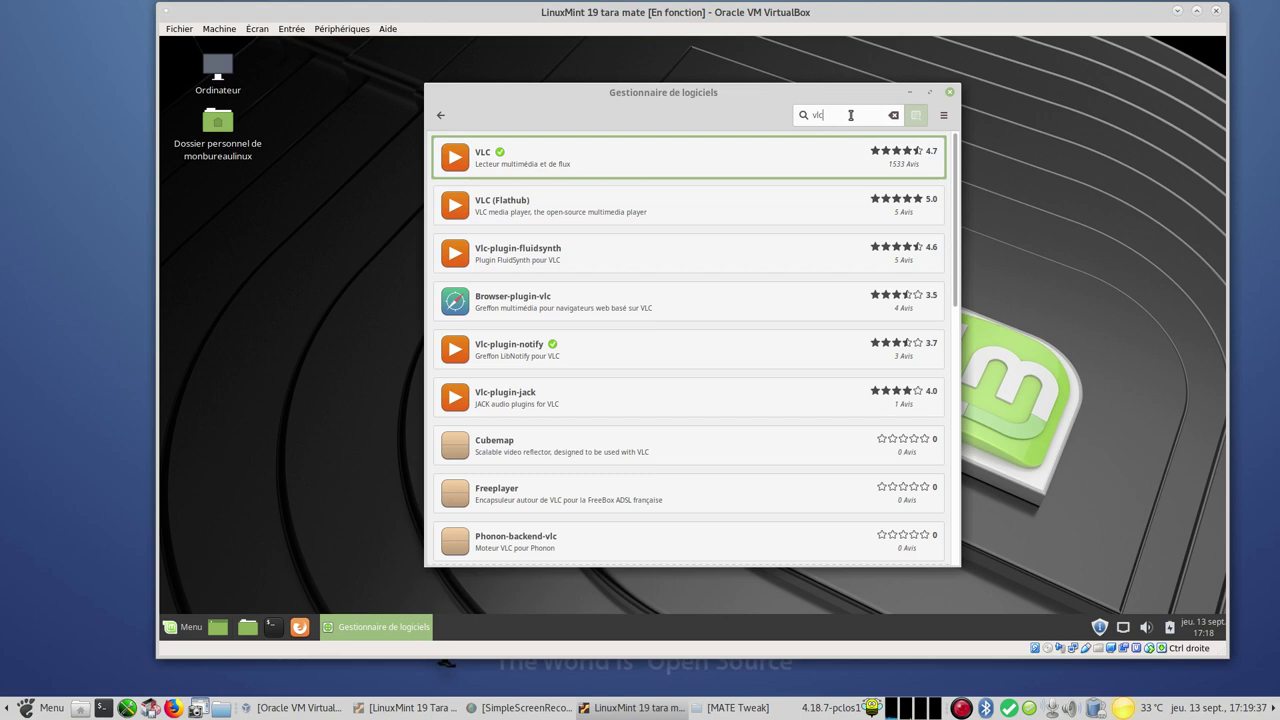
pyautogui.press('BackSpace')
pyautogui.press('BackSpace')
pyautogui.write('minitu')
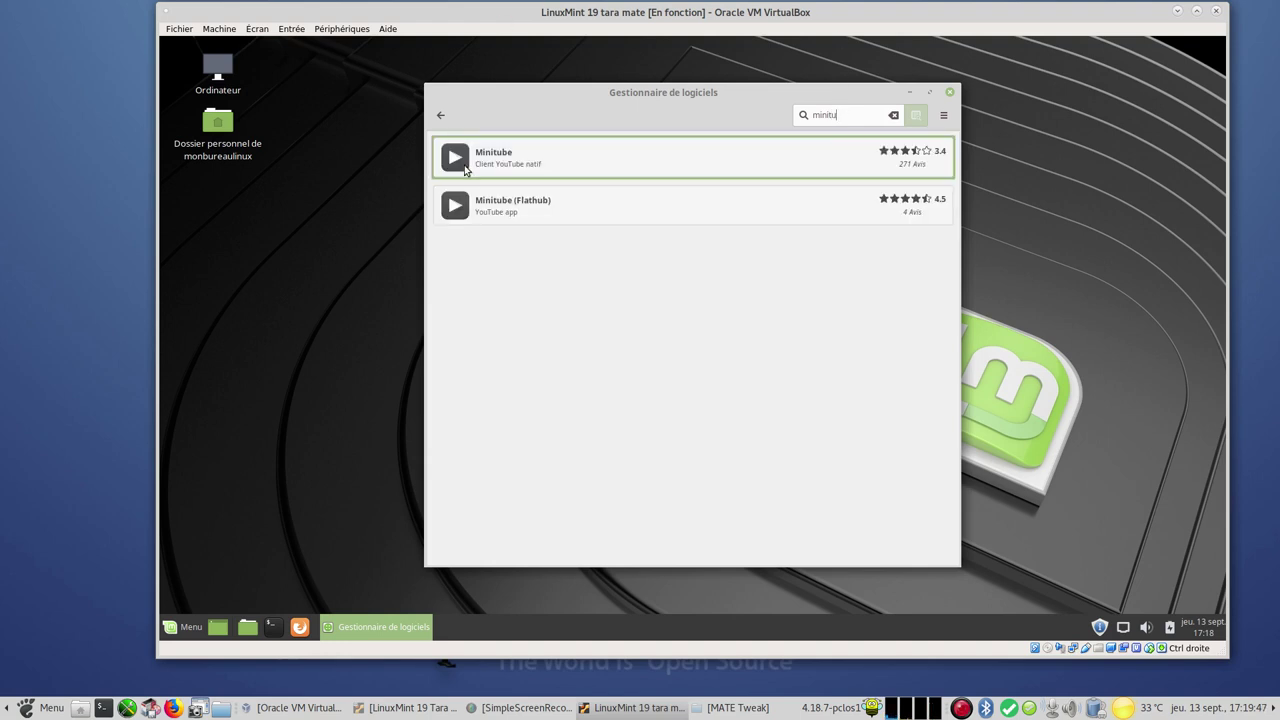
pyautogui.click(440, 115)
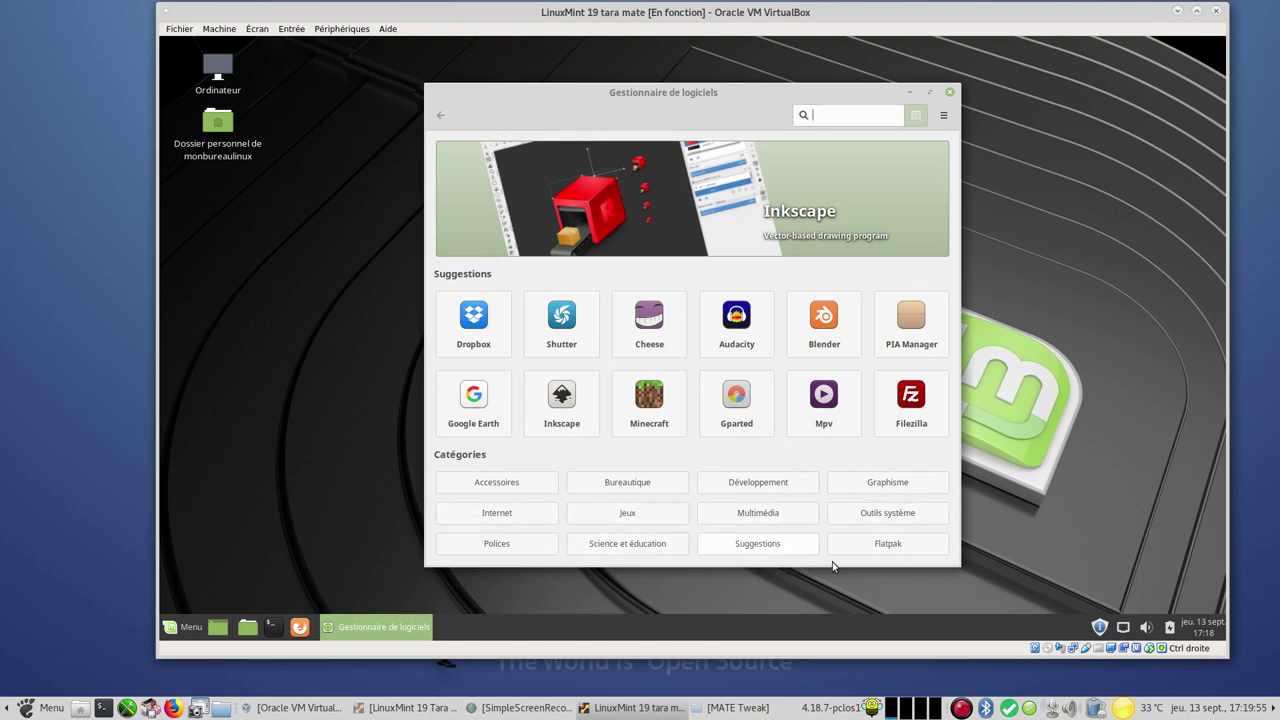
pyautogui.click(906, 554)
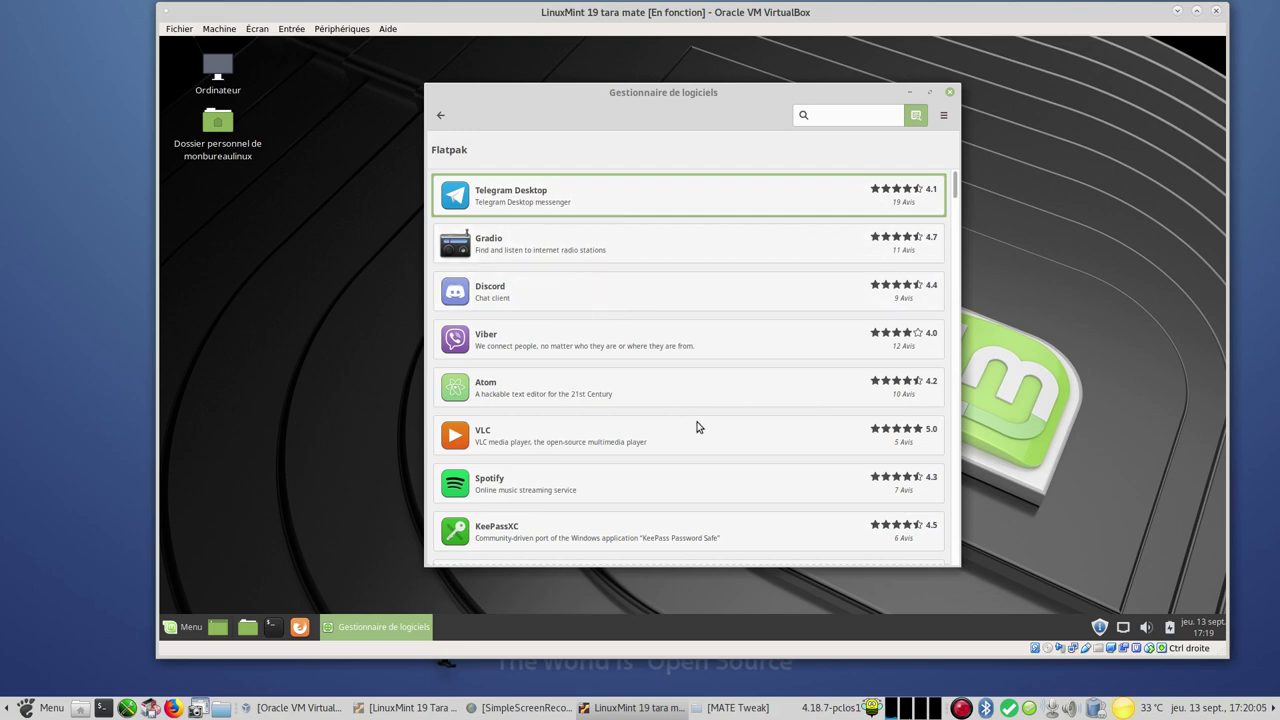
pyautogui.scroll(-5, 671, 451)
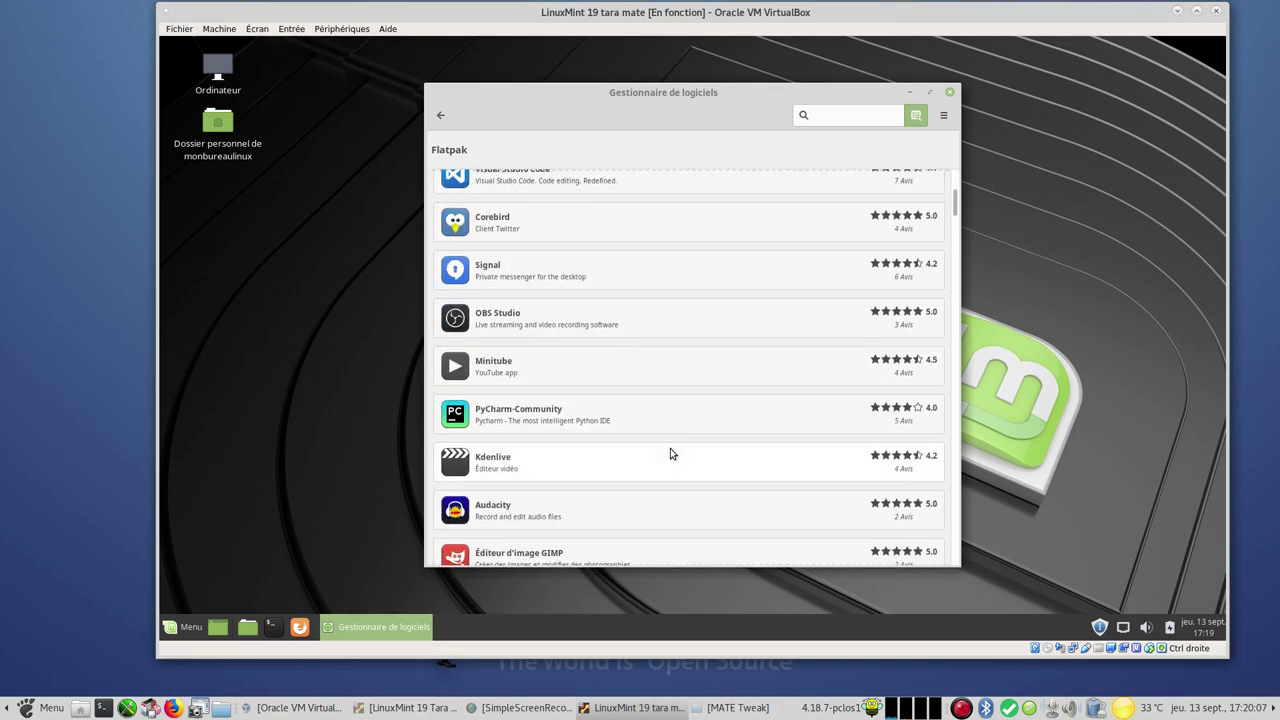
pyautogui.scroll(-5, 670, 454)
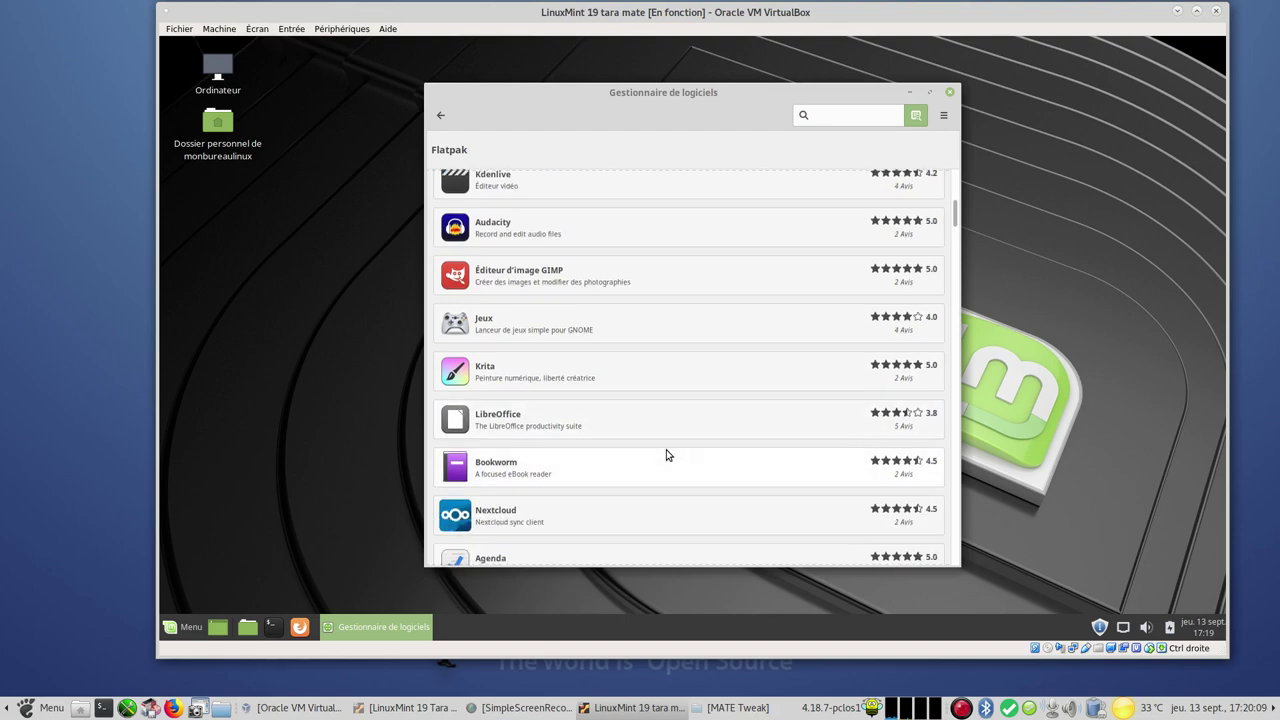
pyautogui.scroll(5, 660, 431)
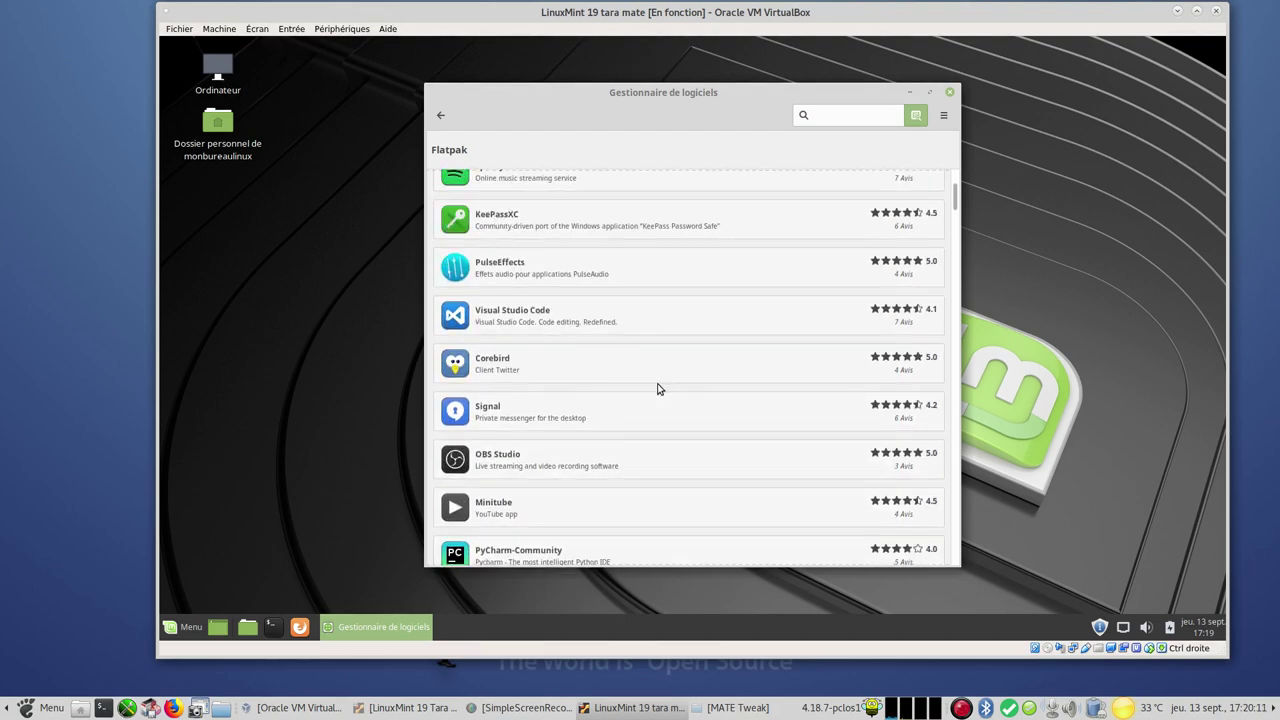
pyautogui.scroll(-2, 657, 389)
pyautogui.scroll(1, 657, 389)
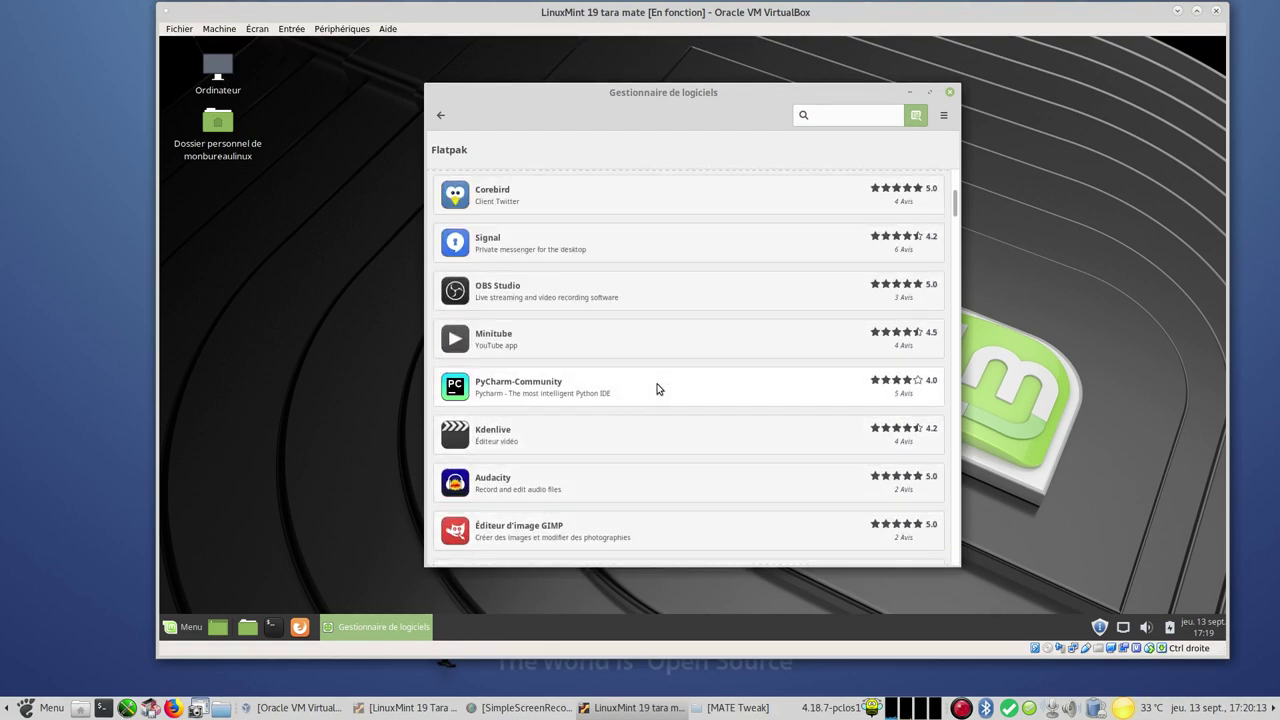
pyautogui.scroll(7, 657, 389)
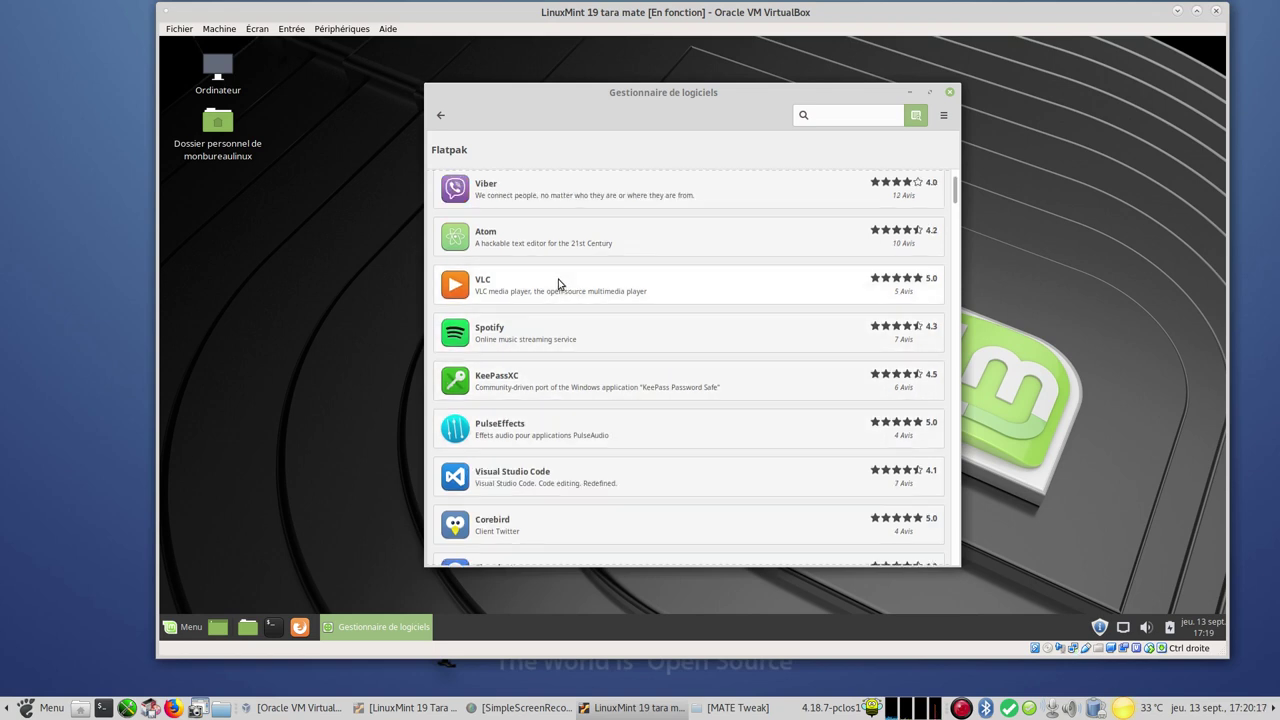
pyautogui.click(441, 117)
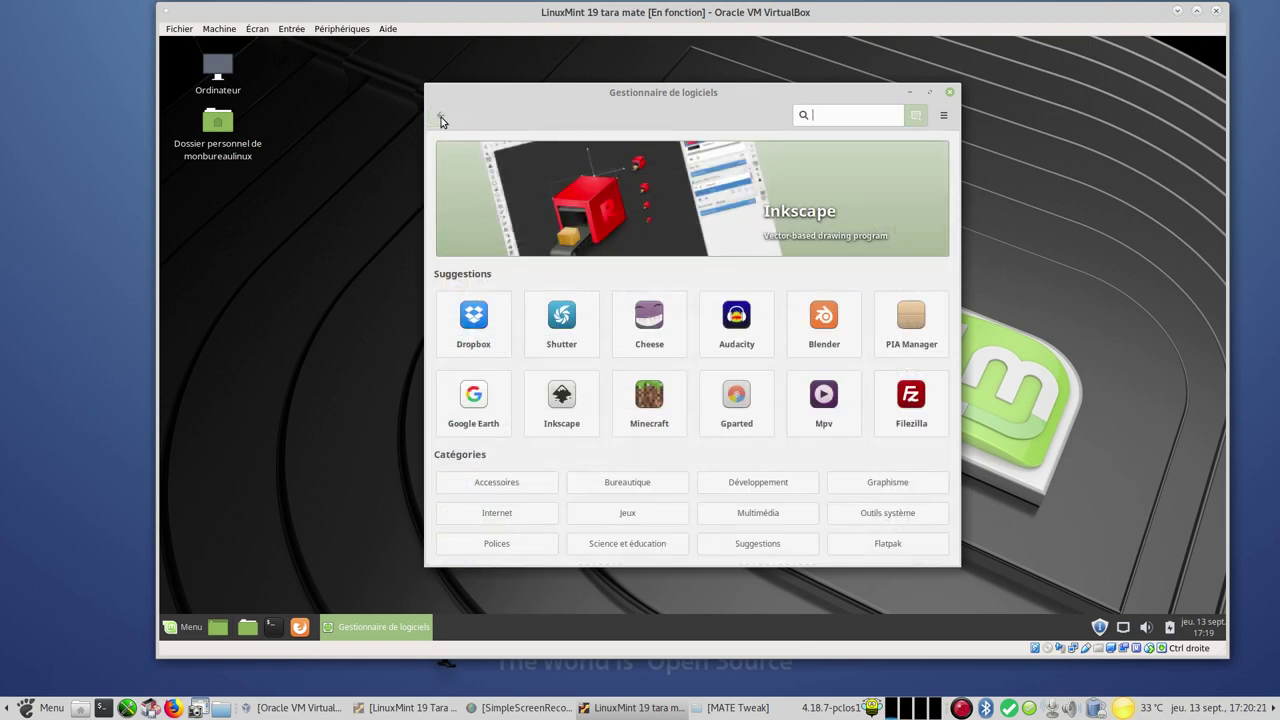
# Close the Software Manager, launch Synaptic with the admin password, and dismiss its quick introduction
pyautogui.click(949, 92)
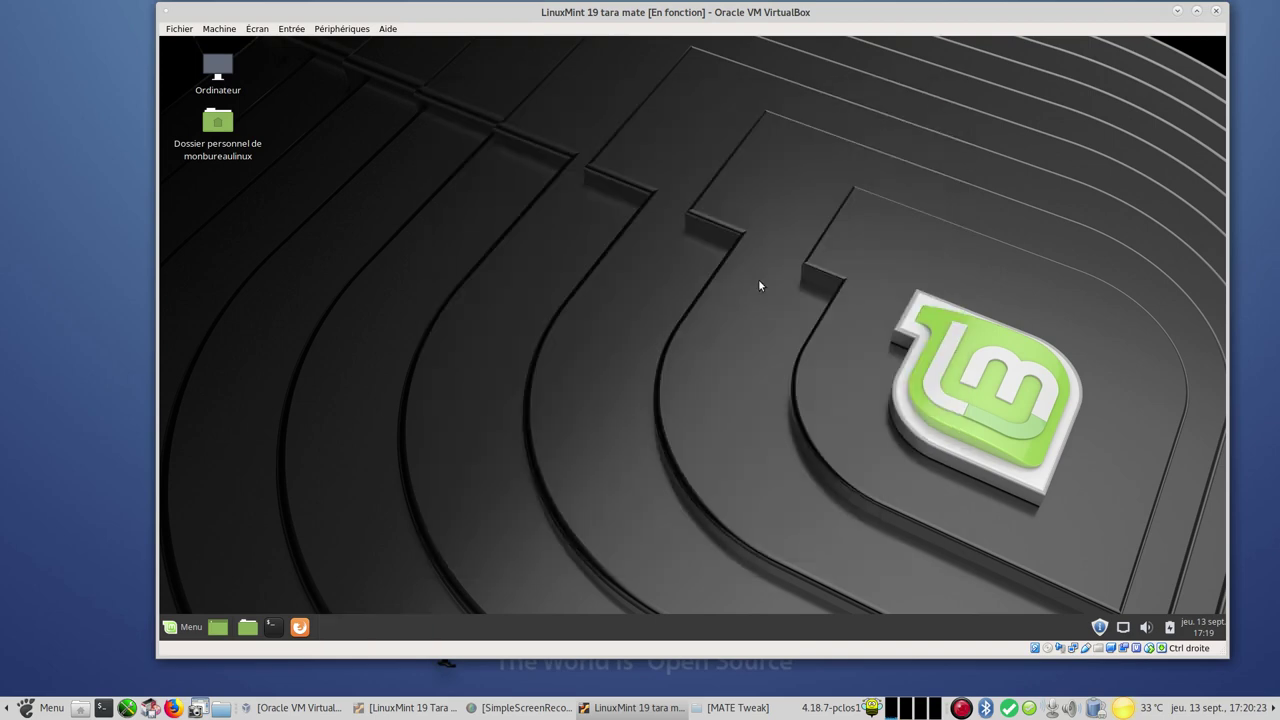
pyautogui.click(180, 625)
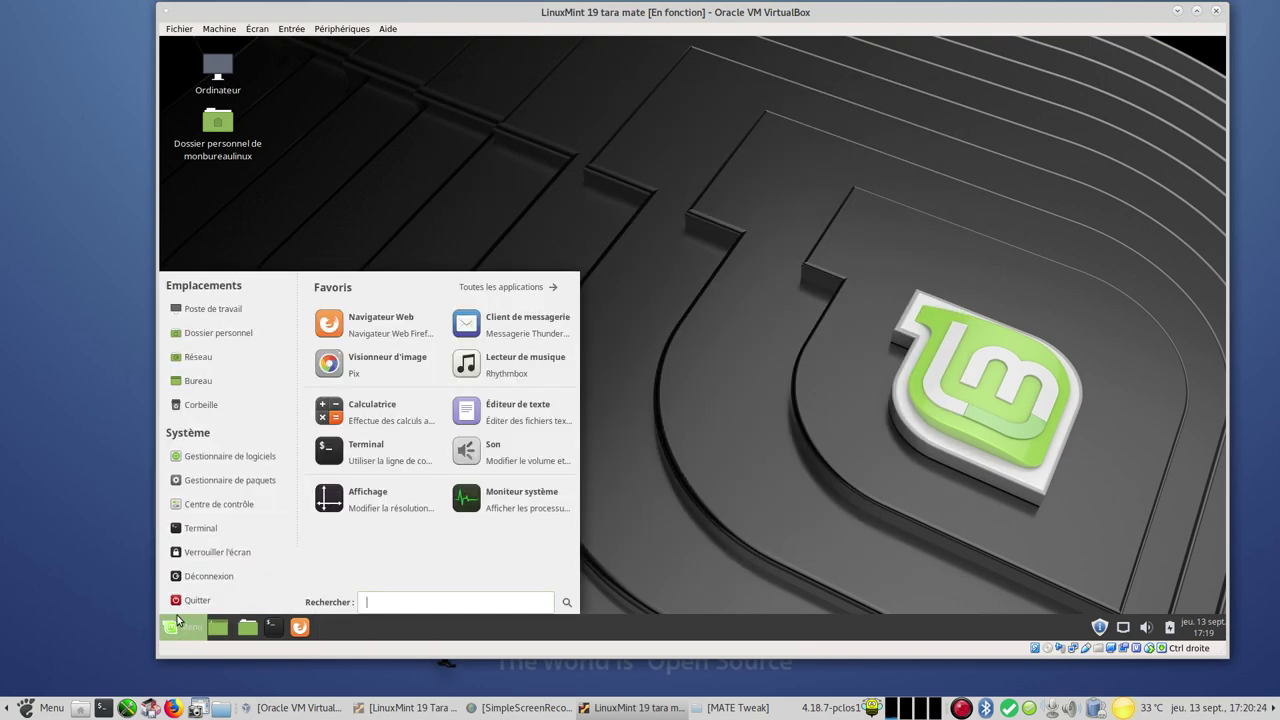
pyautogui.click(227, 482)
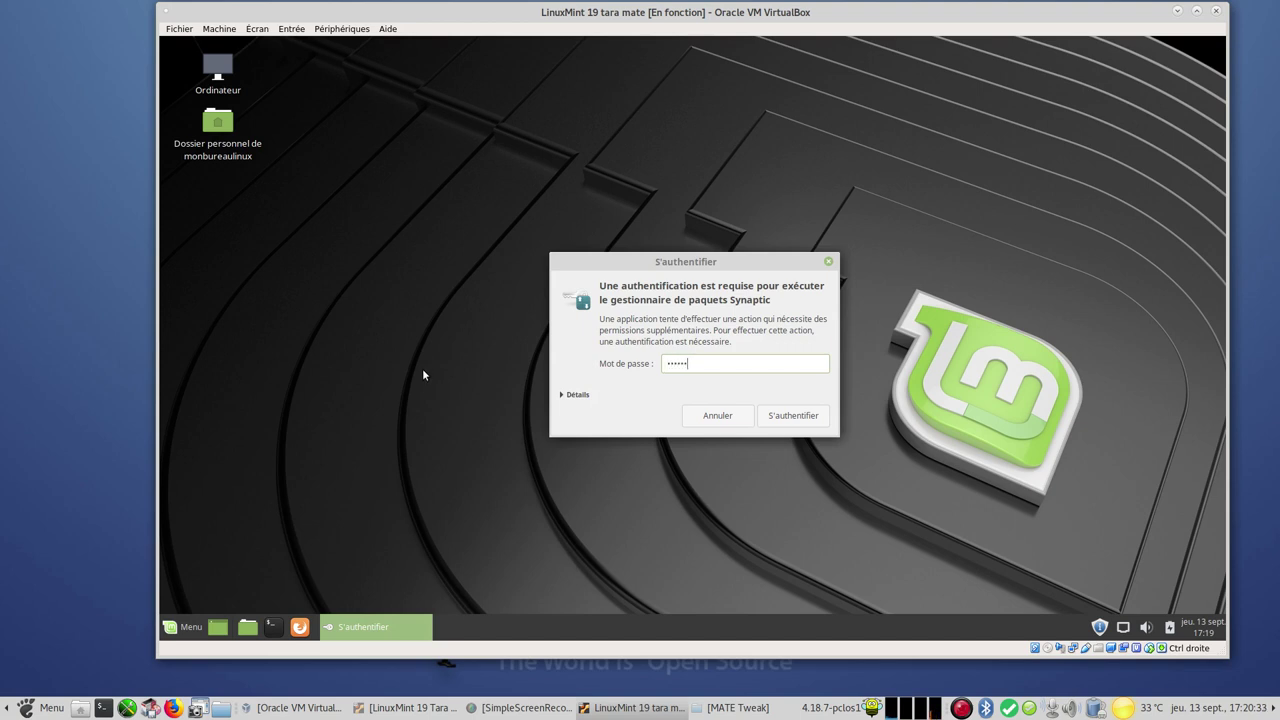
pyautogui.press('Return')
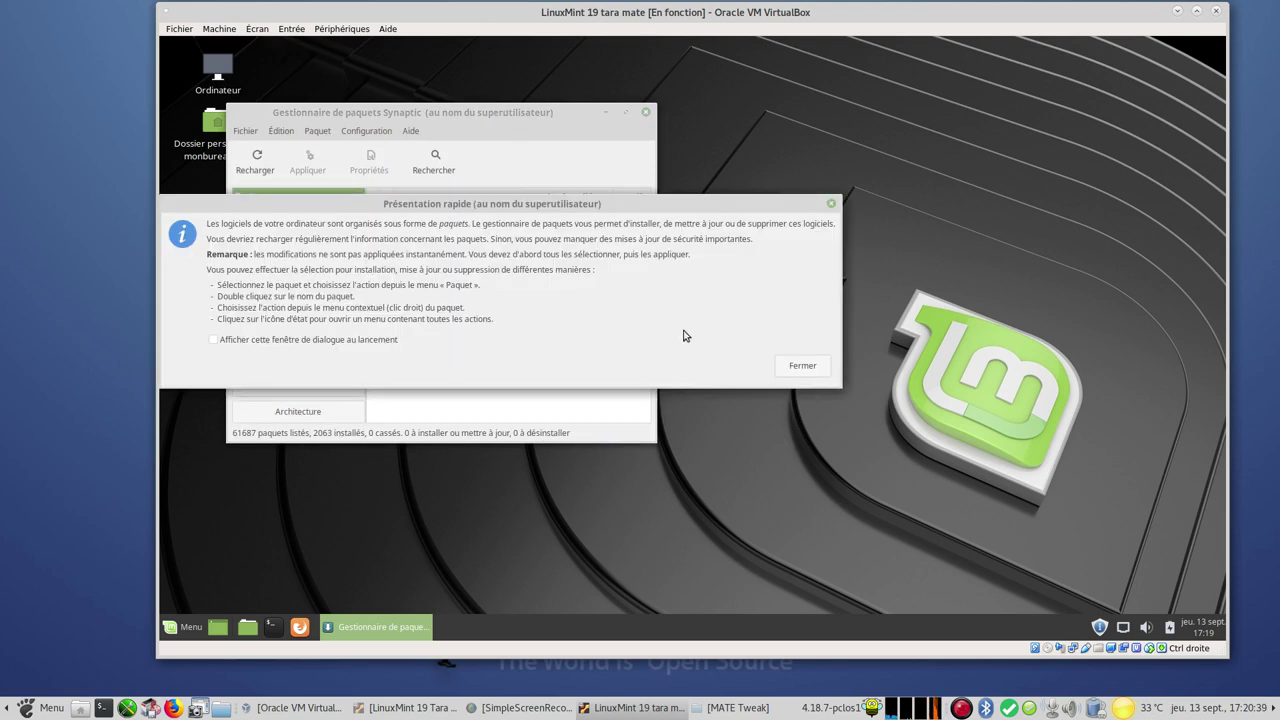
pyautogui.click(803, 366)
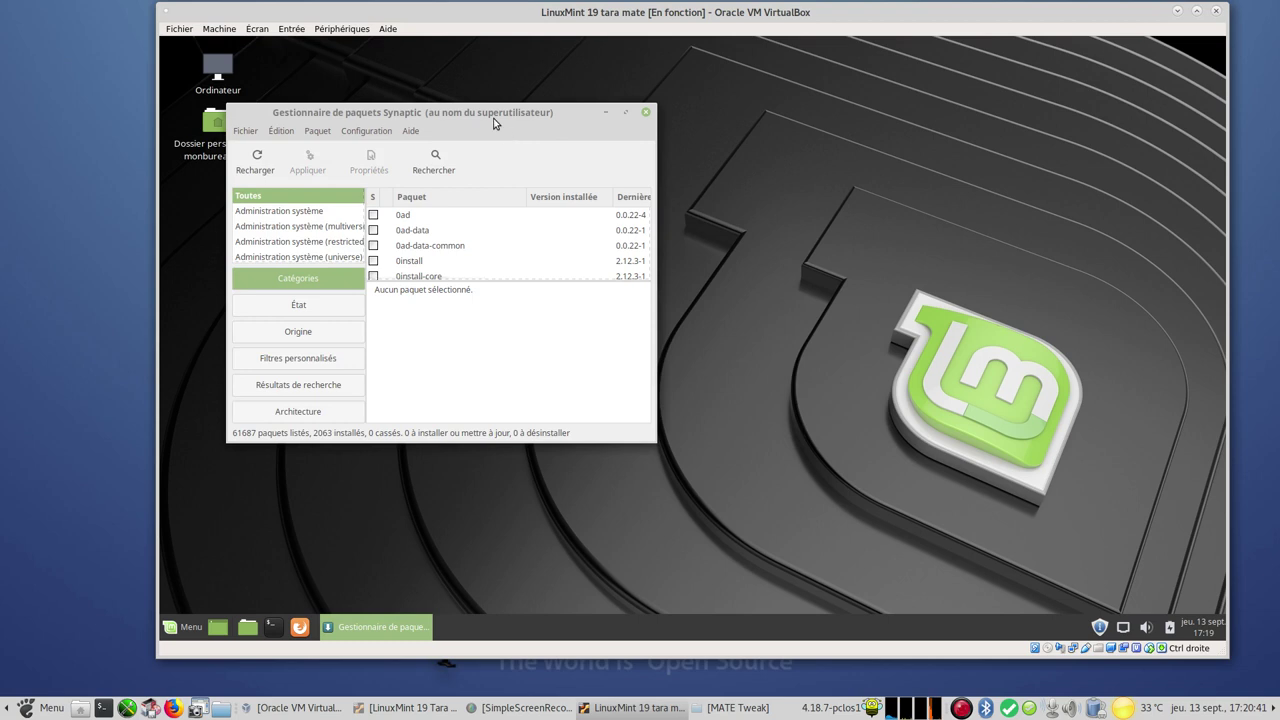
pyautogui.moveTo(504, 116); pyautogui.dragTo(721, 138)
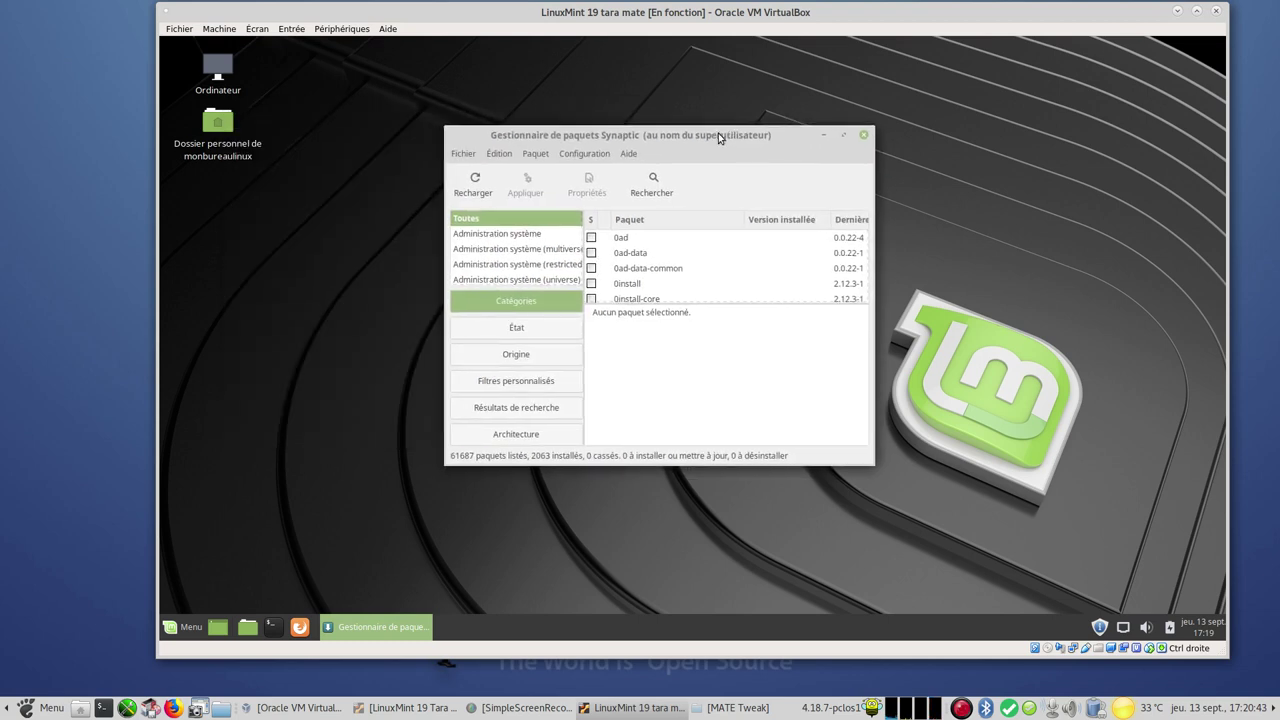
# Review the repository PPA, additional repositories, keys and Maintenance sections, then close Sources and Synaptic
pyautogui.click(536, 160)
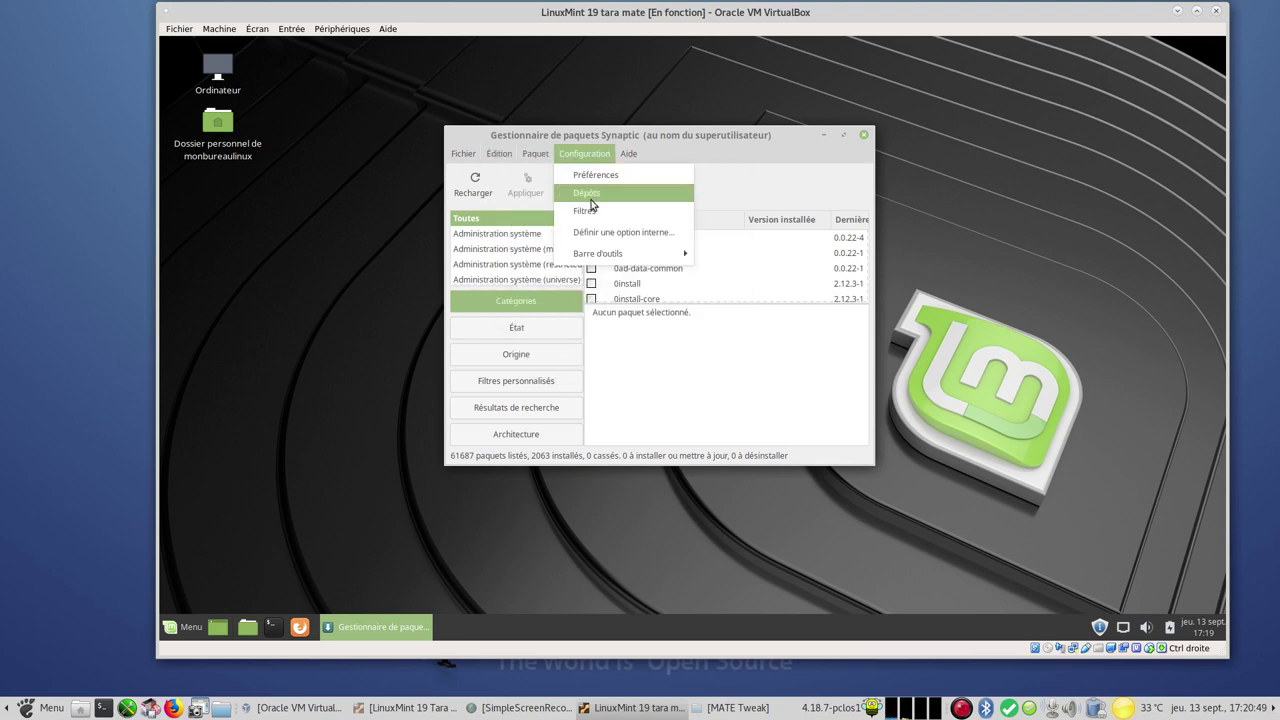
pyautogui.click(589, 193)
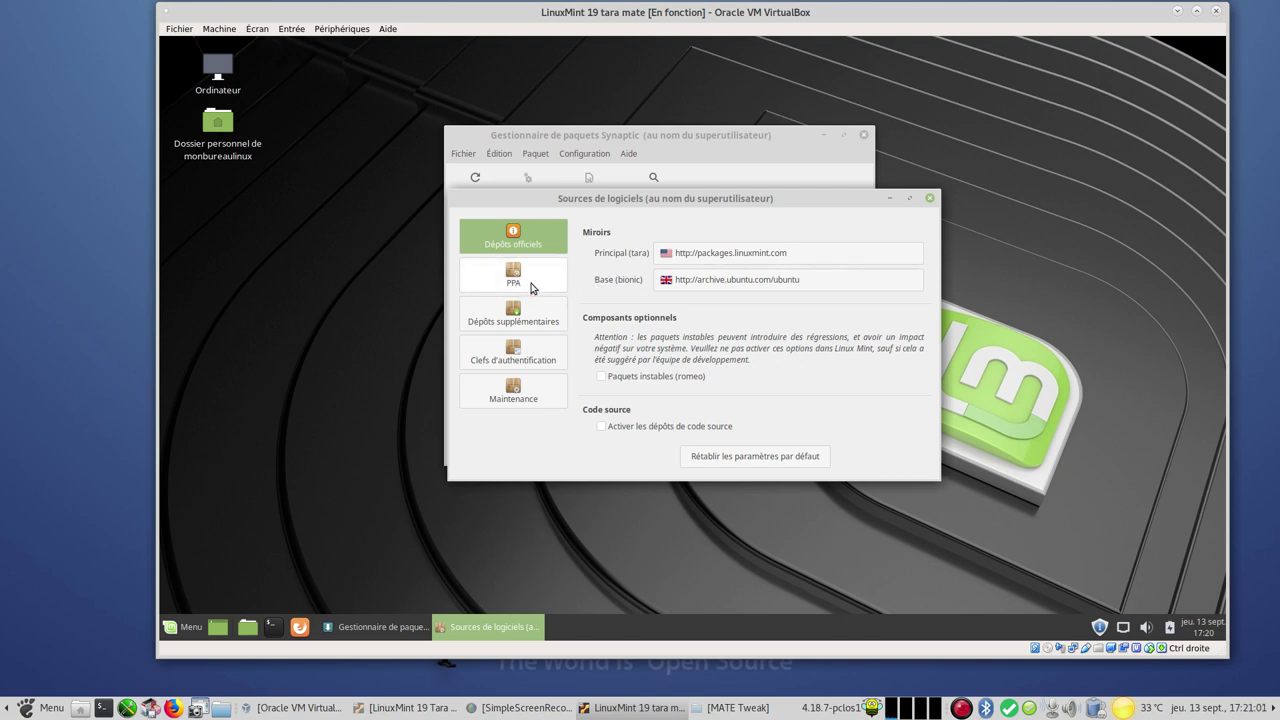
pyautogui.click(531, 288)
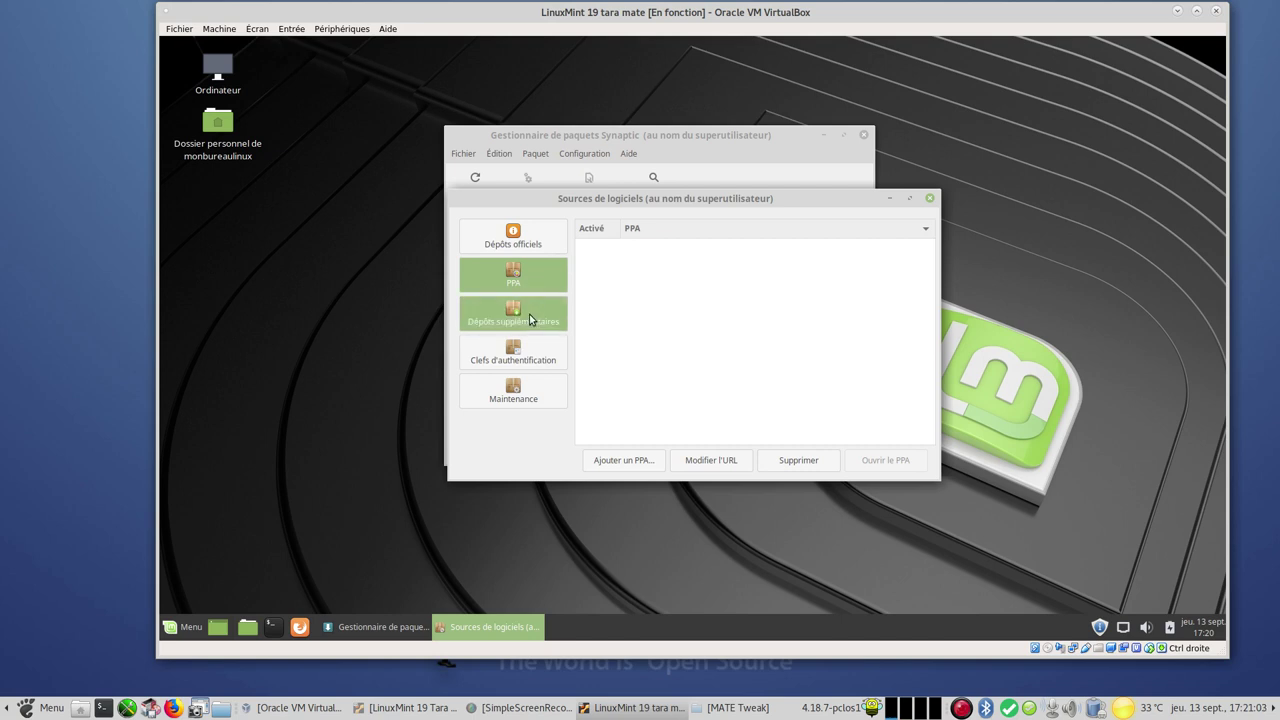
pyautogui.click(531, 319)
pyautogui.click(535, 356)
pyautogui.click(539, 378)
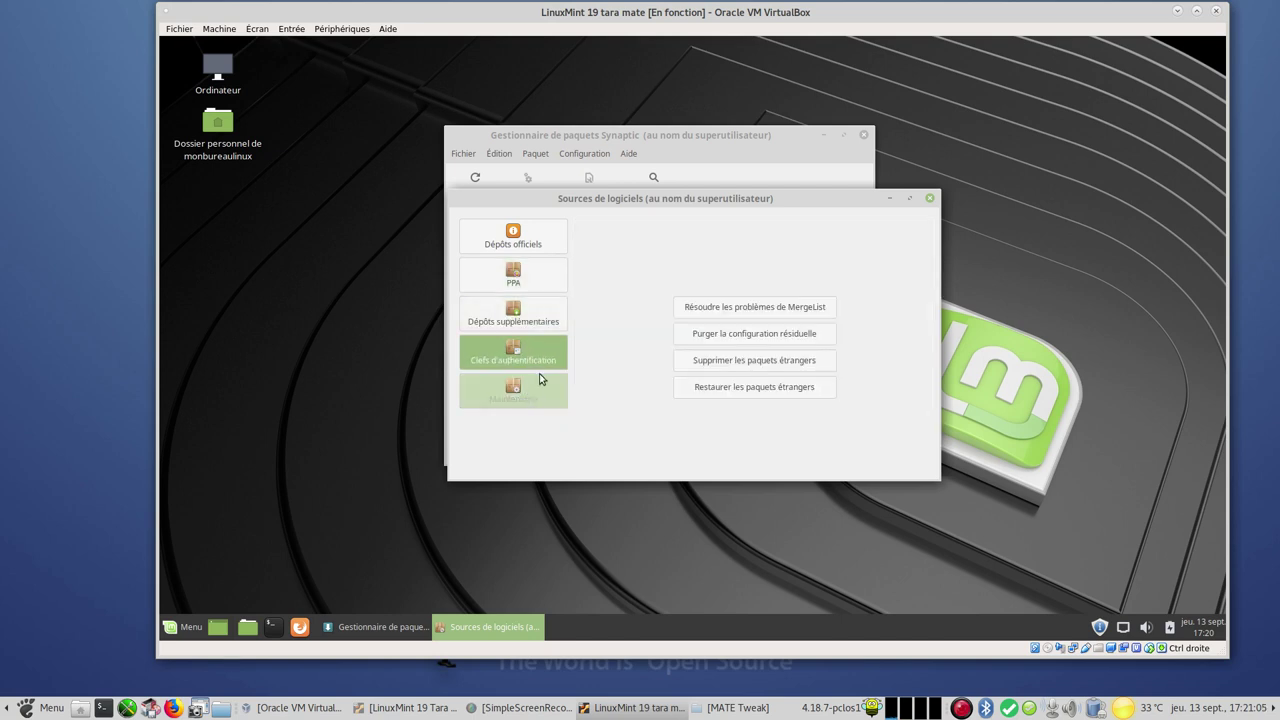
pyautogui.click(929, 198)
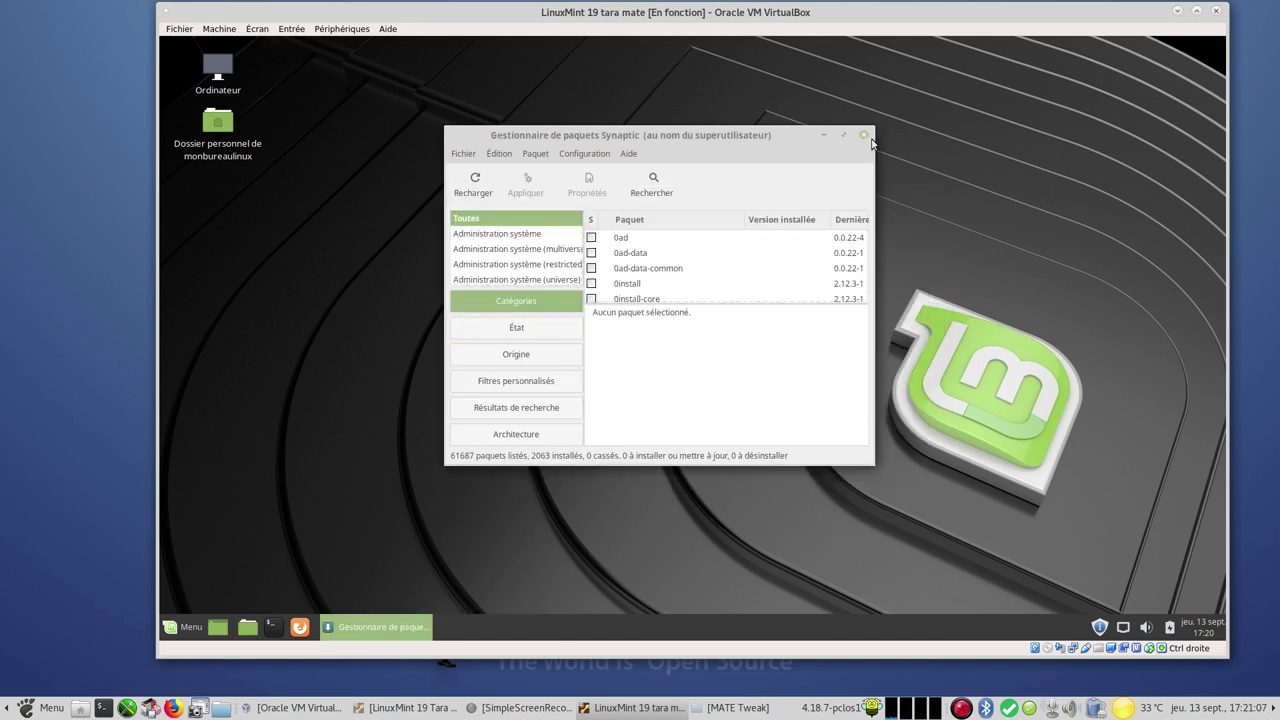
pyautogui.click(863, 135)
# Open the Control Center, then check Update Manager's pending mintupdate 5.4.1 update and minimize it
pyautogui.click(178, 627)
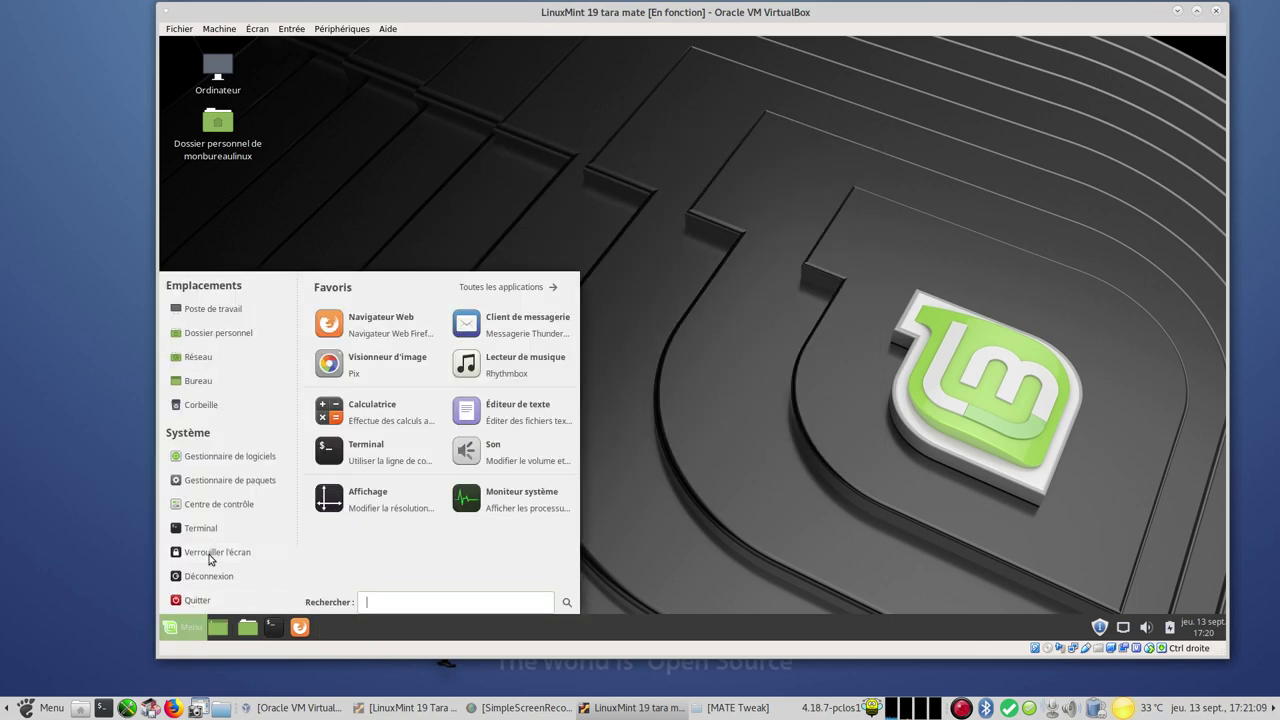
pyautogui.click(248, 505)
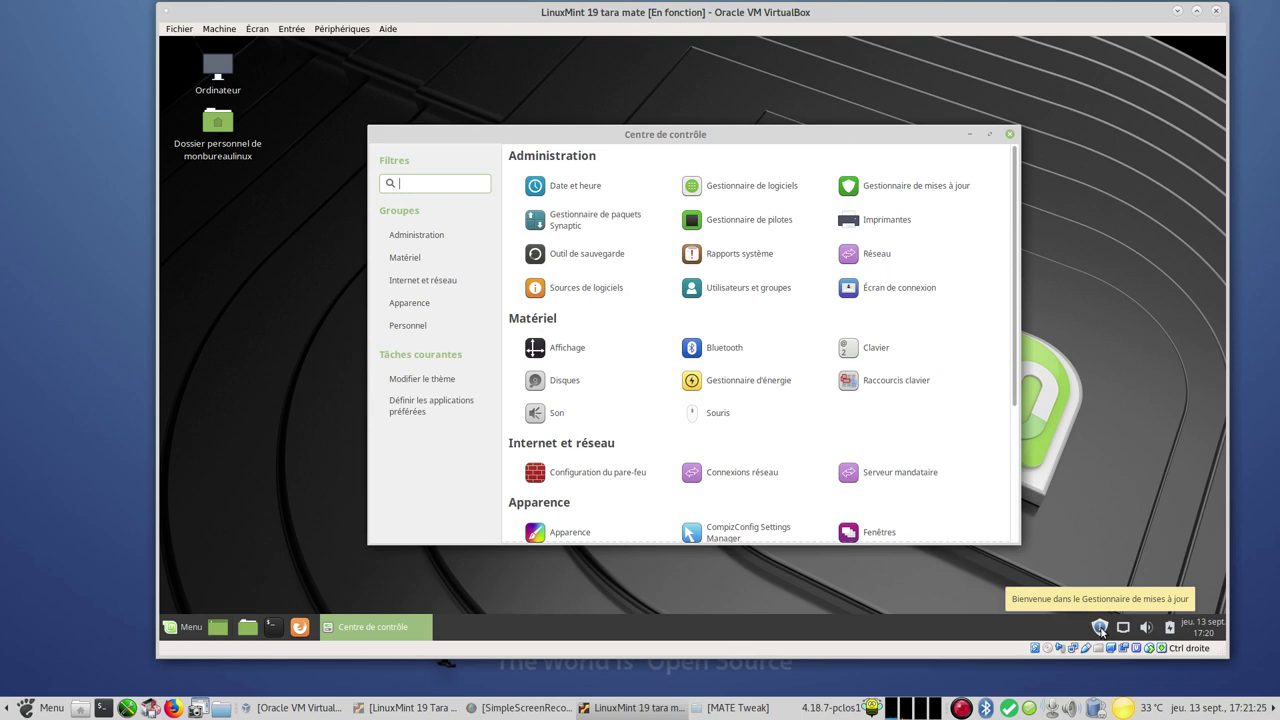
pyautogui.click(1101, 628)
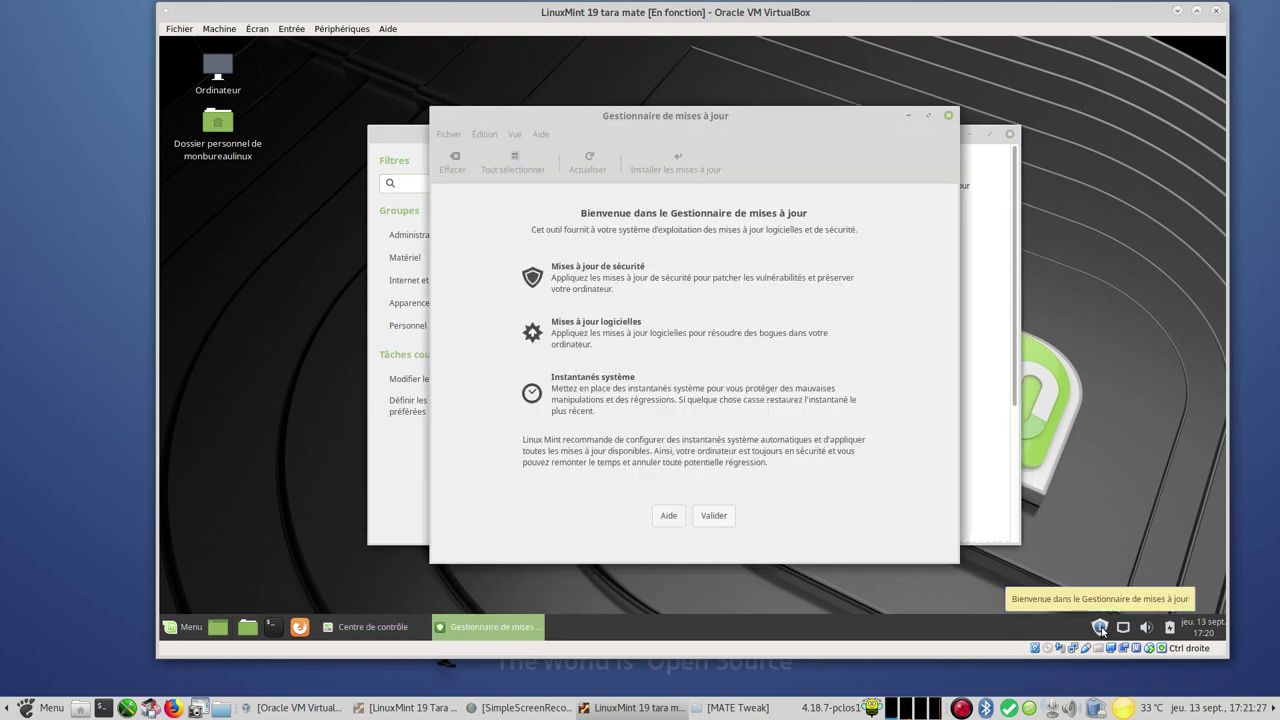
pyautogui.click(714, 519)
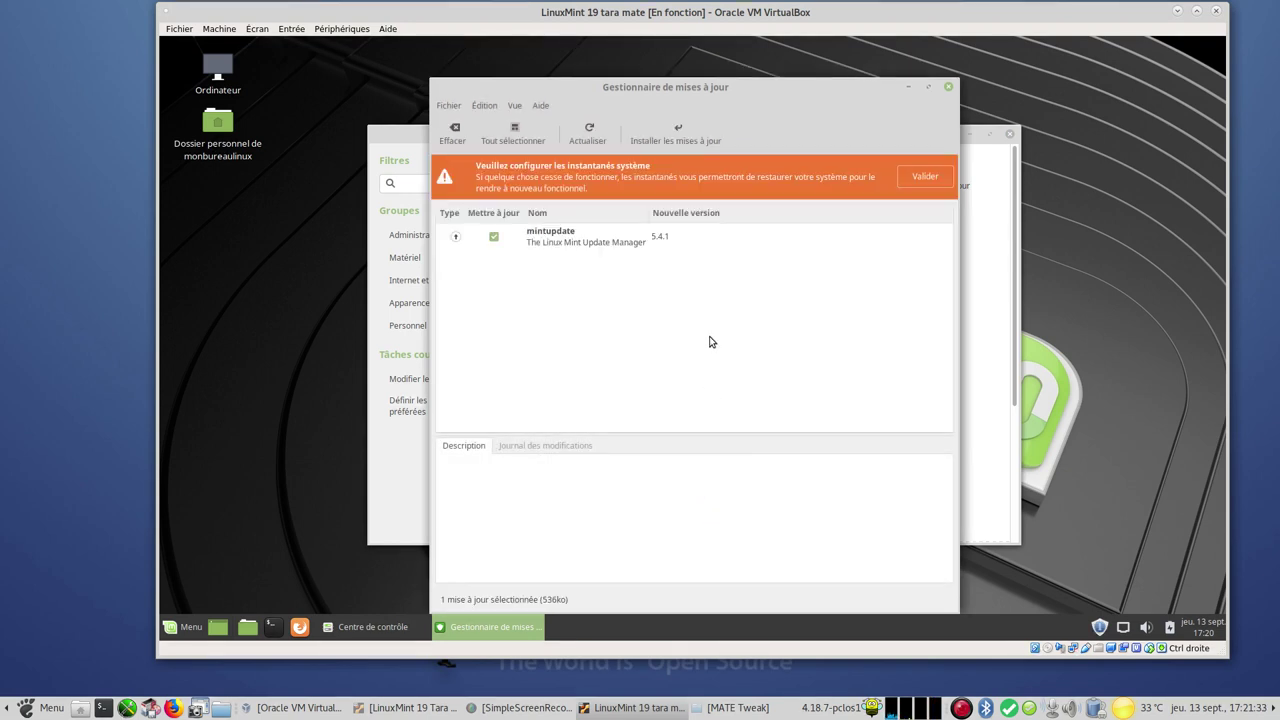
pyautogui.click(909, 88)
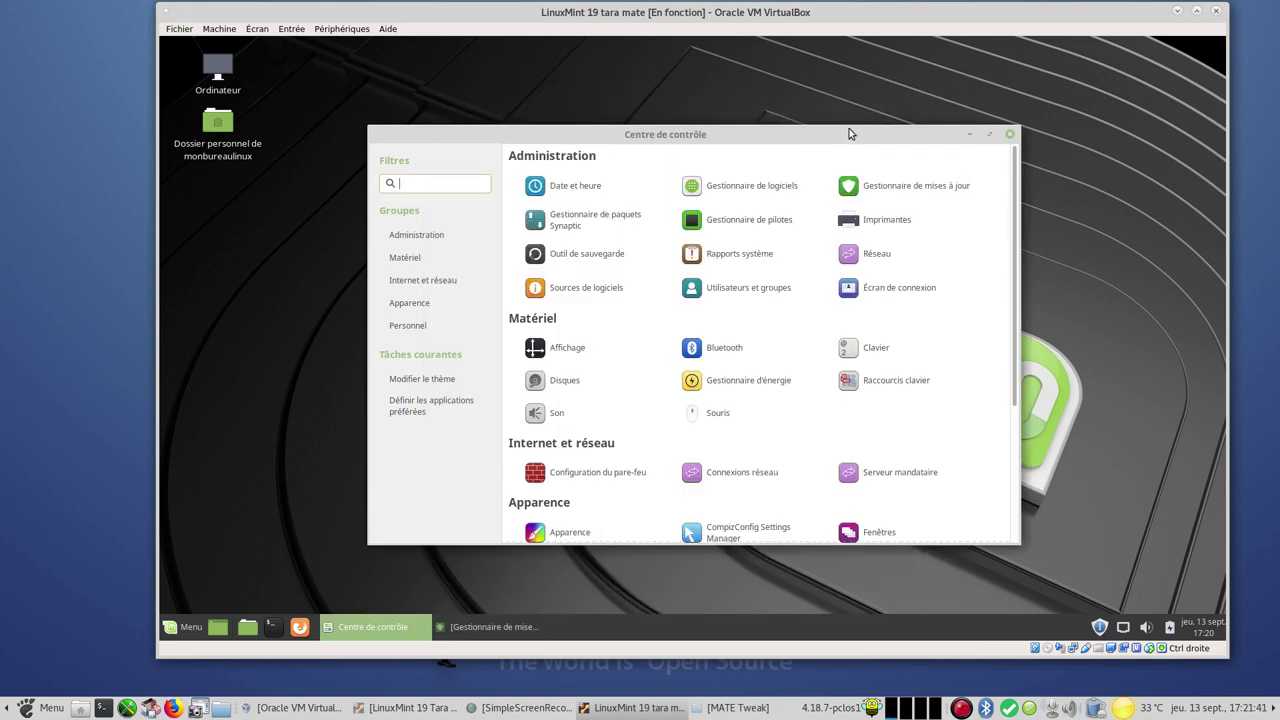
# Open Software Sources with the admin password and select EvoWise CDN as the main Mint mirror
pyautogui.click(575, 288)
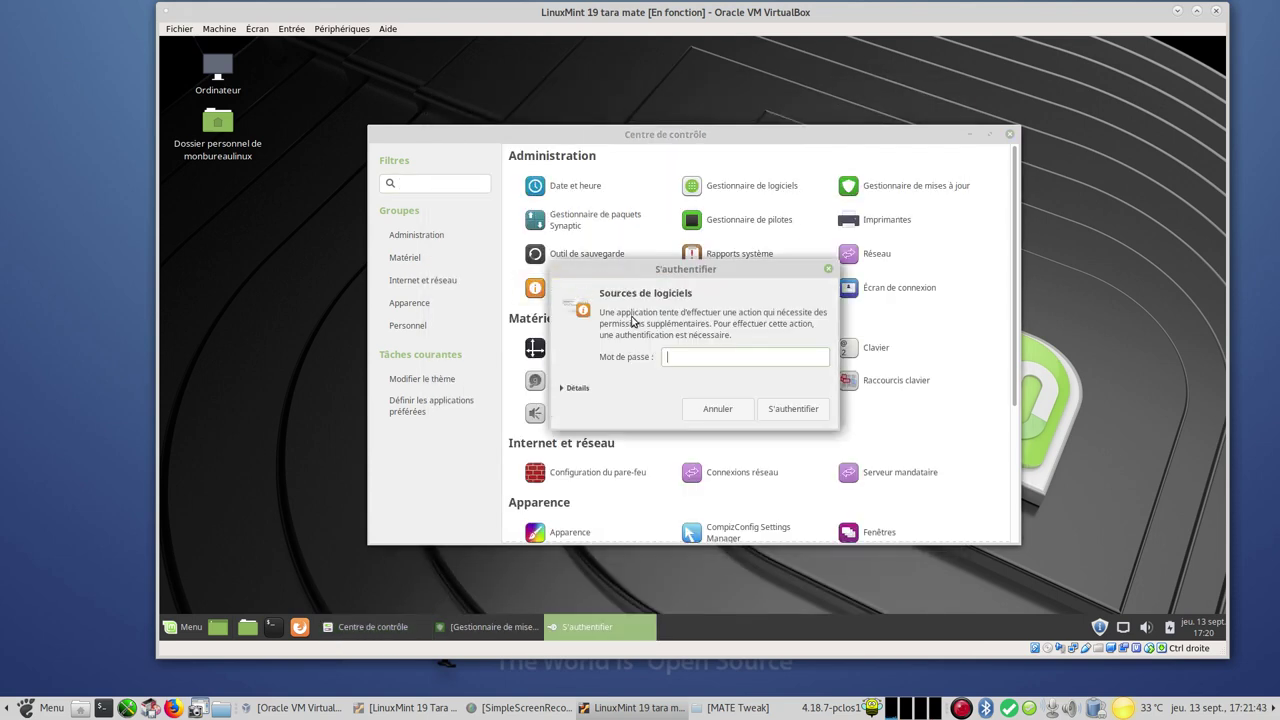
pyautogui.click(720, 357)
pyautogui.write('••')
pyautogui.press('Return')
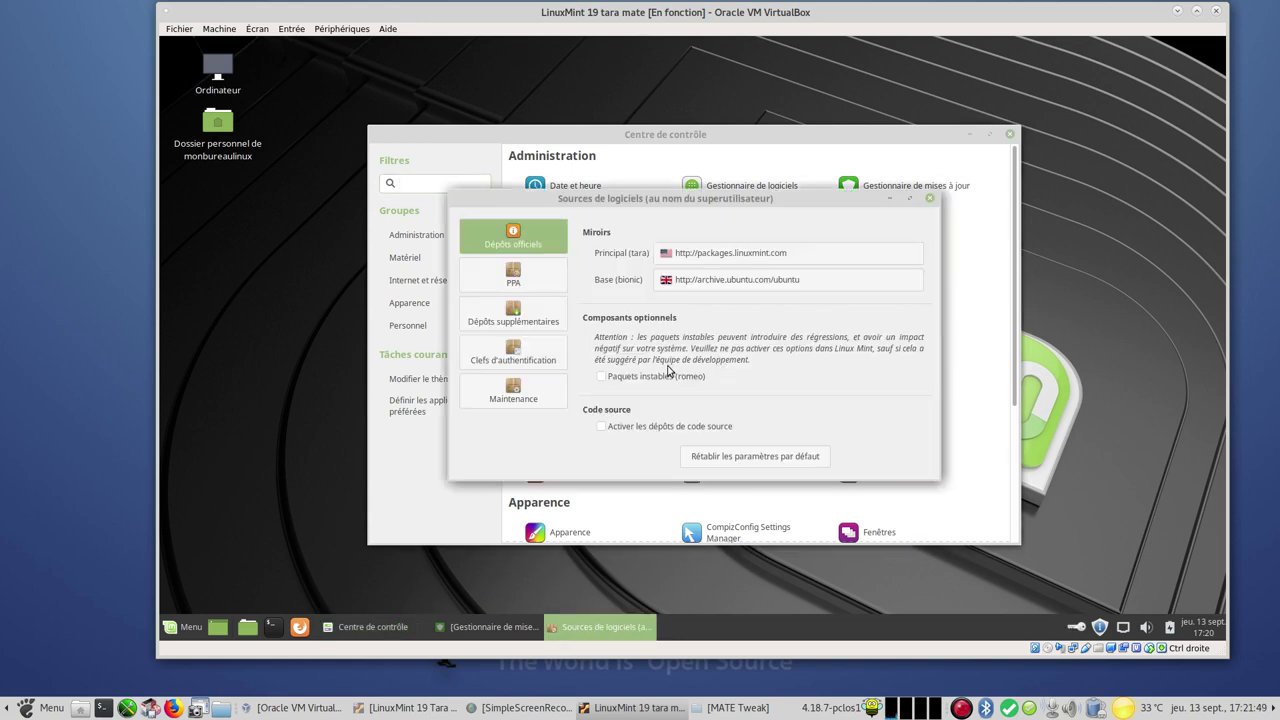
pyautogui.click(680, 256)
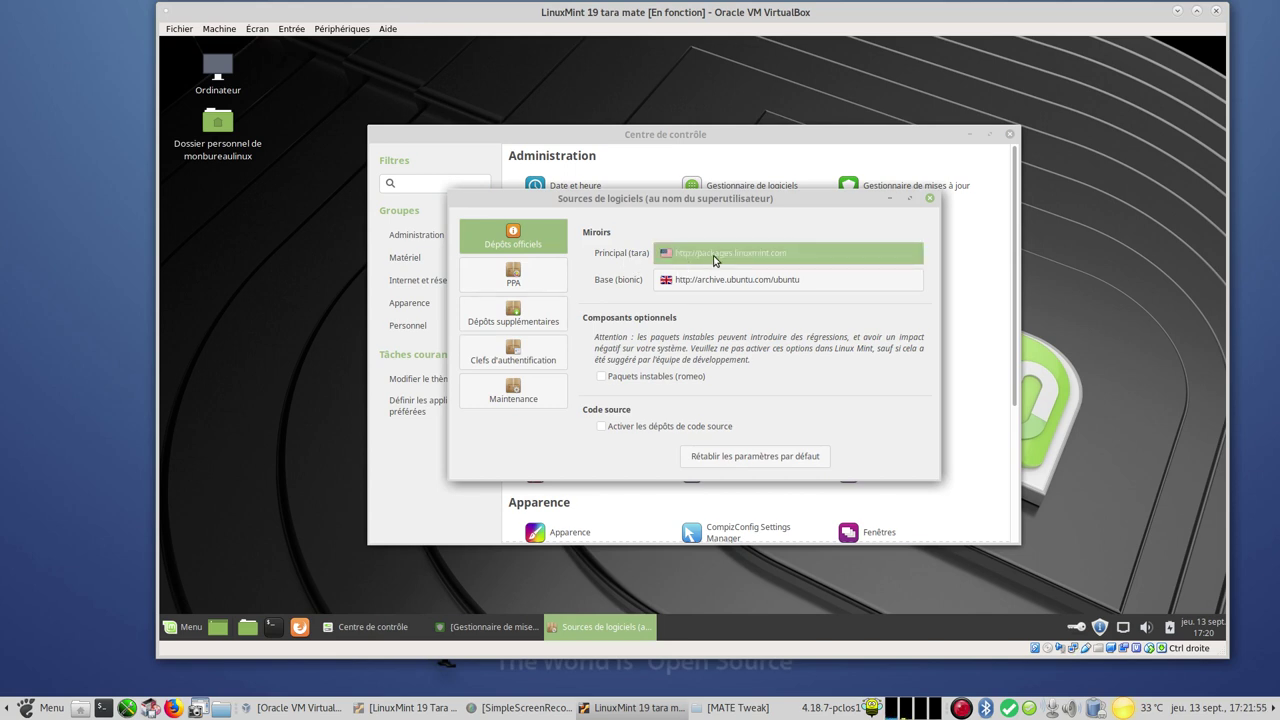
pyautogui.click(713, 256)
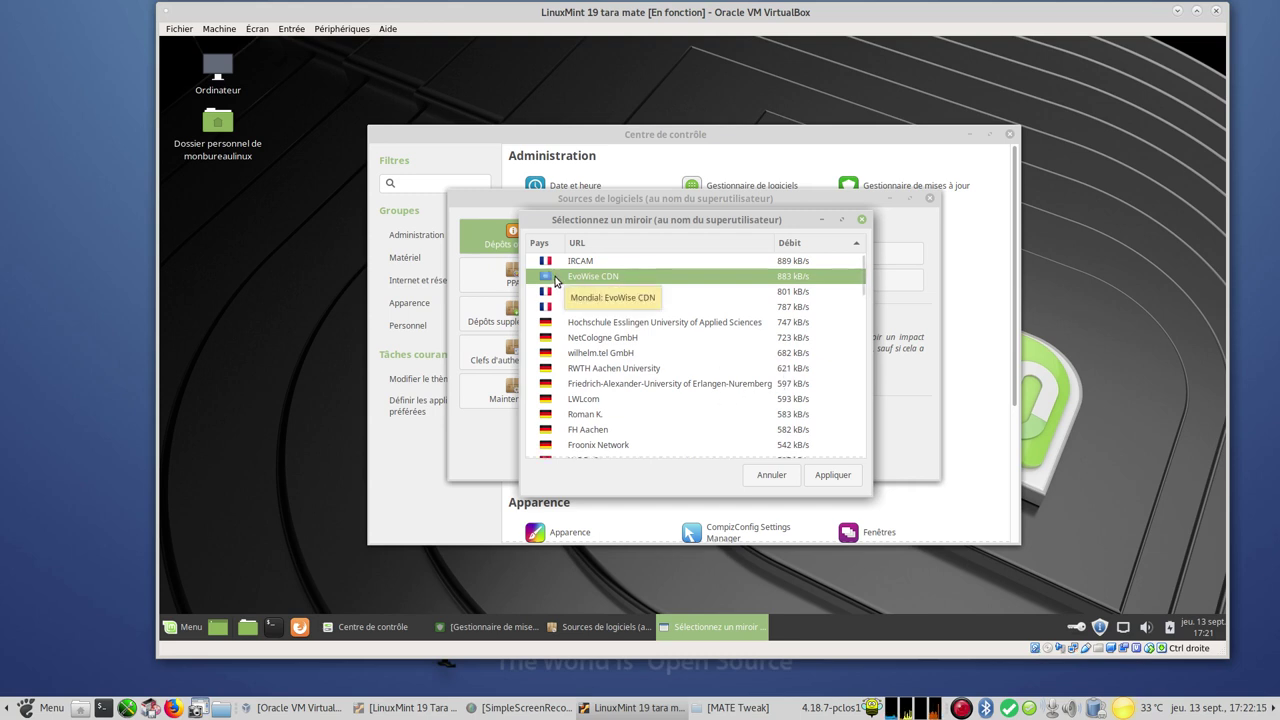
# Apply EvoWise, switch the Base (bionic) mirror to ubuntu.univ-reims.fr, apply, and confirm the cache refresh
pyautogui.click(833, 476)
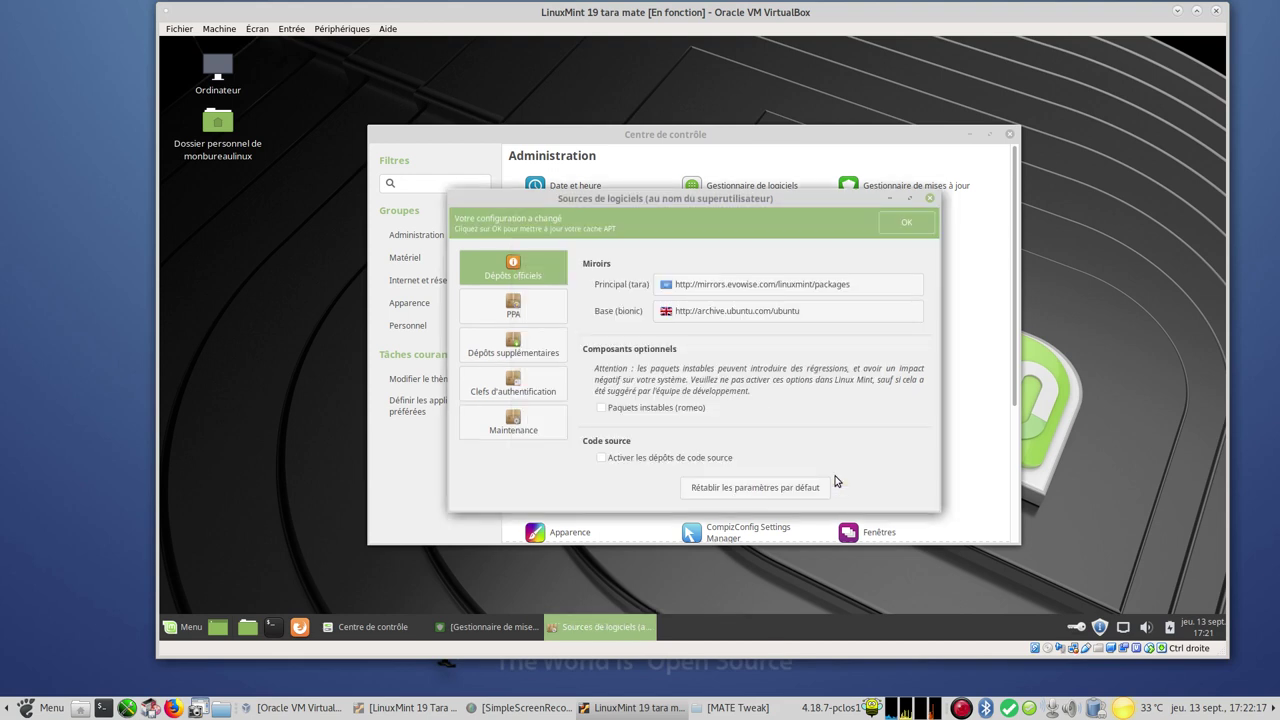
pyautogui.click(720, 314)
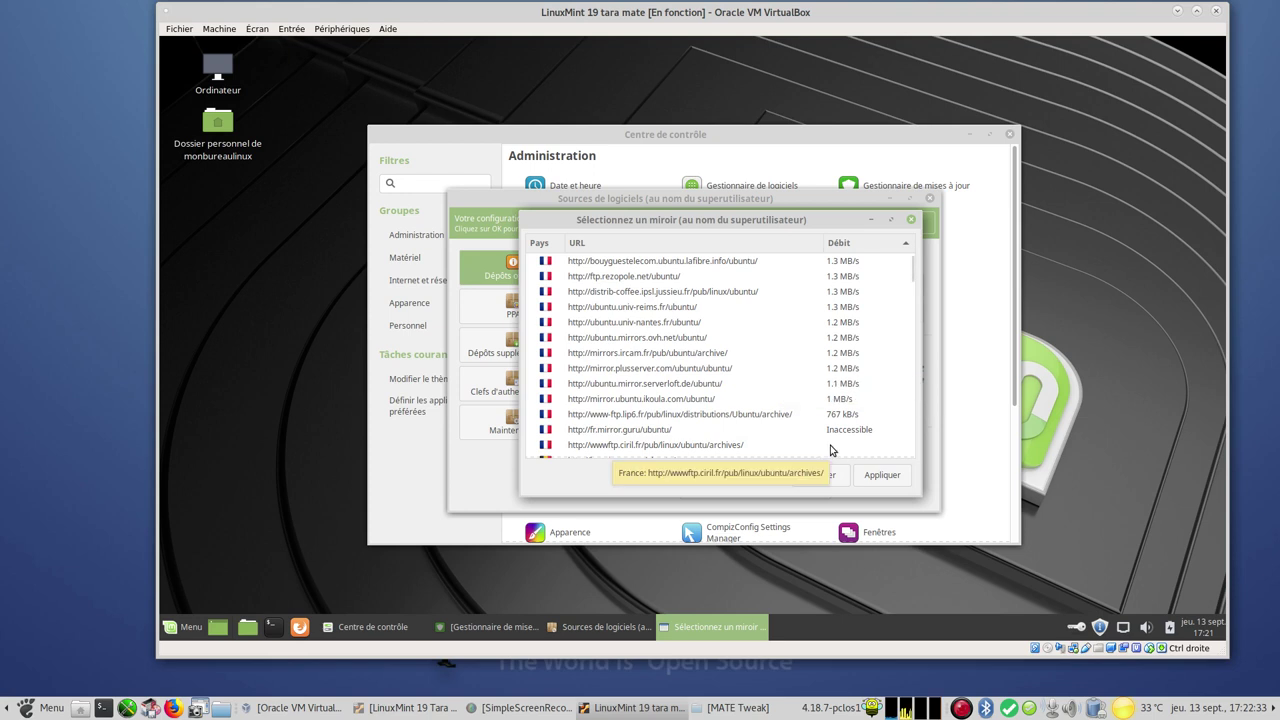
pyautogui.click(654, 311)
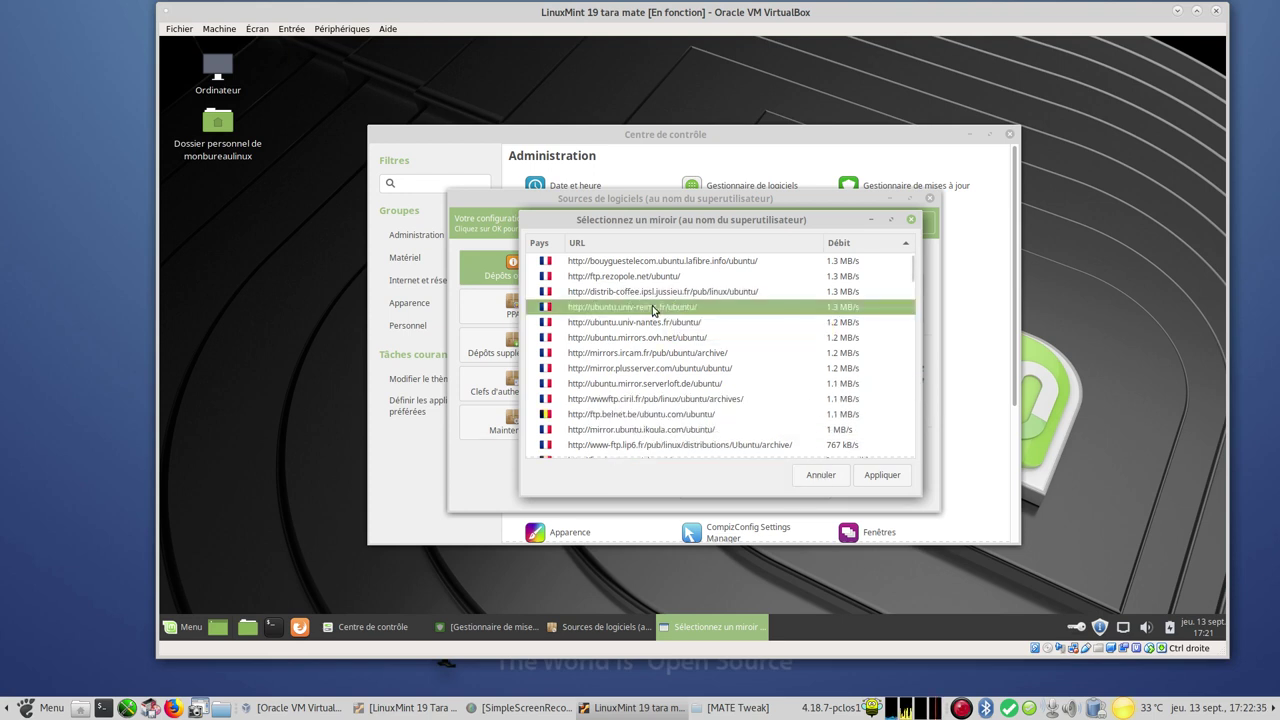
pyautogui.click(884, 476)
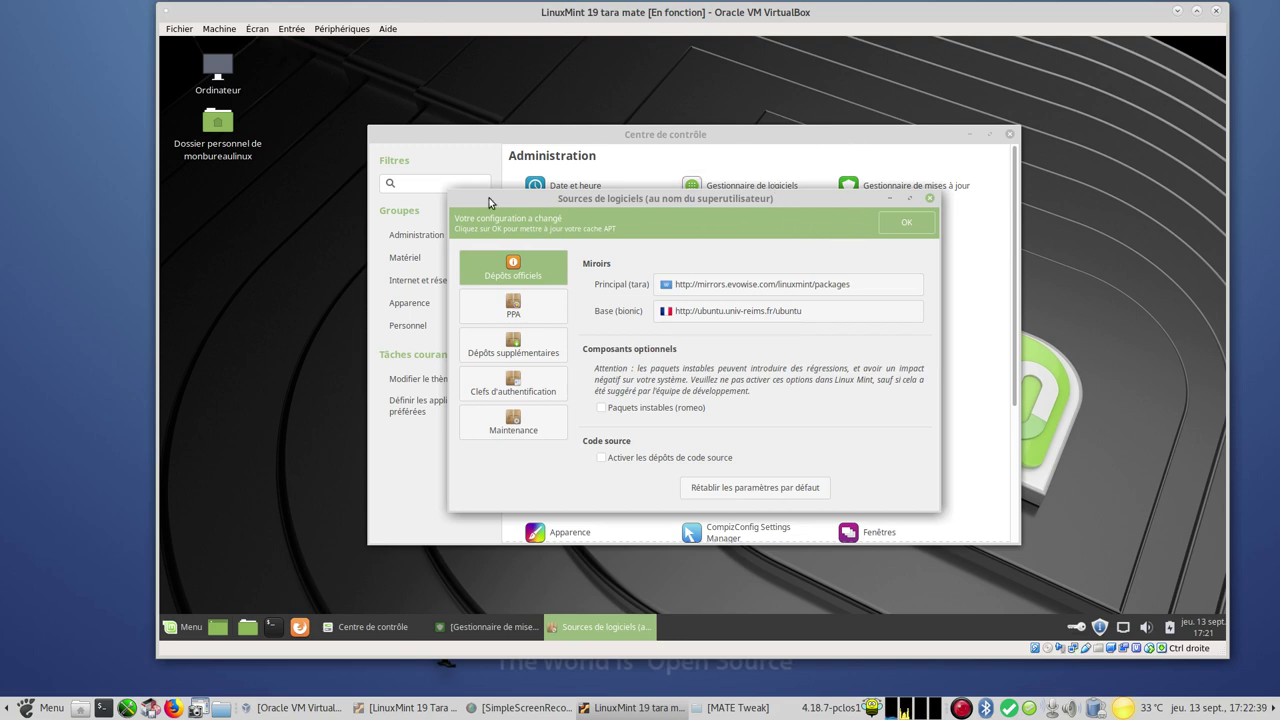
pyautogui.click(896, 223)
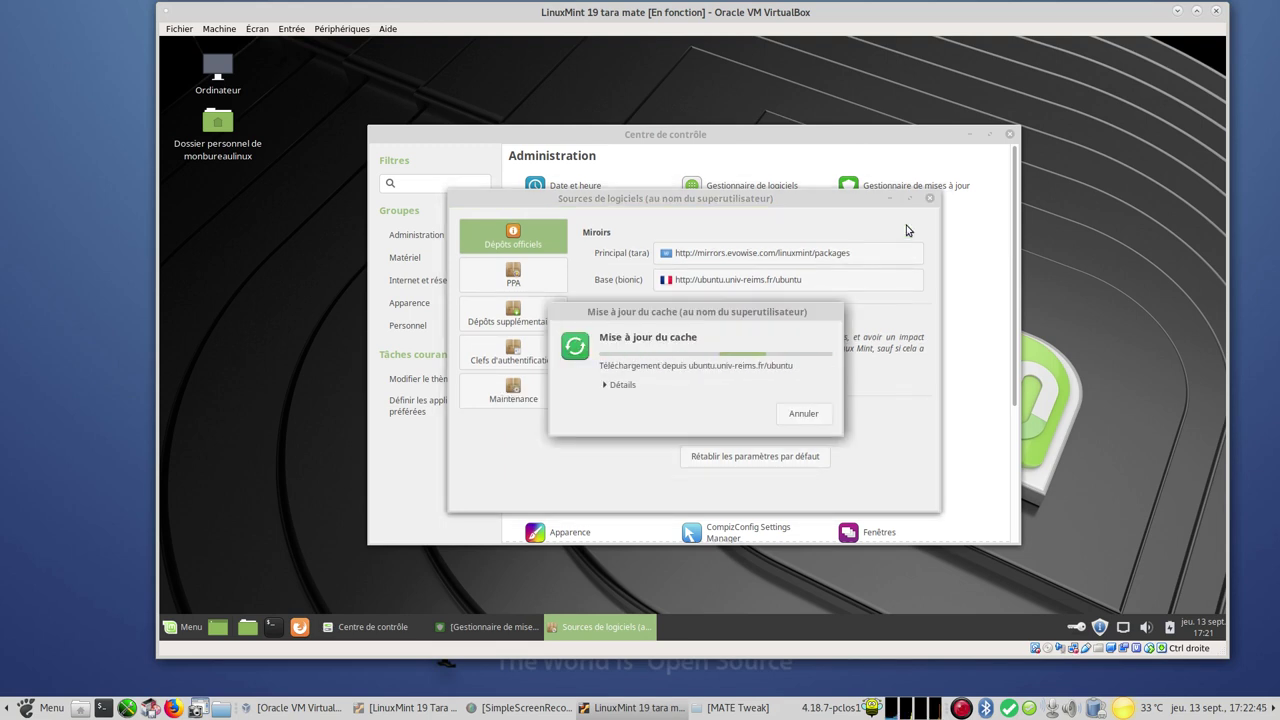
# Show the cache download details, then close Software Sources and minimize the Control Center once finished
pyautogui.click(605, 385)
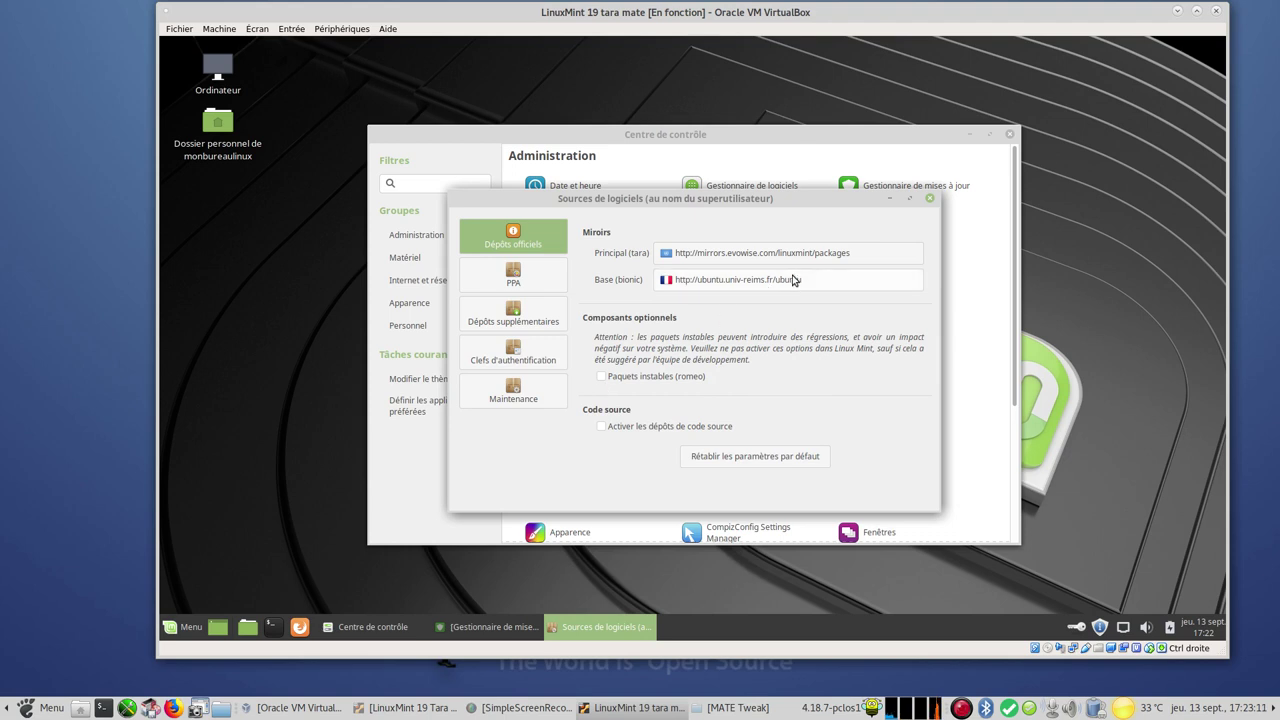
pyautogui.click(929, 199)
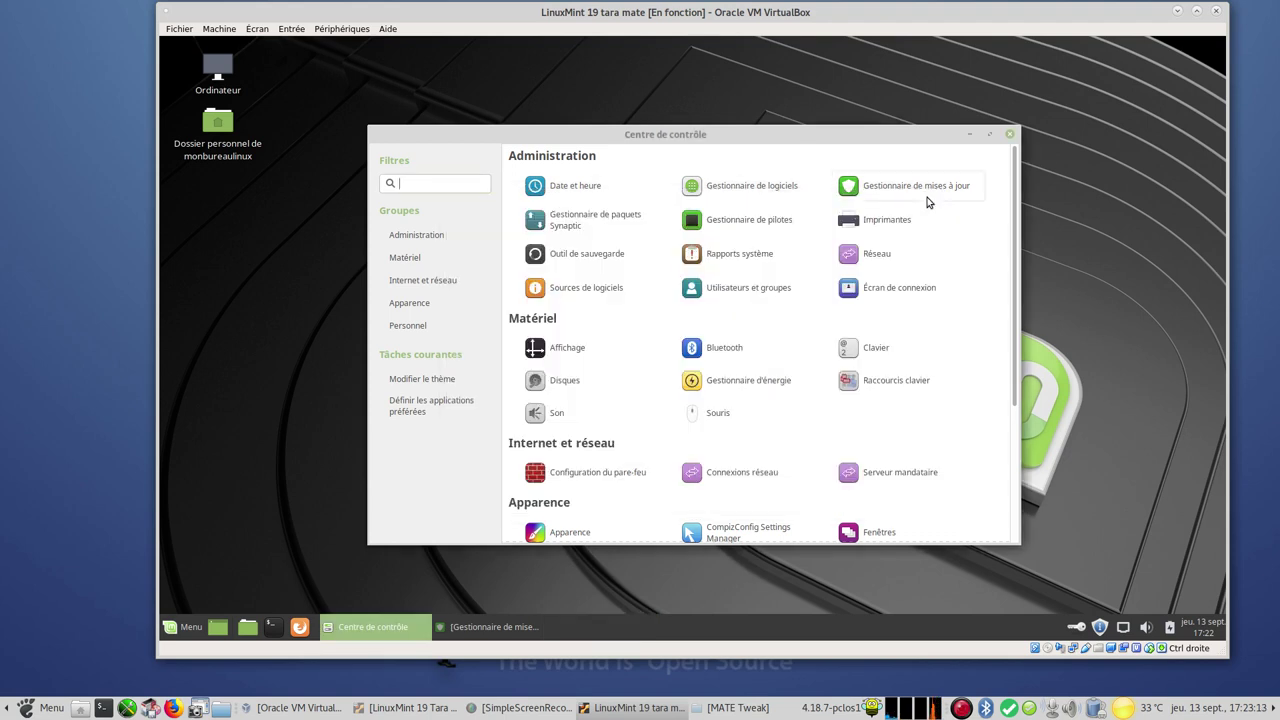
pyautogui.click(967, 135)
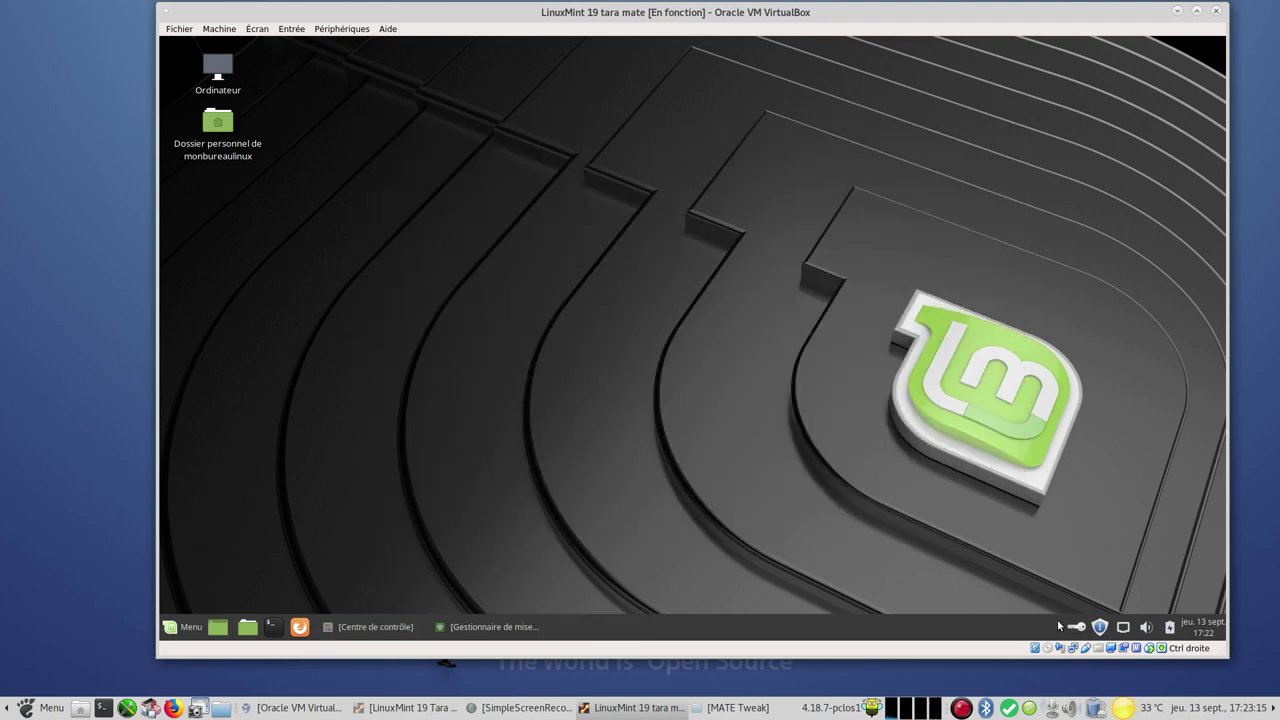
# Refresh the Update Manager, review mintupdate 5.4.1, and install it with the admin password
pyautogui.click(446, 631)
pyautogui.click(577, 135)
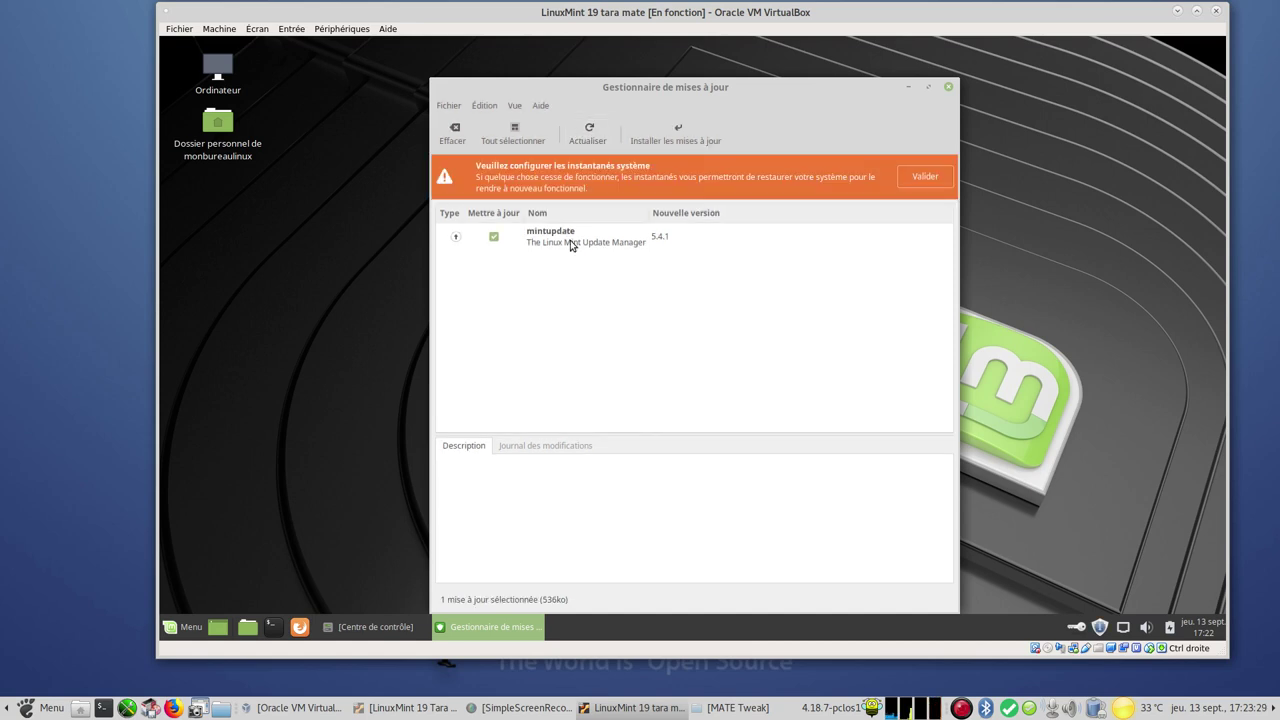
pyautogui.click(571, 243)
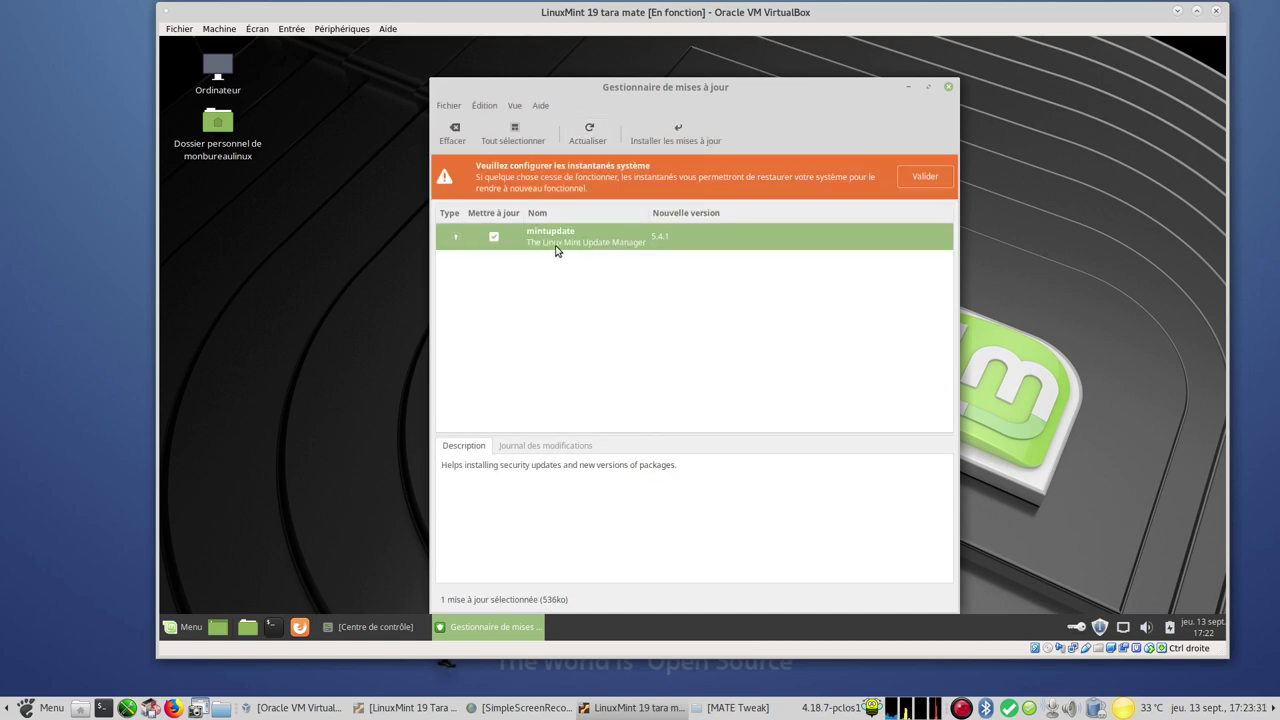
pyautogui.click(677, 141)
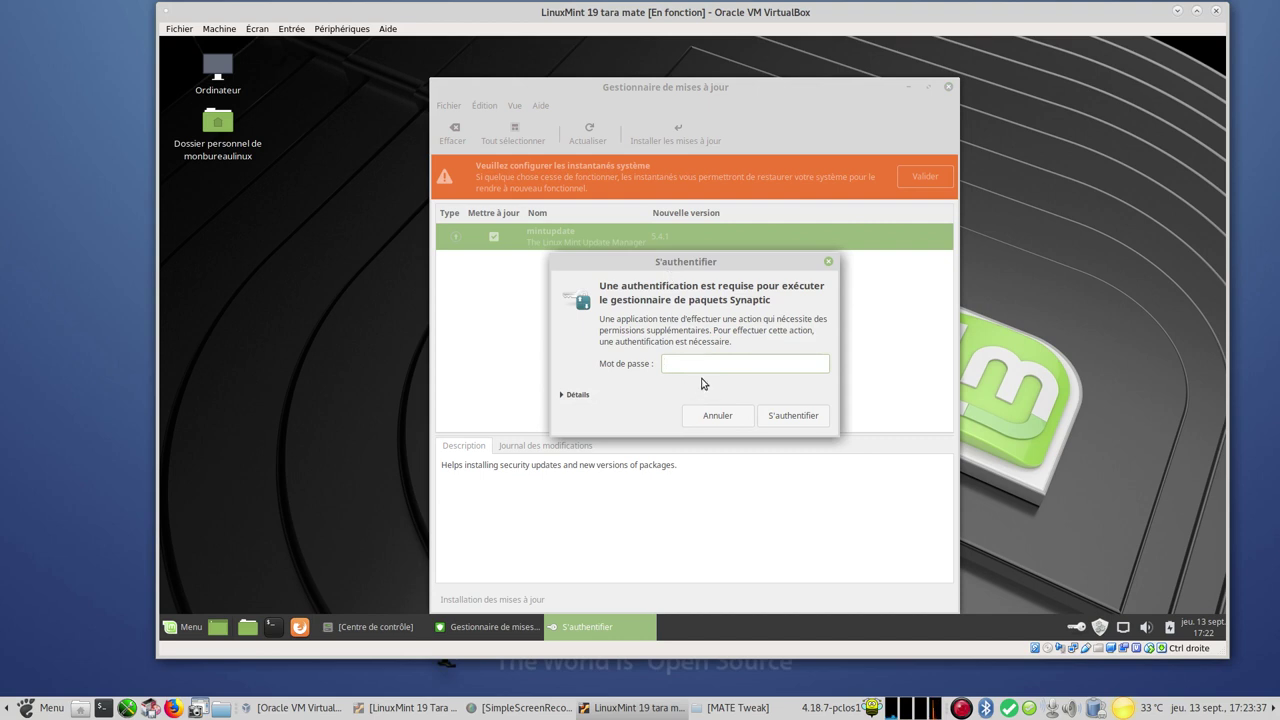
pyautogui.write('••••••••')
pyautogui.press('Return')
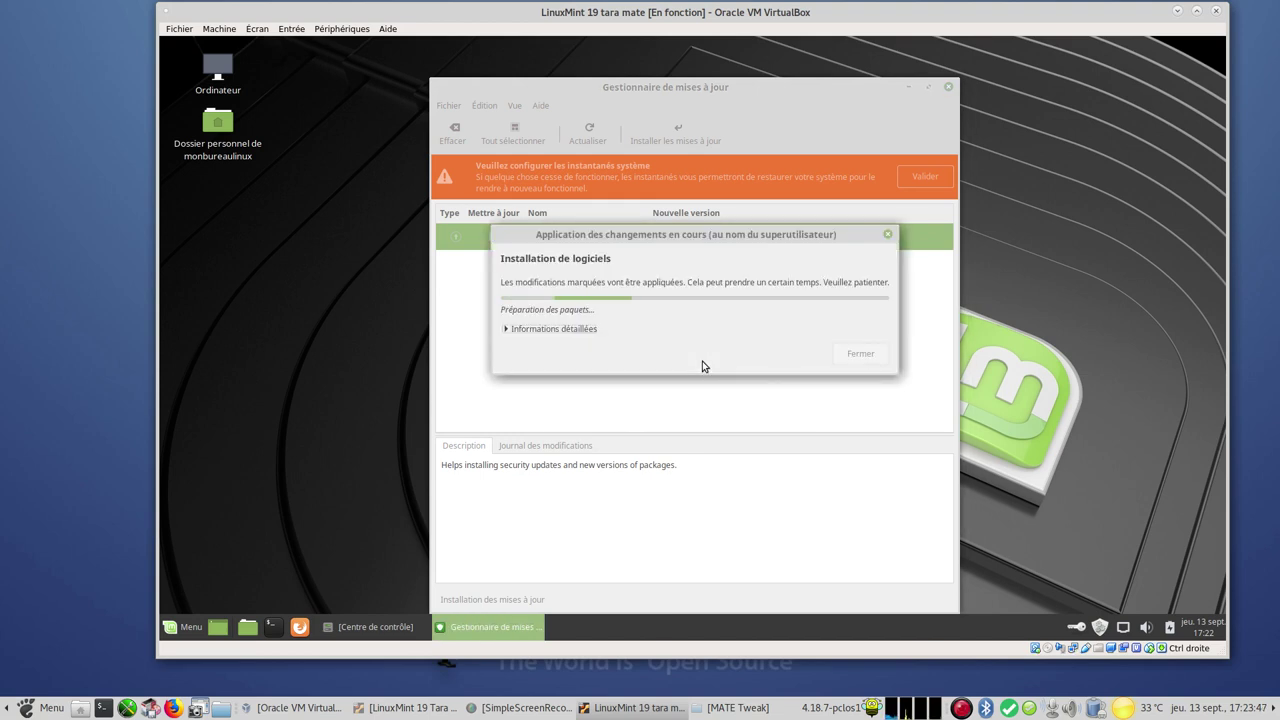
# Expand Informations détaillées to watch the mintupdate self-update install
pyautogui.click(505, 330)
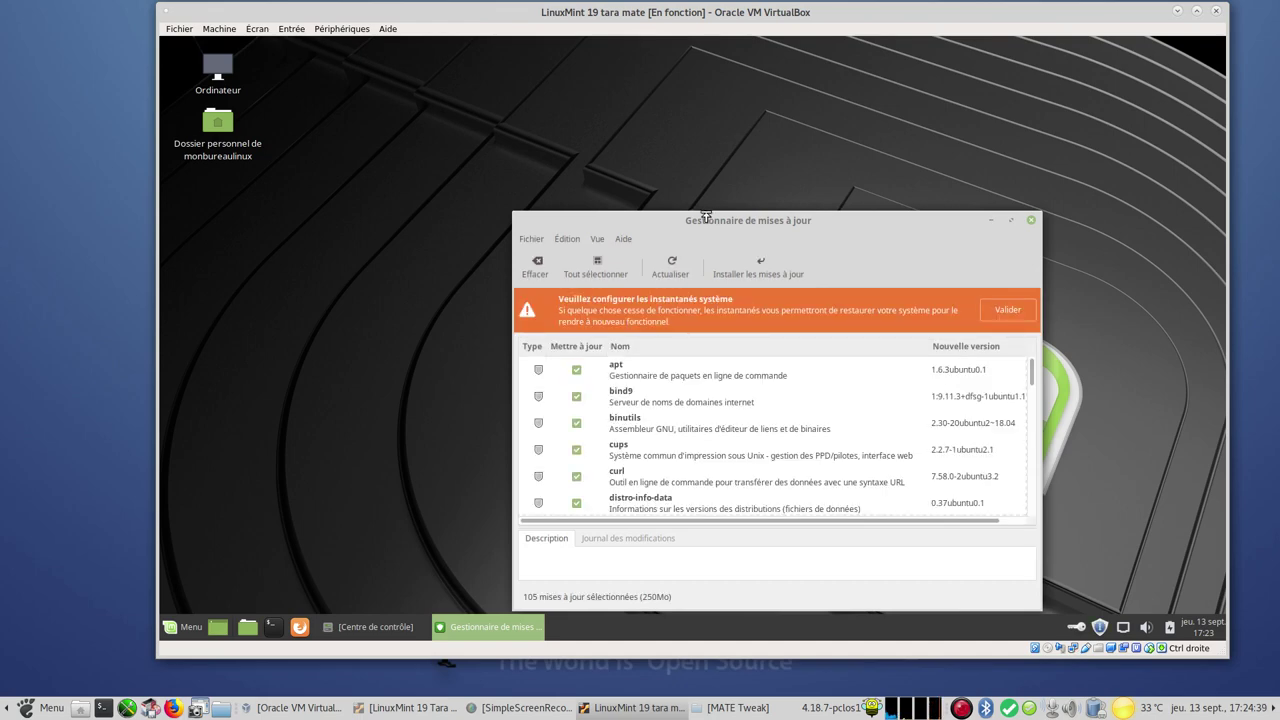
# Maximize the Update Manager and enlarge the update list over the description pane
pyautogui.moveTo(662, 220); pyautogui.dragTo(591, 136)
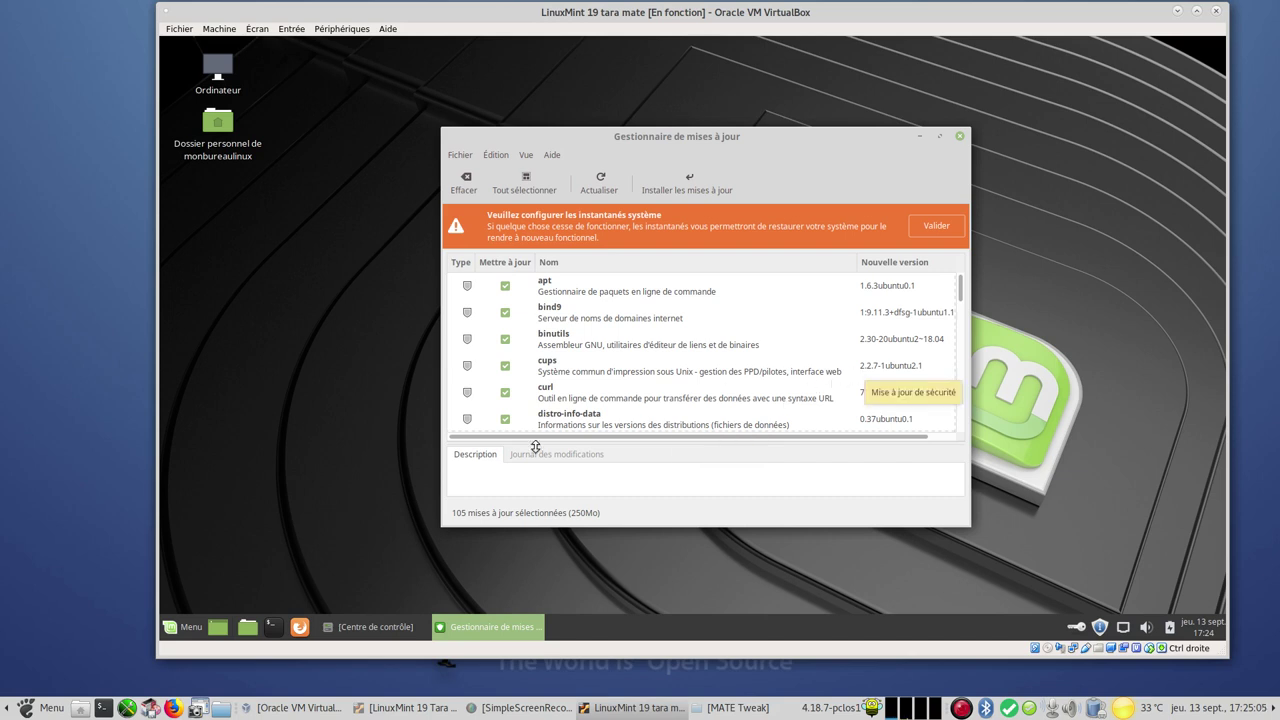
pyautogui.scroll(-3, 823, 343)
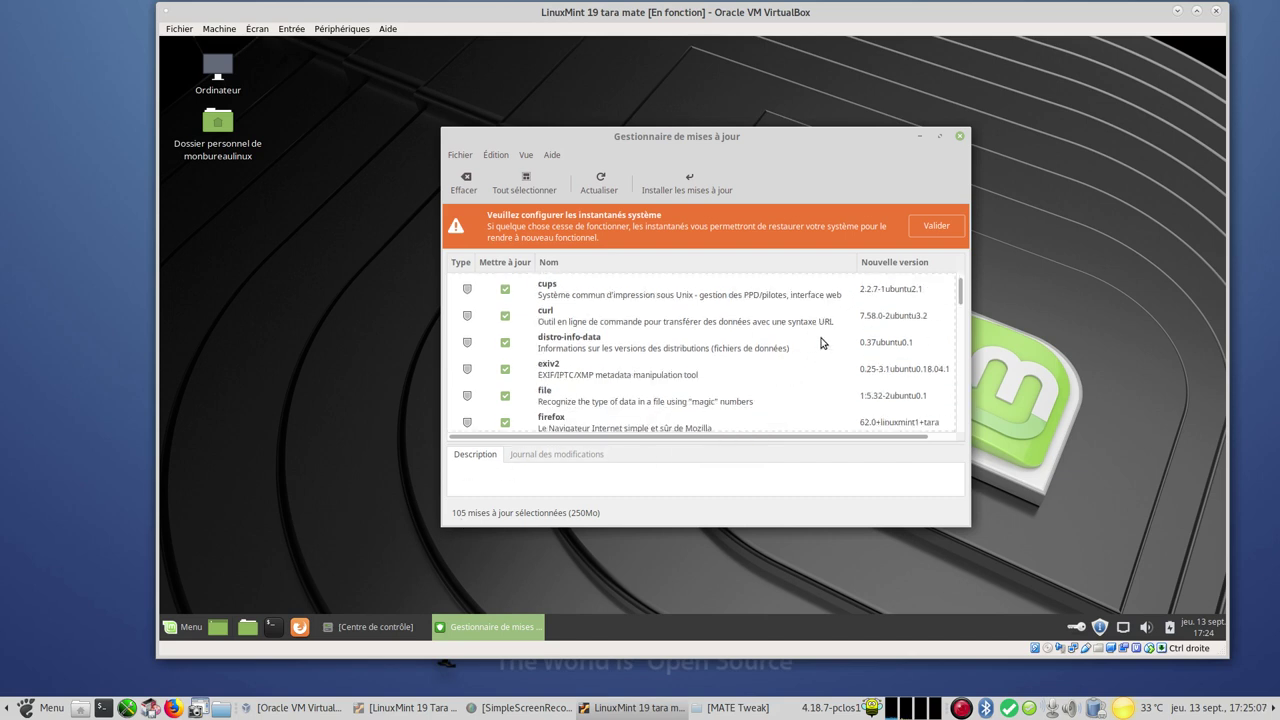
pyautogui.click(940, 133)
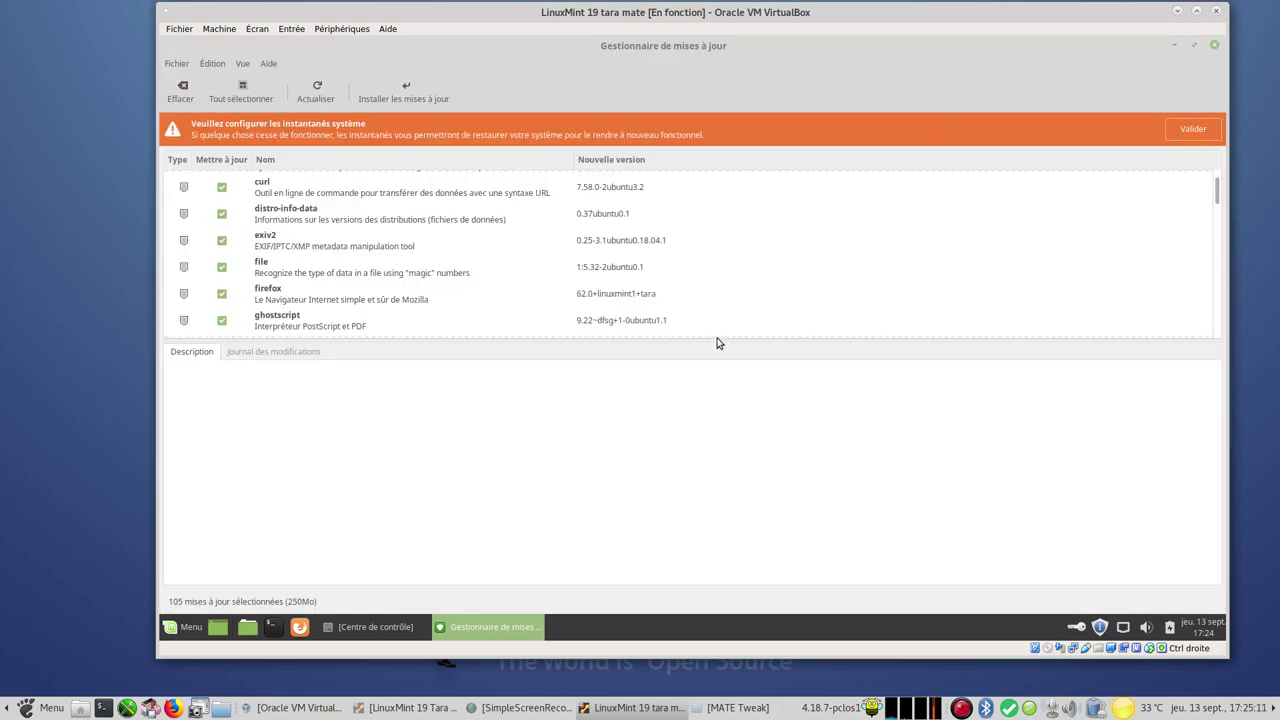
pyautogui.moveTo(717, 347); pyautogui.dragTo(714, 580)
# Scroll through the 105 ticked updates (250Mo) from dkms down to xorg
pyautogui.scroll(-5, 731, 327)
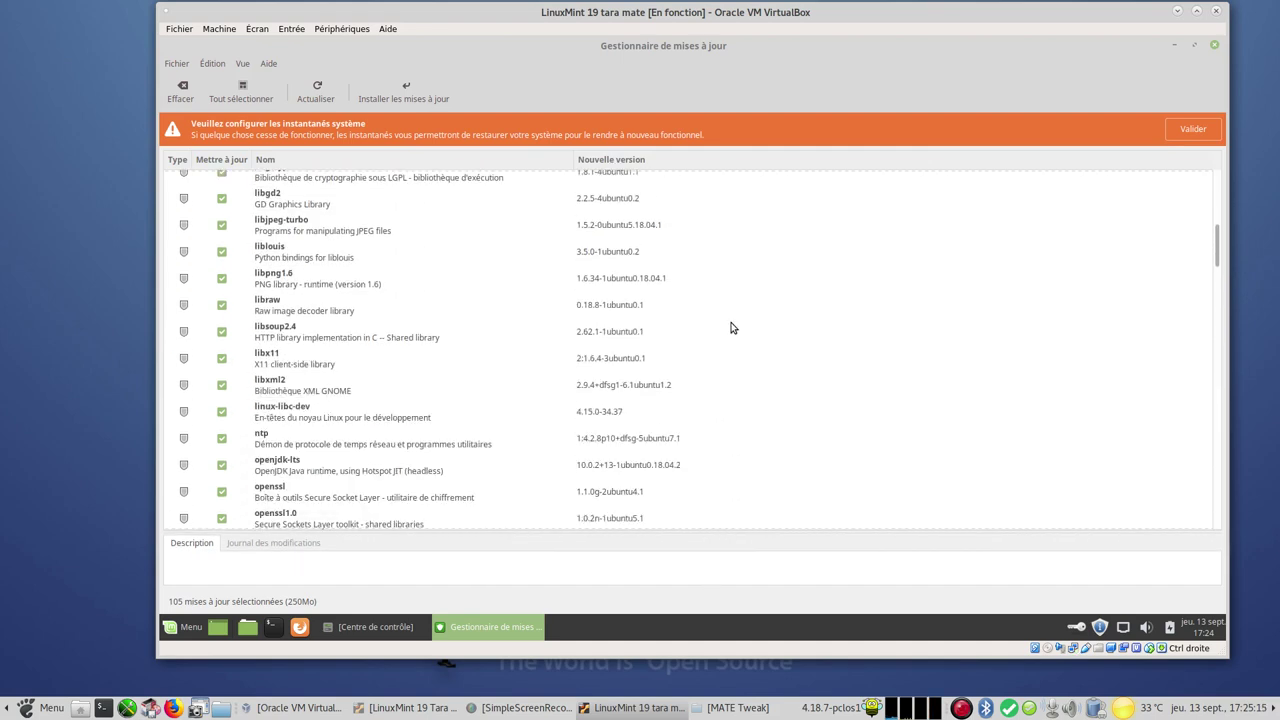
pyautogui.scroll(-5, 731, 327)
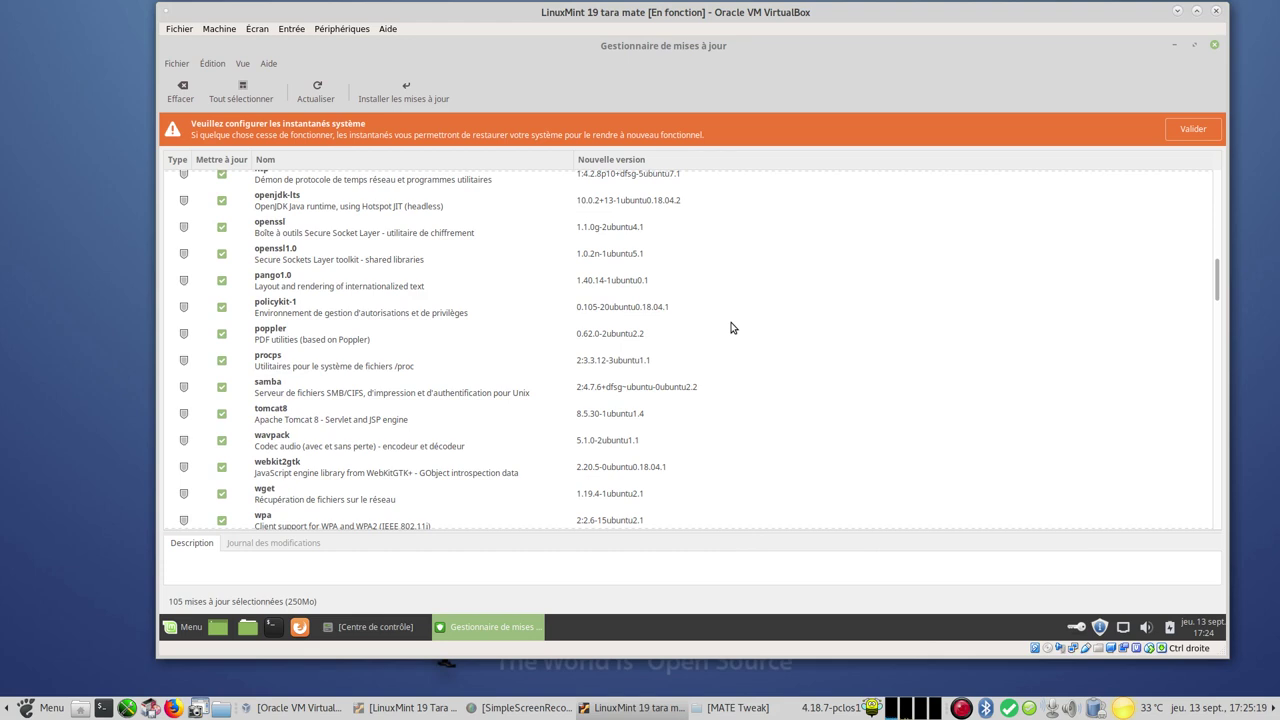
pyautogui.scroll(-5, 731, 327)
pyautogui.scroll(-5, 731, 328)
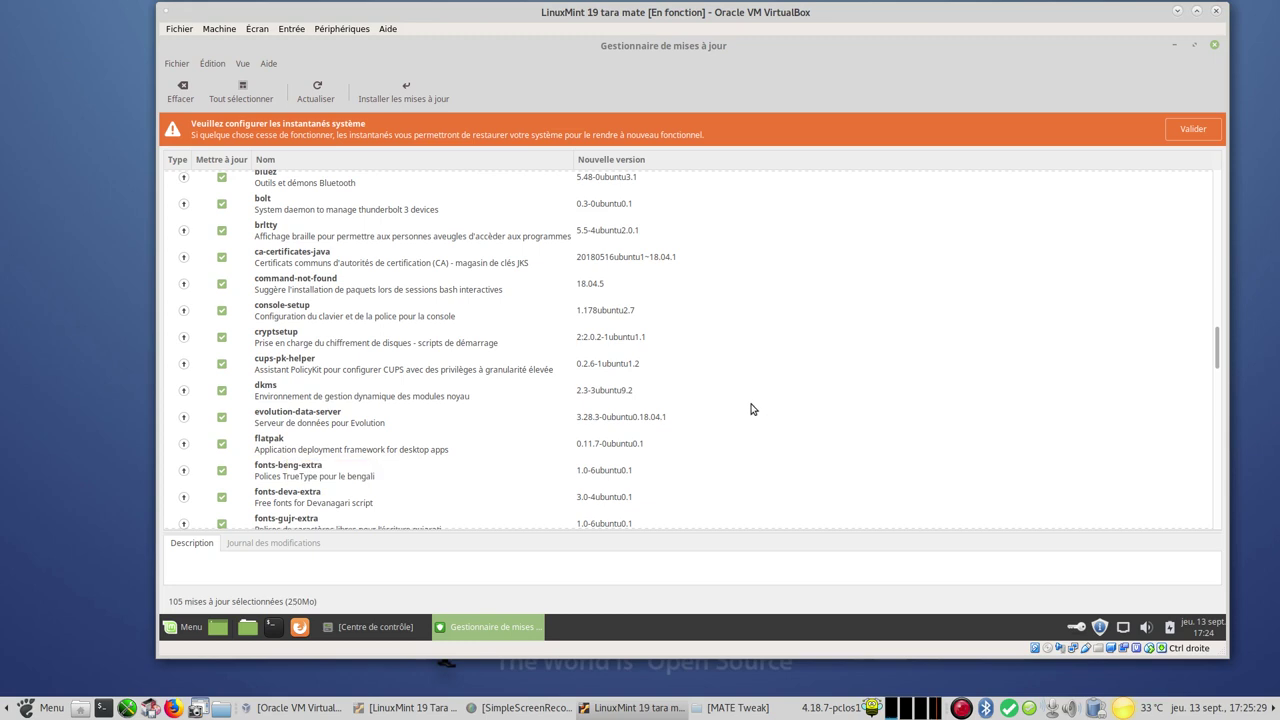
pyautogui.scroll(-6, 752, 409)
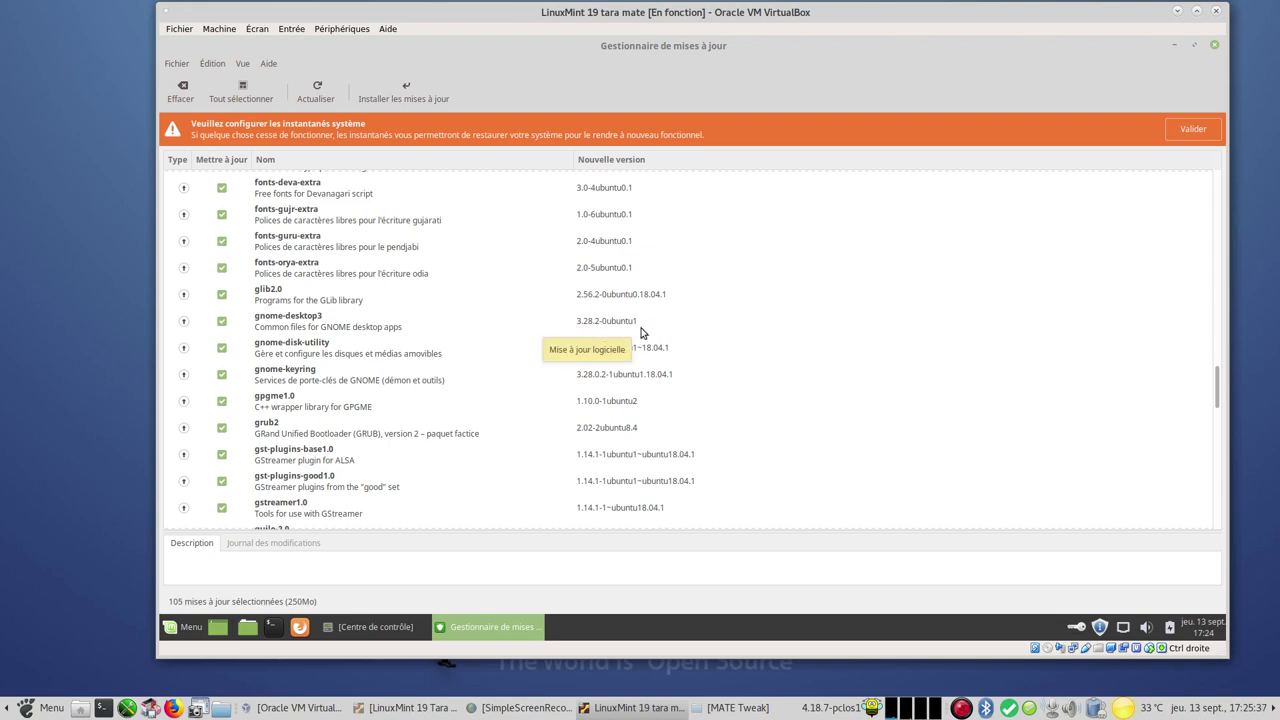
pyautogui.scroll(-7, 724, 346)
pyautogui.scroll(-4, 724, 346)
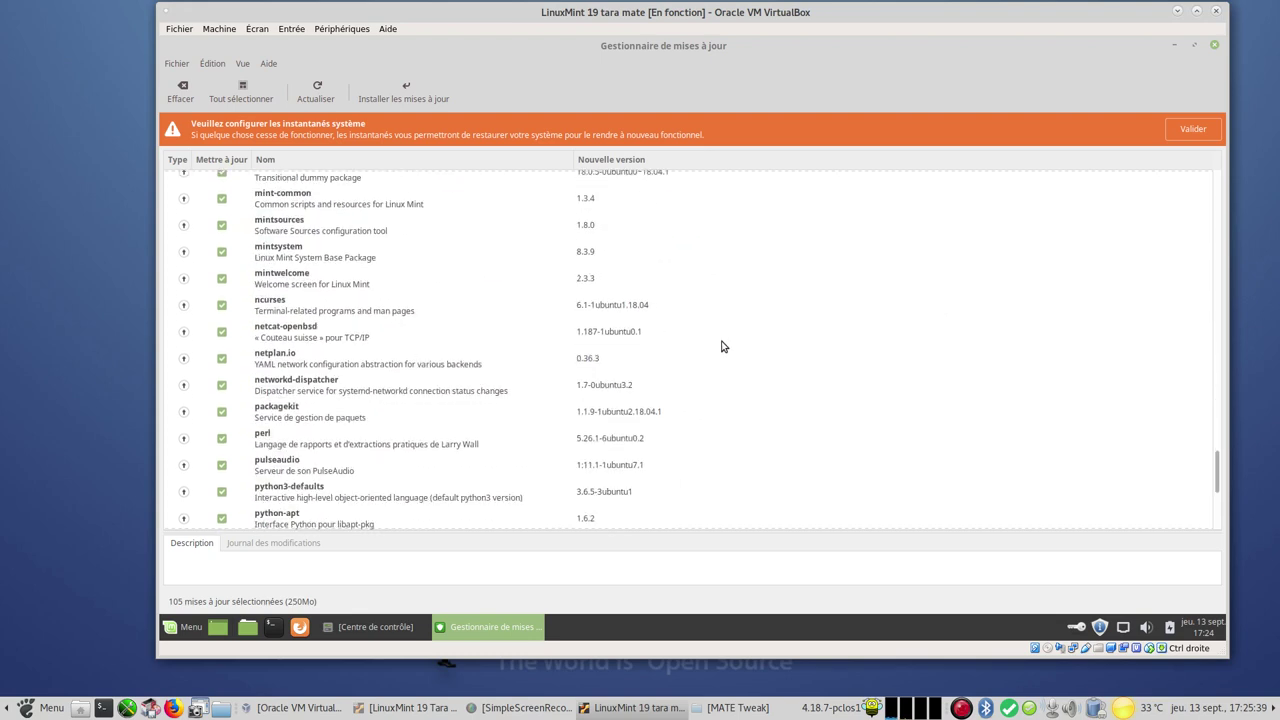
pyautogui.scroll(-5, 724, 346)
pyautogui.scroll(10, 724, 346)
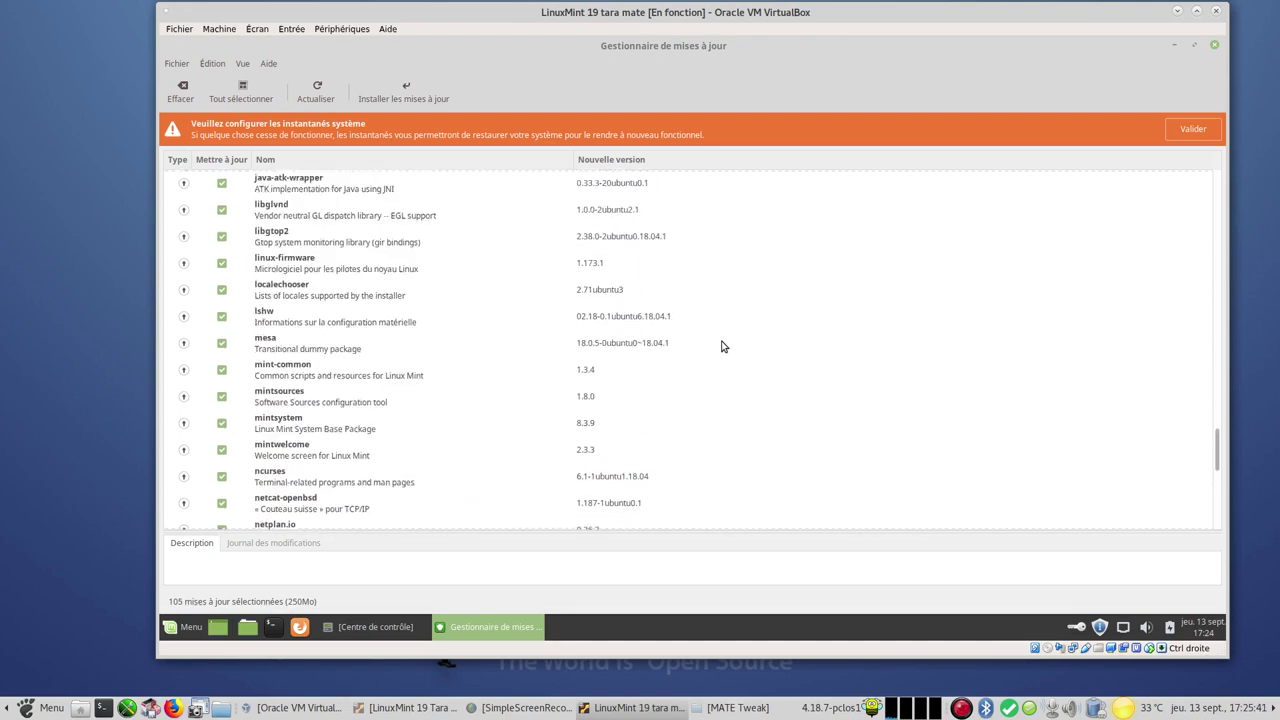
pyautogui.scroll(-3, 724, 346)
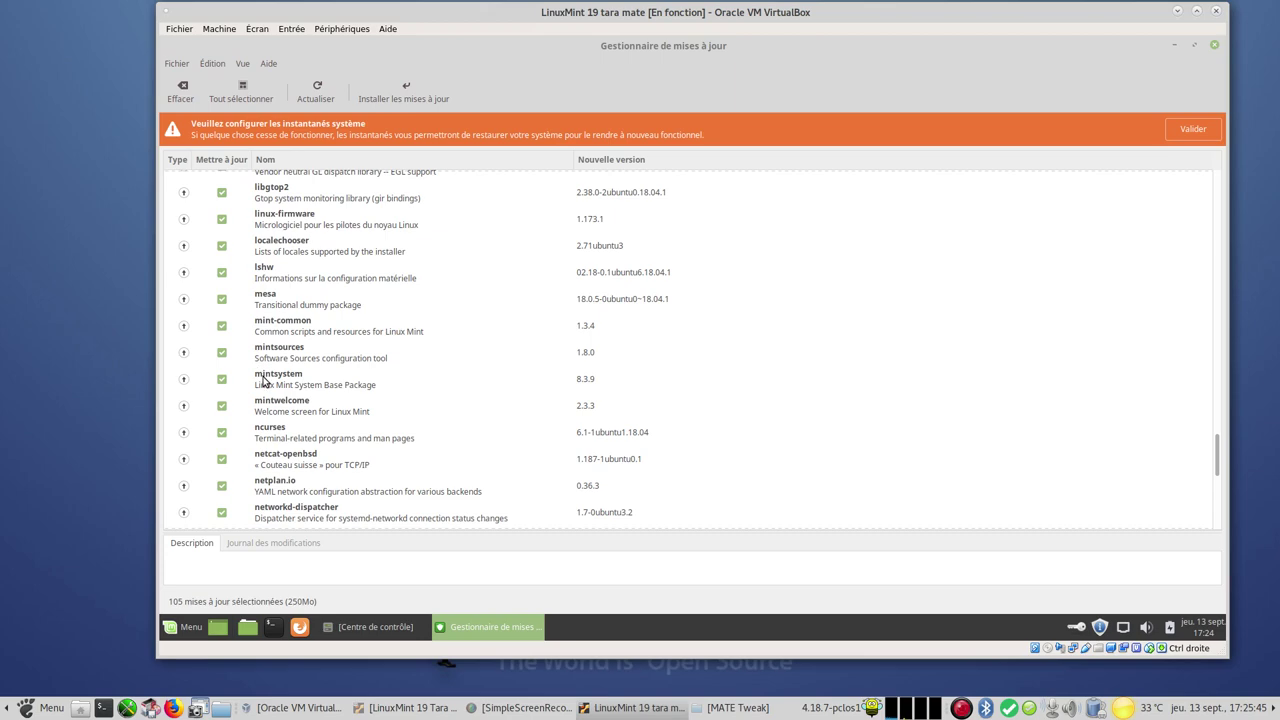
pyautogui.scroll(-5, 723, 394)
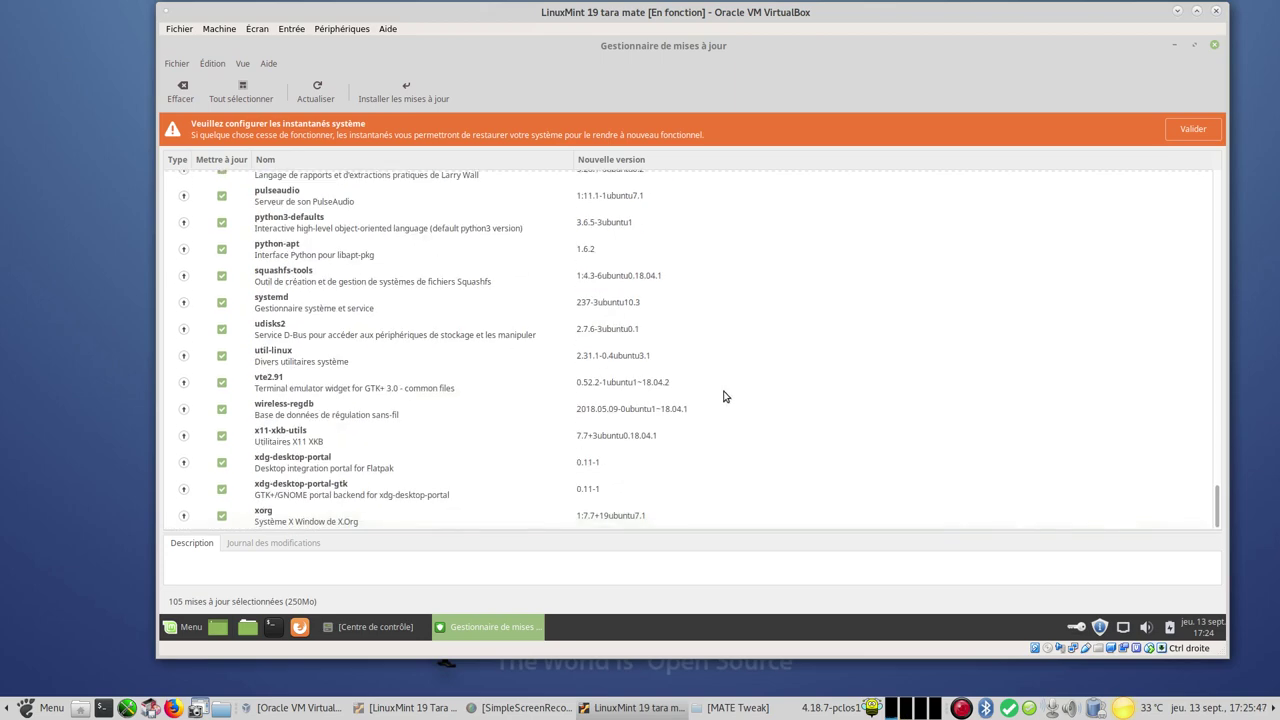
pyautogui.scroll(15, 740, 289)
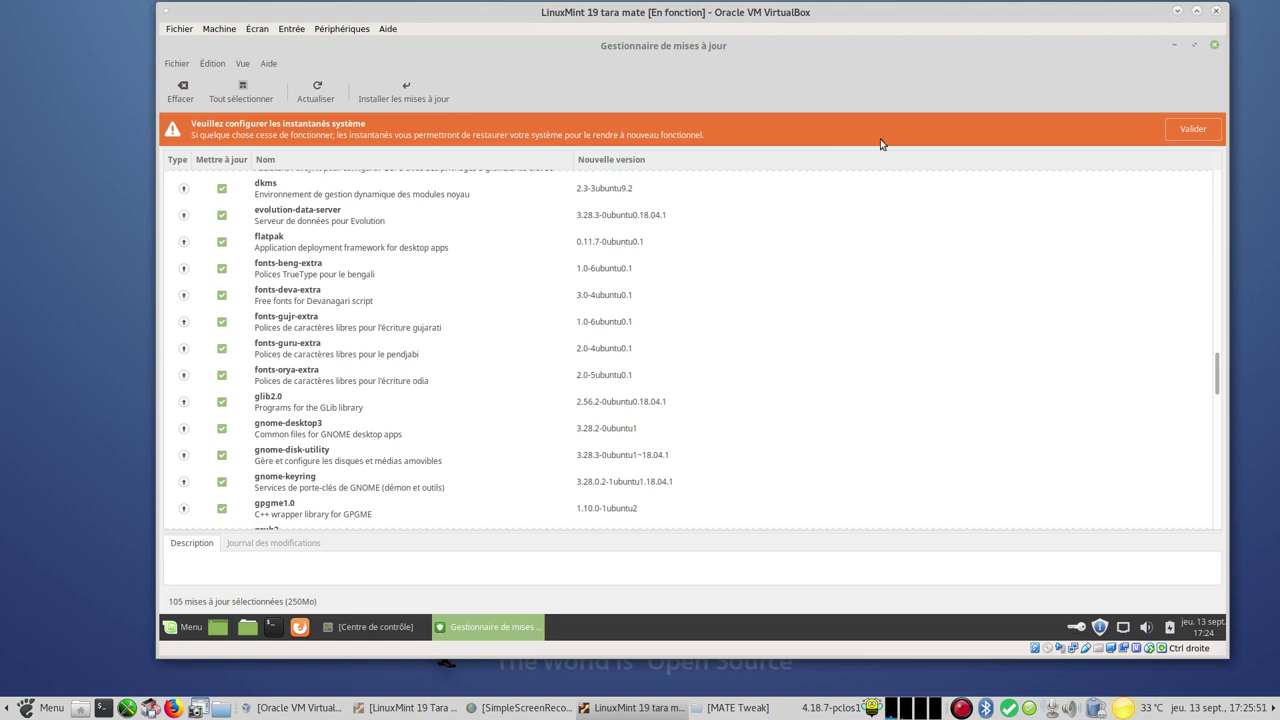
# Close the Update Manager and shut down the guest via Menu > Quitter > Éteindre
pyautogui.click(1214, 47)
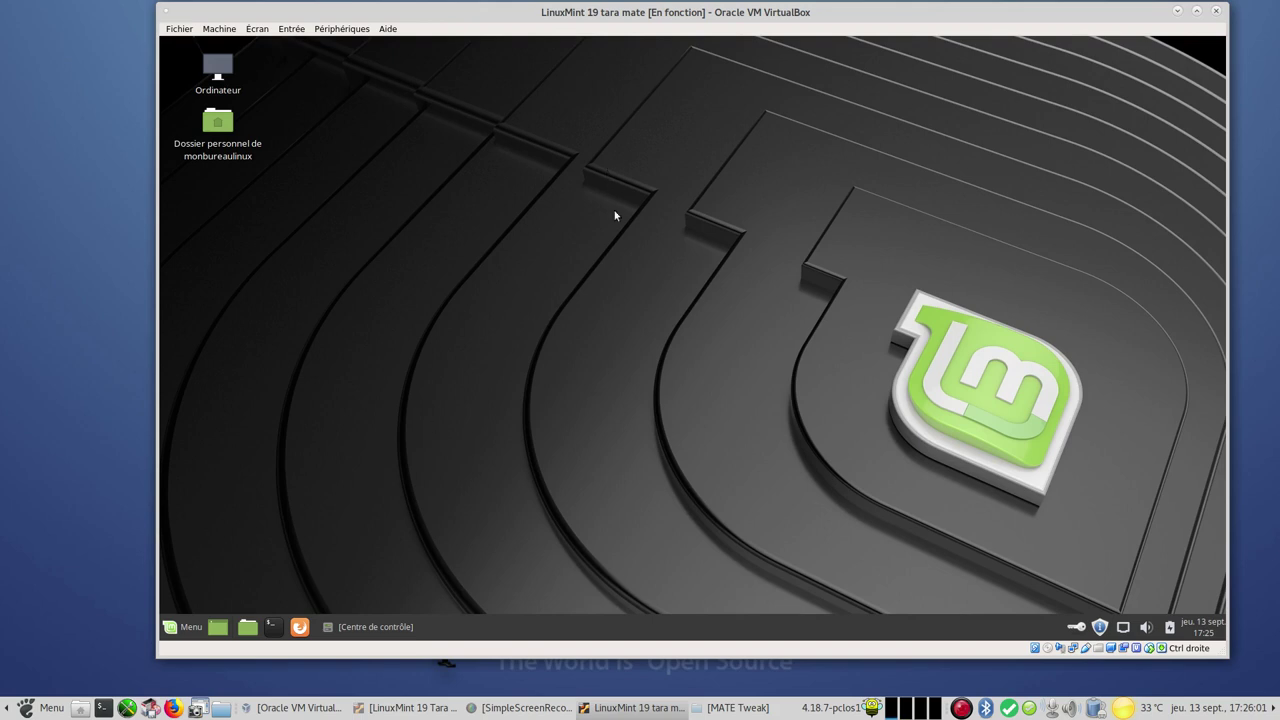
pyautogui.click(191, 627)
pyautogui.click(197, 602)
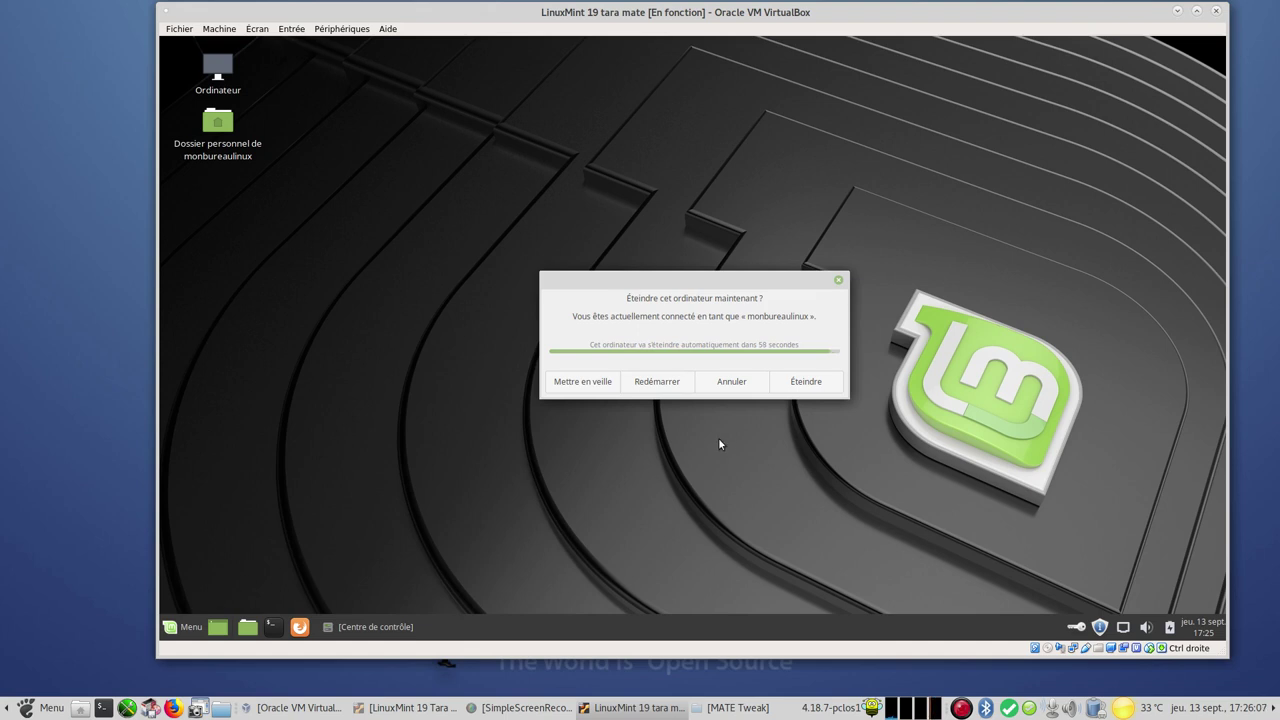
pyautogui.click(804, 382)
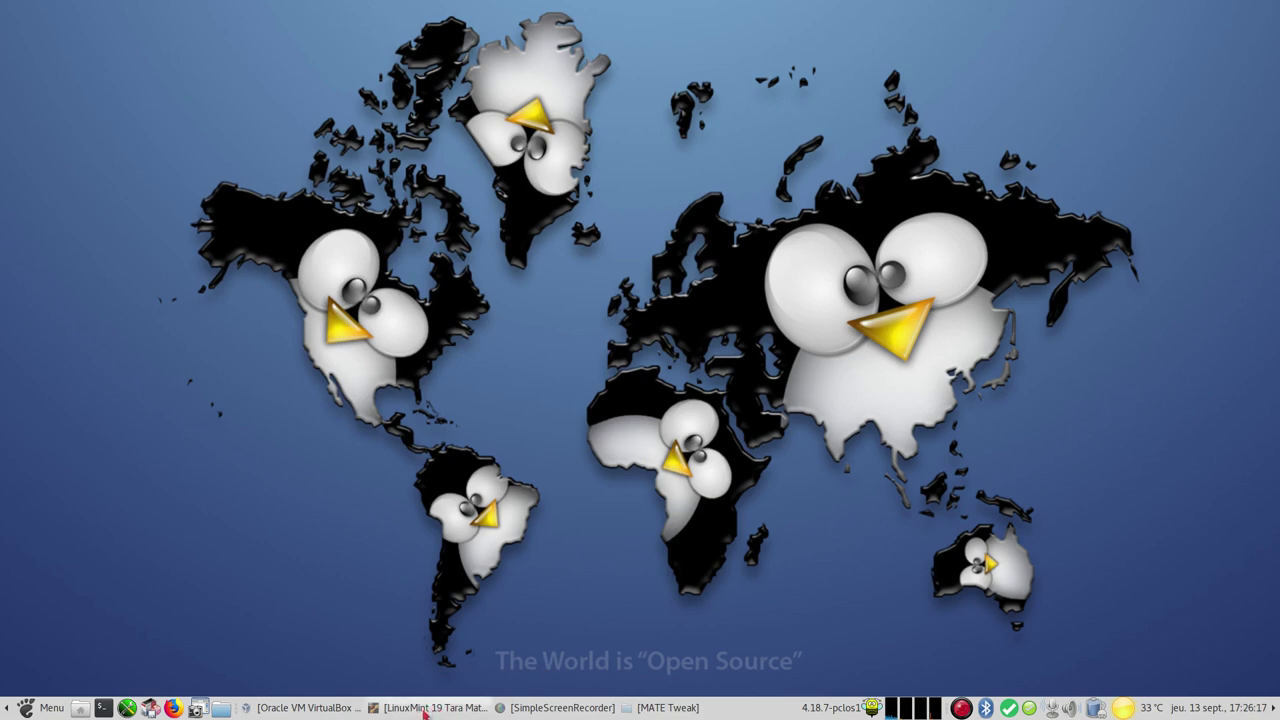
# Restore the LinuxMint 19 Tara Mate VM and log in with the account password
pyautogui.click(424, 708)
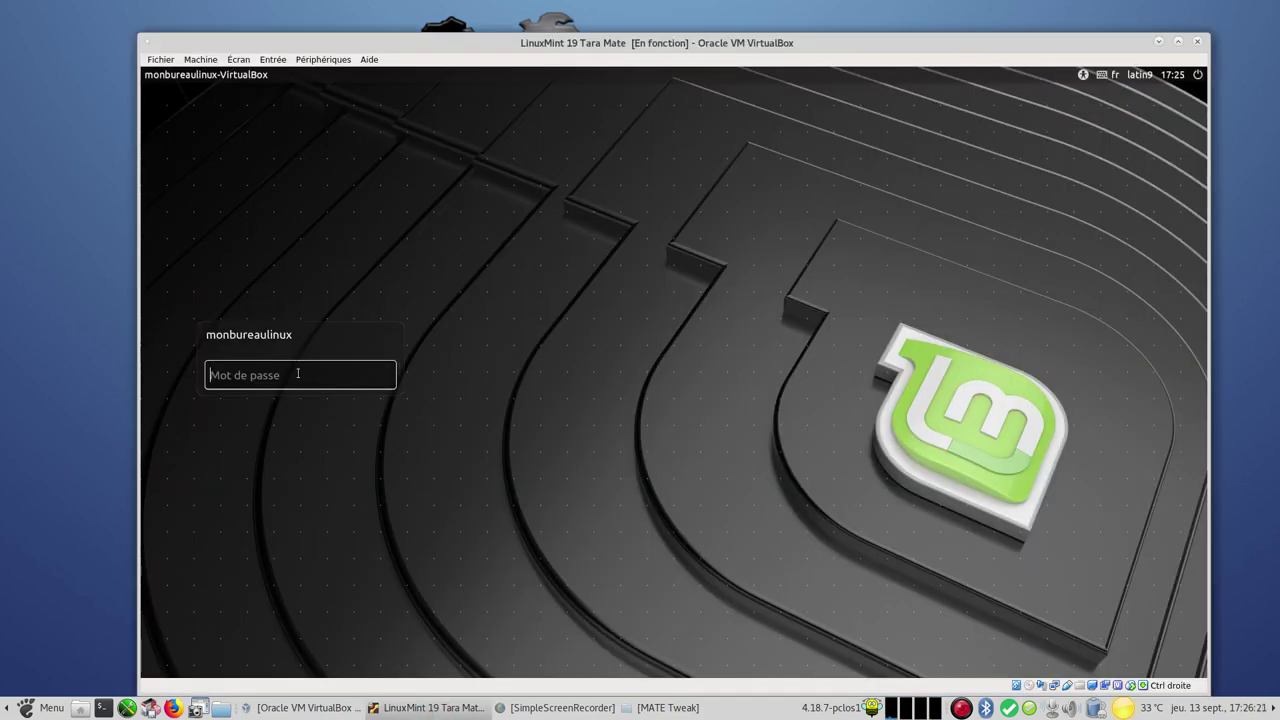
pyautogui.write('****')
pyautogui.press('Return')
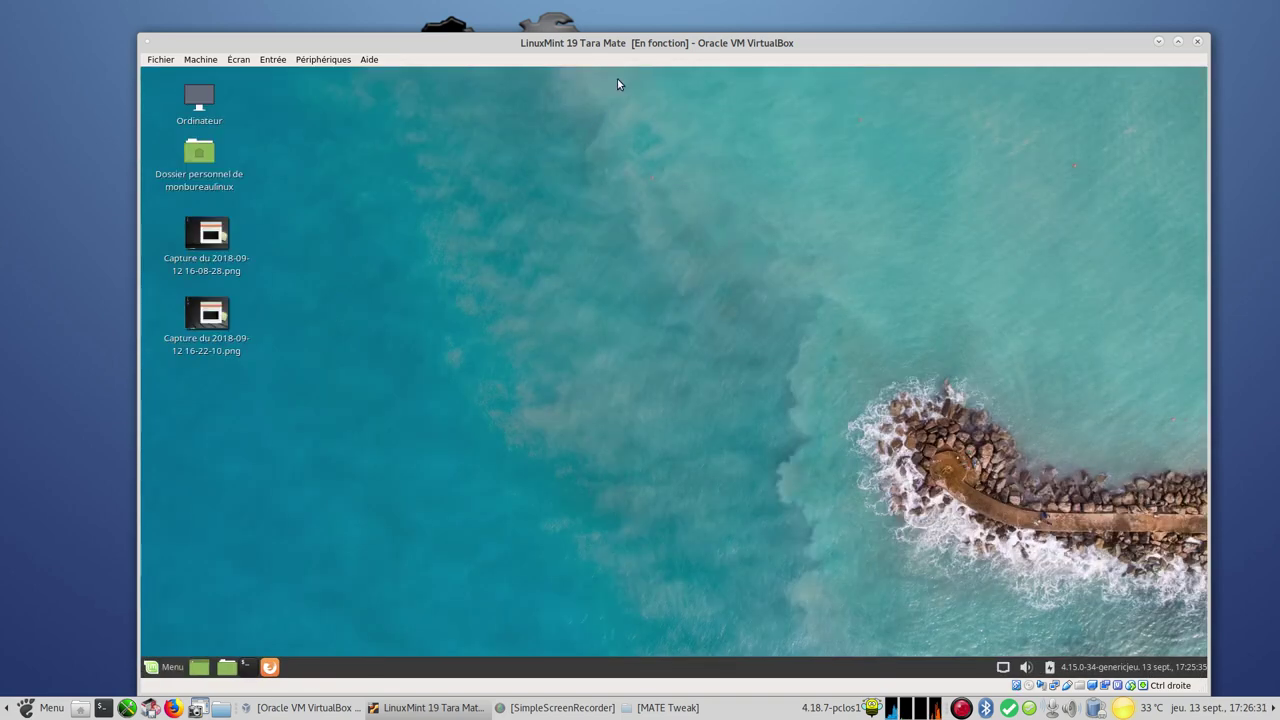
pyautogui.moveTo(633, 50); pyautogui.dragTo(629, 28)
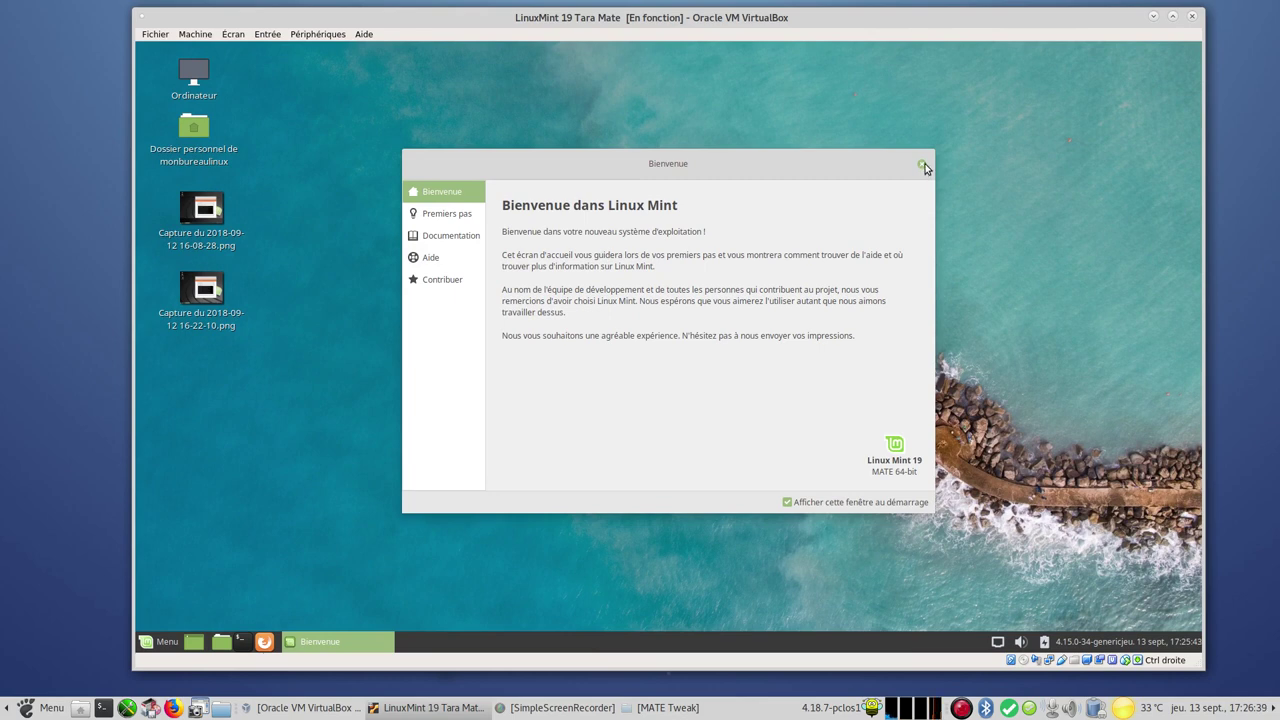
# Close the welcome window, launch System Monitor from favourites and view its Système summary
pyautogui.click(922, 165)
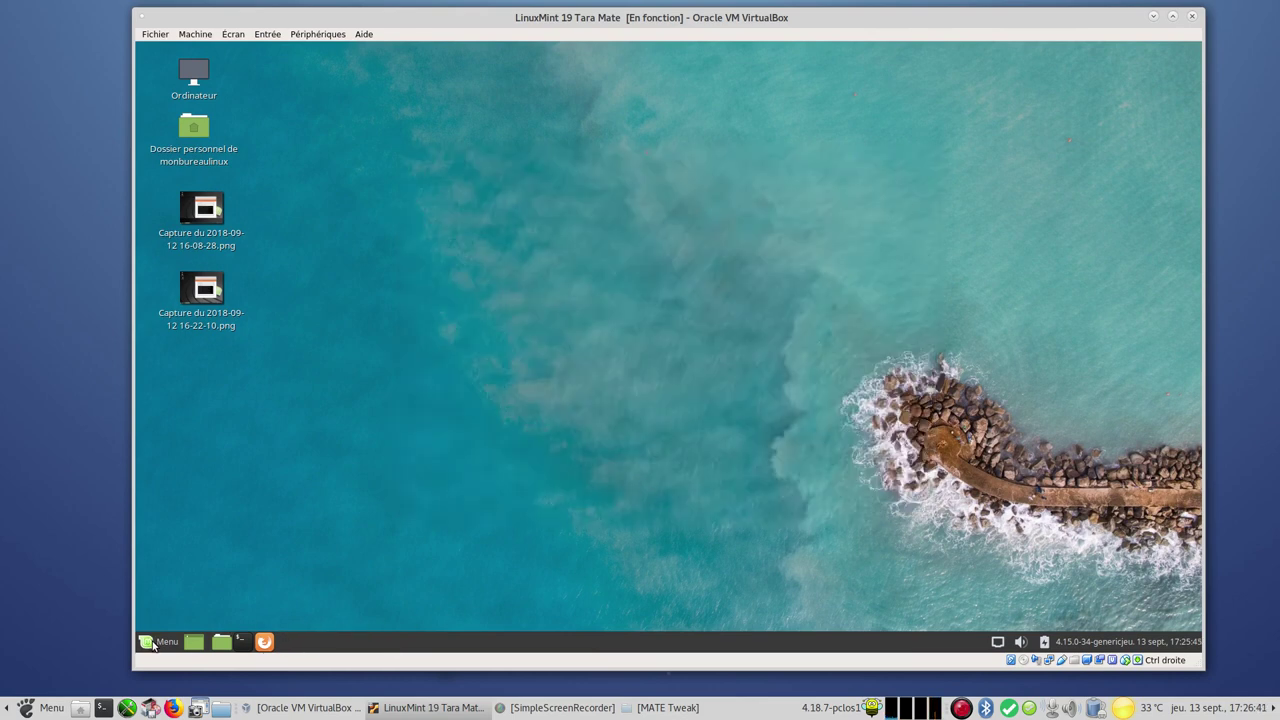
pyautogui.click(155, 642)
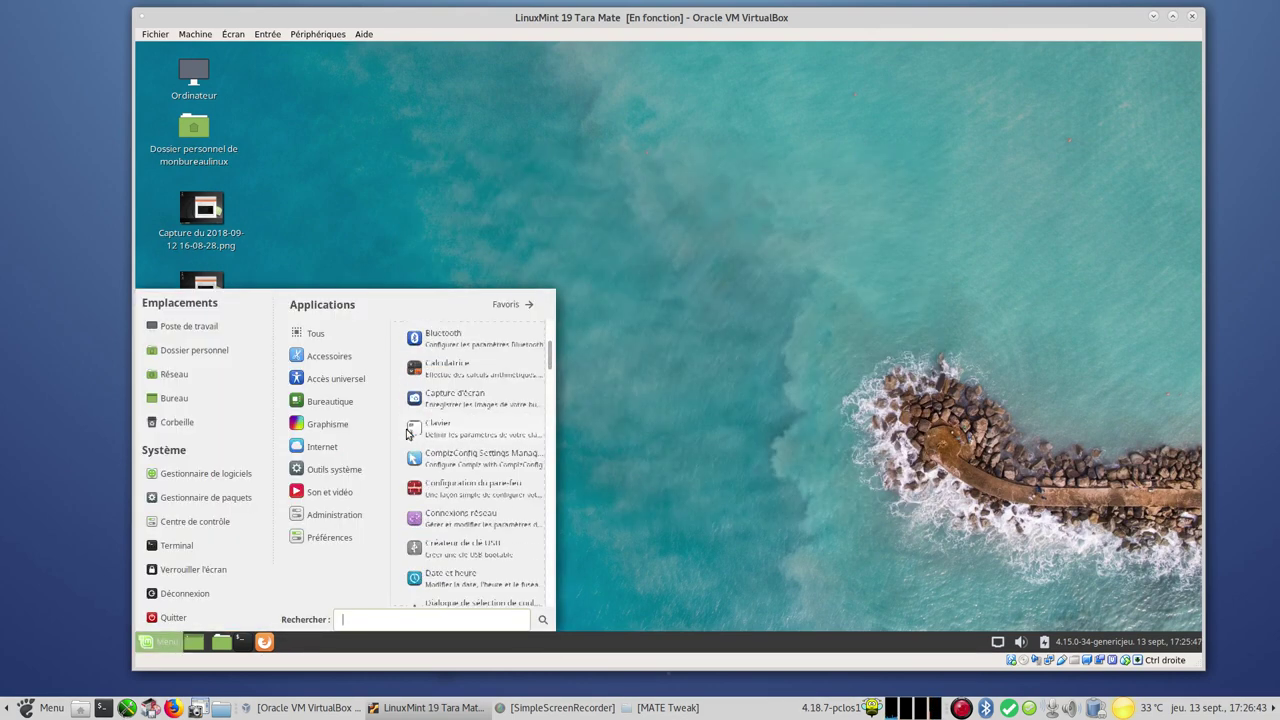
pyautogui.moveTo(334, 514)
pyautogui.scroll(-3, 418, 541)
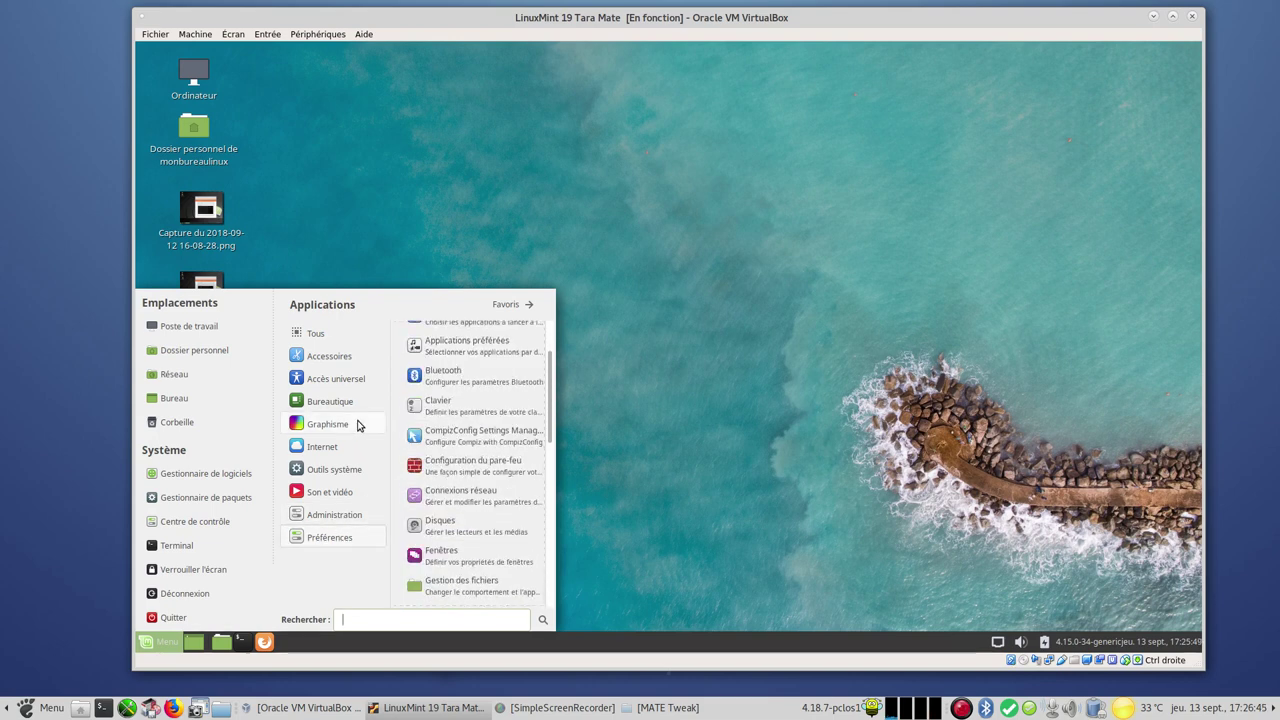
pyautogui.click(499, 310)
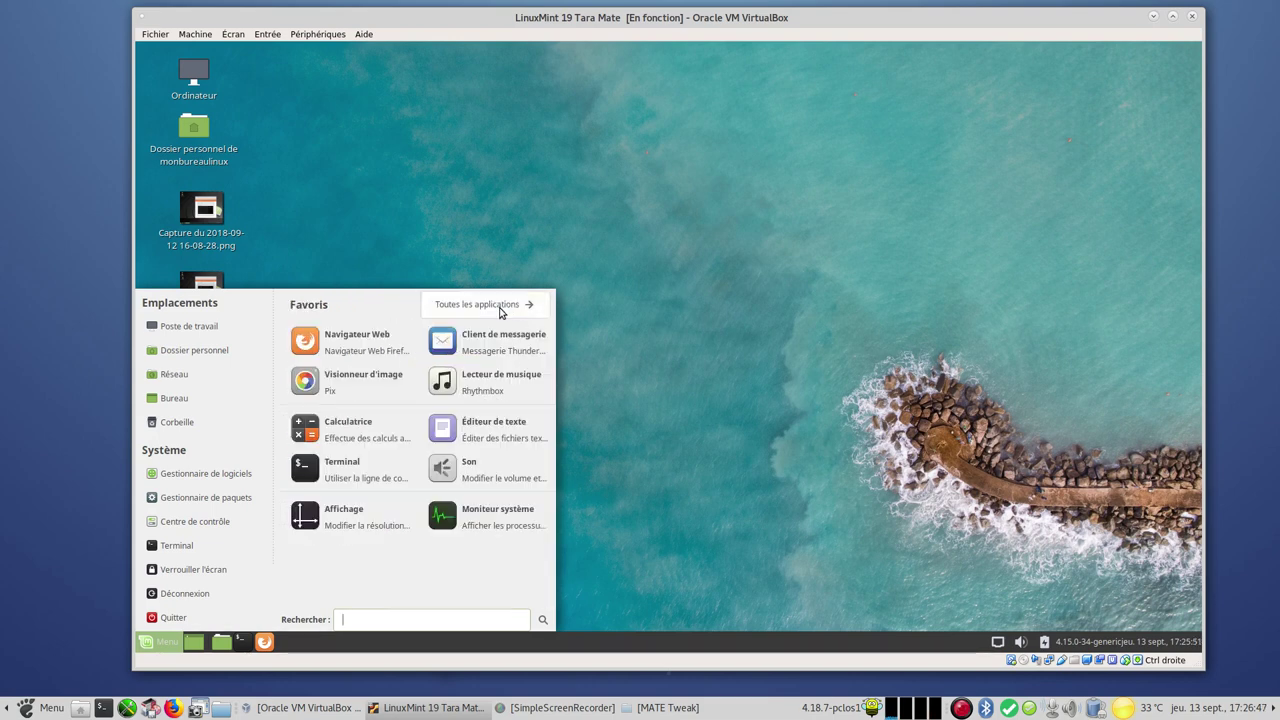
pyautogui.click(494, 519)
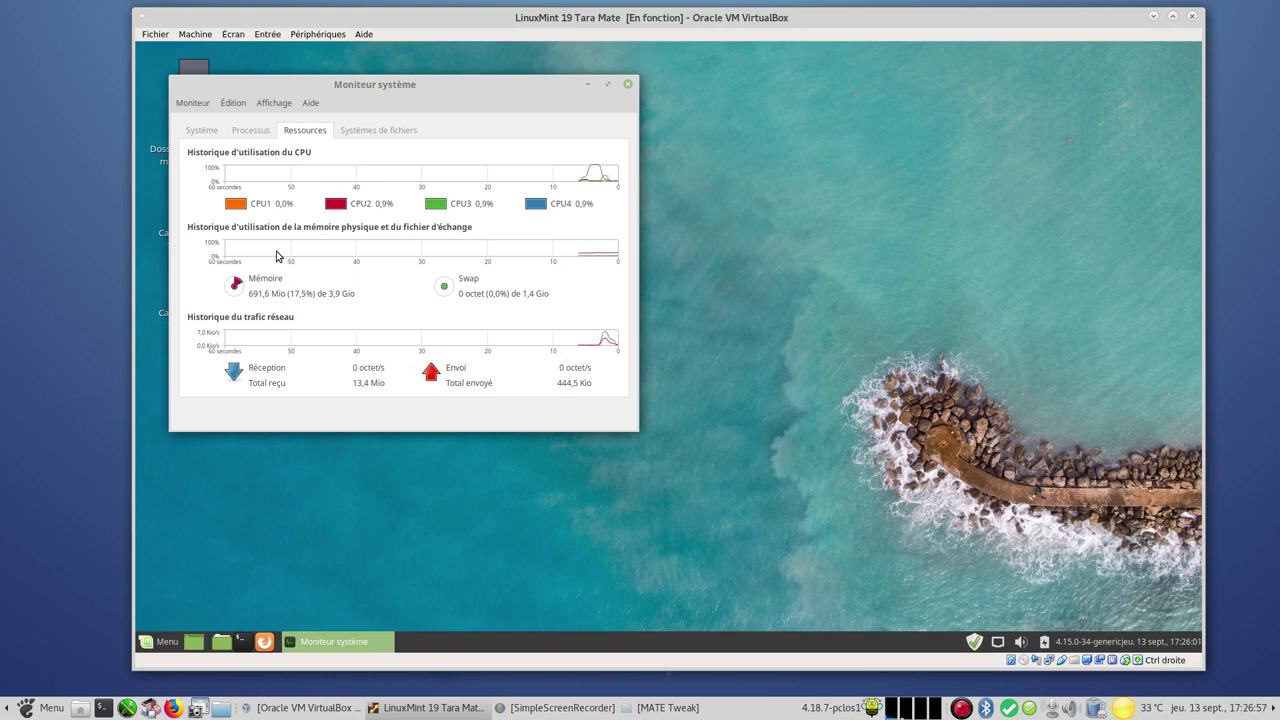
pyautogui.click(210, 134)
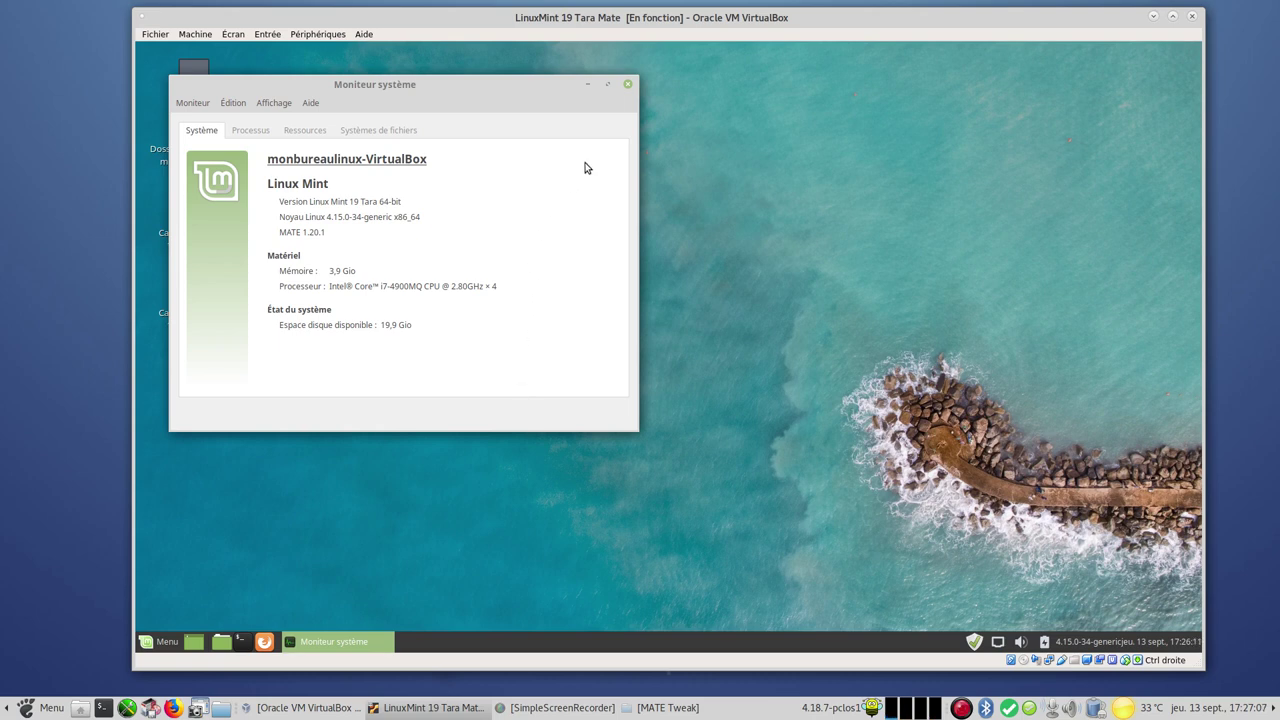
pyautogui.click(627, 85)
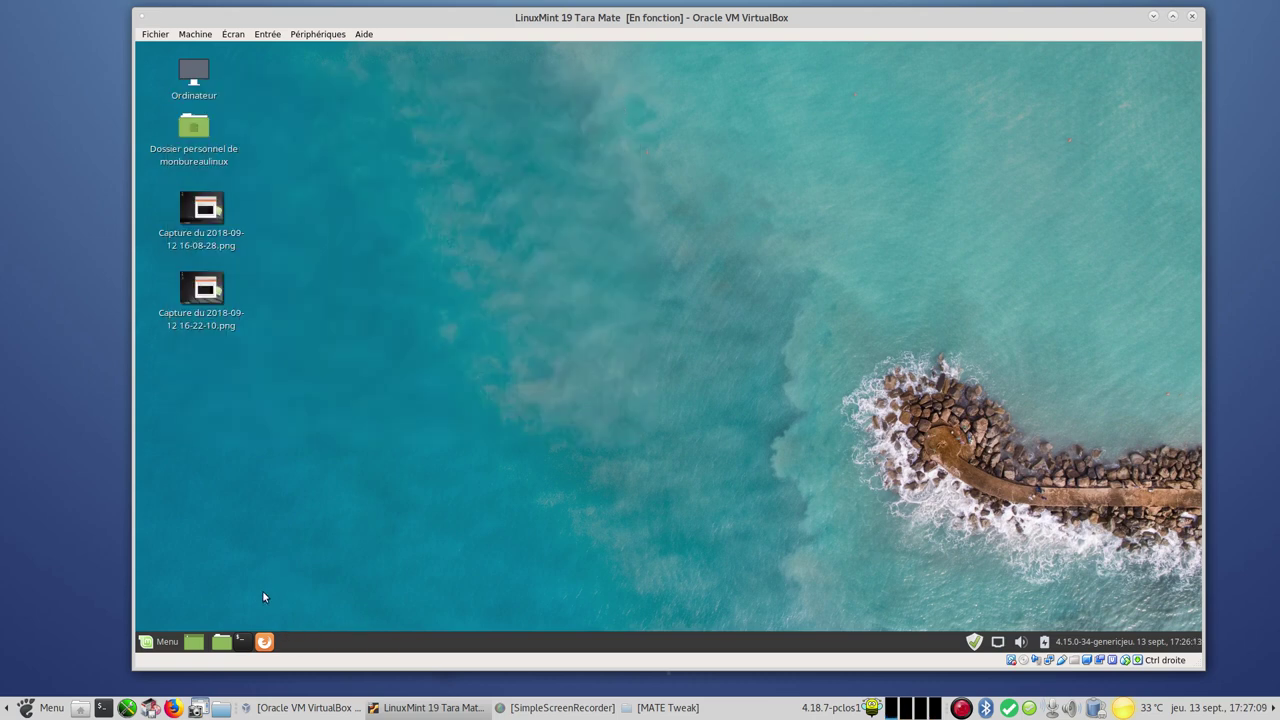
# Relaunch System Monitor, check Systèmes de fichiers (19,9 Gio free), Ressources and Système, then close it
pyautogui.click(150, 645)
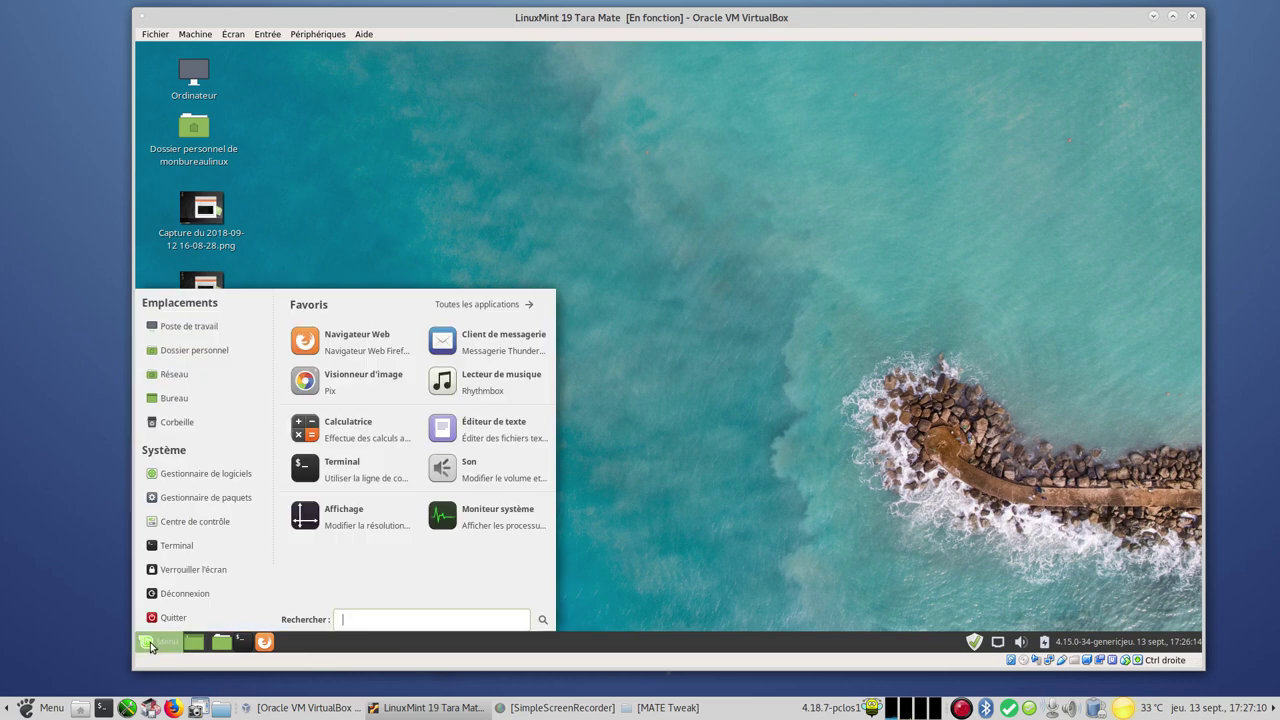
pyautogui.click(478, 518)
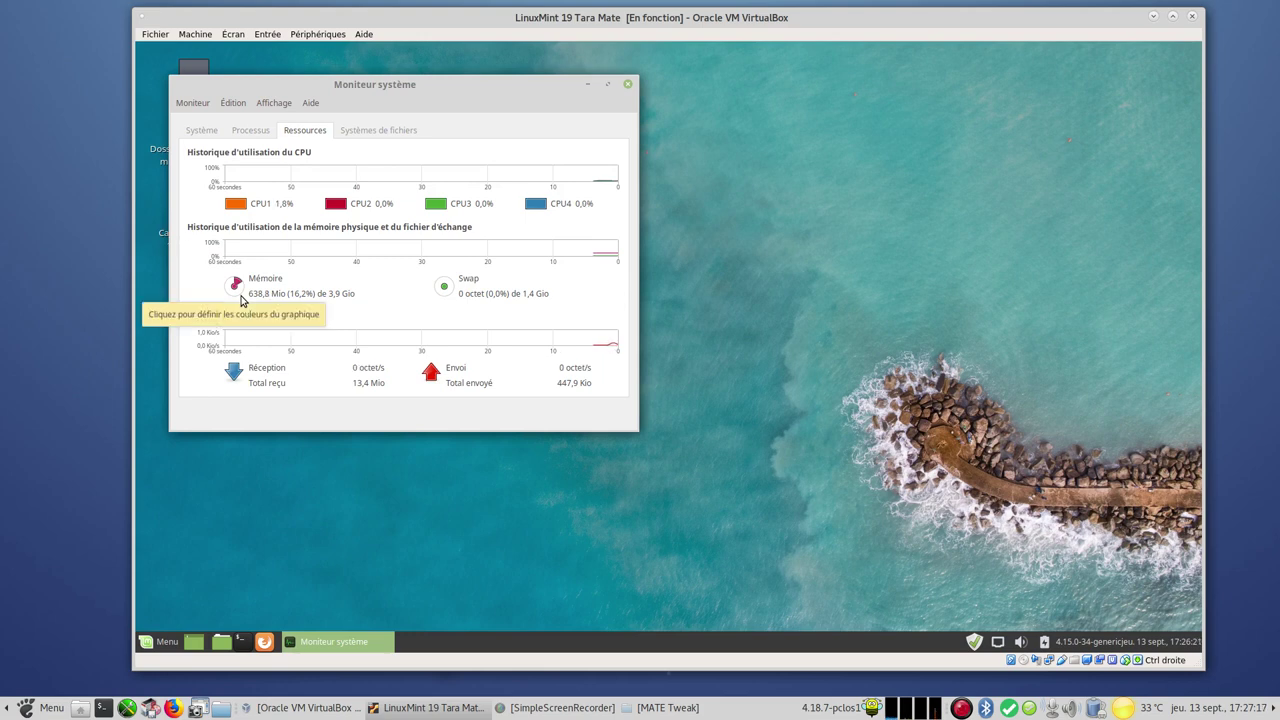
pyautogui.click(350, 131)
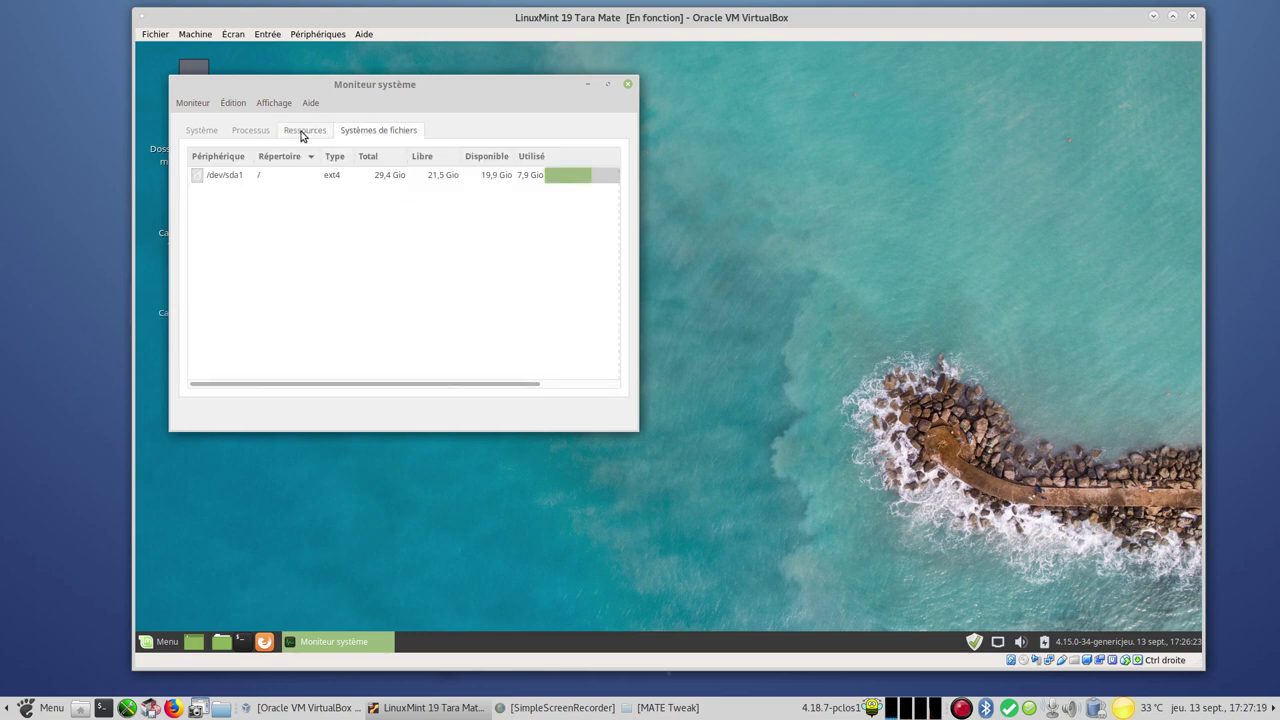
pyautogui.click(301, 136)
pyautogui.click(192, 134)
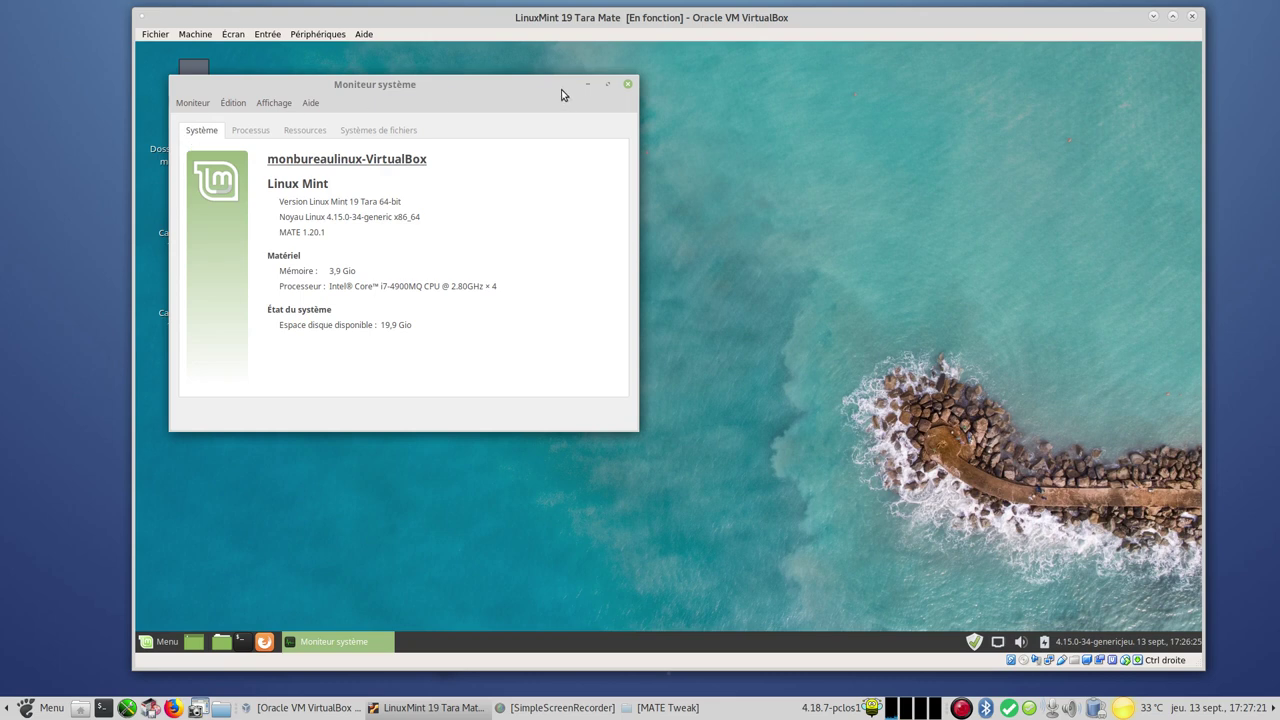
pyautogui.click(628, 84)
pyautogui.rightClick(621, 123)
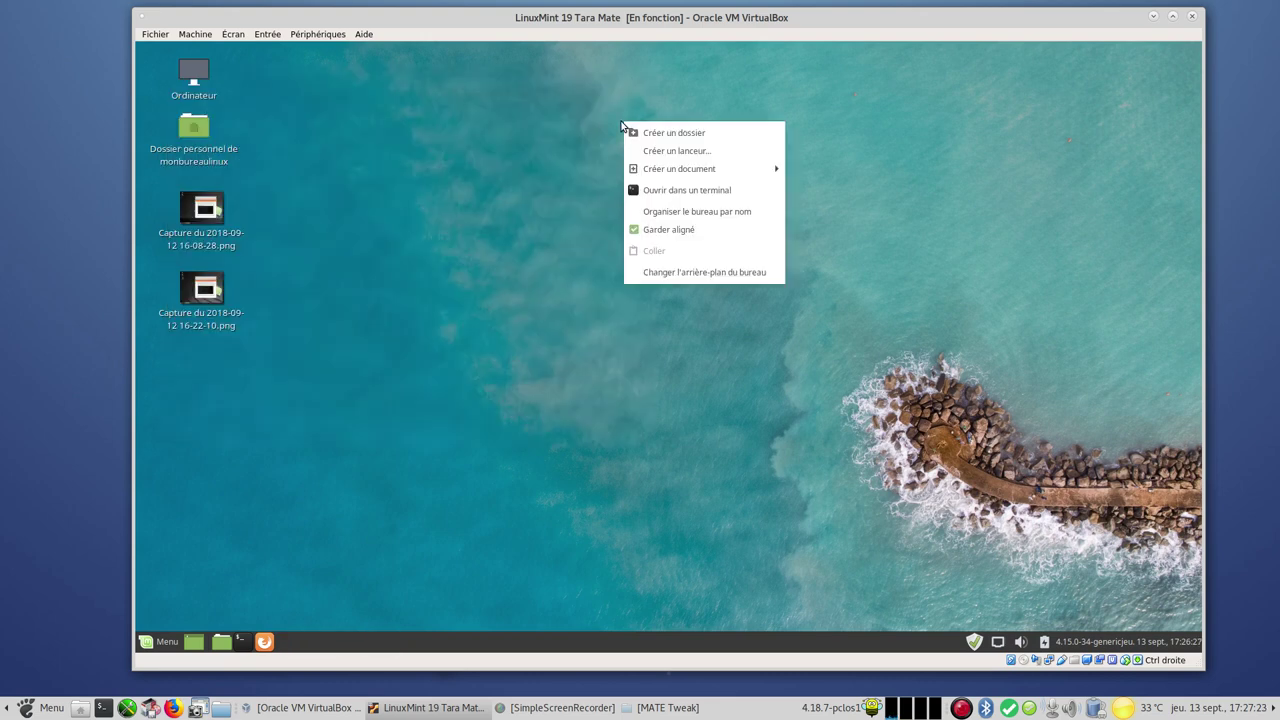
pyautogui.click(714, 272)
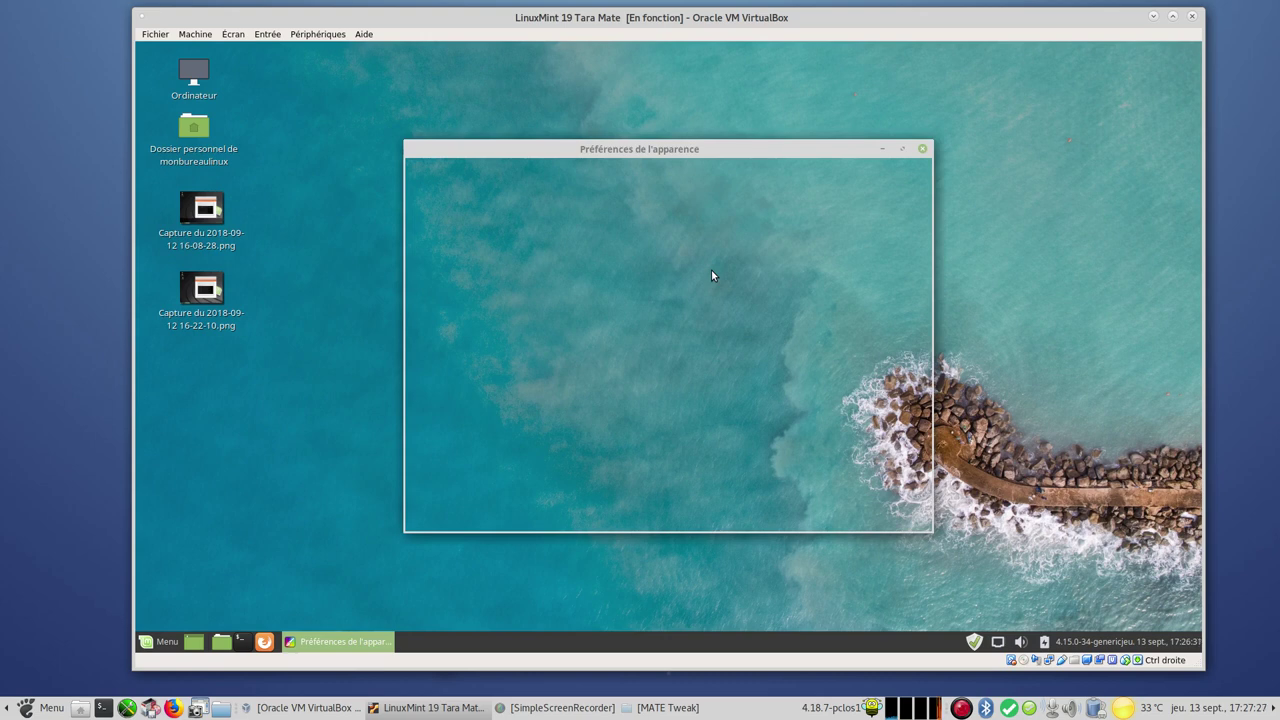
pyautogui.moveTo(622, 153); pyautogui.dragTo(669, 122)
pyautogui.click(480, 146)
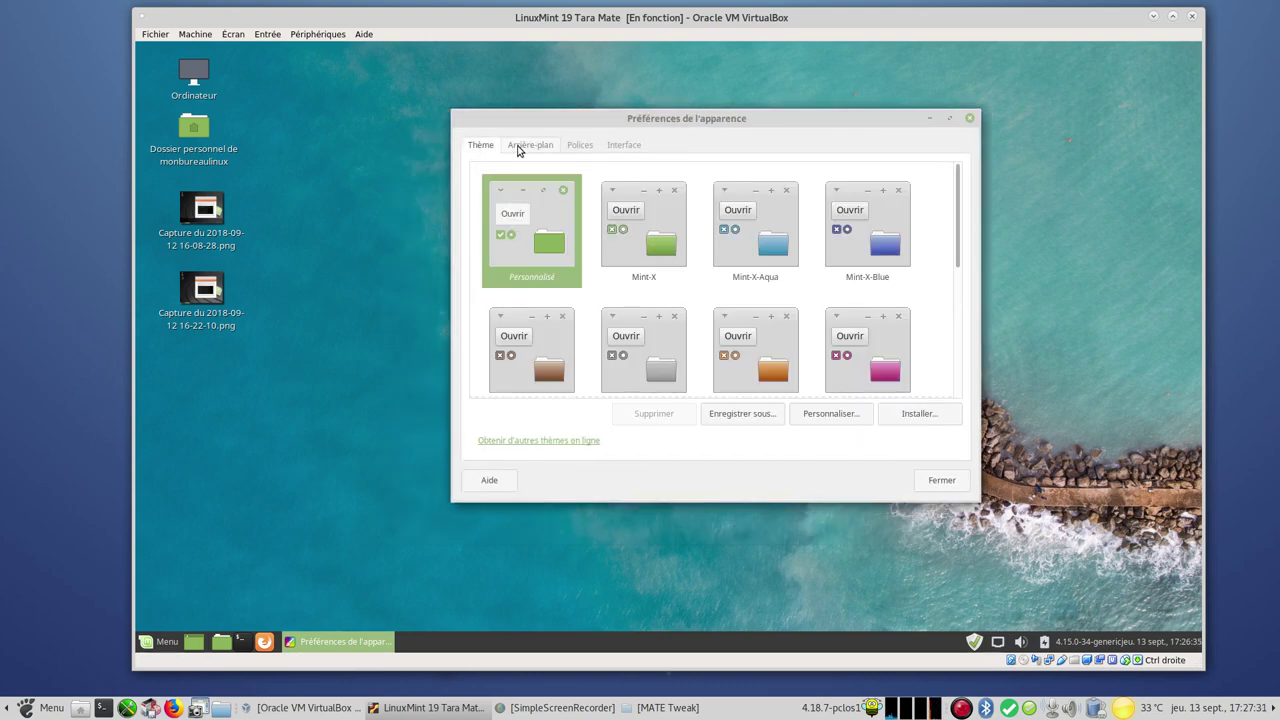
pyautogui.click(519, 150)
pyautogui.click(588, 147)
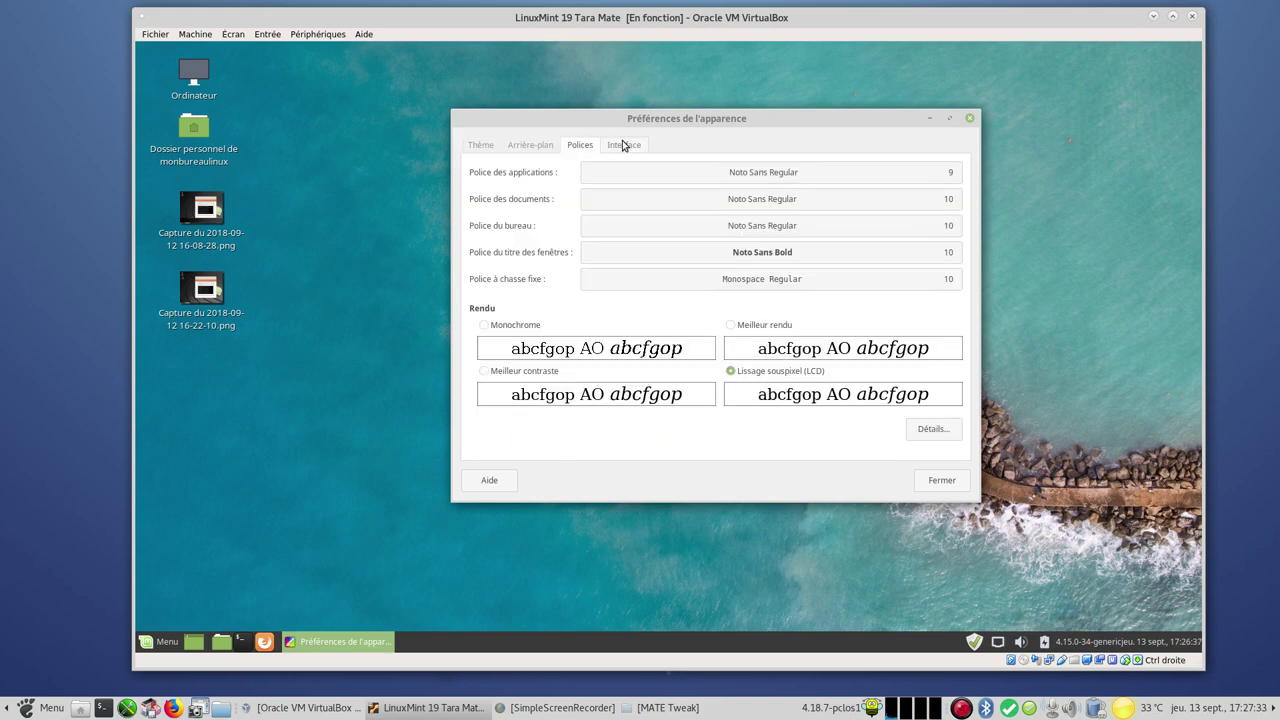
pyautogui.click(623, 147)
pyautogui.click(588, 148)
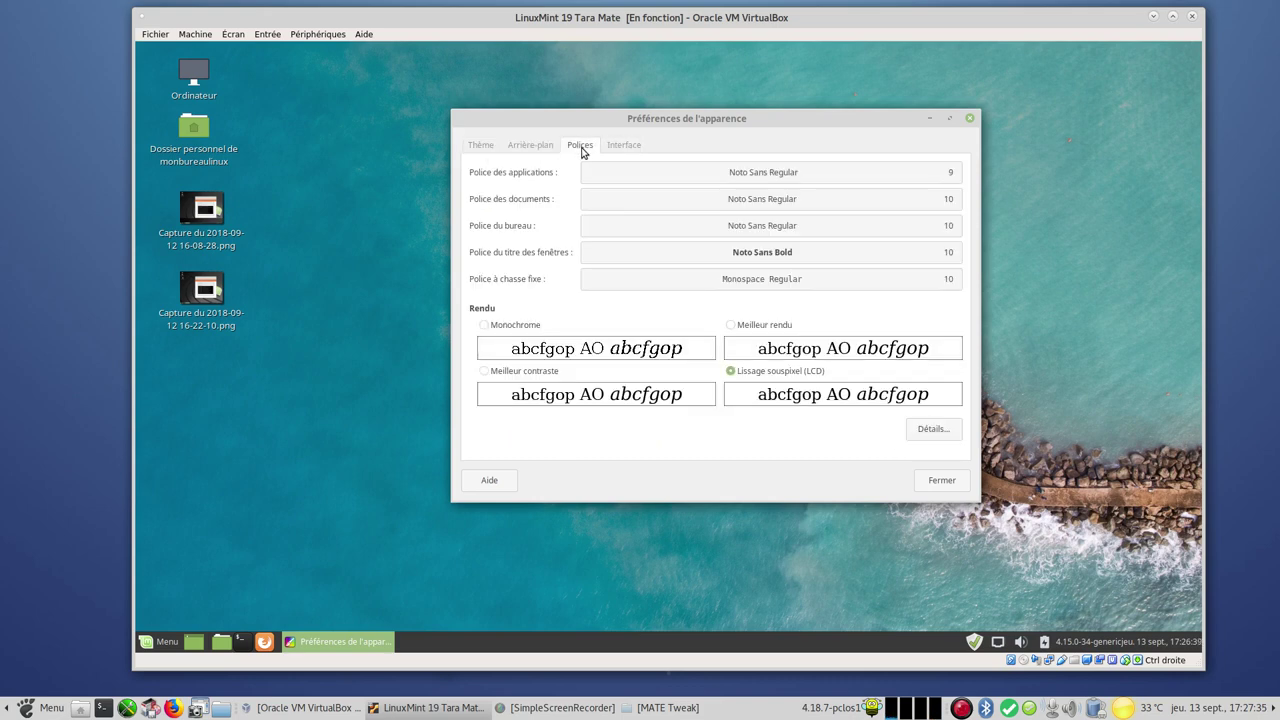
pyautogui.click(521, 149)
pyautogui.click(476, 148)
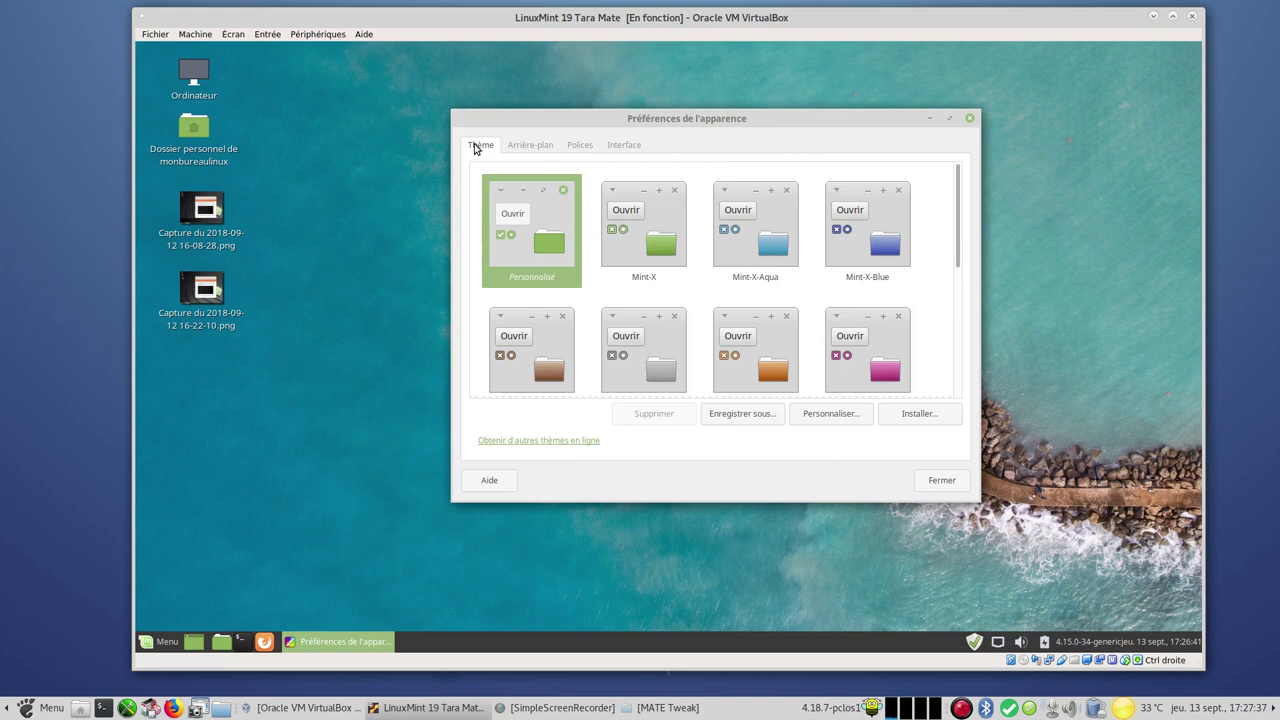
pyautogui.click(834, 415)
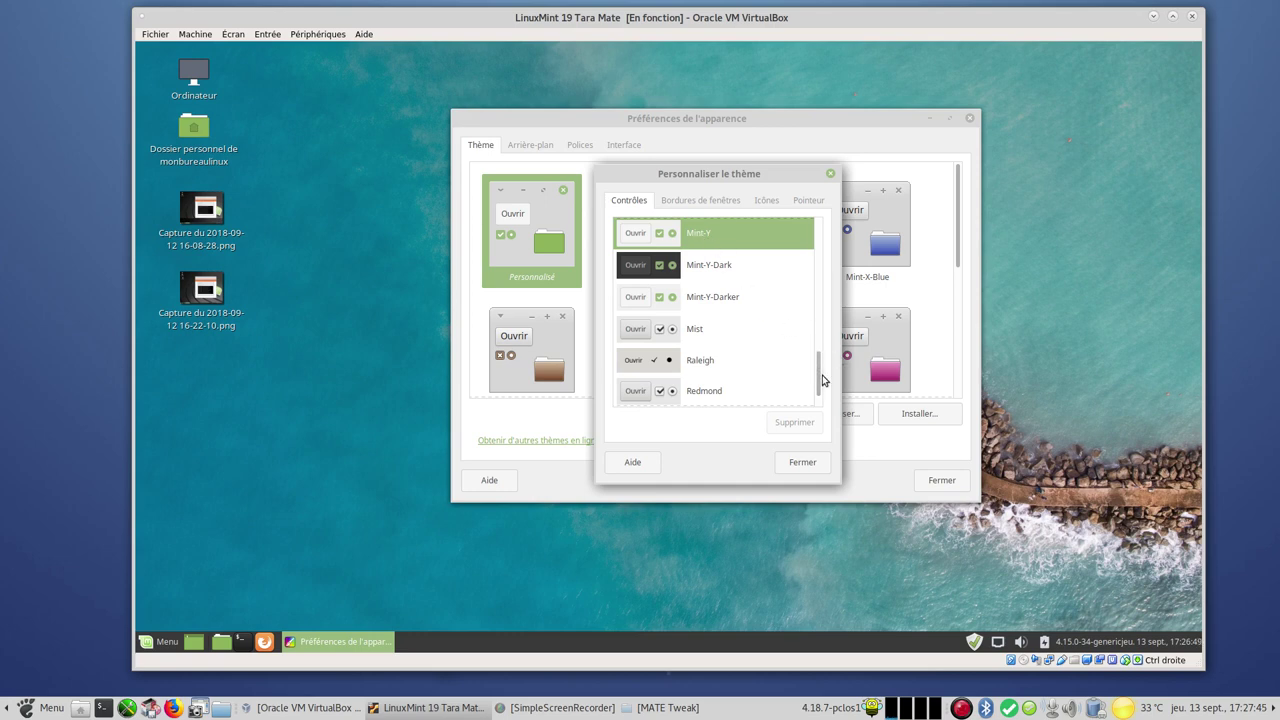
pyautogui.moveTo(817, 367); pyautogui.dragTo(806, 301)
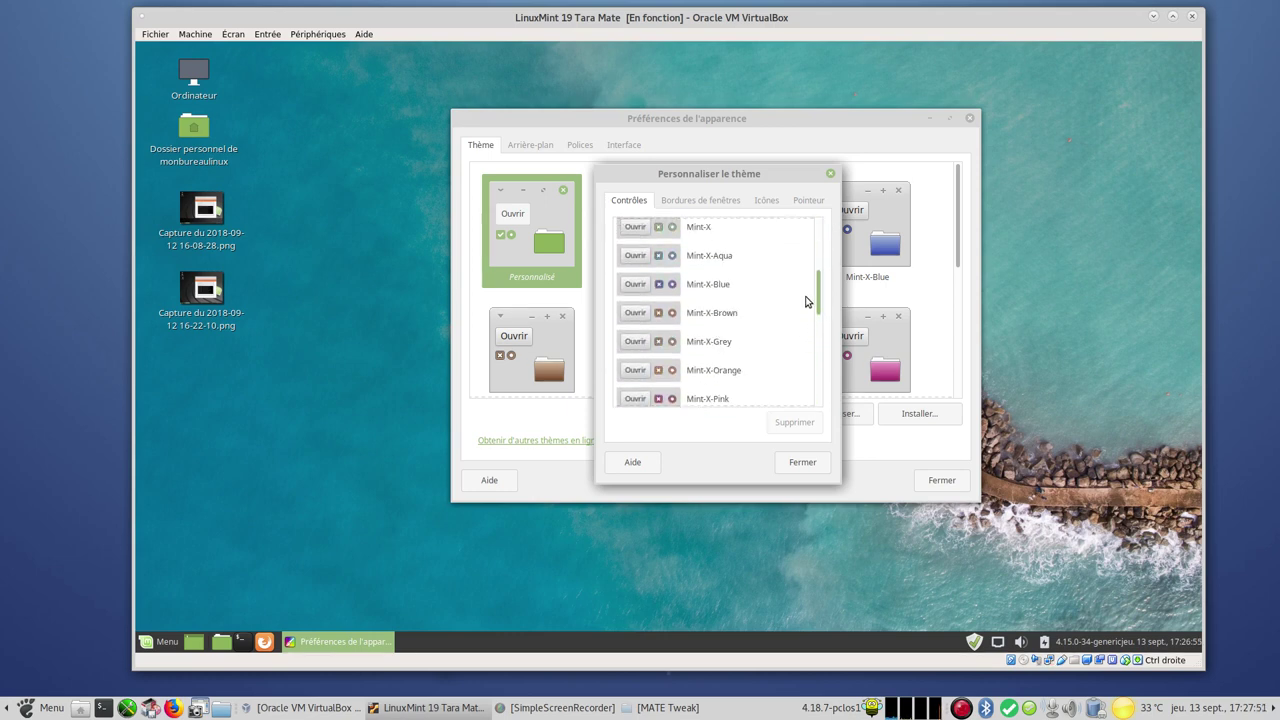
pyautogui.click(703, 202)
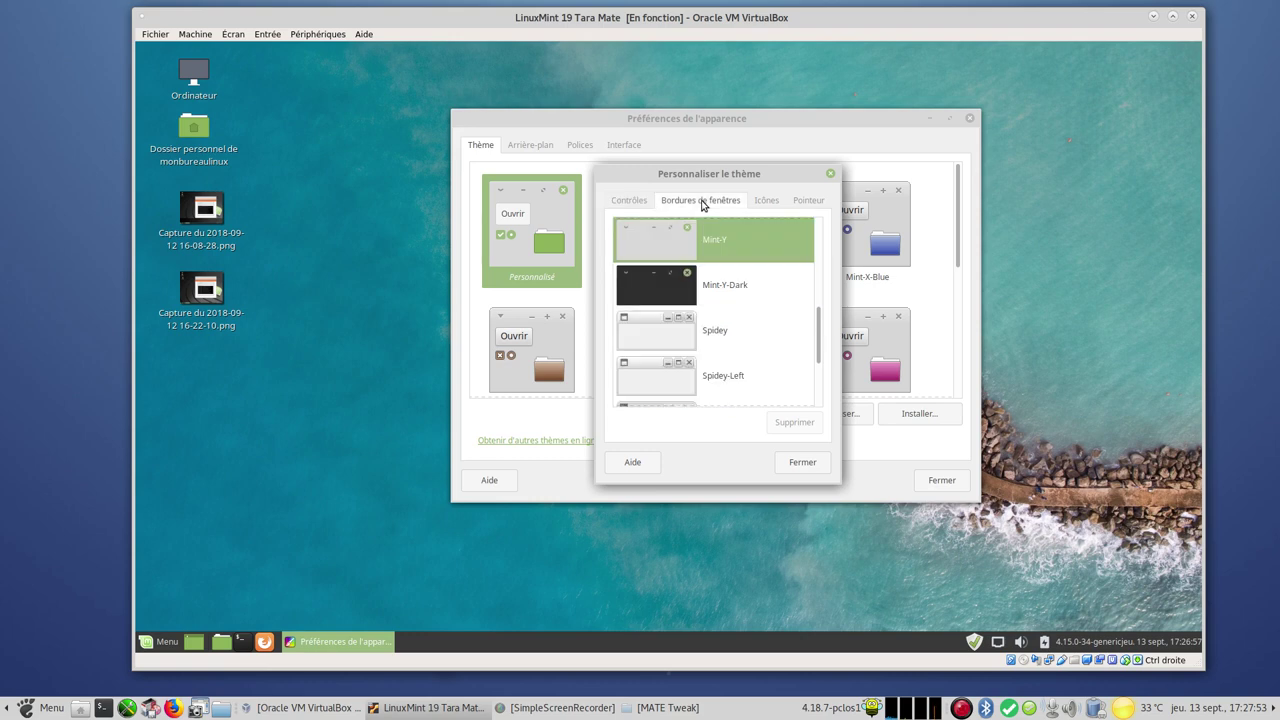
pyautogui.click(766, 202)
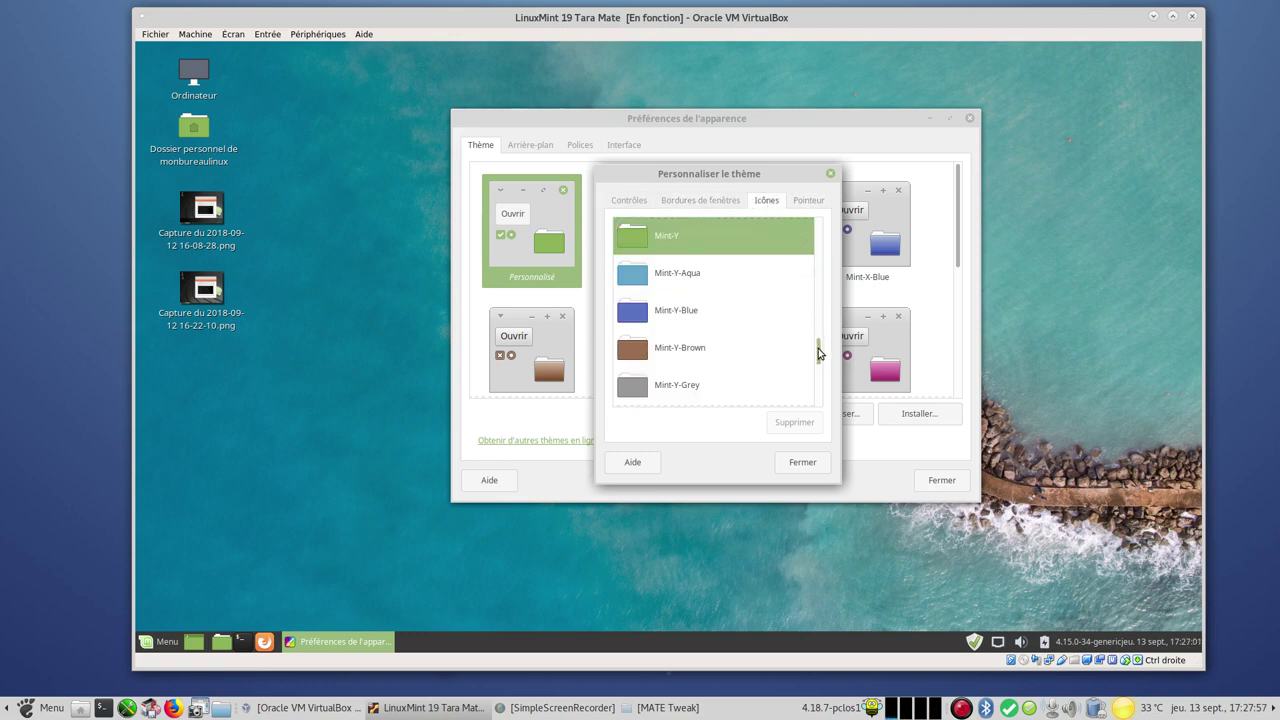
pyautogui.moveTo(818, 352); pyautogui.dragTo(828, 405)
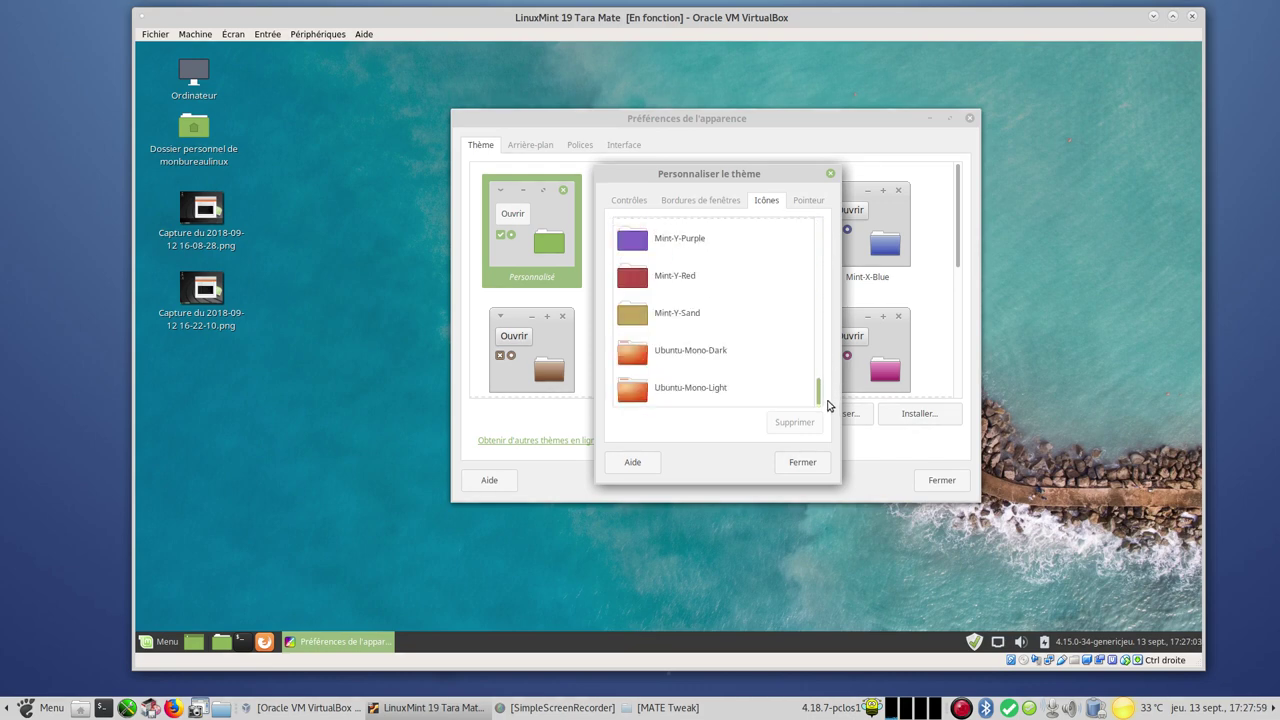
pyautogui.click(800, 205)
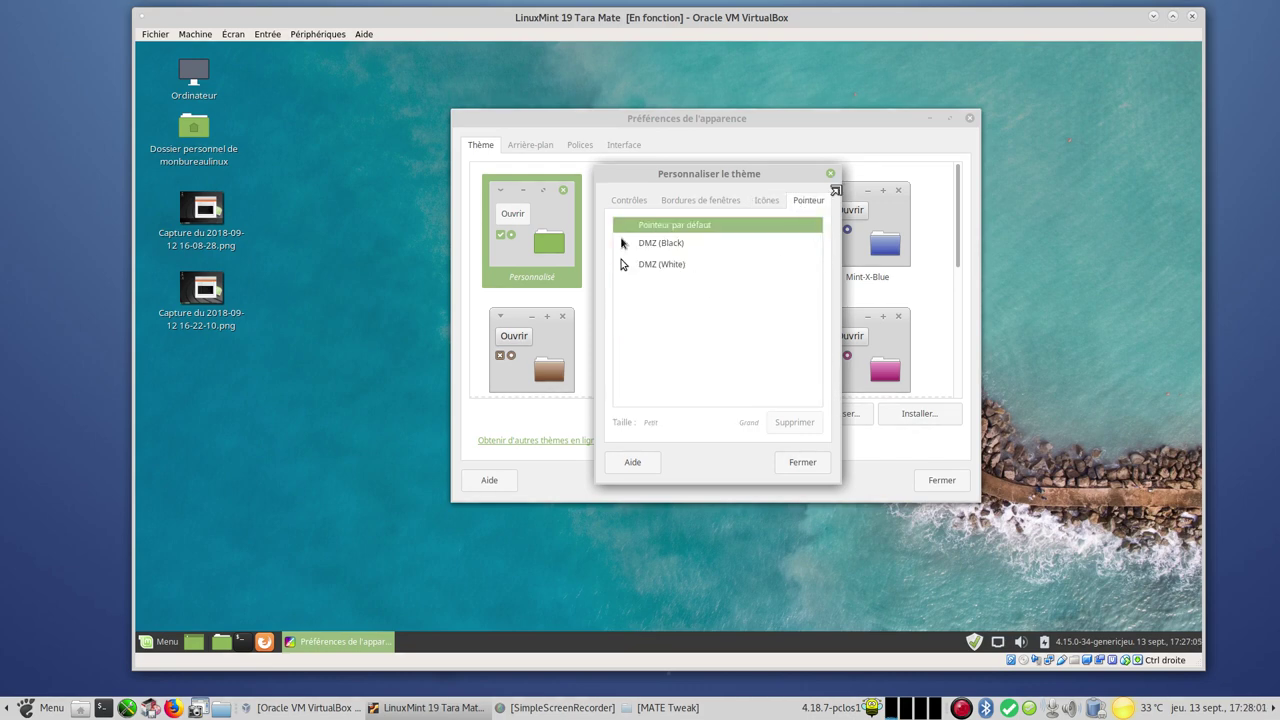
pyautogui.click(829, 173)
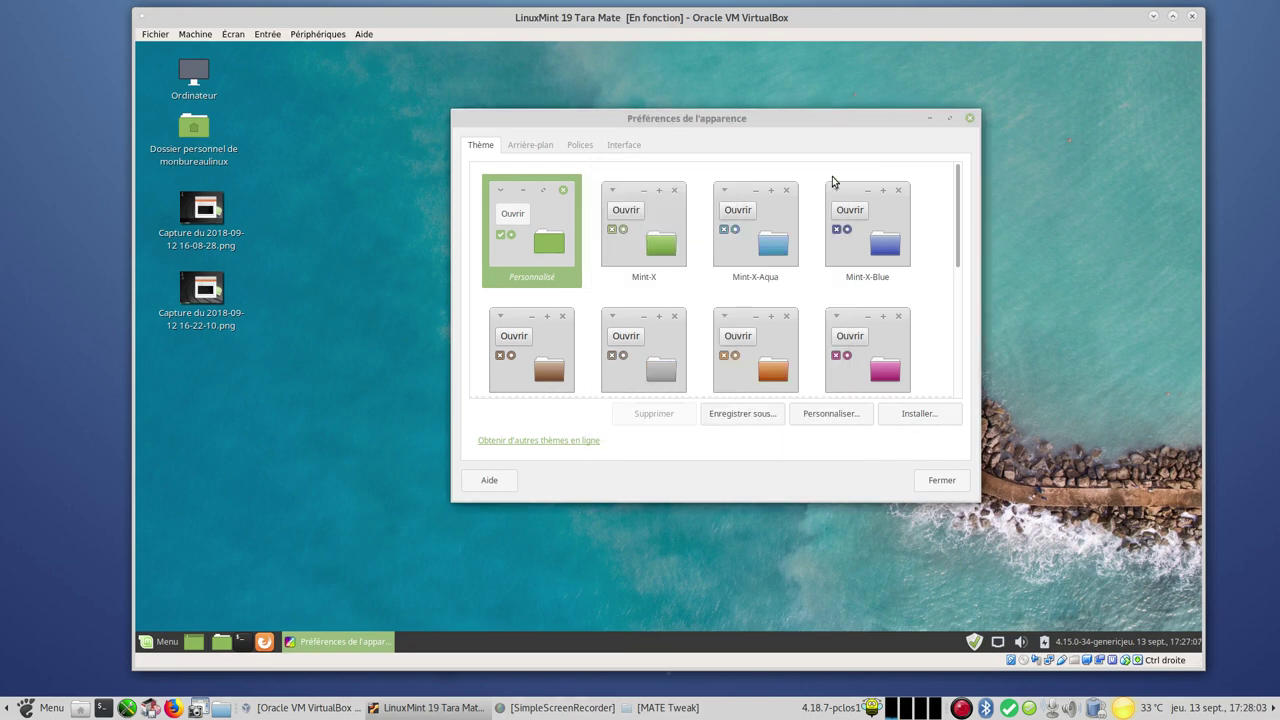
pyautogui.moveTo(749, 120); pyautogui.dragTo(737, 111)
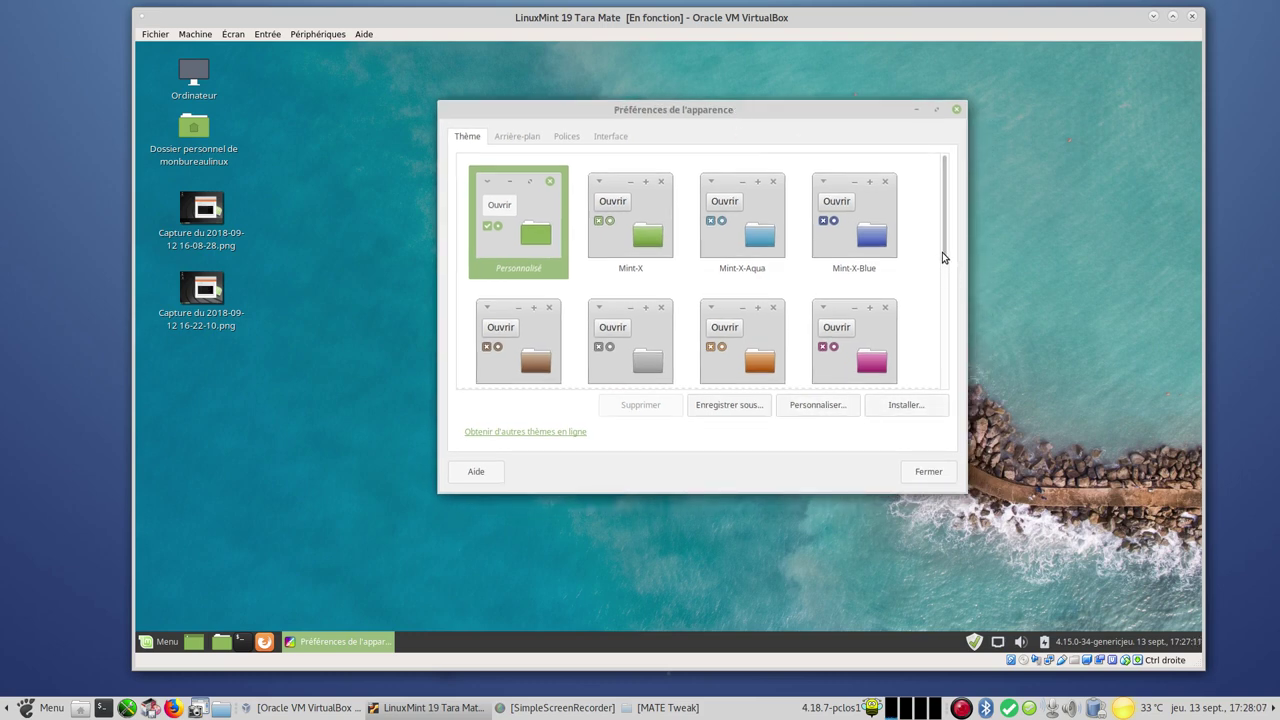
pyautogui.scroll(-1, 948, 280)
pyautogui.scroll(-5, 948, 280)
pyautogui.click(931, 472)
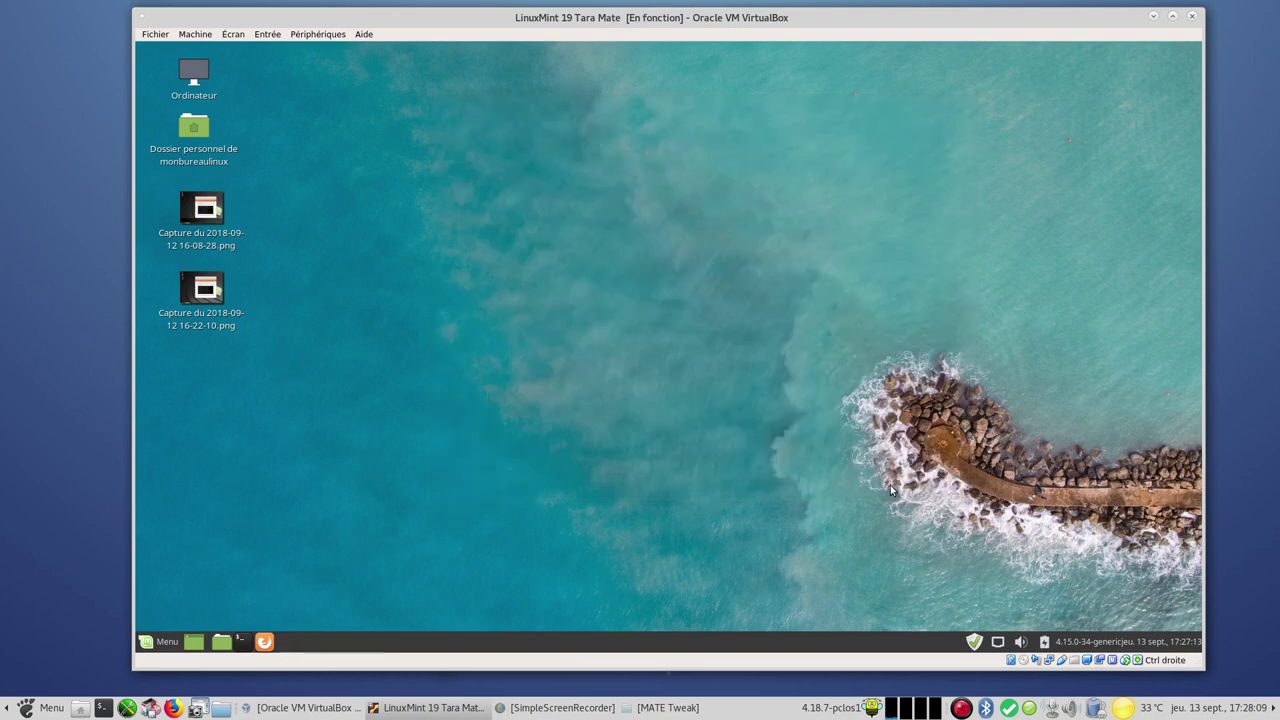
pyautogui.click(160, 643)
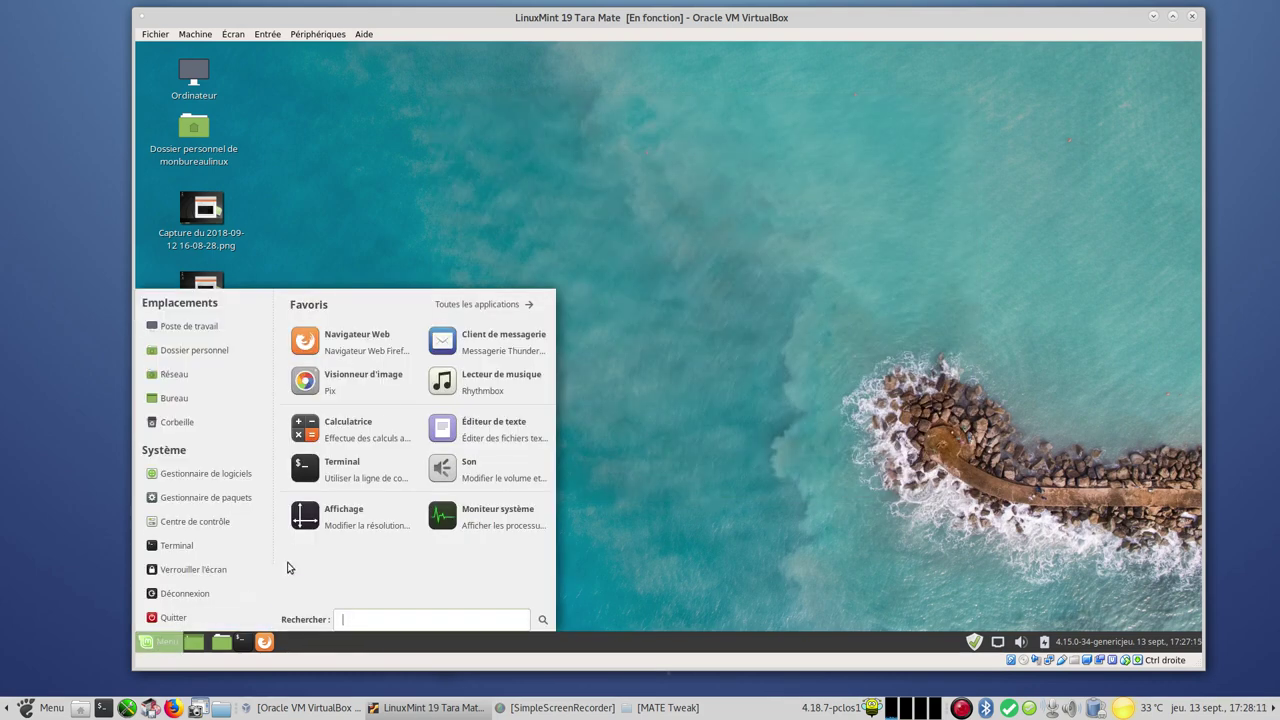
pyautogui.click(374, 345)
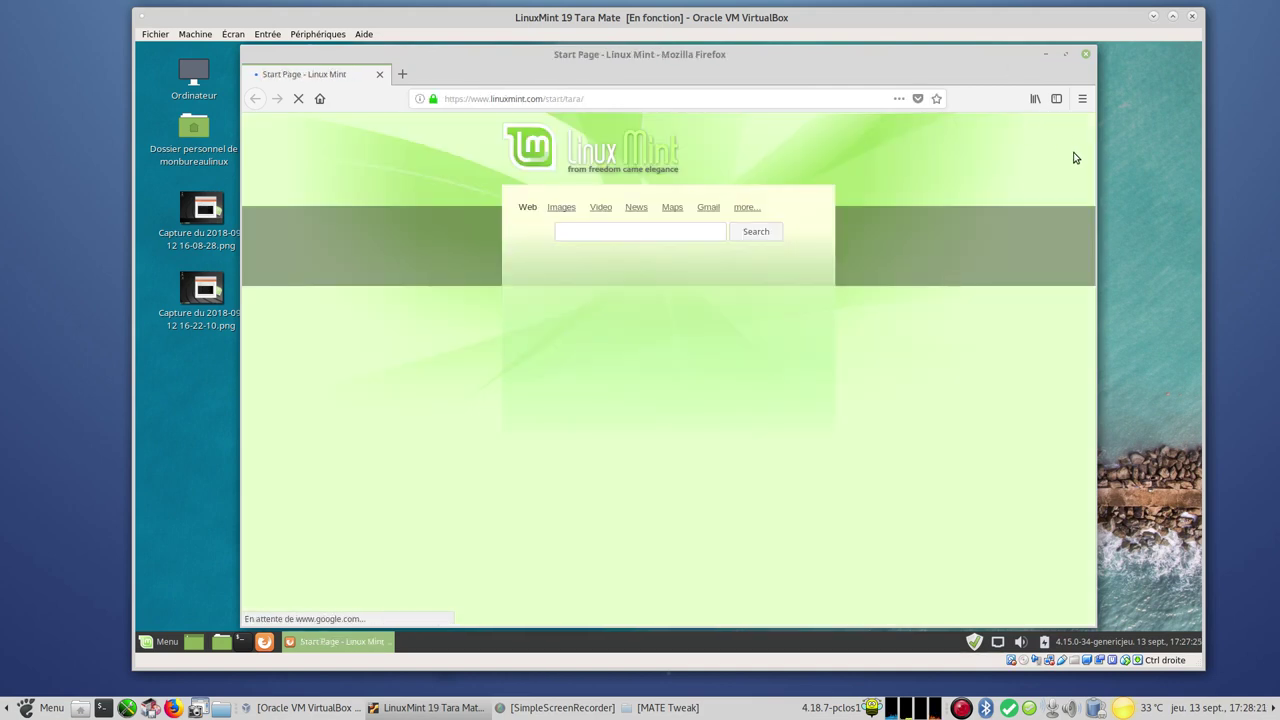
pyautogui.click(1082, 99)
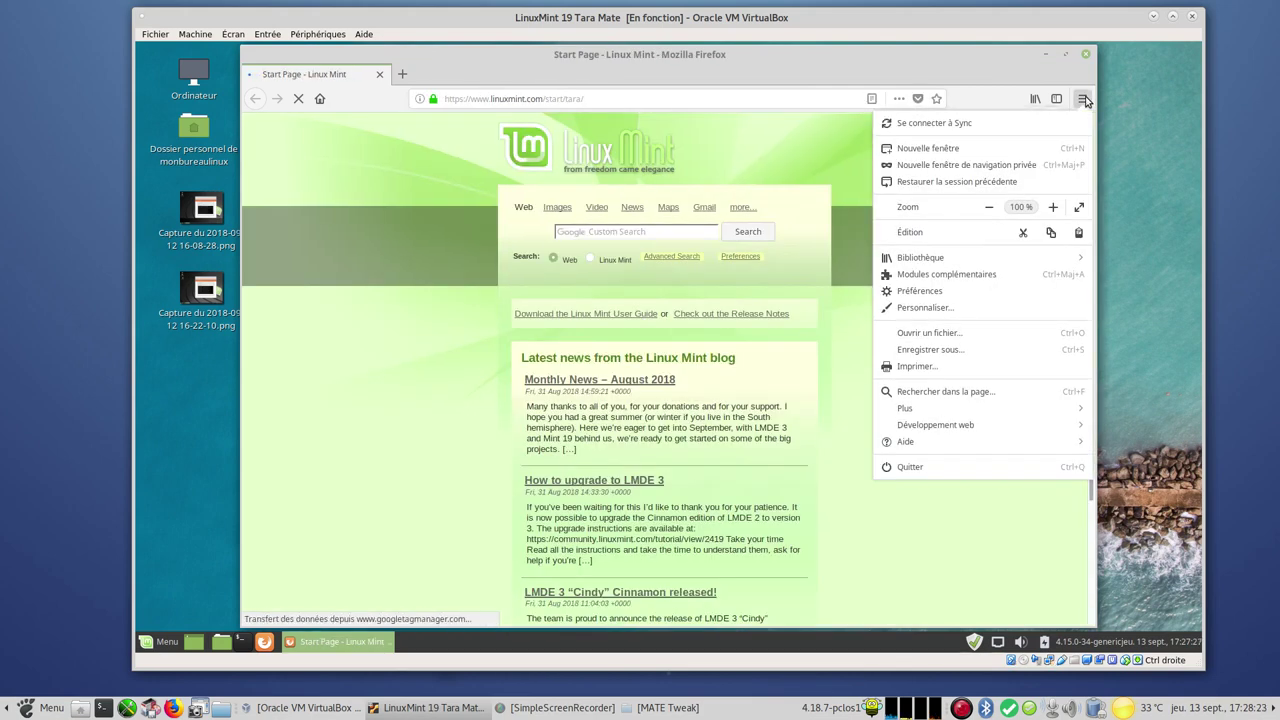
pyautogui.click(949, 443)
pyautogui.click(937, 268)
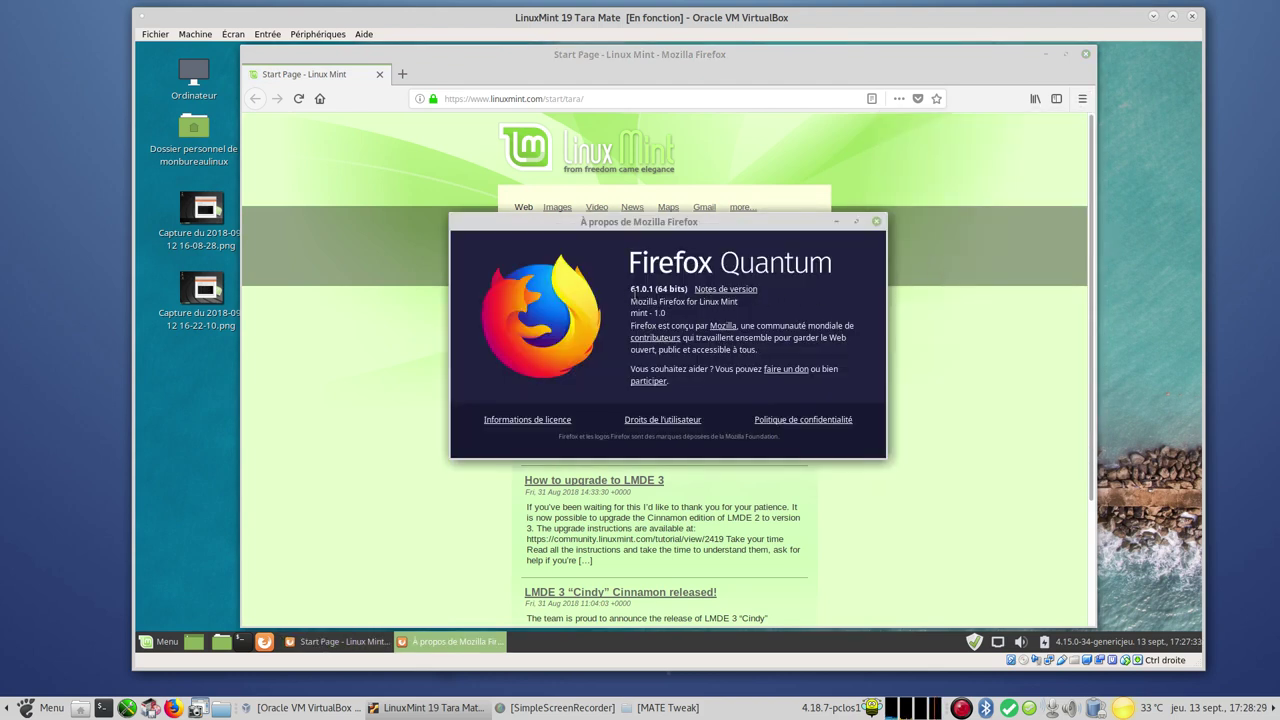
pyautogui.click(876, 223)
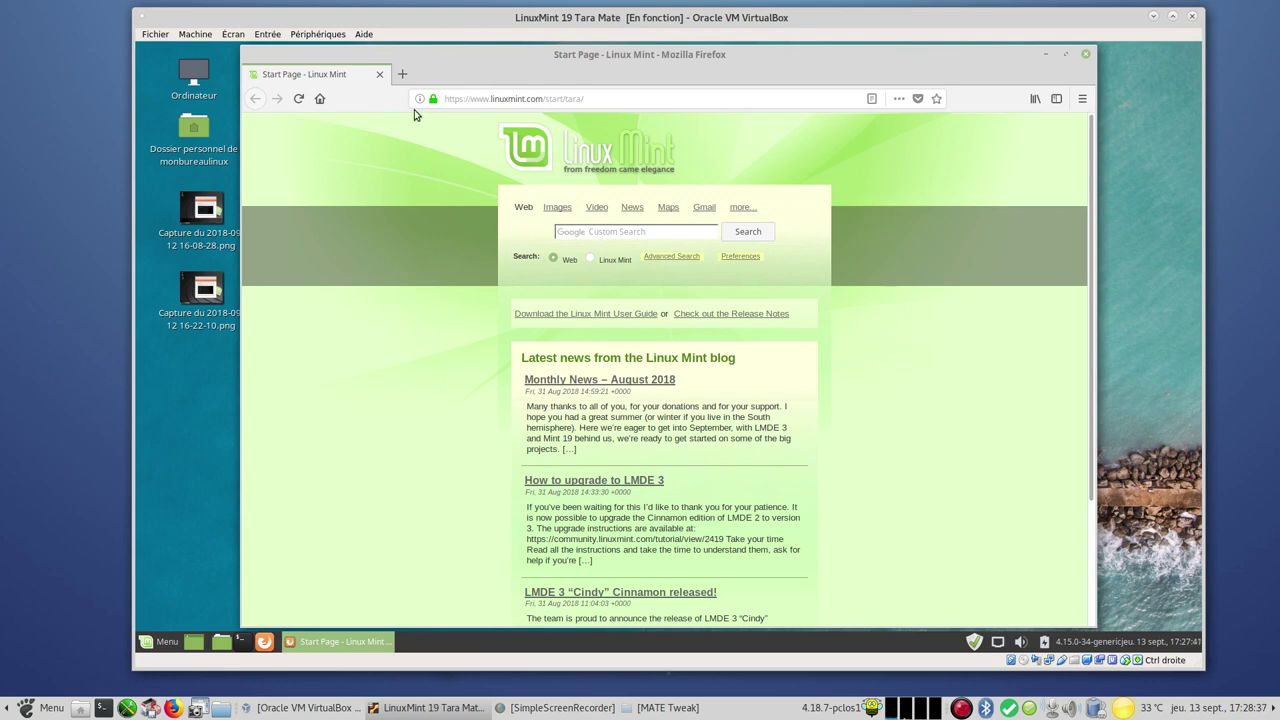
pyautogui.click(1087, 56)
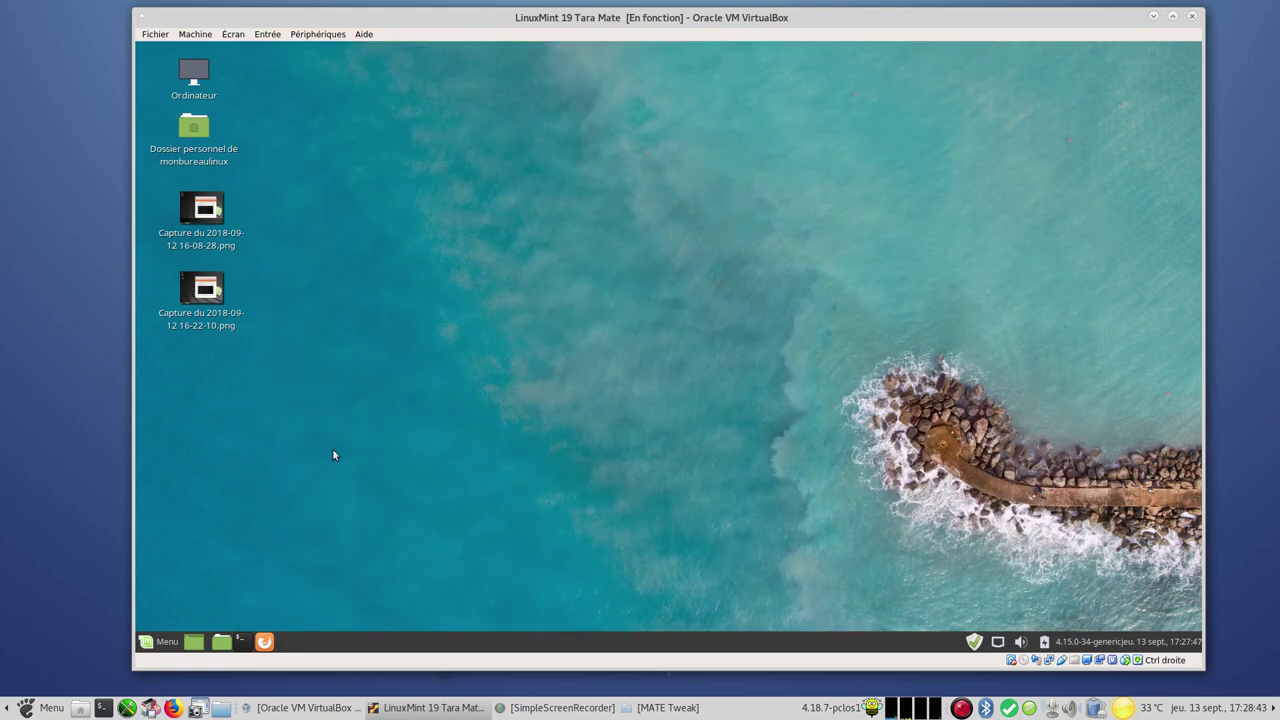
# Launch LibreOffice from the Bureautique category of the start menu
pyautogui.click(162, 643)
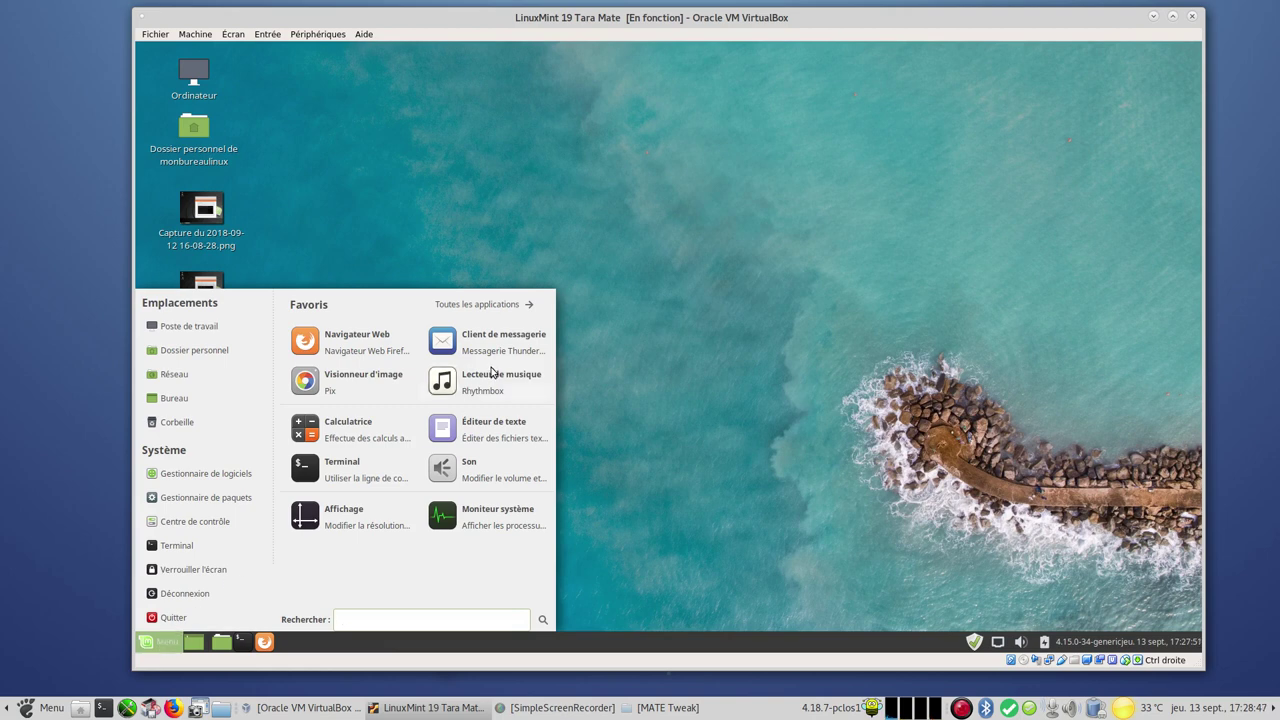
pyautogui.click(498, 303)
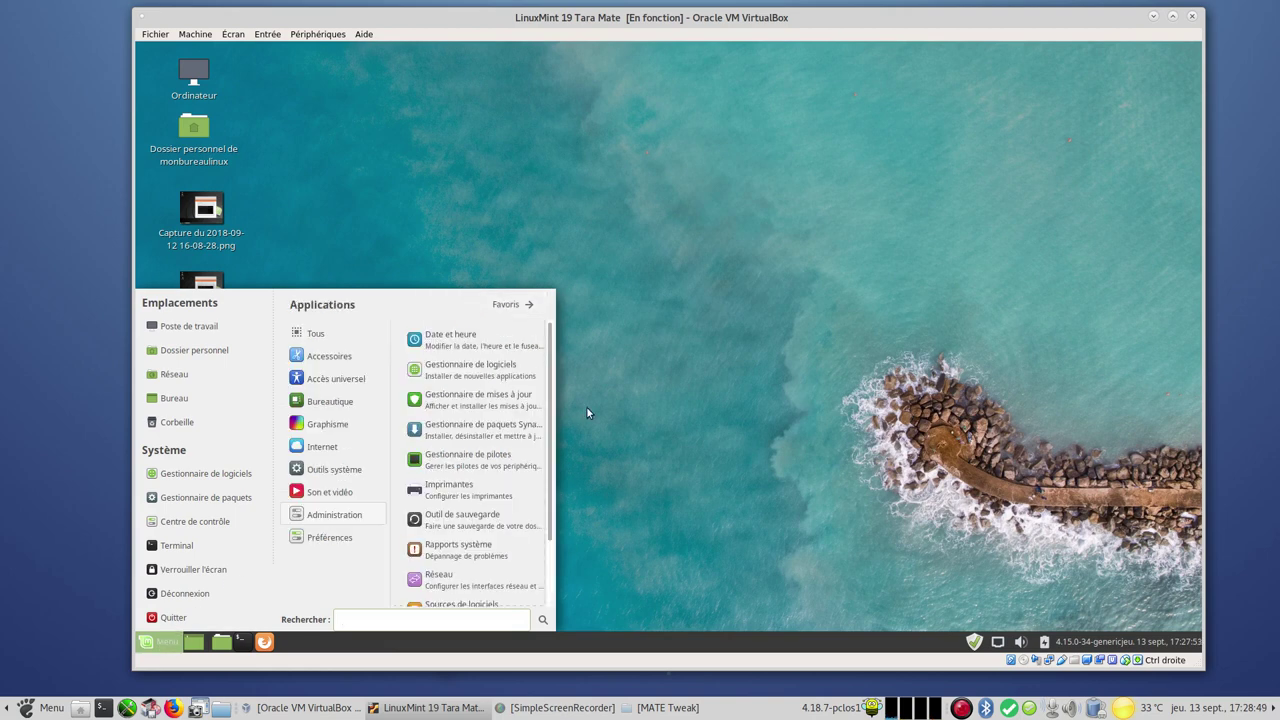
pyautogui.click(330, 401)
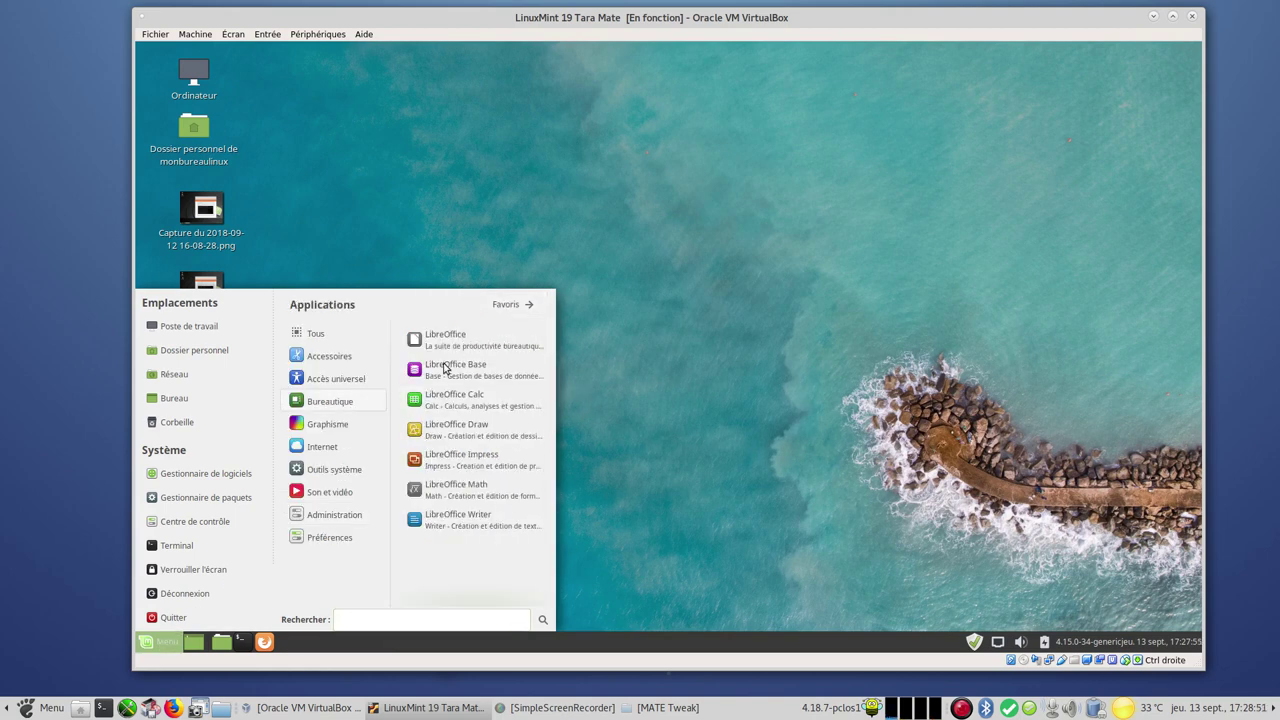
pyautogui.click(444, 337)
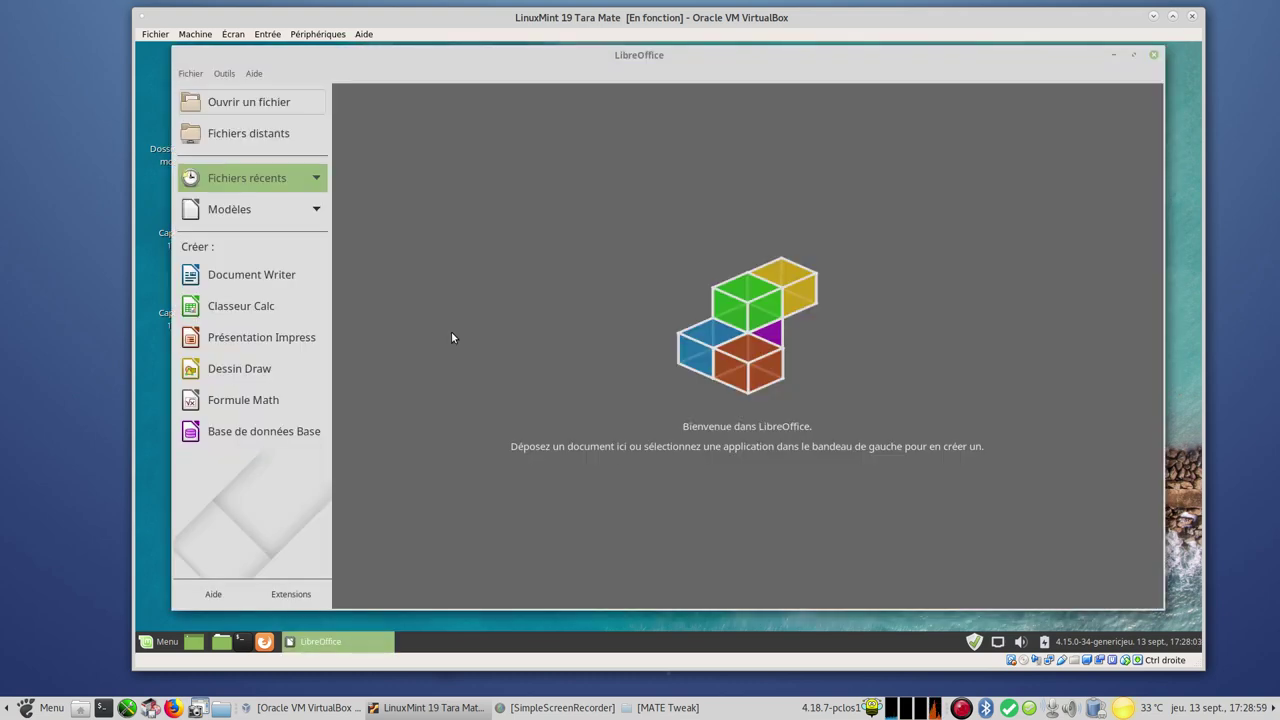
# Confirm LibreOffice version 6.0.3.2 in Aide > À propos, then close LibreOffice
pyautogui.click(265, 74)
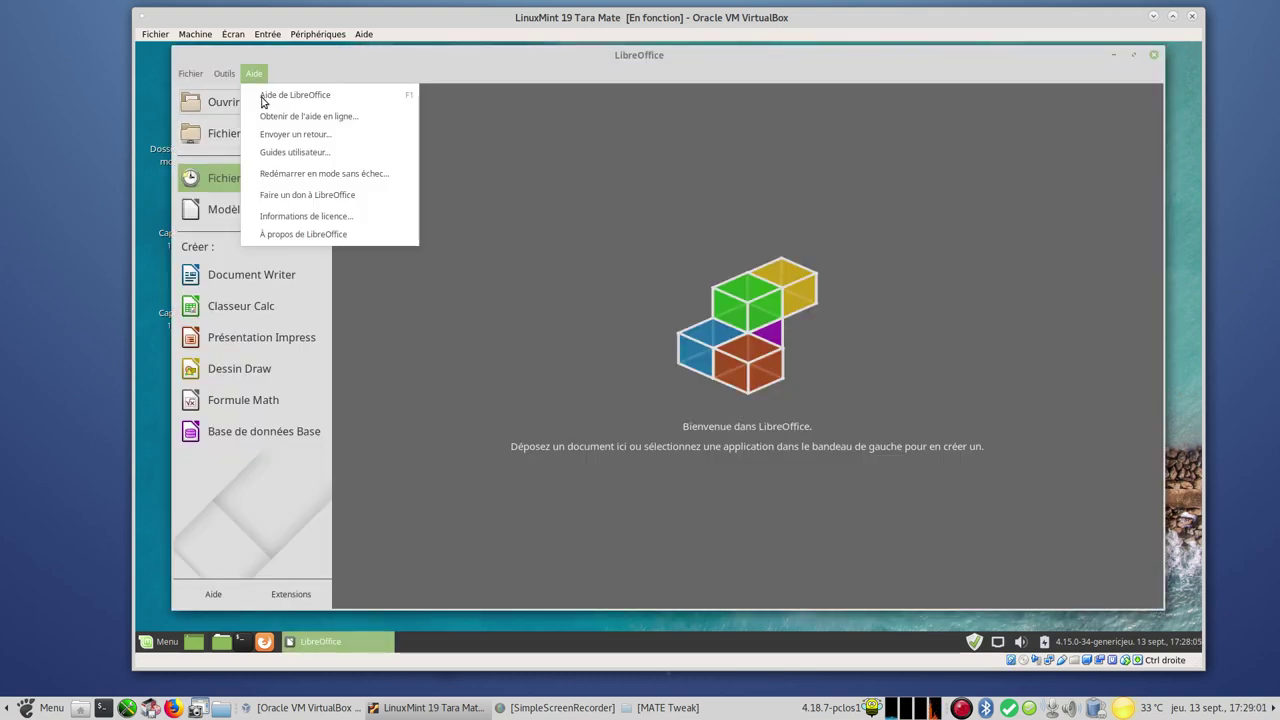
pyautogui.click(360, 234)
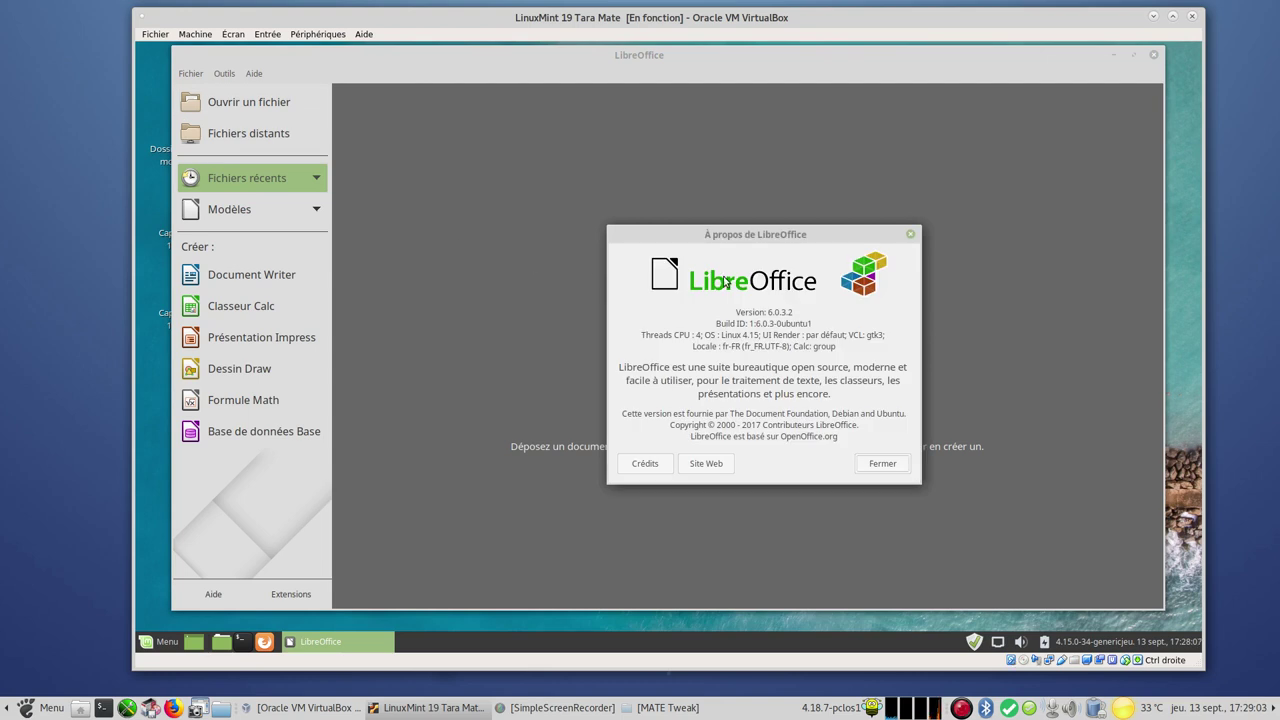
pyautogui.click(883, 464)
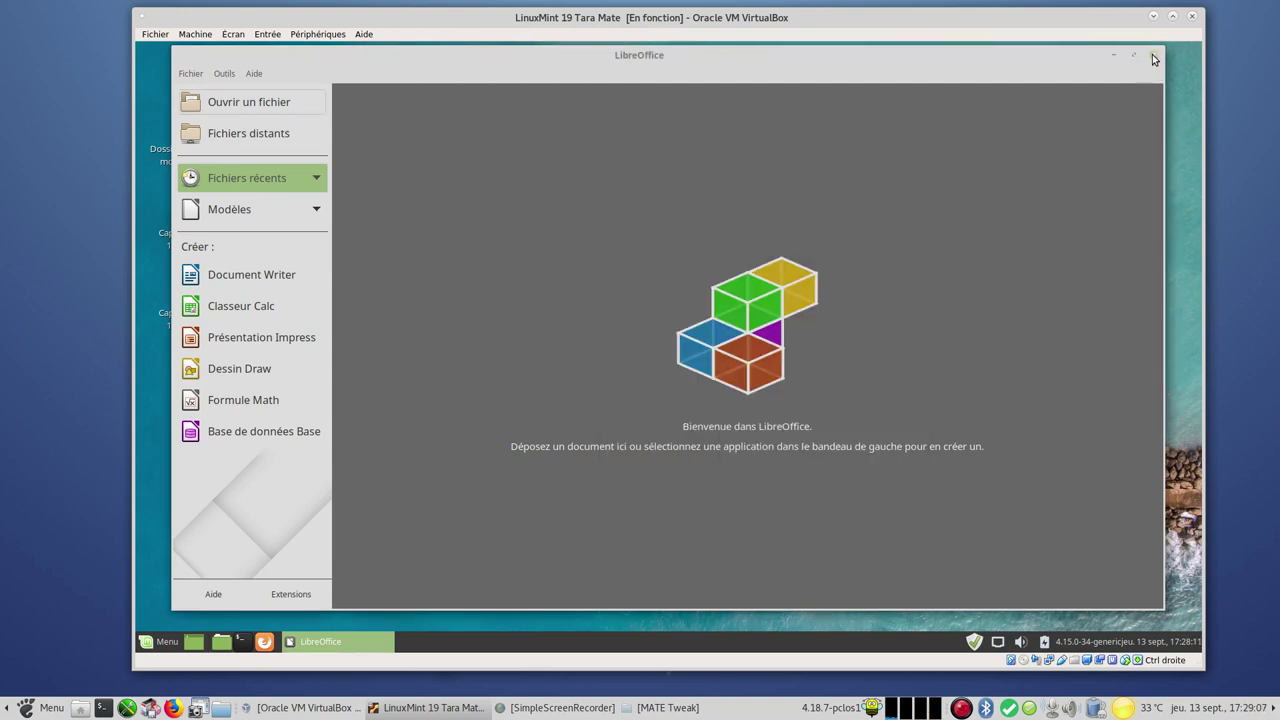
pyautogui.click(1156, 57)
pyautogui.click(156, 641)
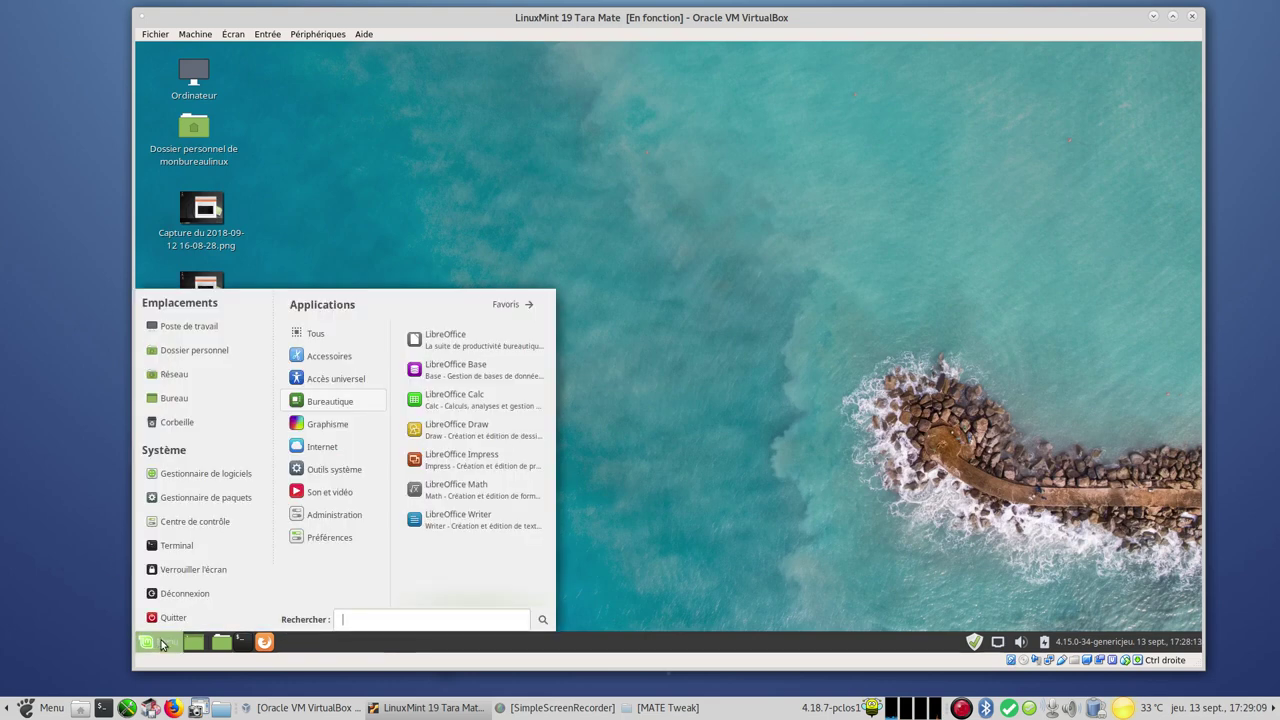
pyautogui.moveTo(345, 428)
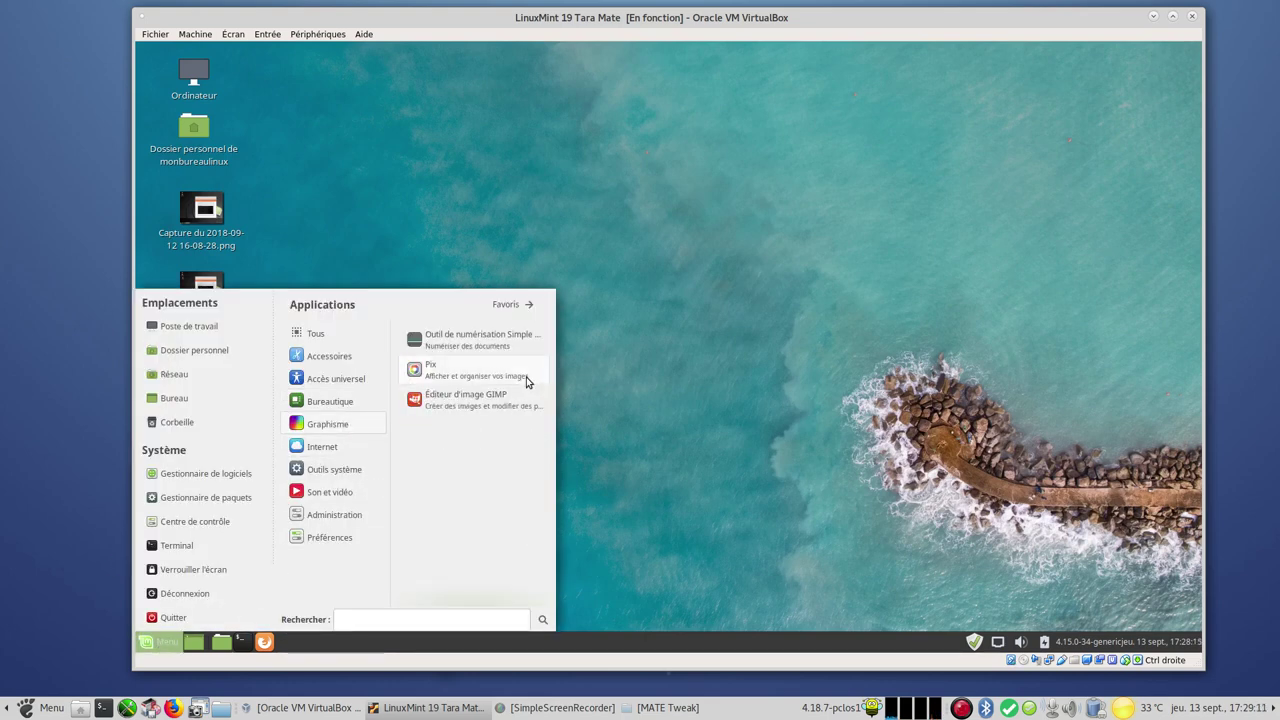
pyautogui.click(503, 405)
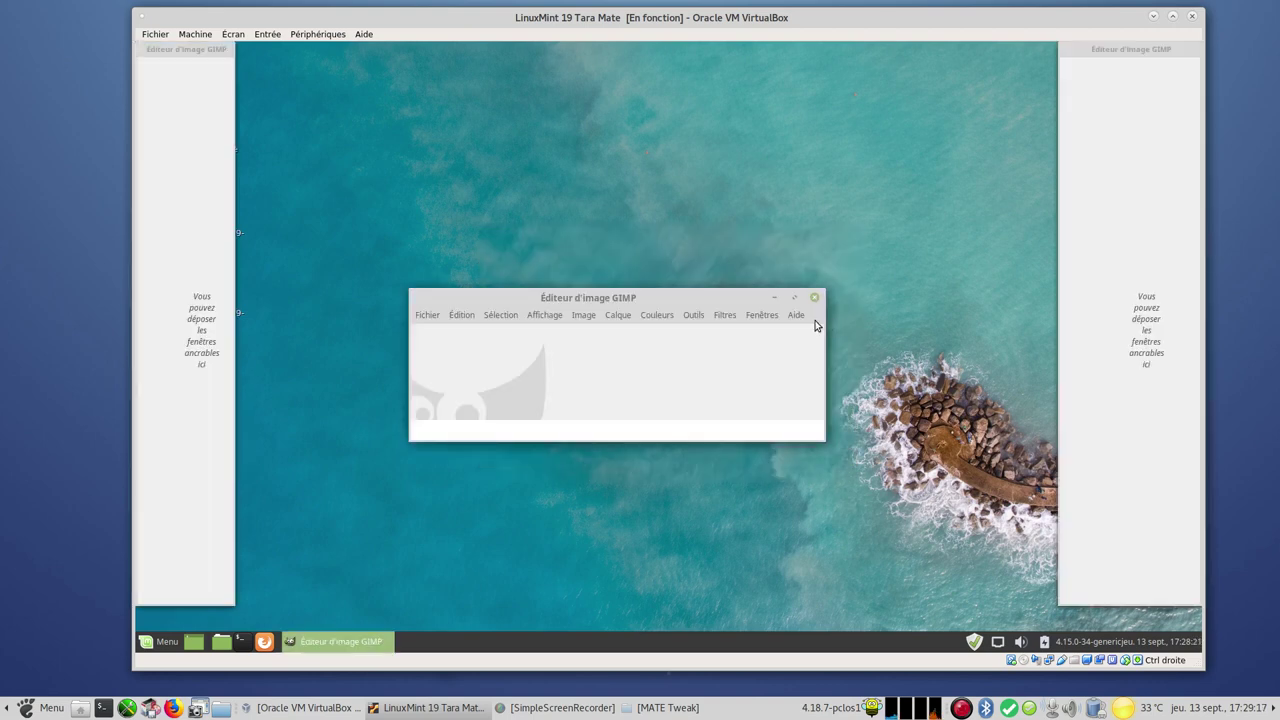
pyautogui.click(795, 316)
pyautogui.click(837, 387)
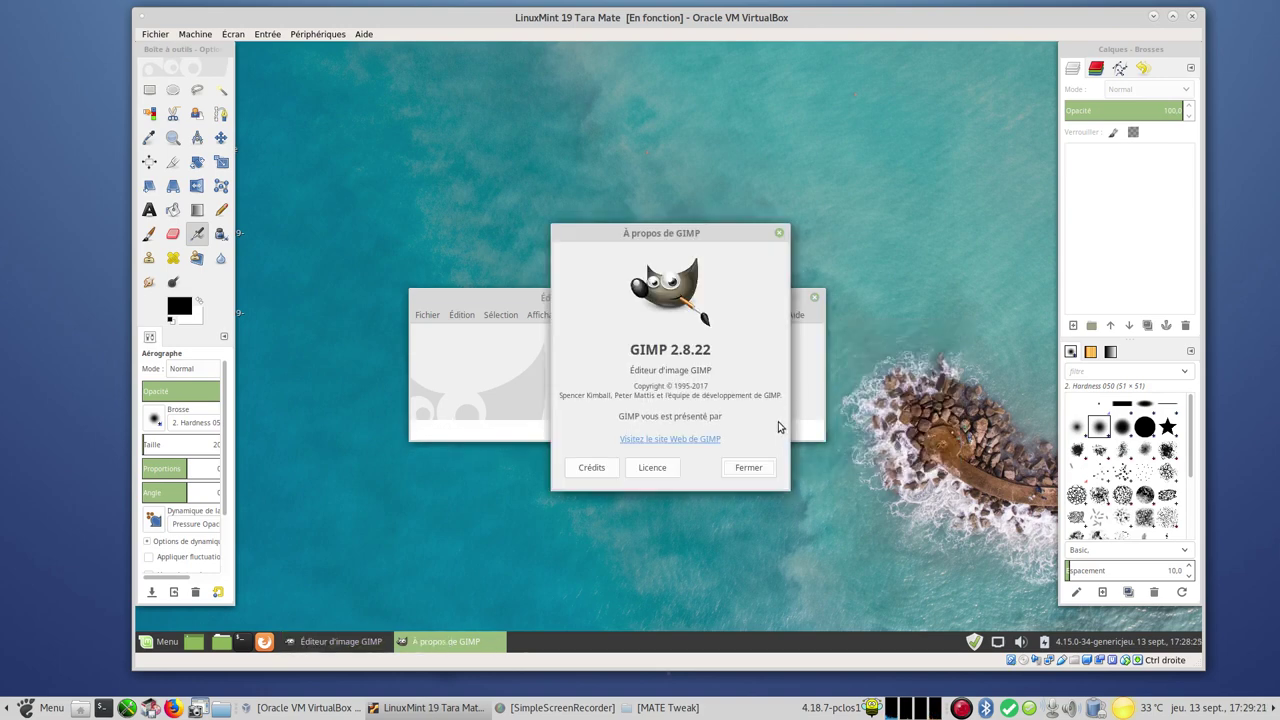
pyautogui.click(750, 467)
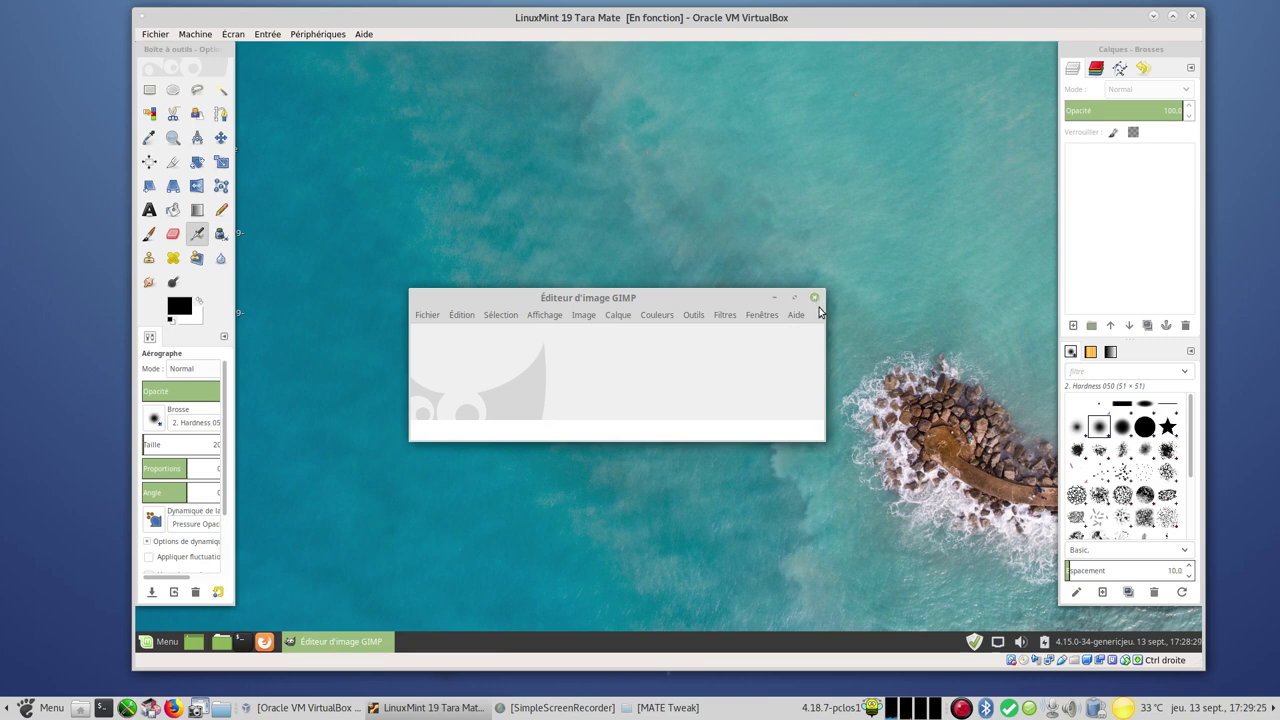
pyautogui.click(814, 298)
pyautogui.click(149, 645)
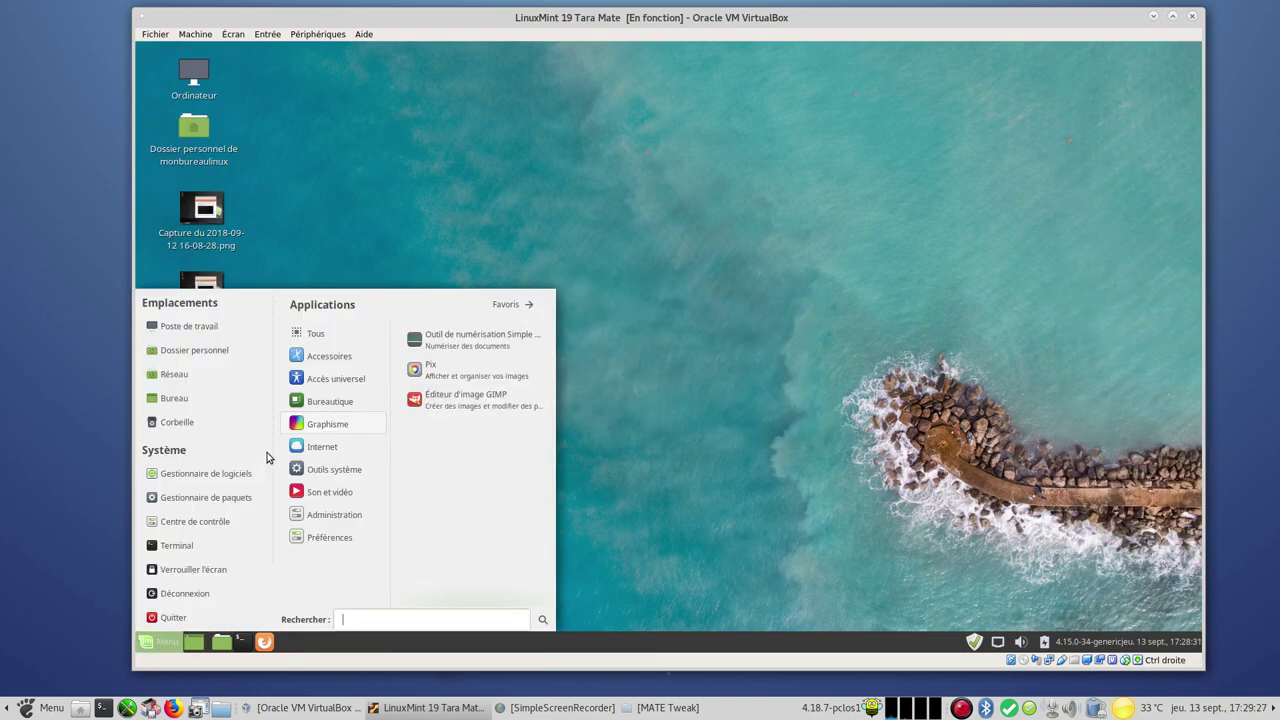
# Open the Control Center, browse its items, and launch Gestionnaire de mises à jour
pyautogui.click(224, 526)
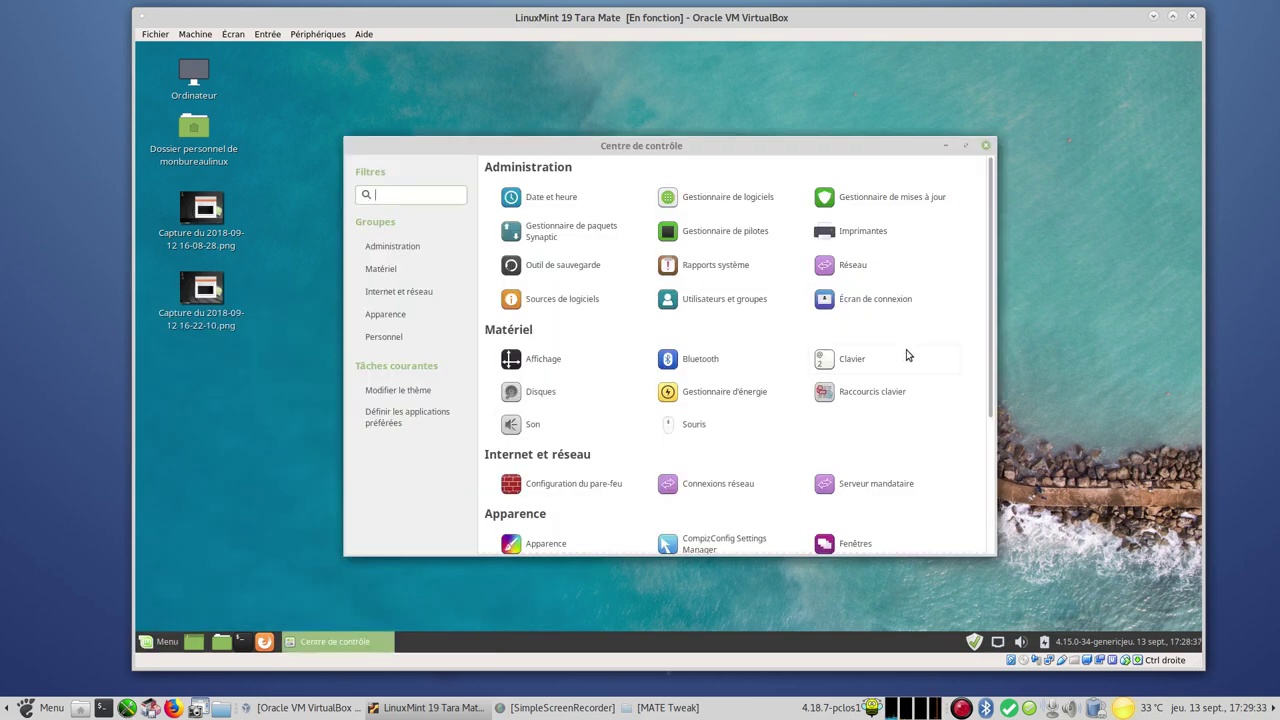
pyautogui.scroll(-2, 935, 454)
pyautogui.scroll(-2, 935, 454)
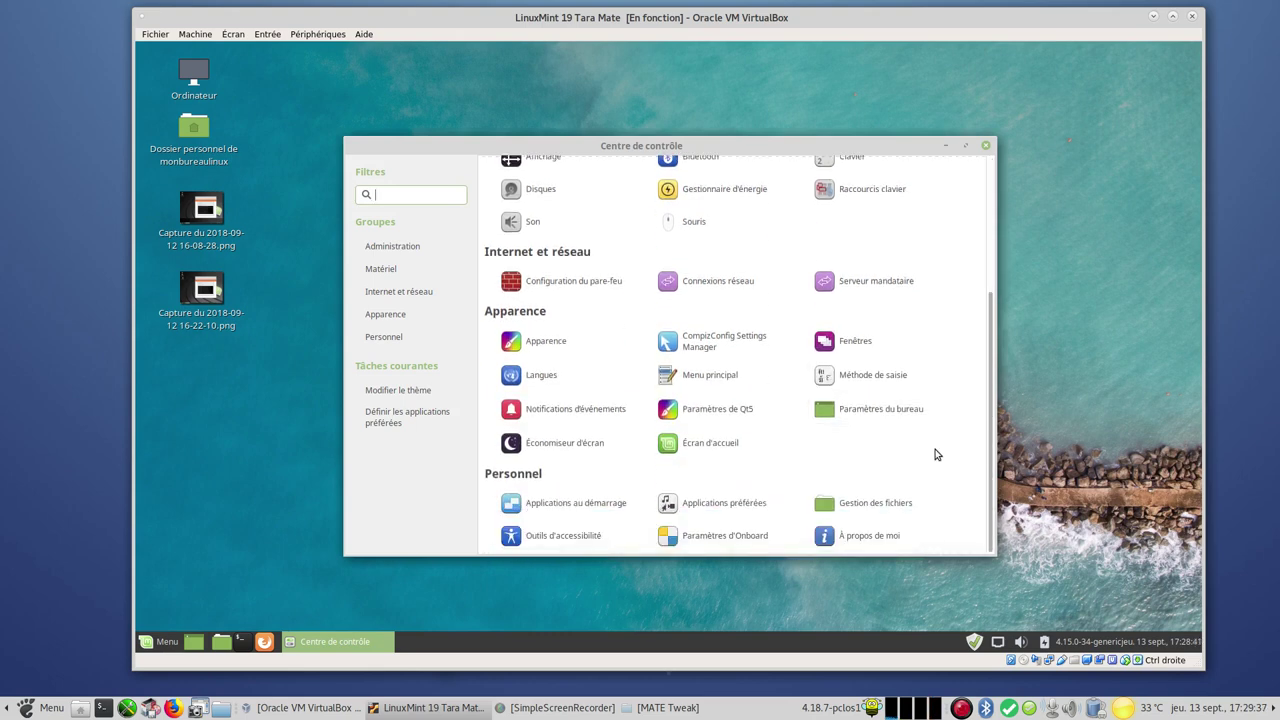
pyautogui.scroll(1, 935, 454)
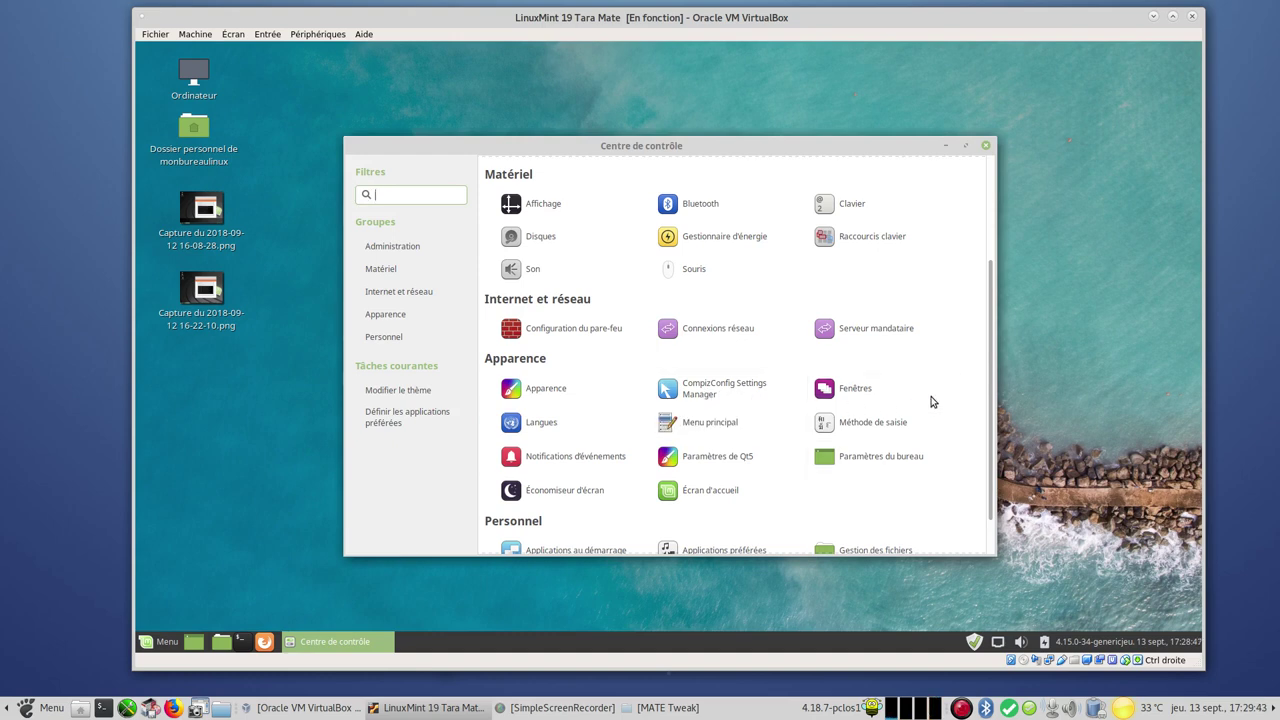
pyautogui.scroll(2, 968, 389)
pyautogui.scroll(1, 968, 389)
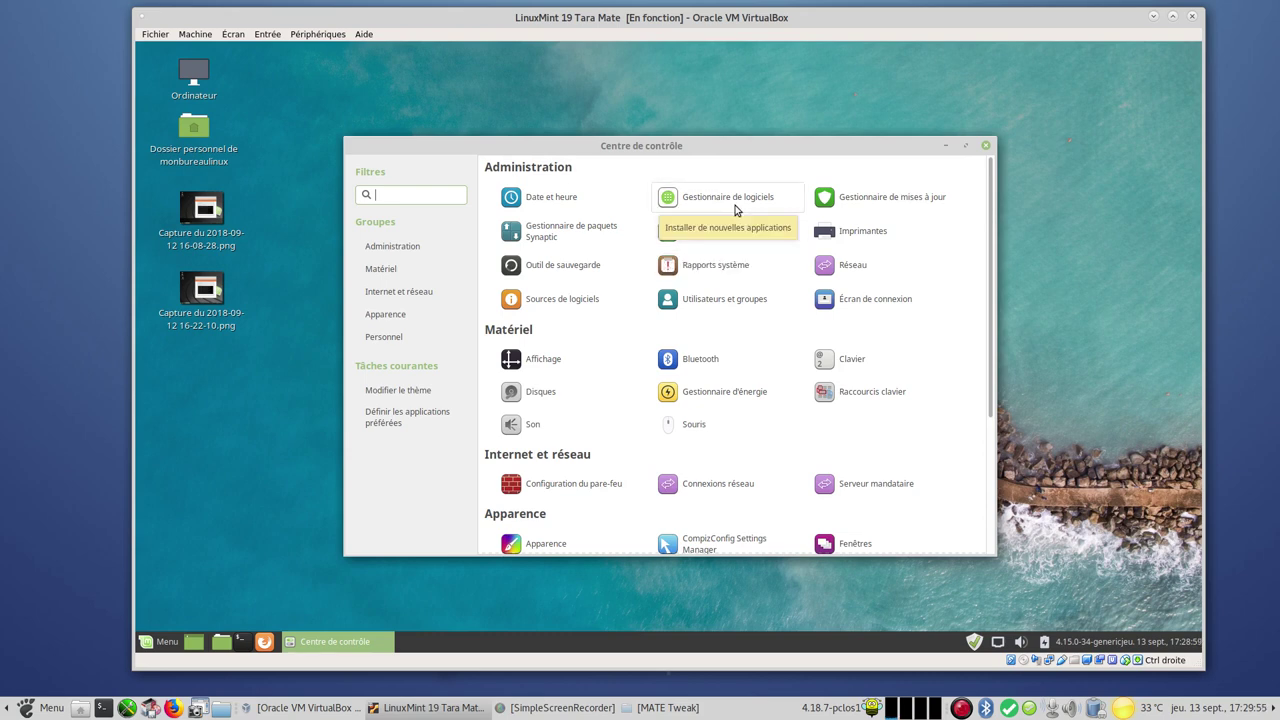
pyautogui.click(907, 200)
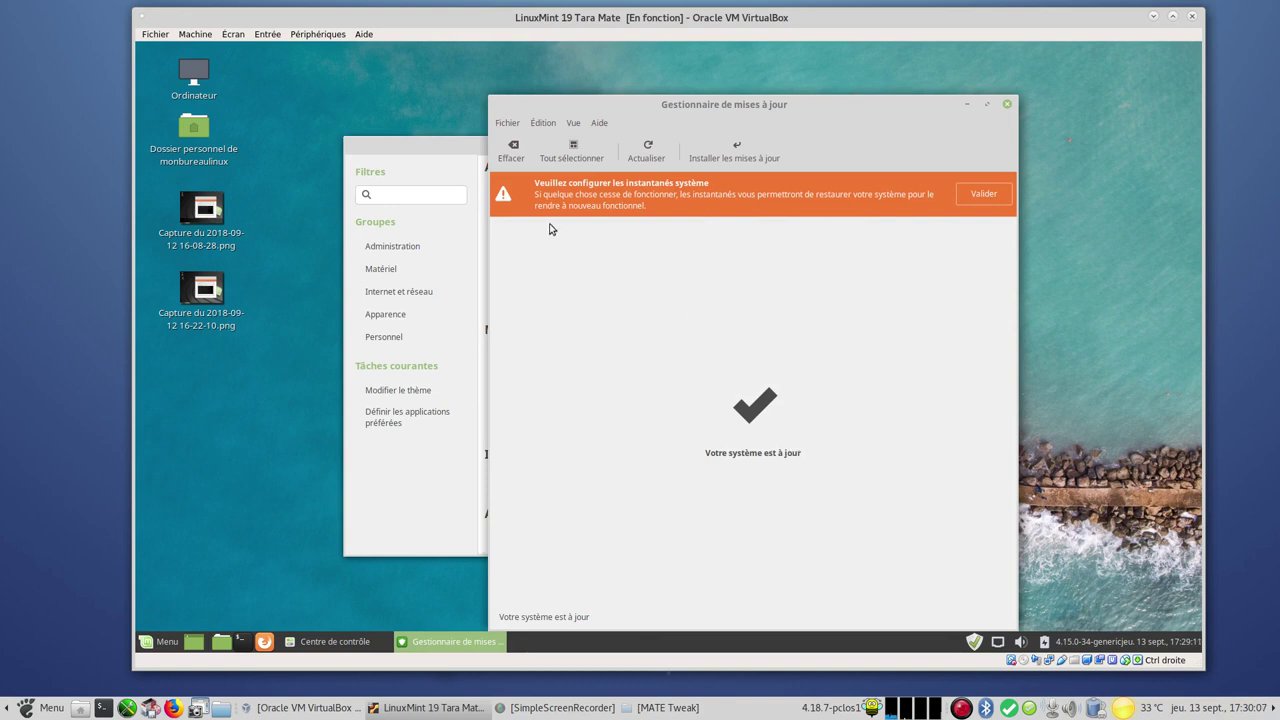
# Refresh updates and install the openjdk-lts update (37Mo) with the admin password, showing individual files
pyautogui.click(640, 150)
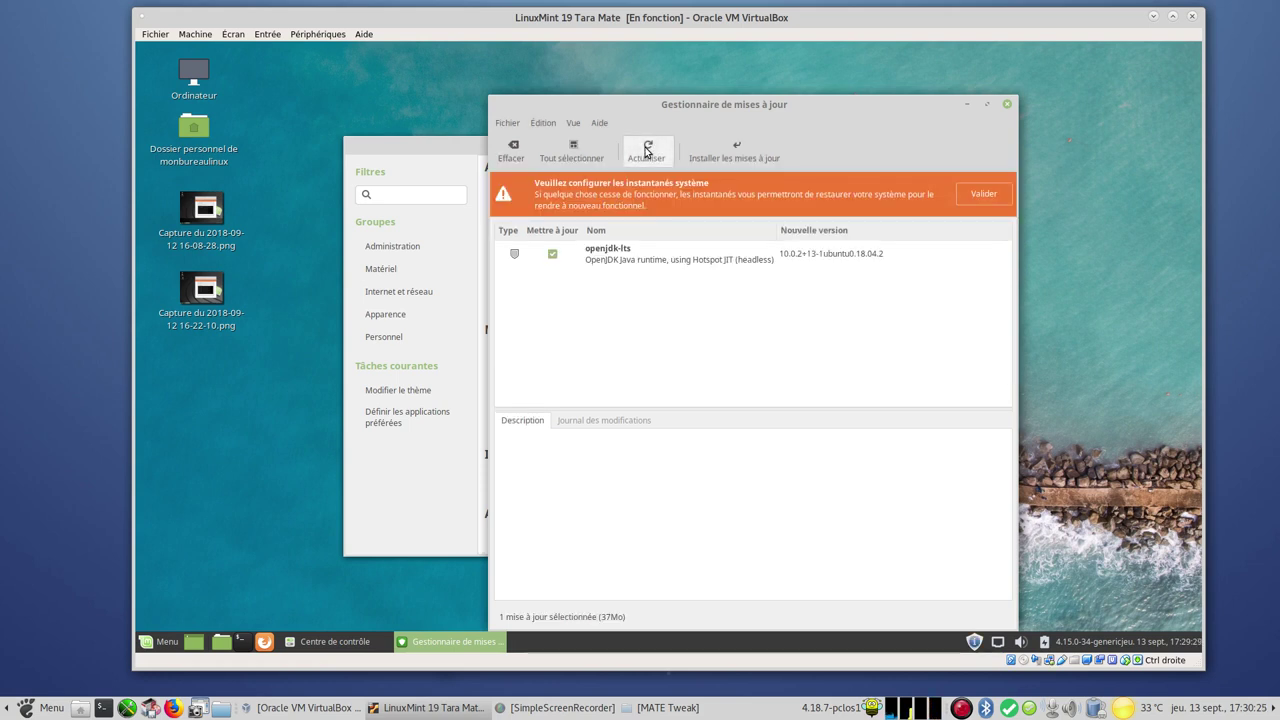
pyautogui.moveTo(663, 106); pyautogui.dragTo(684, 71)
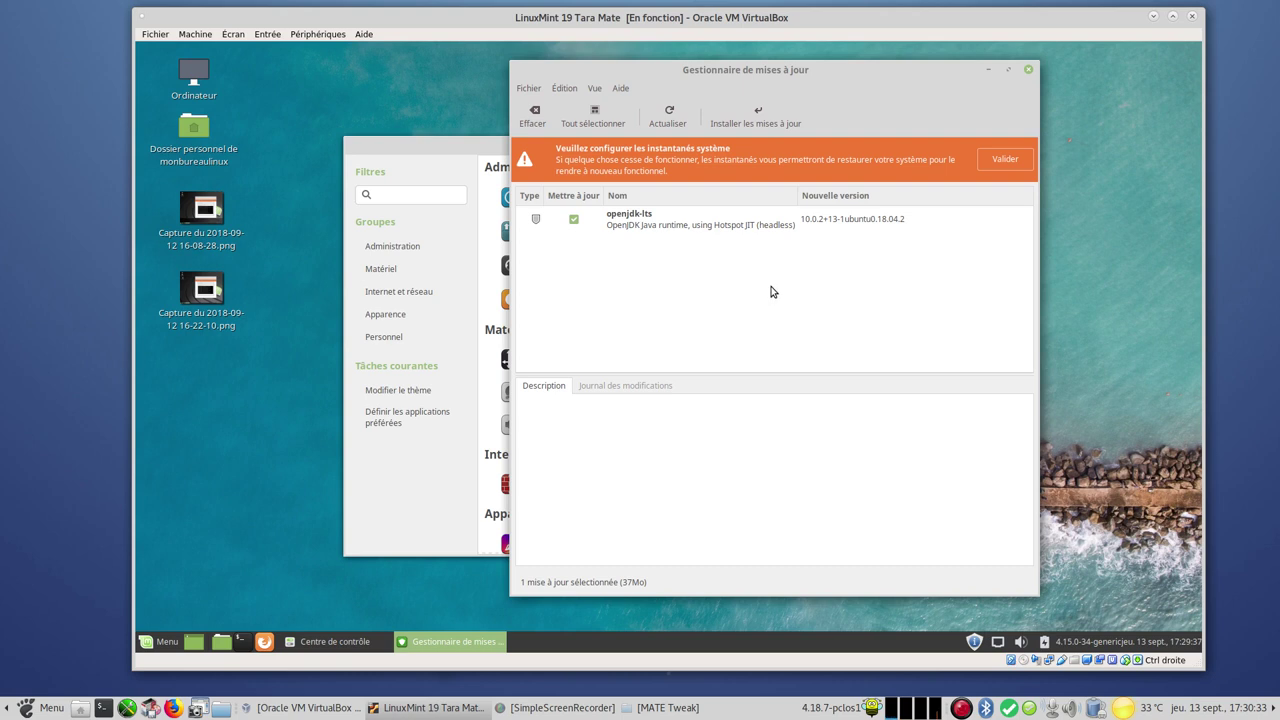
pyautogui.click(762, 112)
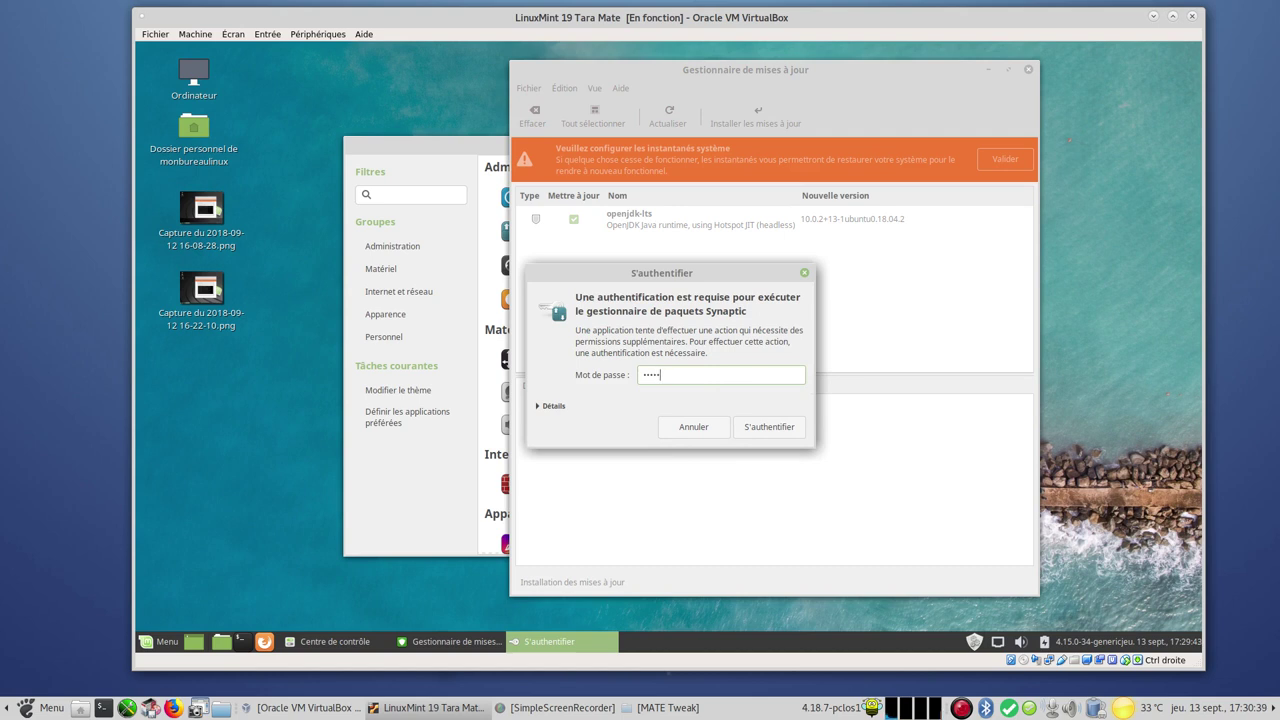
pyautogui.write('•••')
pyautogui.press('Return')
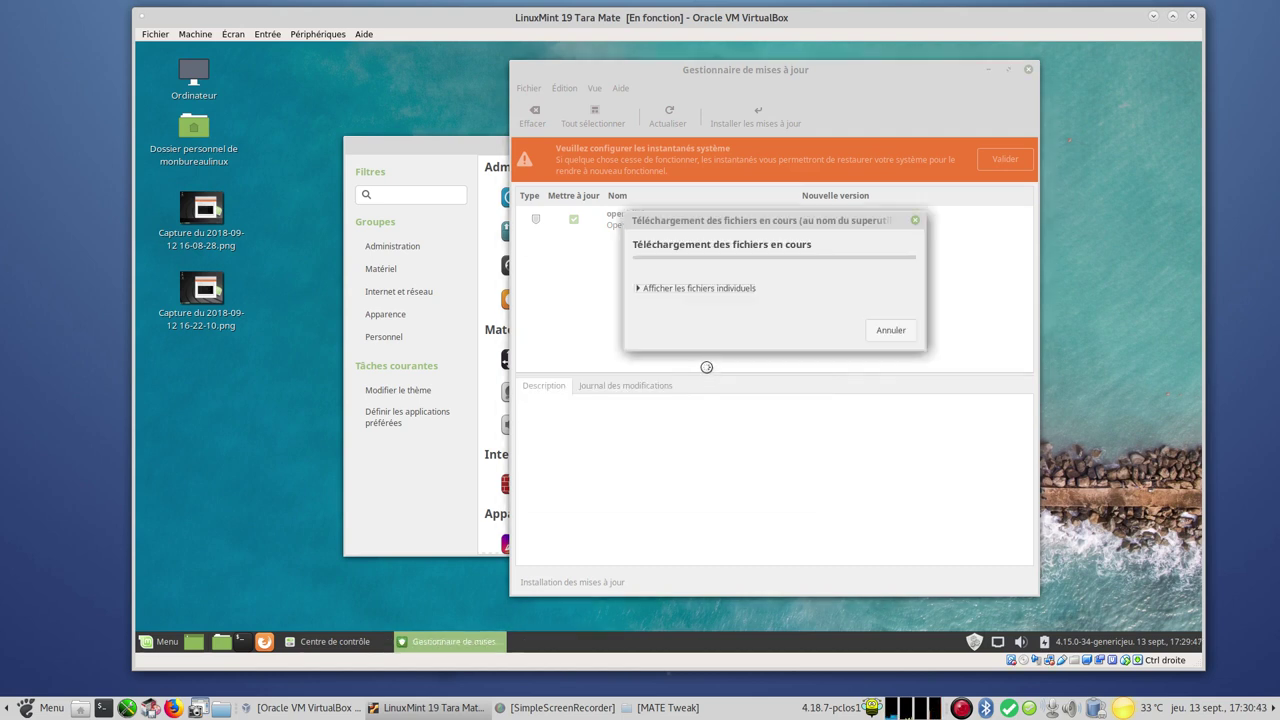
pyautogui.click(638, 289)
# Open Sources de logiciels from the Control Center with the admin password, review mirrors, and close it
pyautogui.click(444, 150)
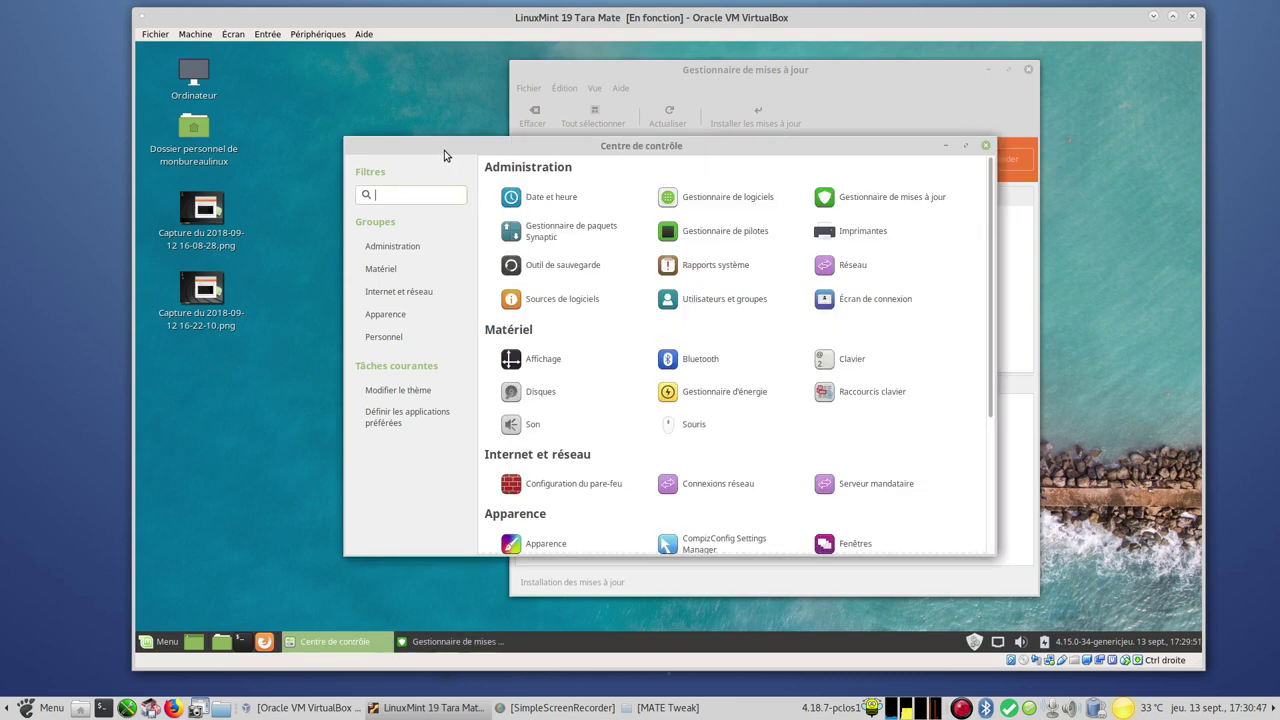
pyautogui.click(585, 305)
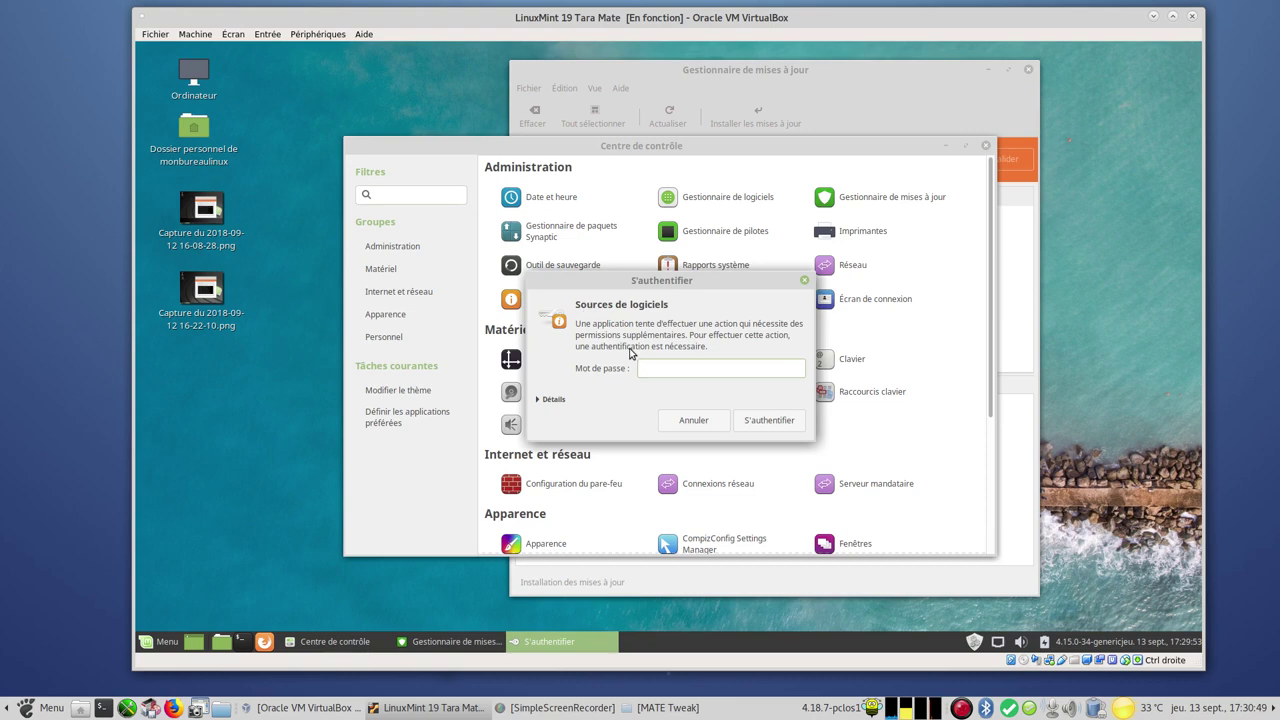
pyautogui.write('•••••••')
pyautogui.press('Return')
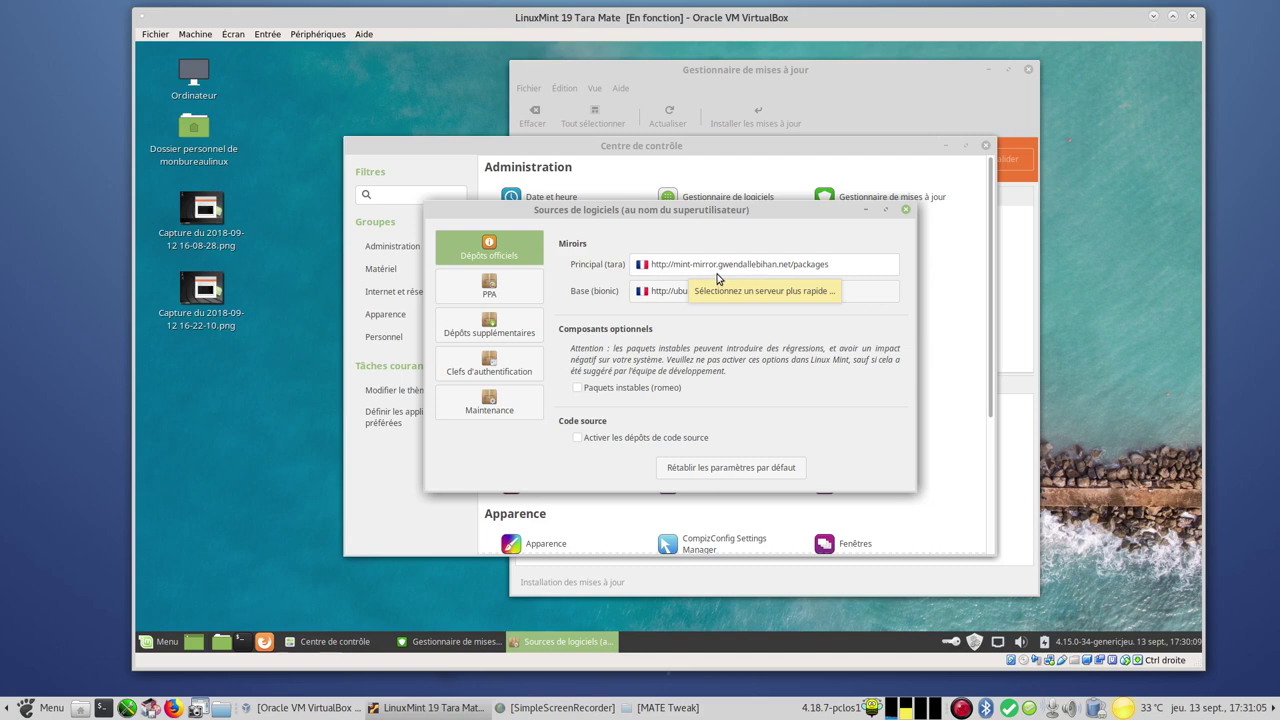
pyautogui.click(905, 213)
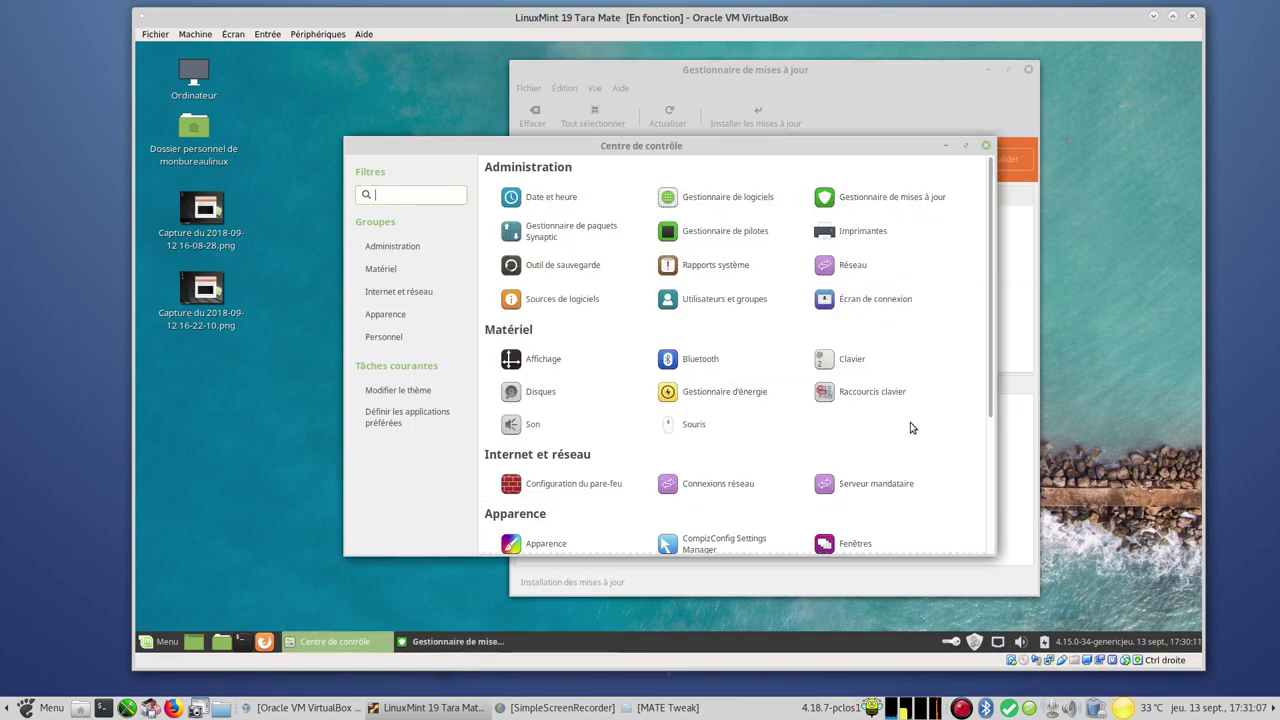
# Close the Control Center and select the home folder icon on the desktop
pyautogui.click(988, 147)
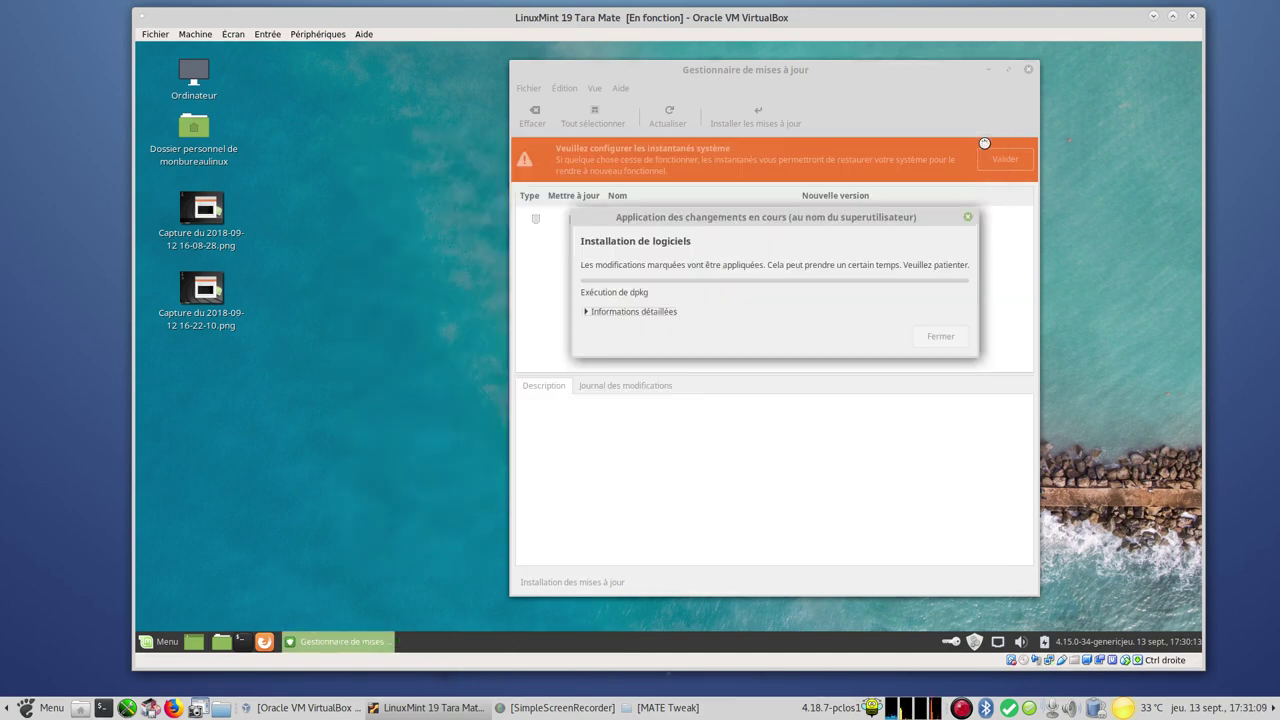
pyautogui.rightClick(356, 160)
pyautogui.click(239, 135)
pyautogui.click(203, 135)
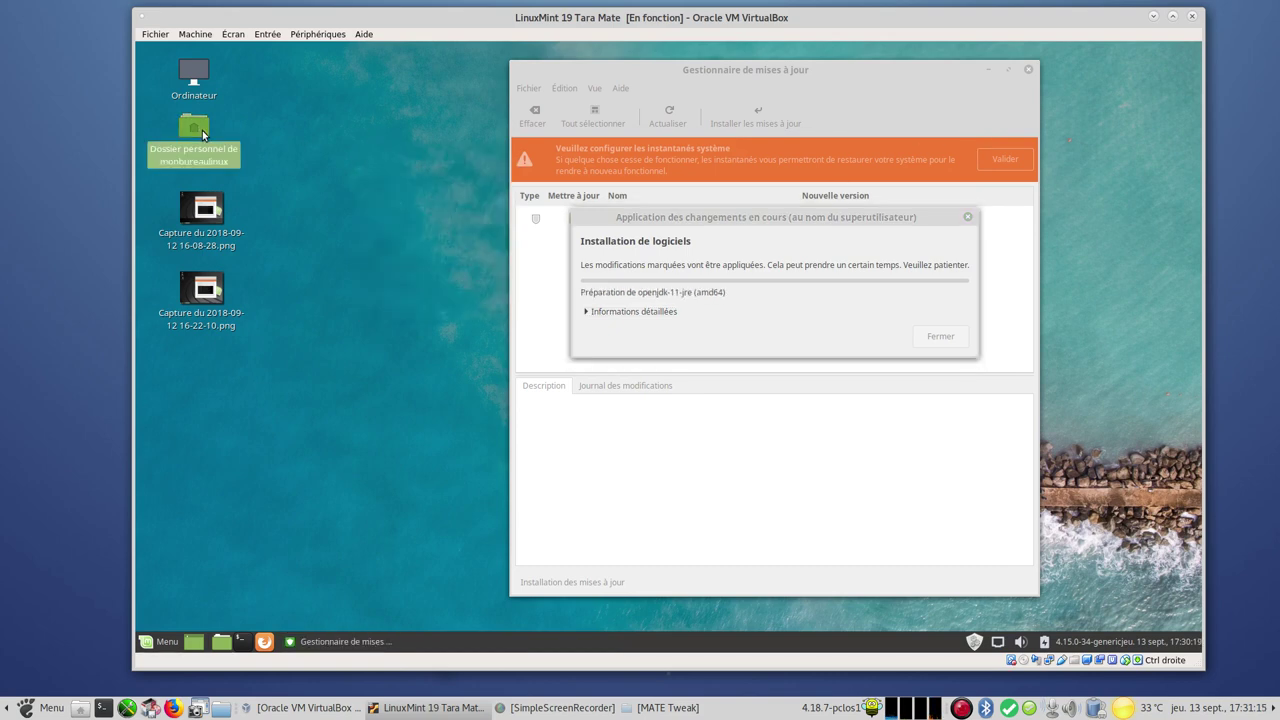
# Open the home folder in Caja and check its version under Aide > À propos
pyautogui.doubleClick(203, 135)
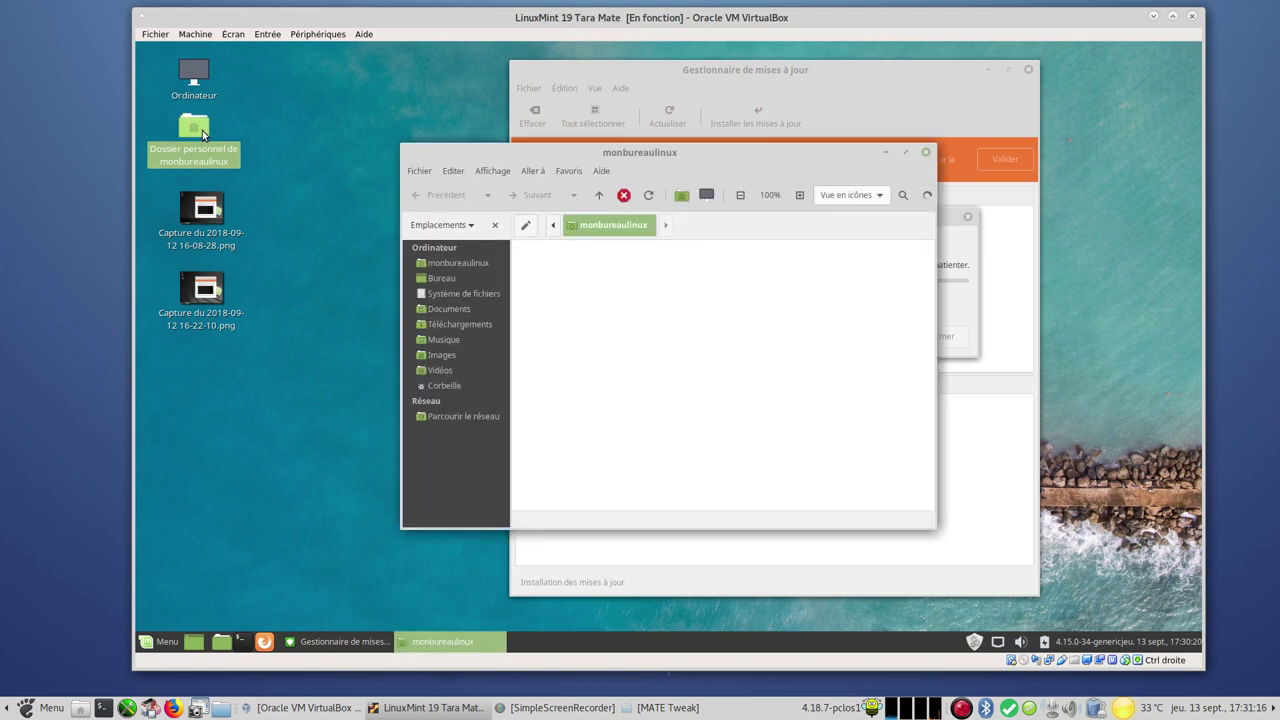
pyautogui.click(601, 171)
pyautogui.click(627, 210)
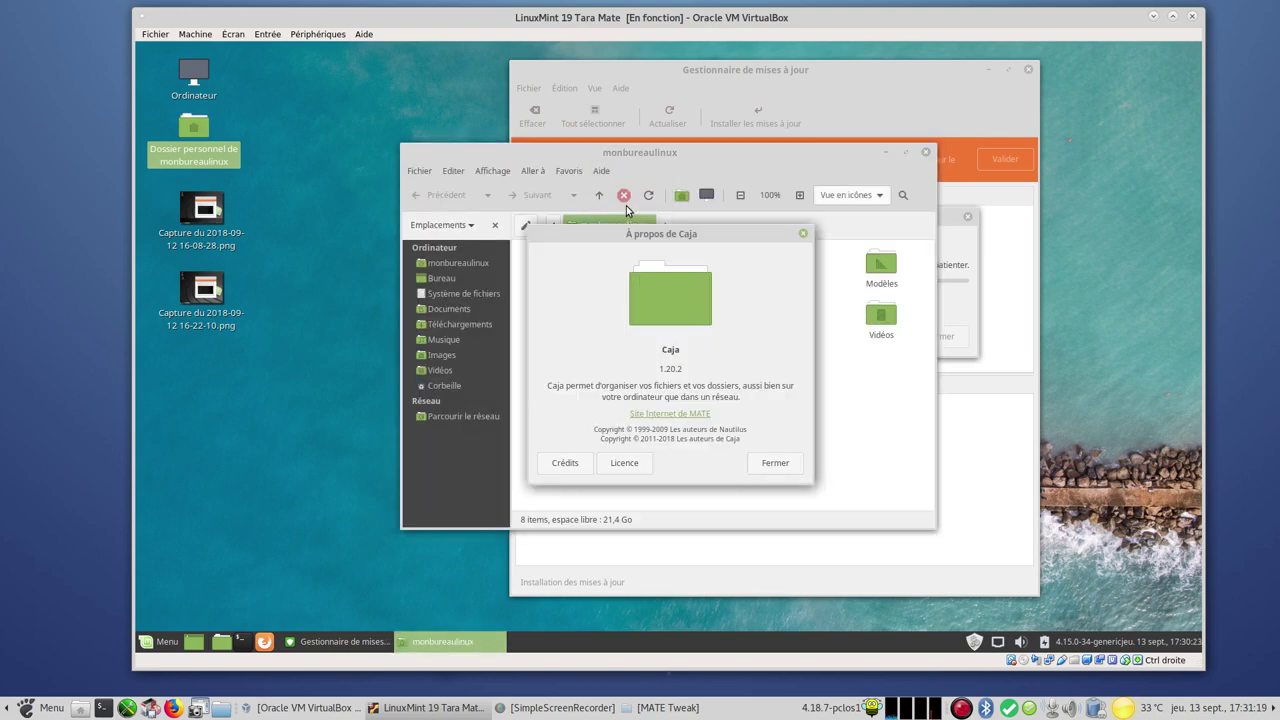
pyautogui.click(760, 463)
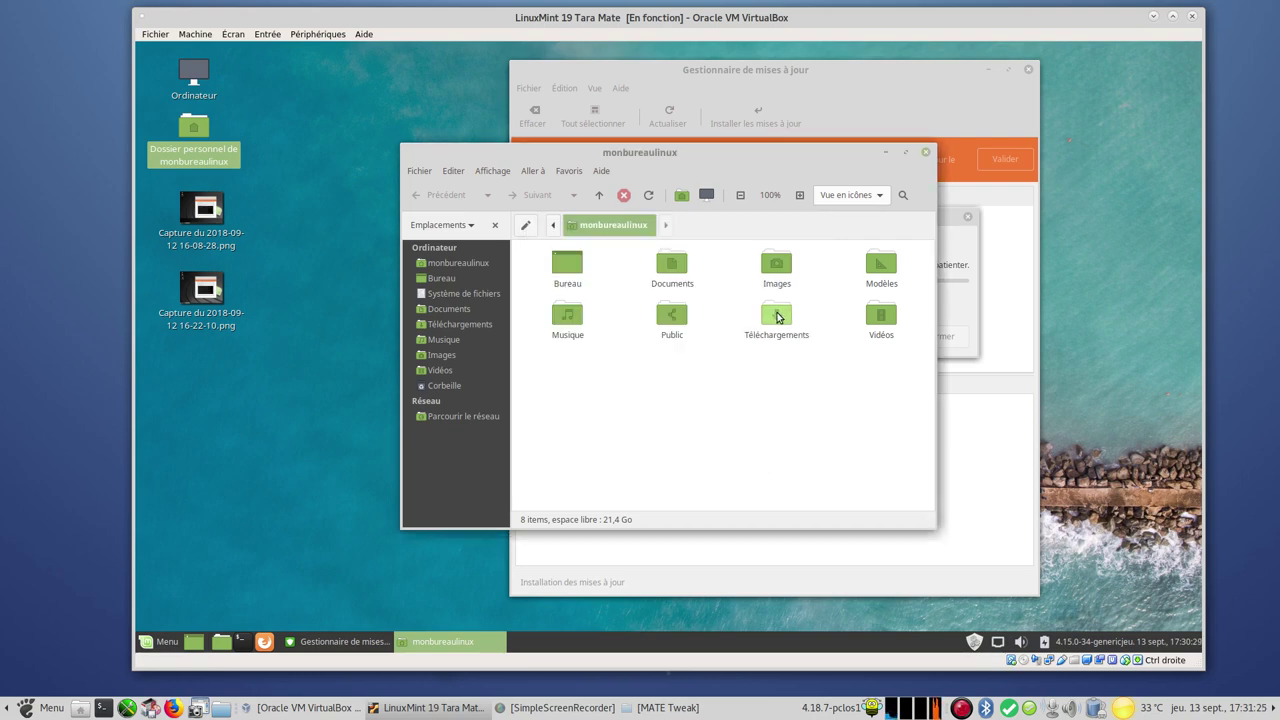
# Colour the Téléchargements folder Aqua, then close the home folder window
pyautogui.rightClick(778, 317)
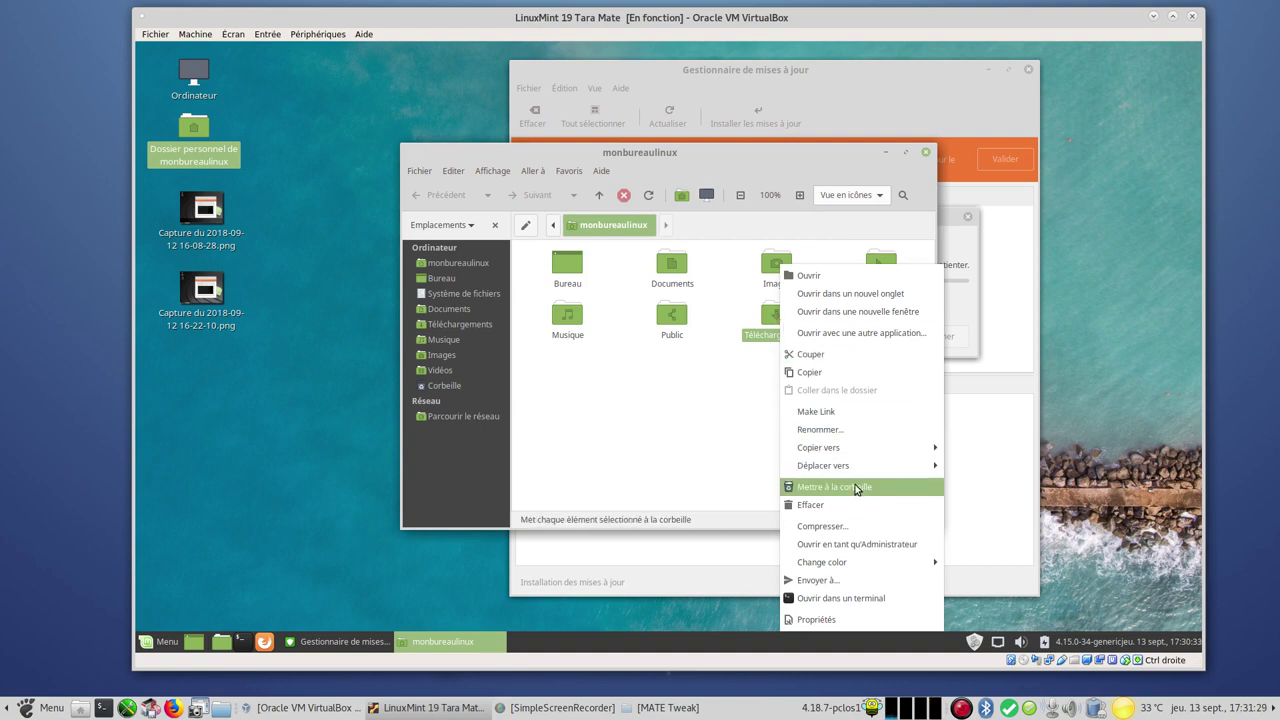
pyautogui.moveTo(882, 568)
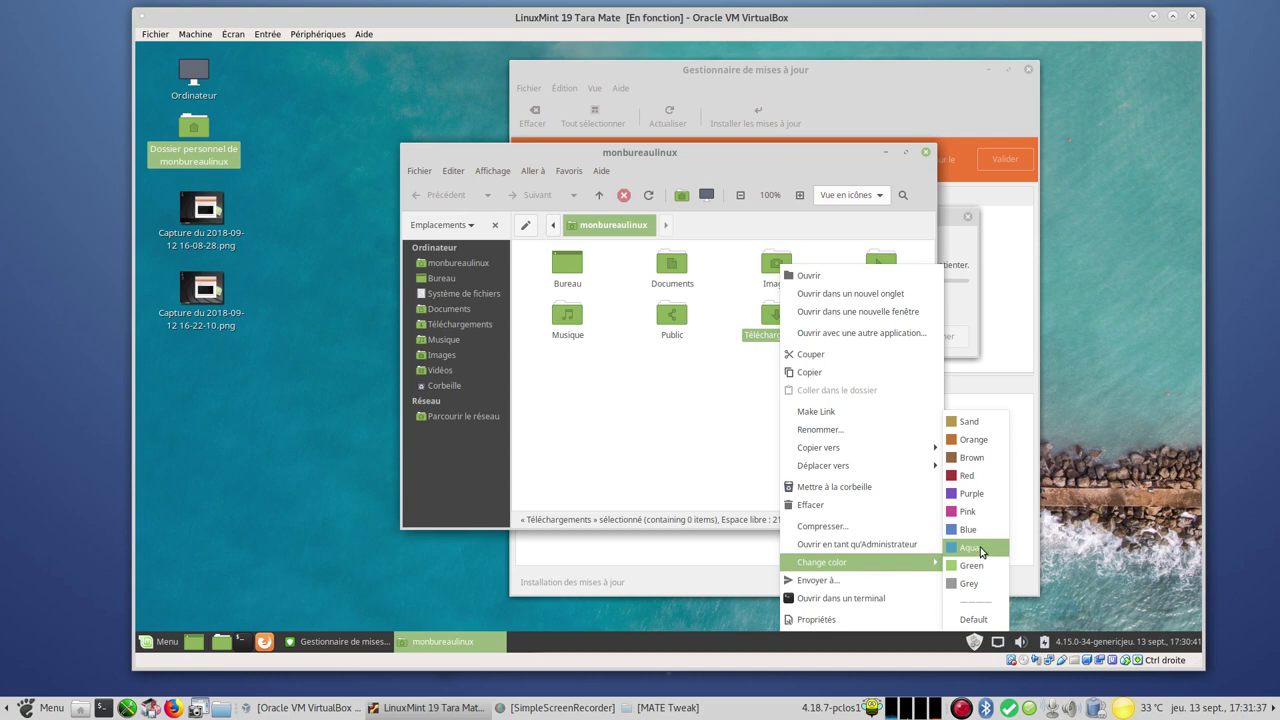
pyautogui.click(981, 551)
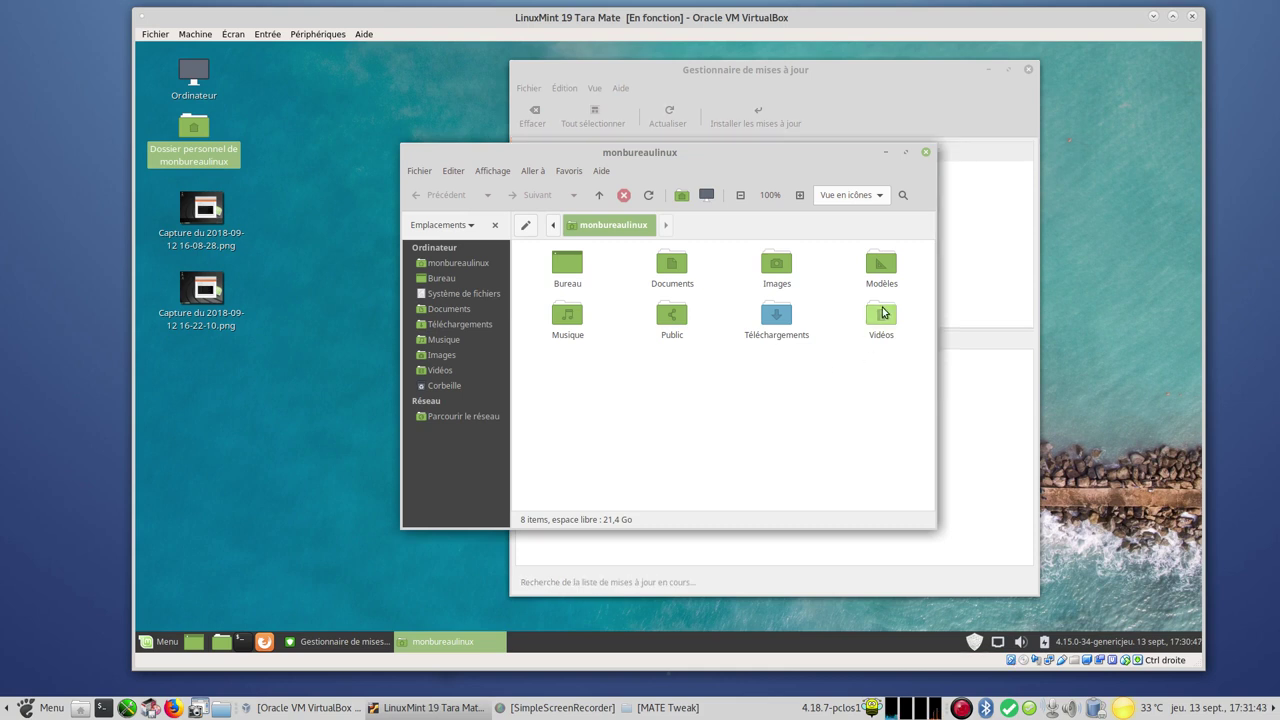
pyautogui.moveTo(645, 165); pyautogui.dragTo(522, 120)
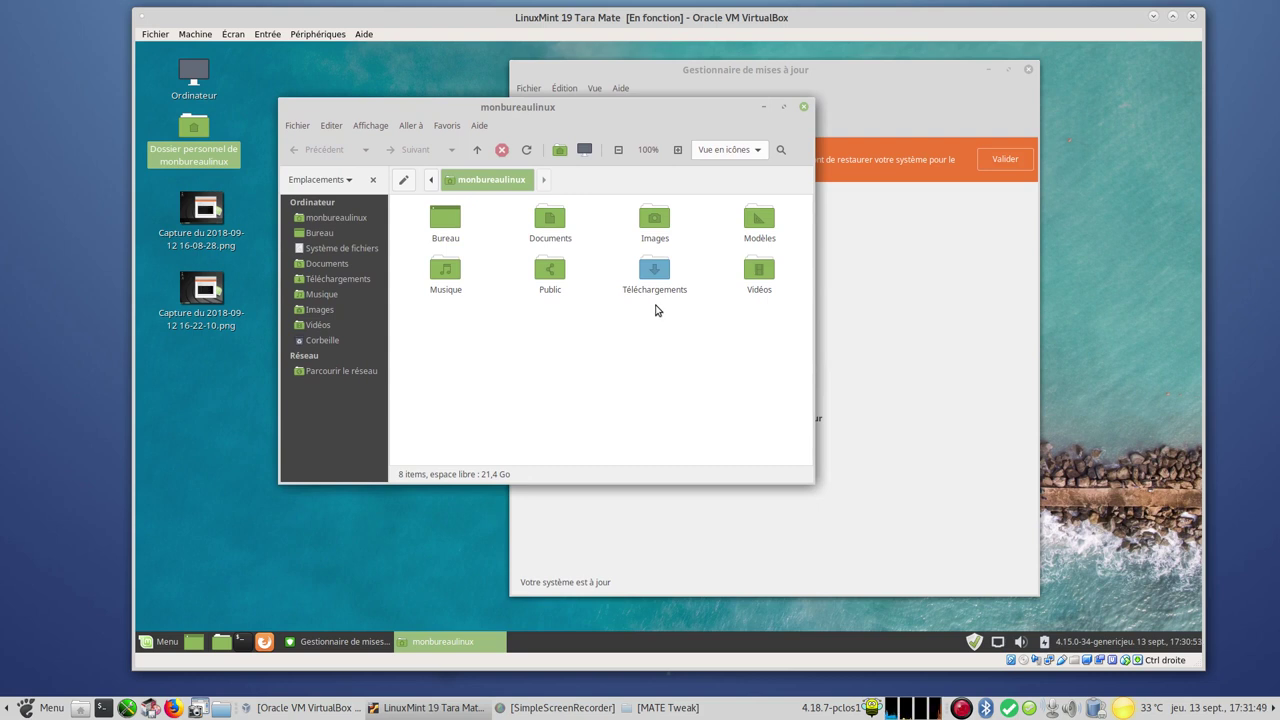
pyautogui.click(805, 108)
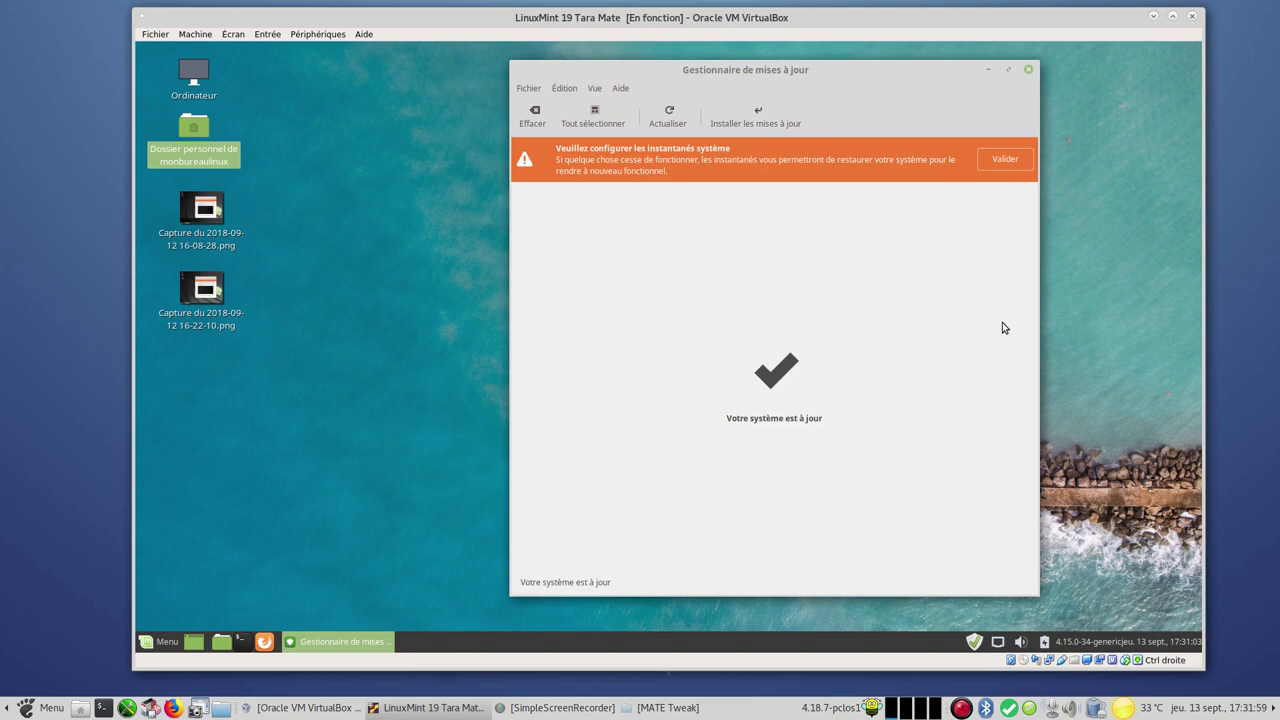
# Close the Gestionnaire de mises à jour window to return to the empty Linux Mint desktop
pyautogui.click(1031, 71)
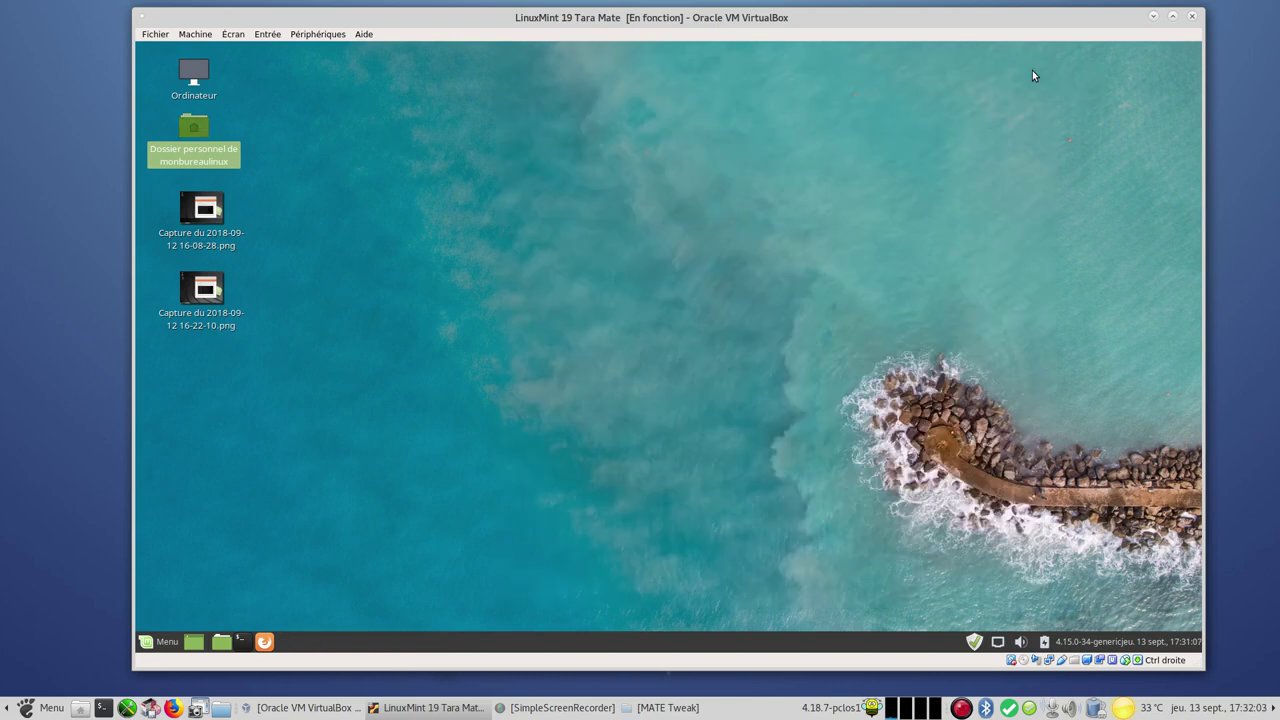